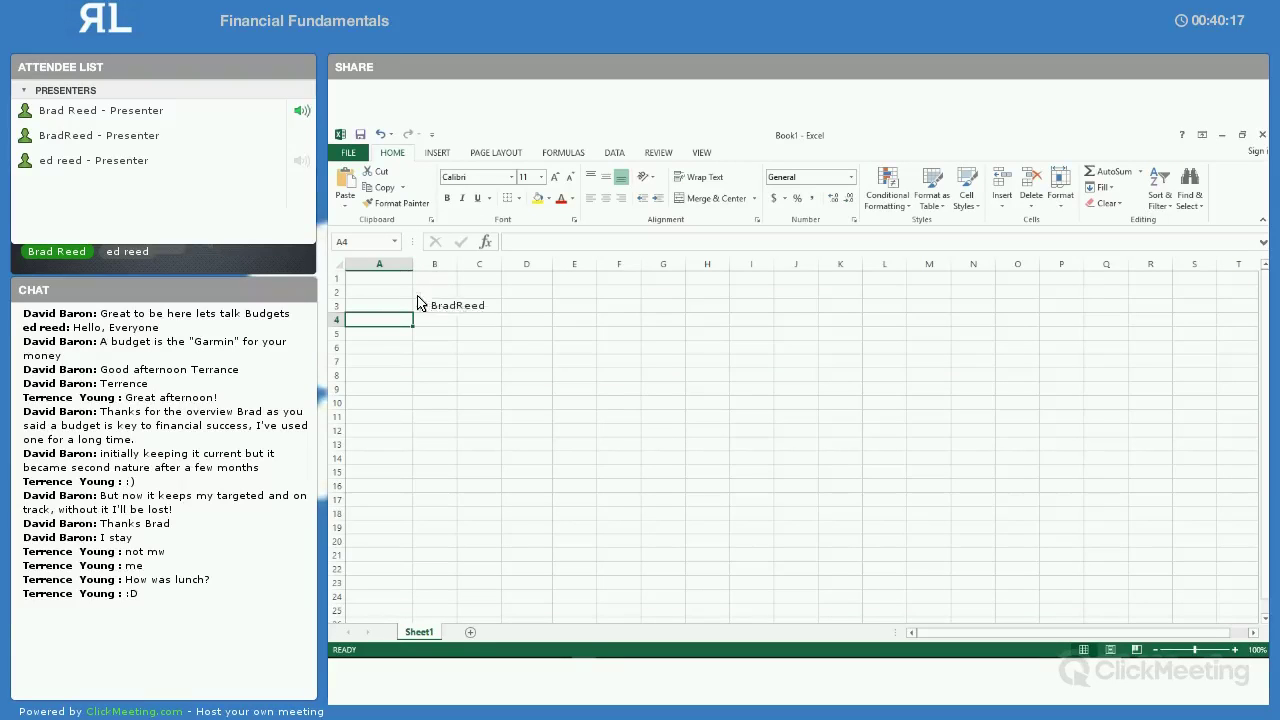
Enter the column headings Inc/Exp, Budget and Actual in cells A3, B3 and C3
click(384, 306)
text(In)
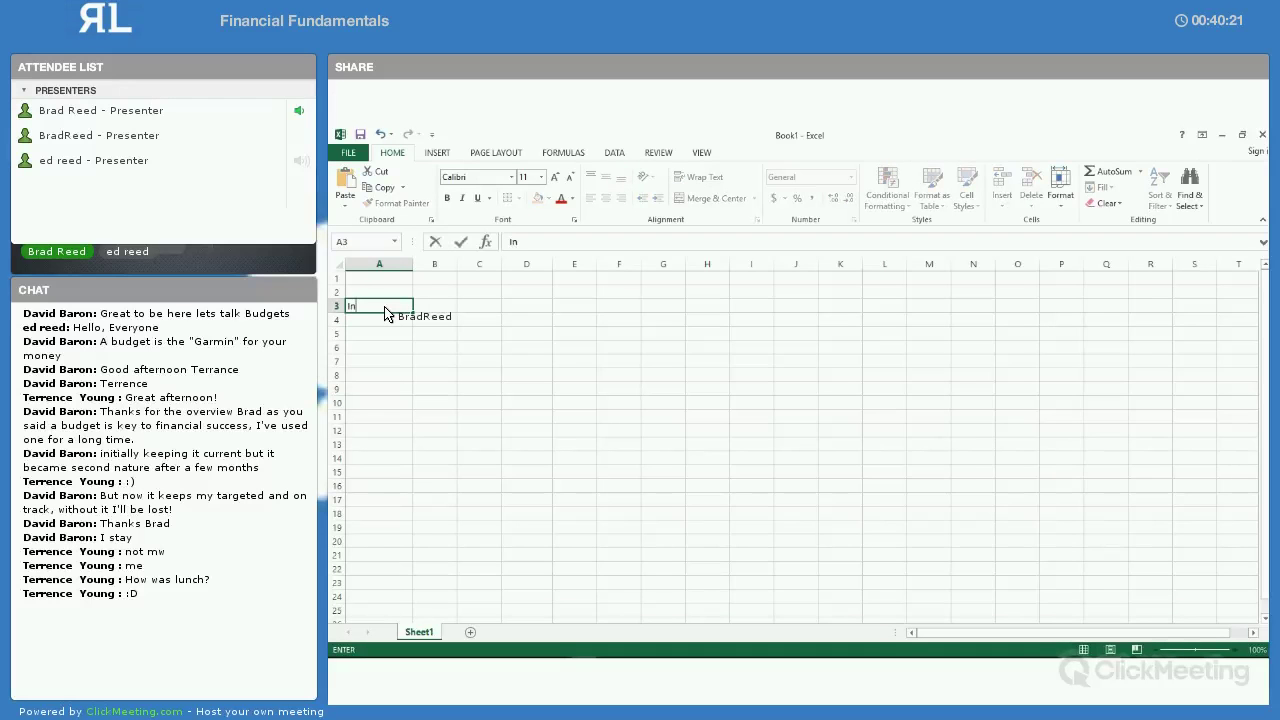
text(c/Exp)
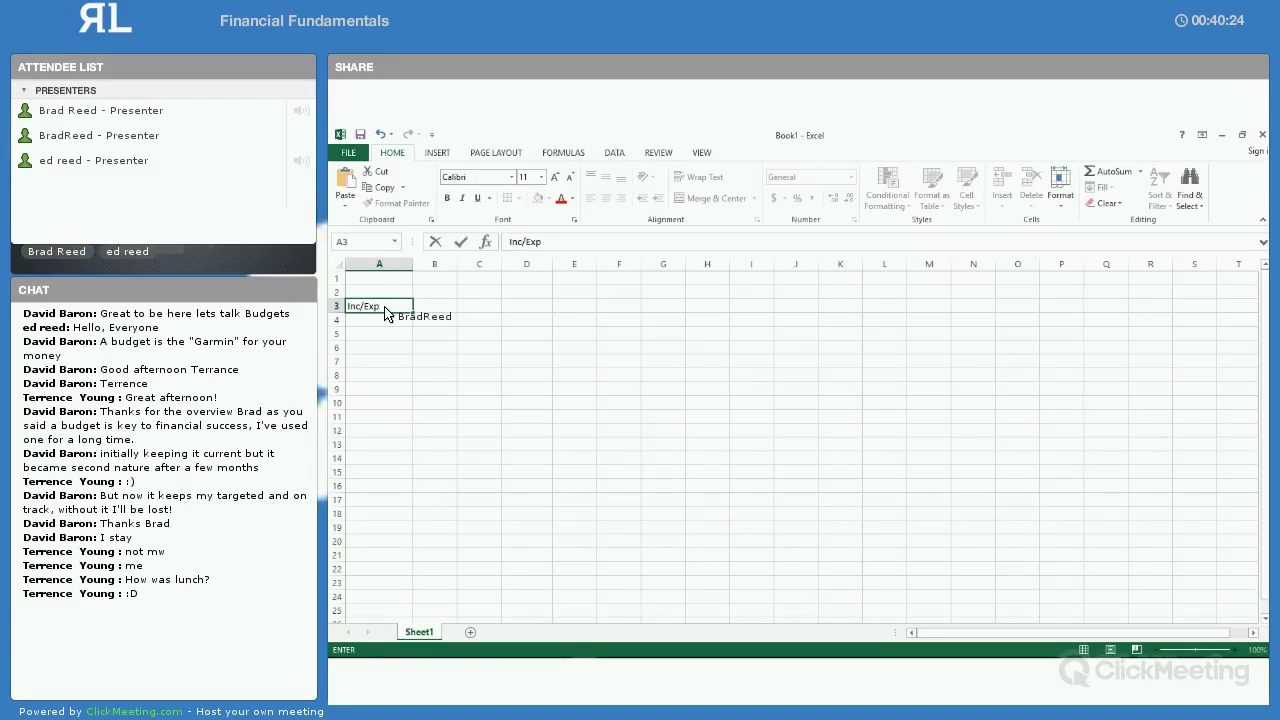
key(Tab)
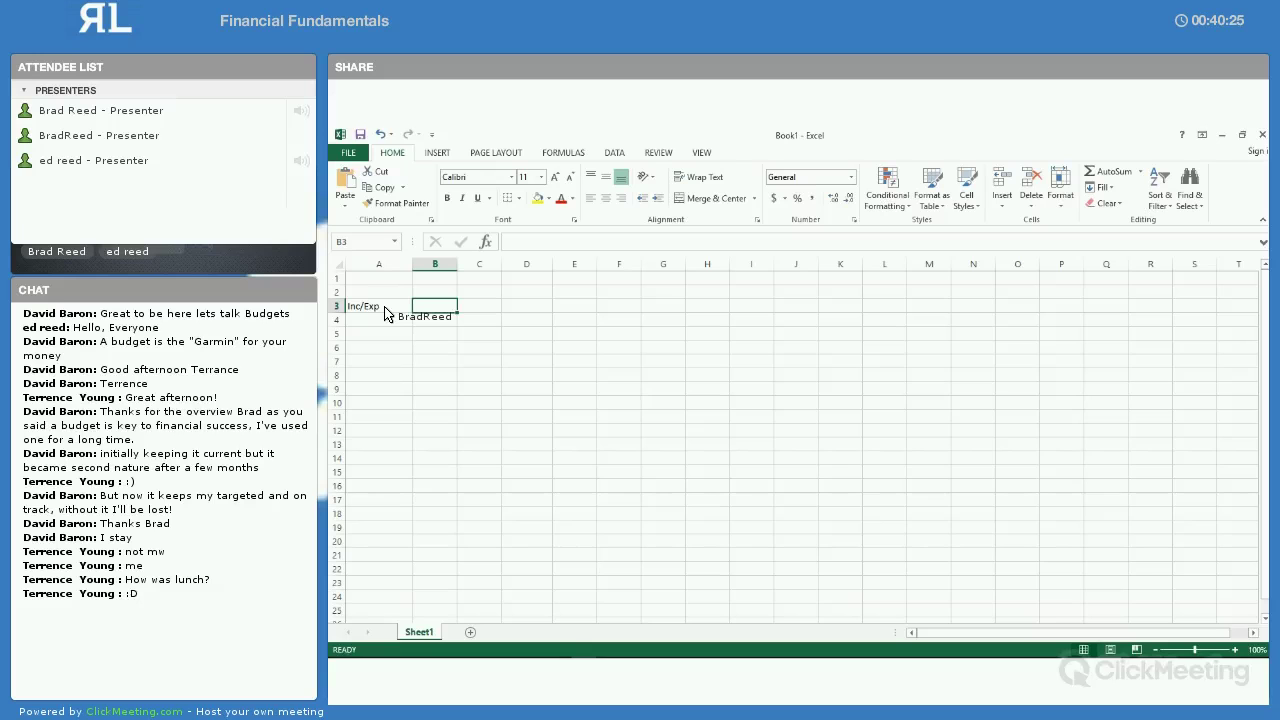
text(Budget)
key(Tab)
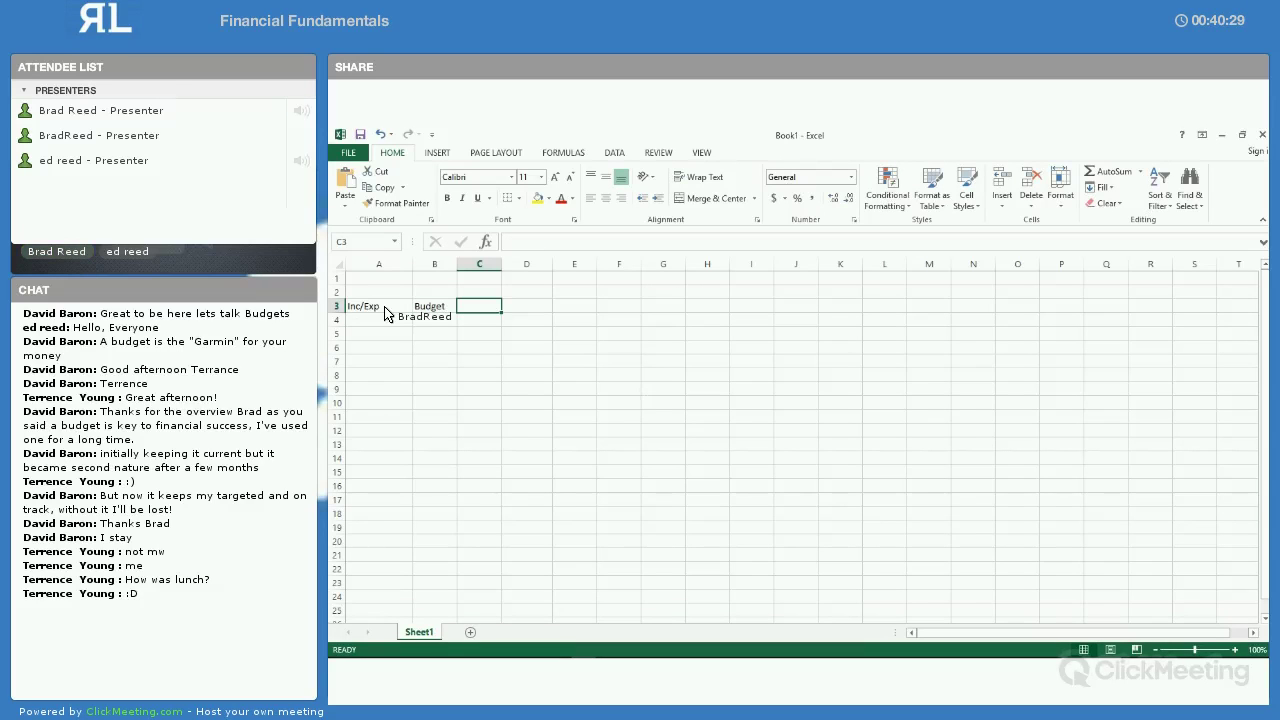
text(Actual)
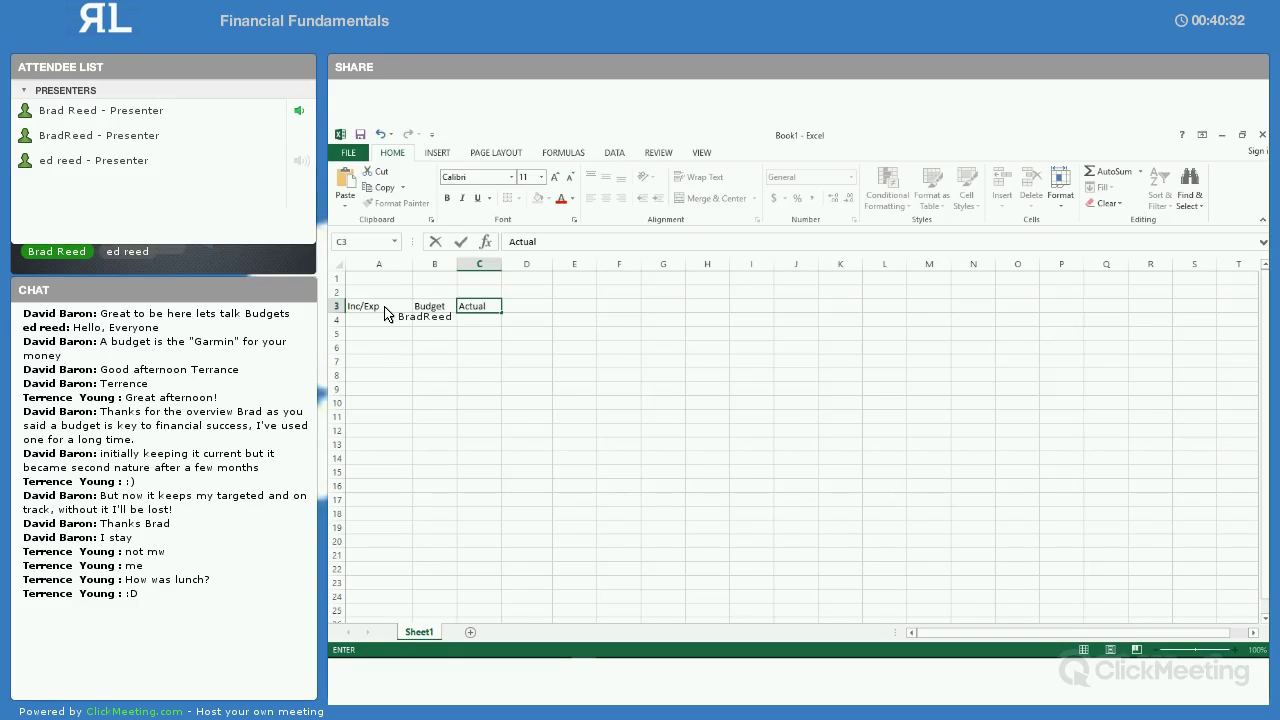
key(Tab)
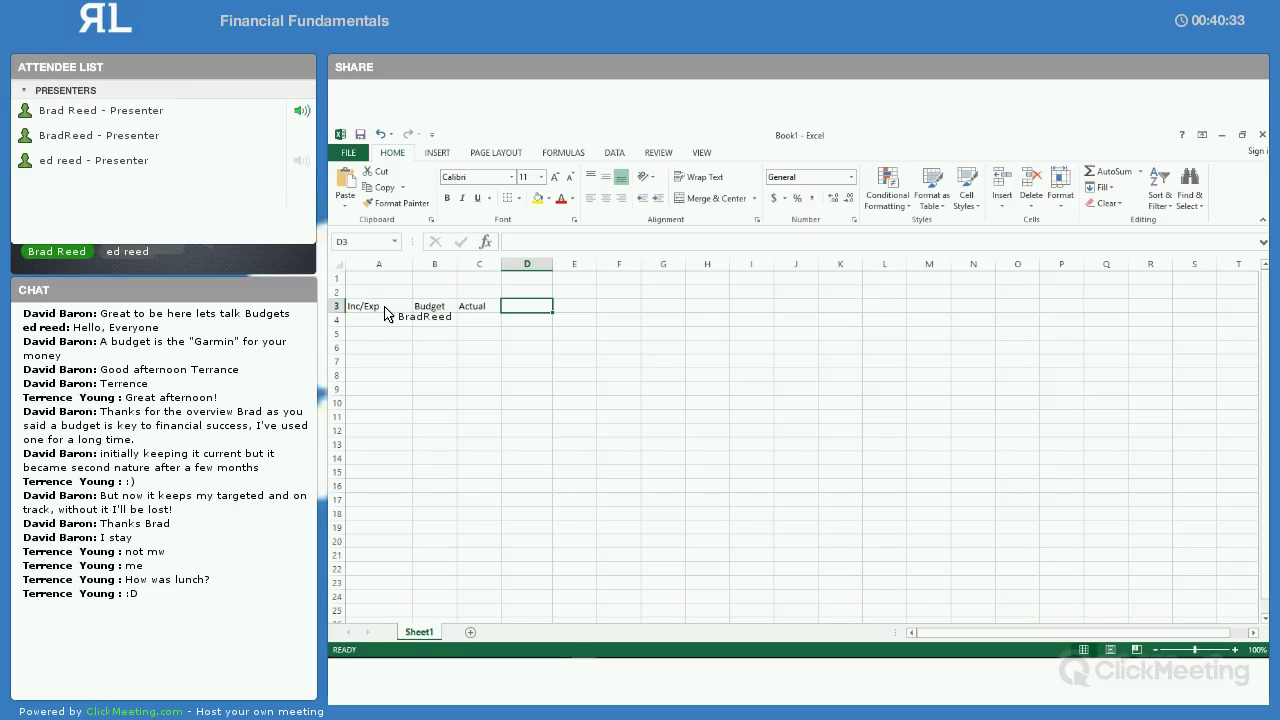
Enter the heading $$$ in cell E3 and the heading Budget Rem in cell D3
key(Tab)
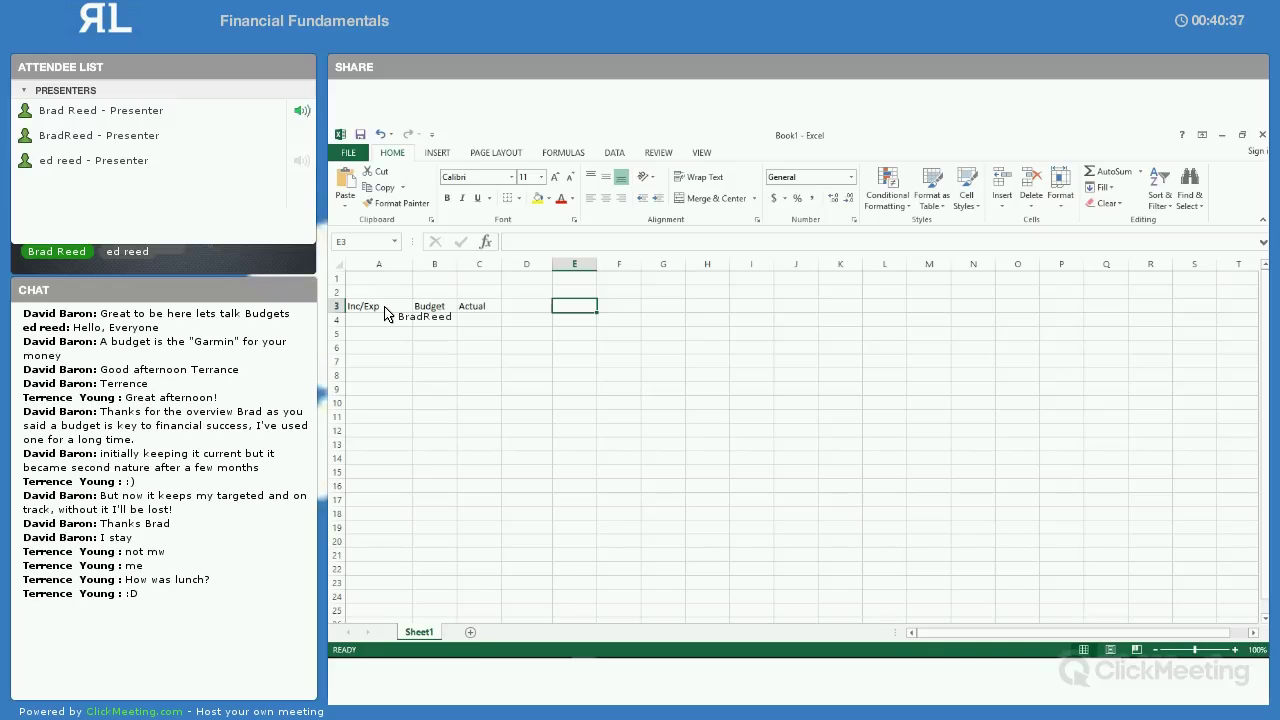
text($R)
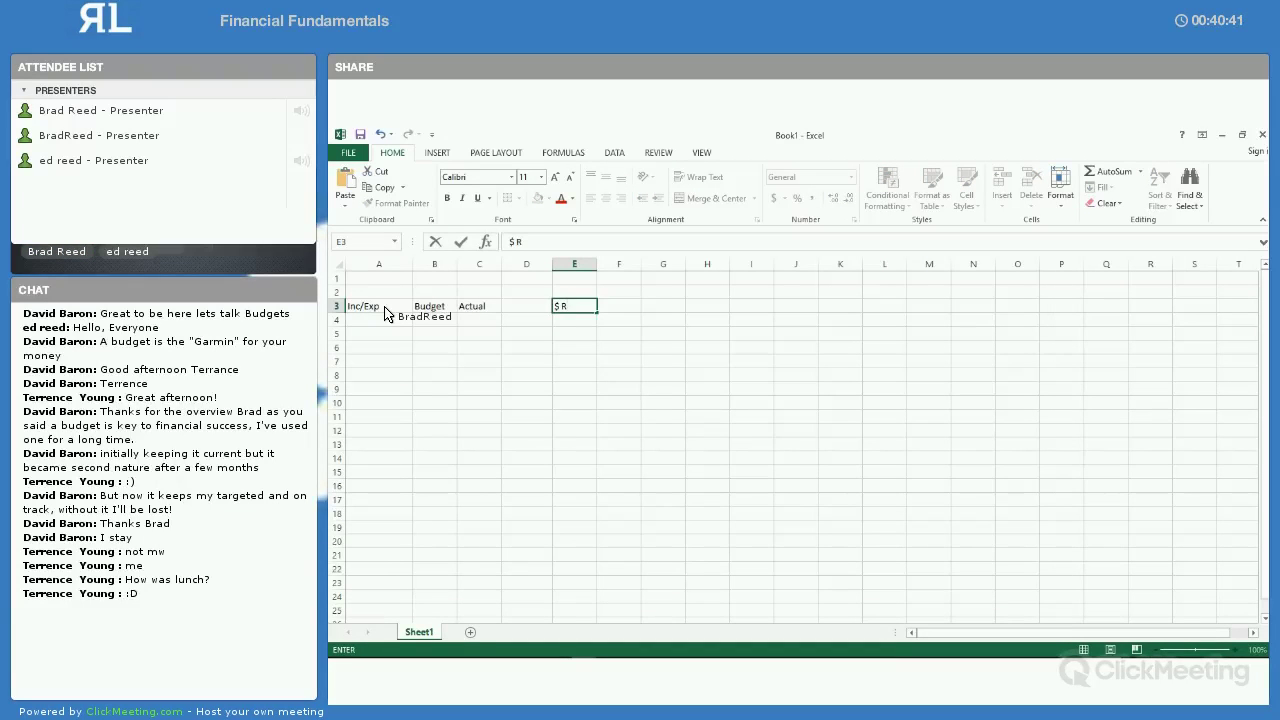
key(BackSpace)
key(BackSpace)
text($$$)
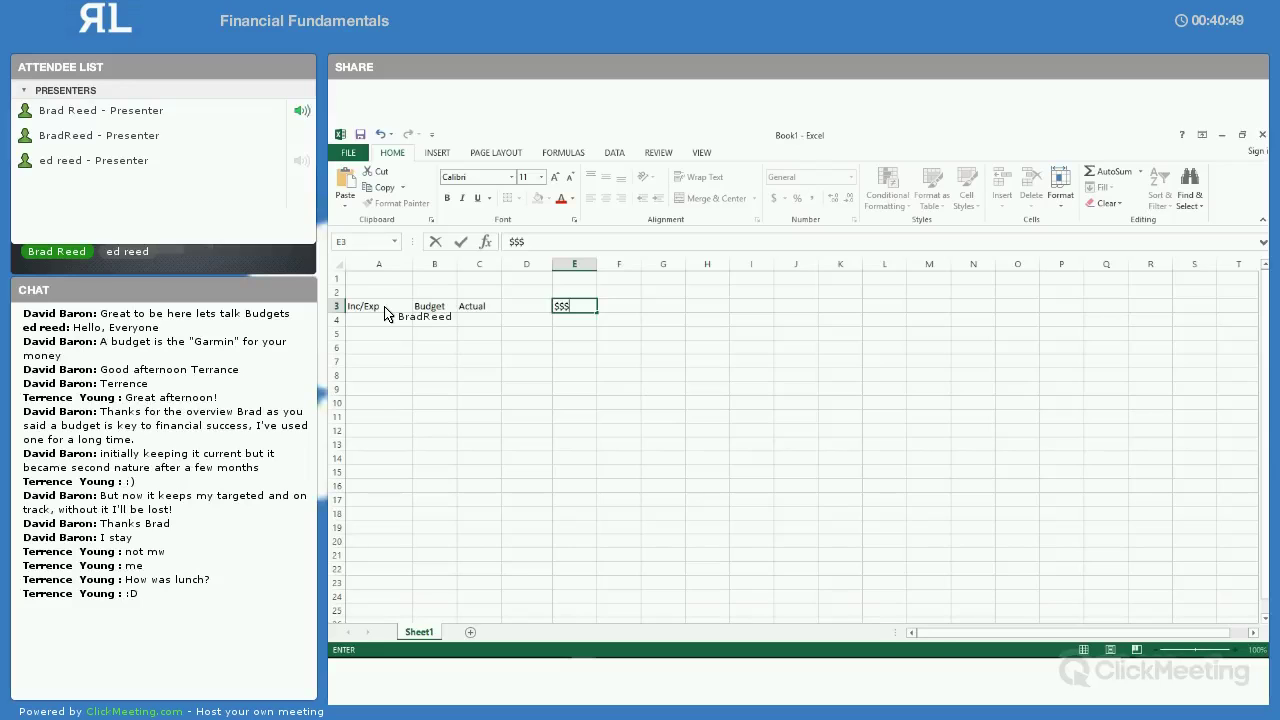
key(Left)
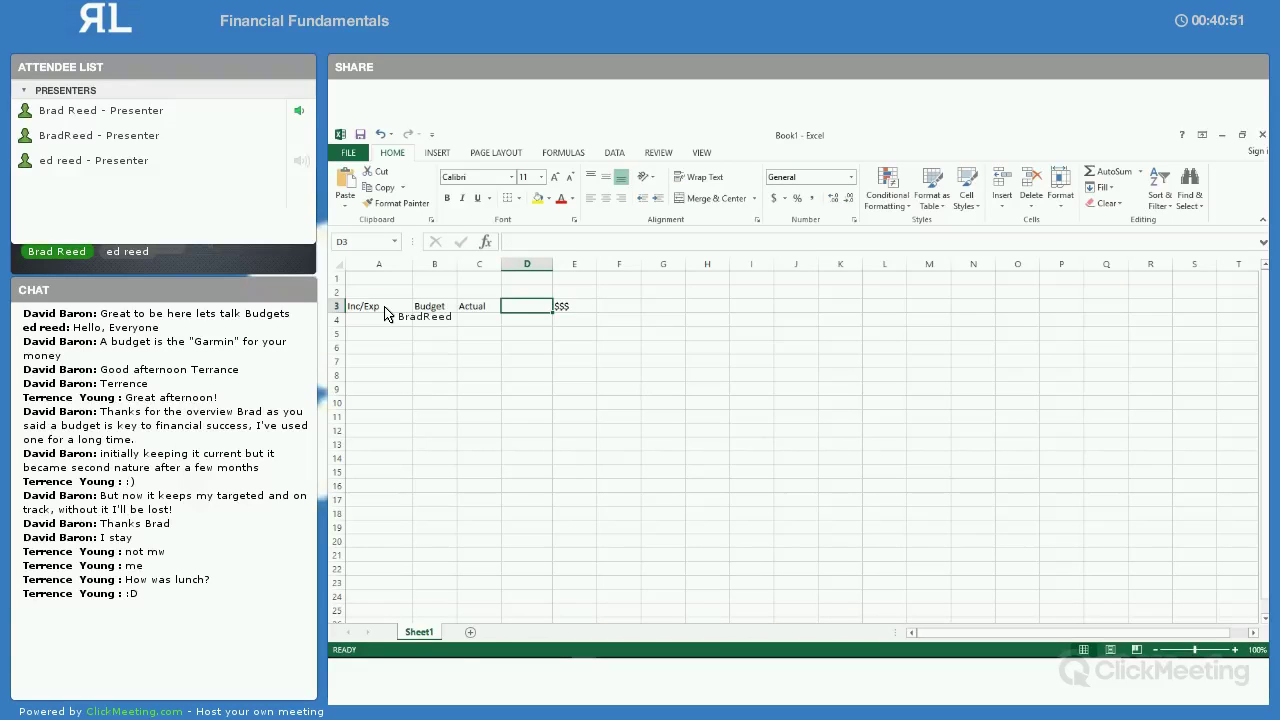
text(Budget Rem)
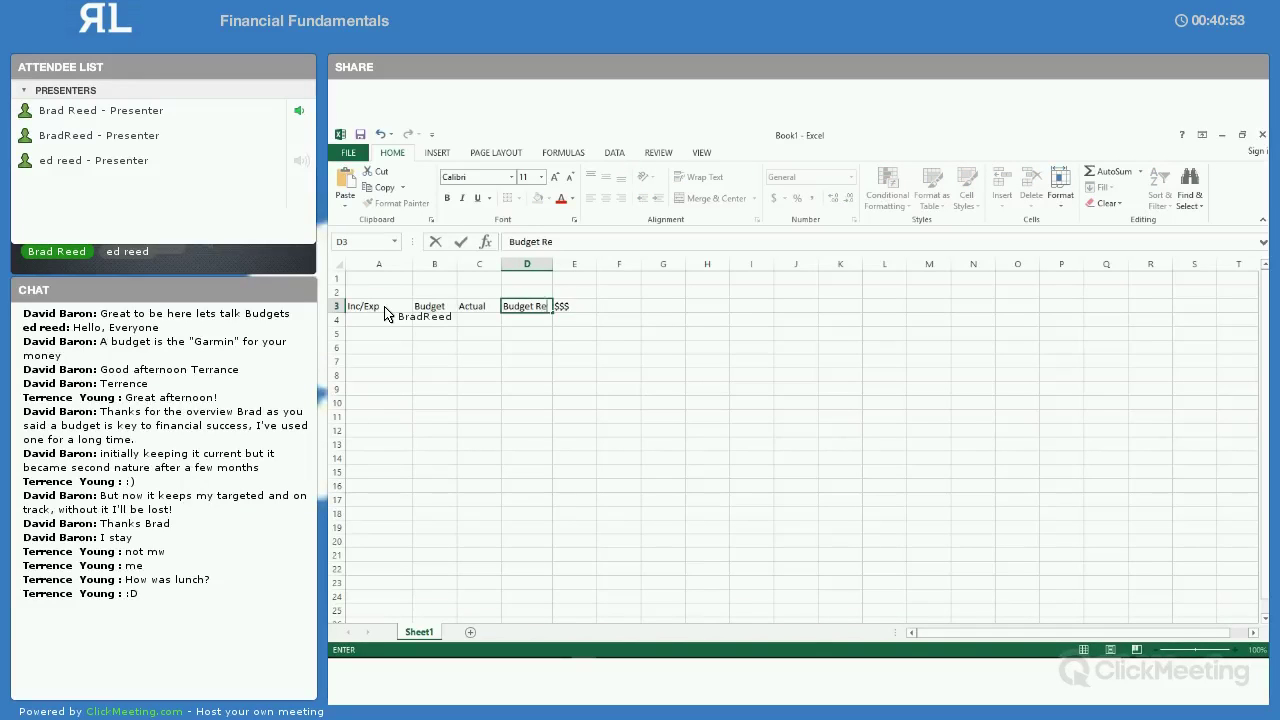
Fit column D to its heading text and slightly widen columns B through E
click(558, 277)
double_click(553, 265)
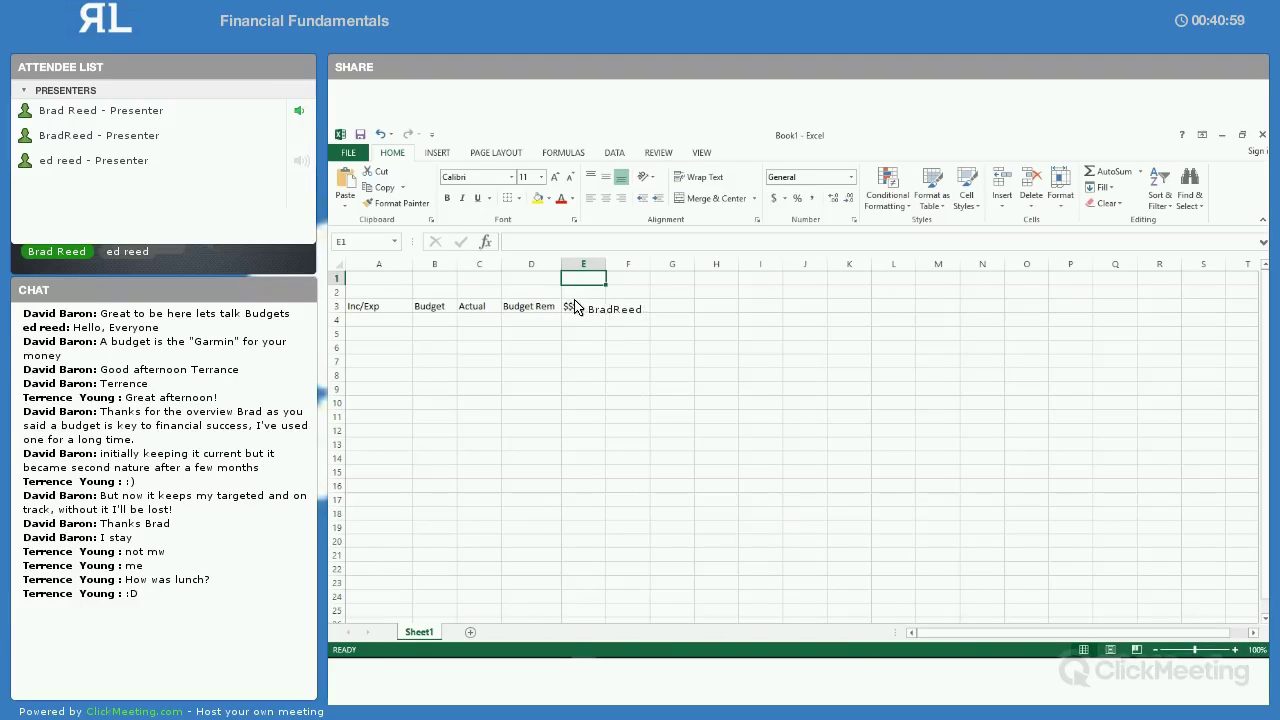
drag(458, 272, 647, 272)
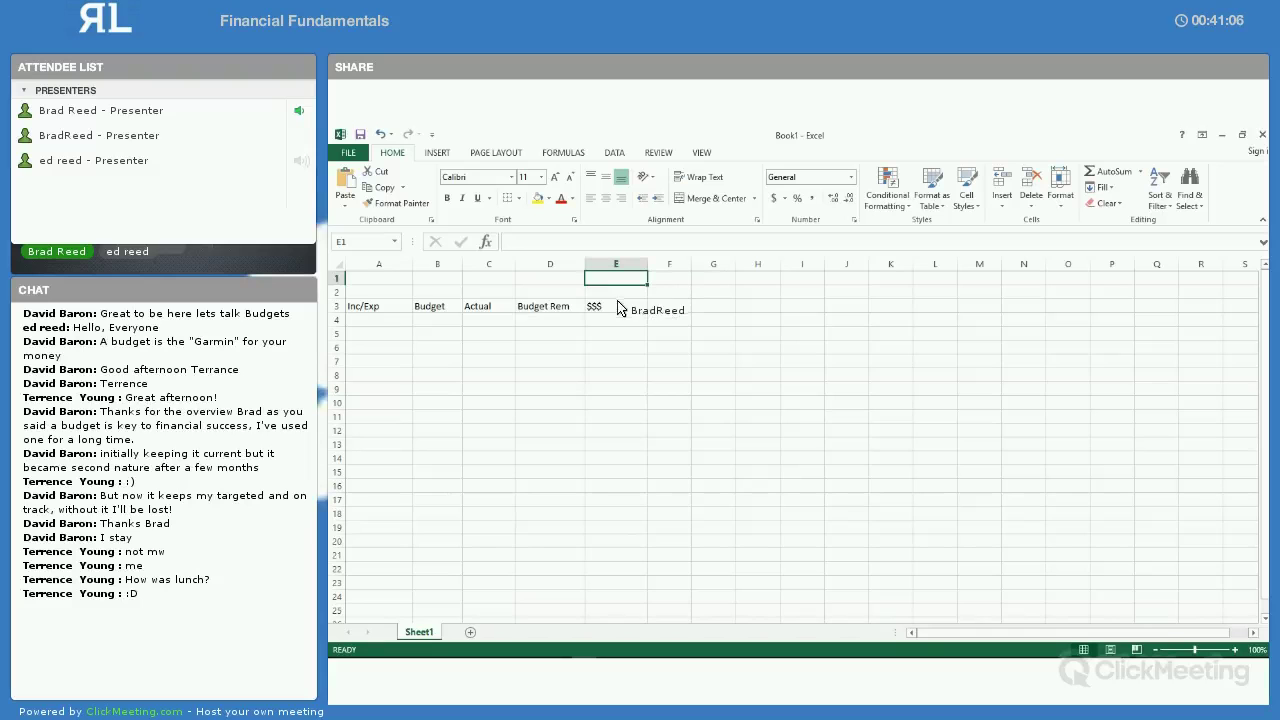
Center the headings horizontally in cells A3 through E3
click(606, 306)
drag(466, 295, 370, 306)
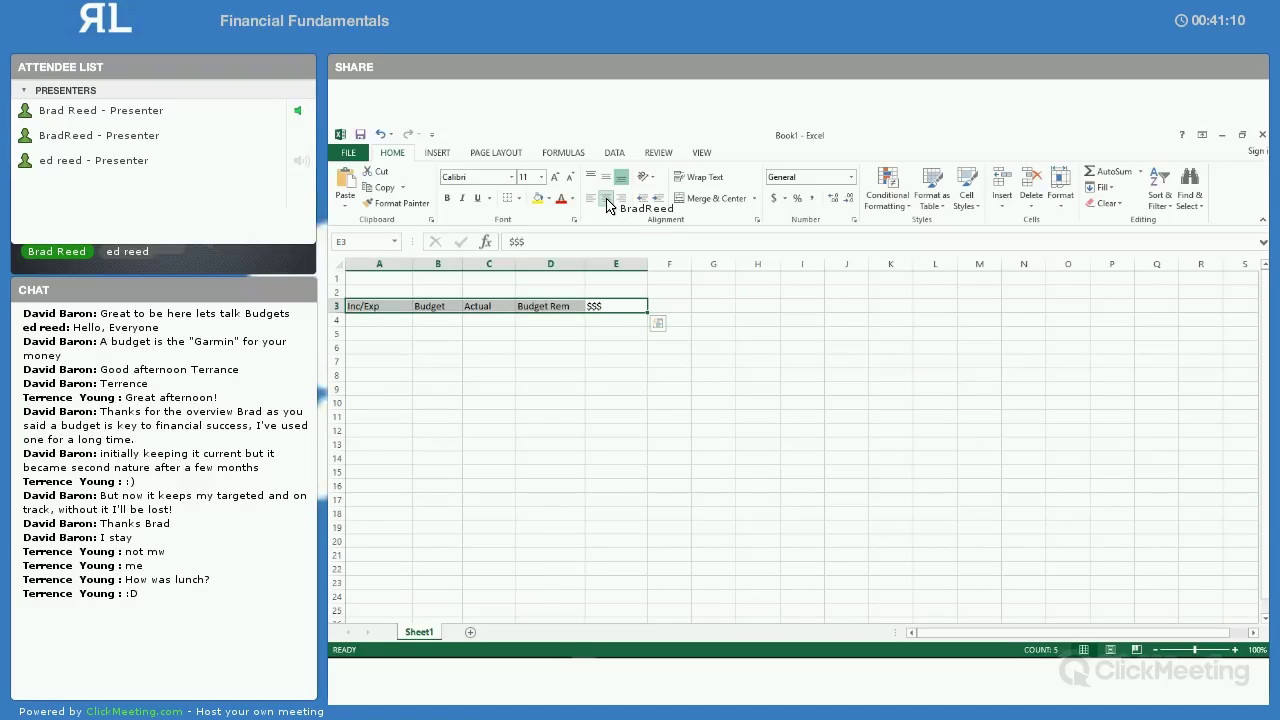
click(606, 198)
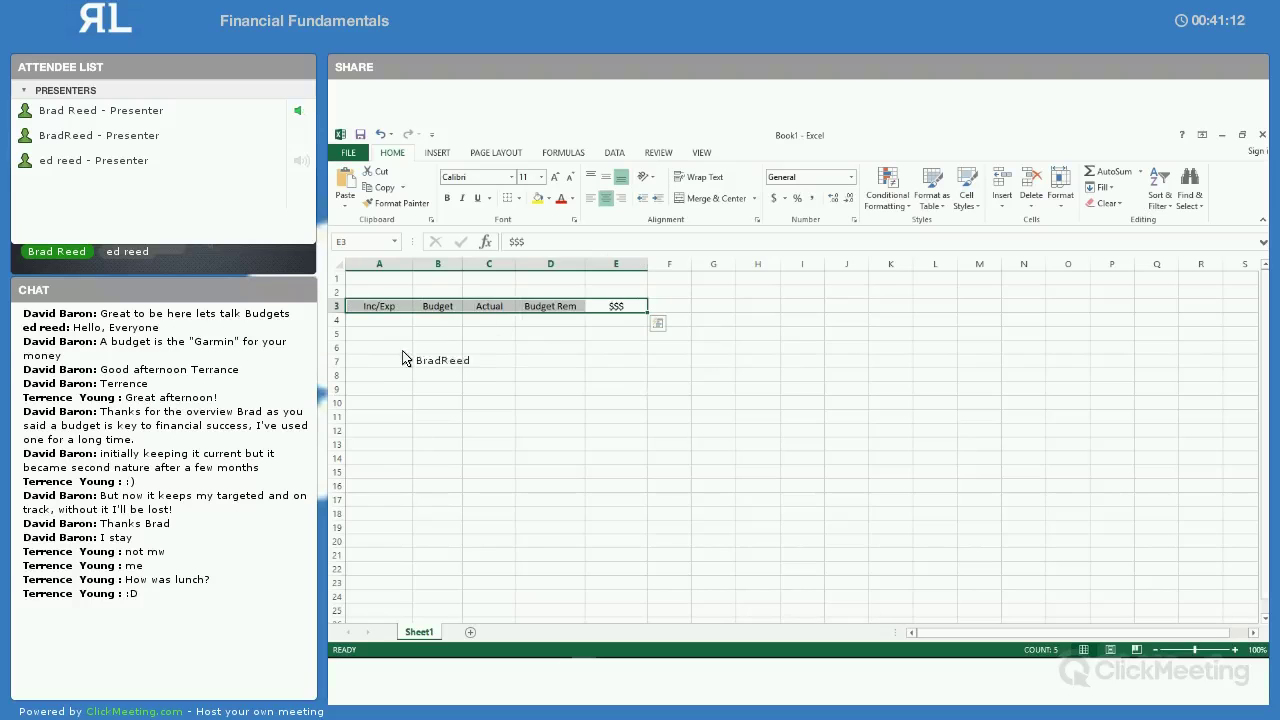
List the income items J salary, B bus income, bank div and other in cells A4 through A7
click(371, 323)
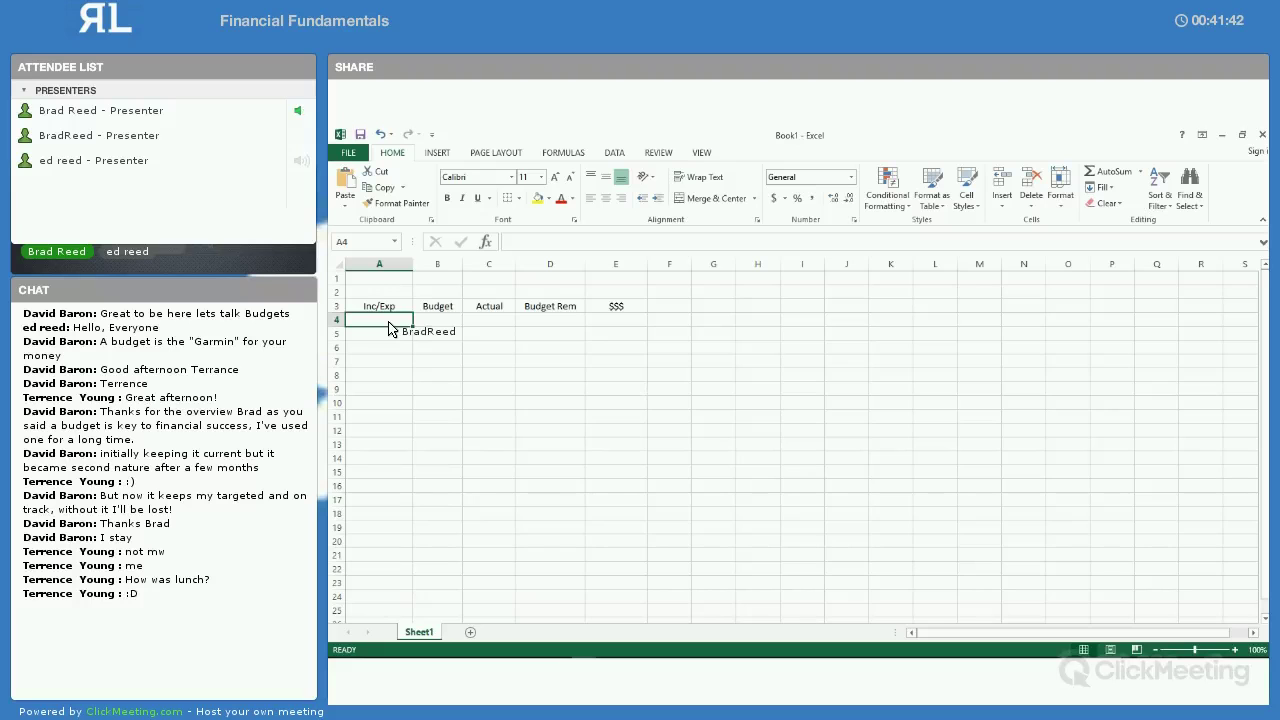
text(J)
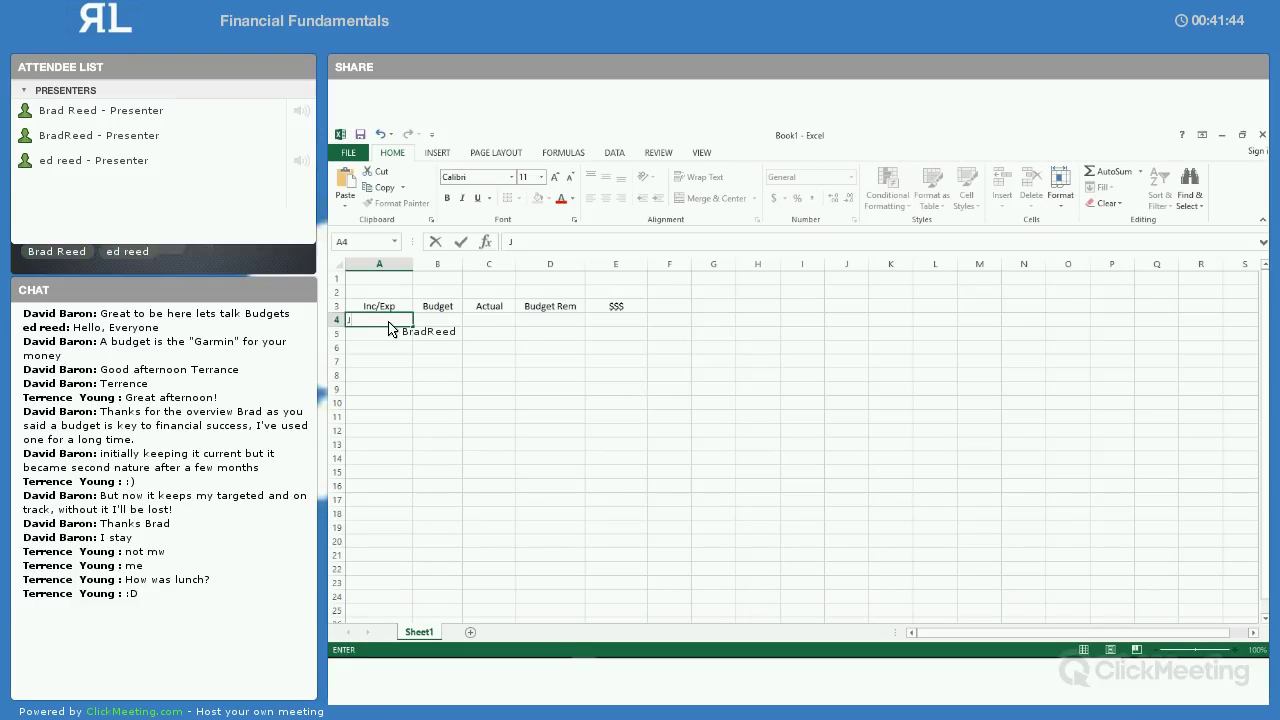
text( salary)
key(Return)
text(B)
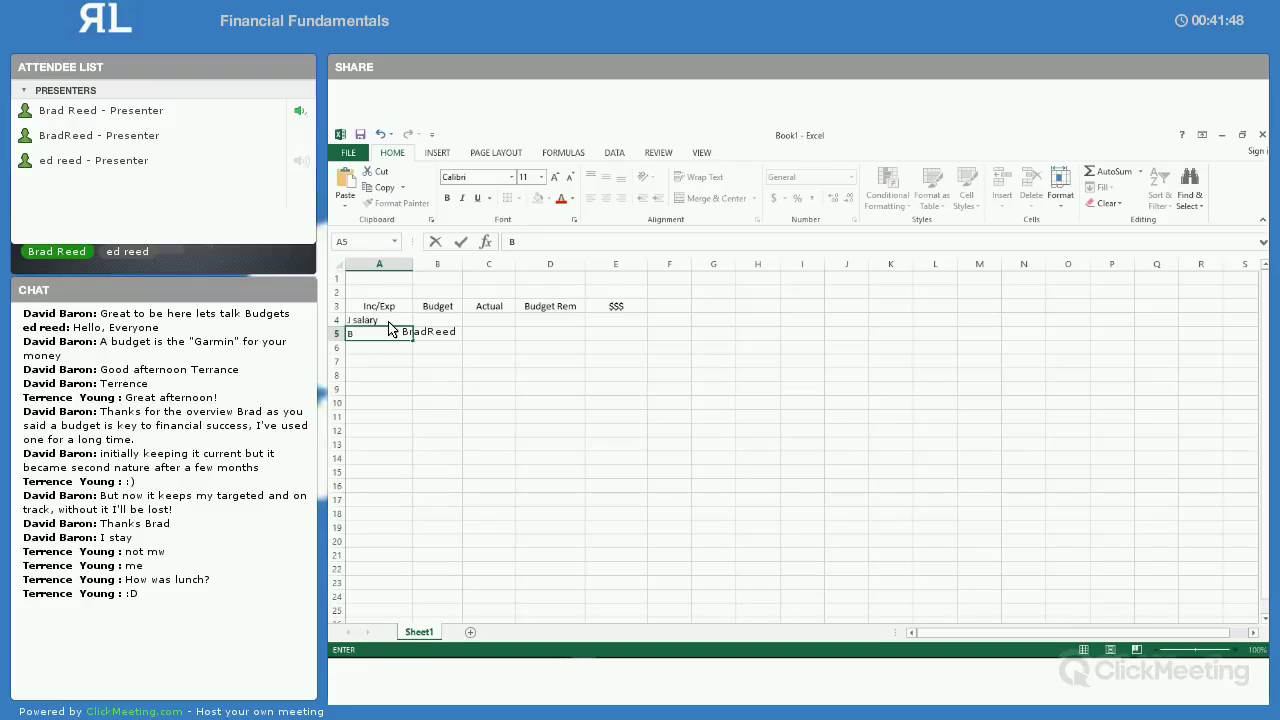
text( bus income)
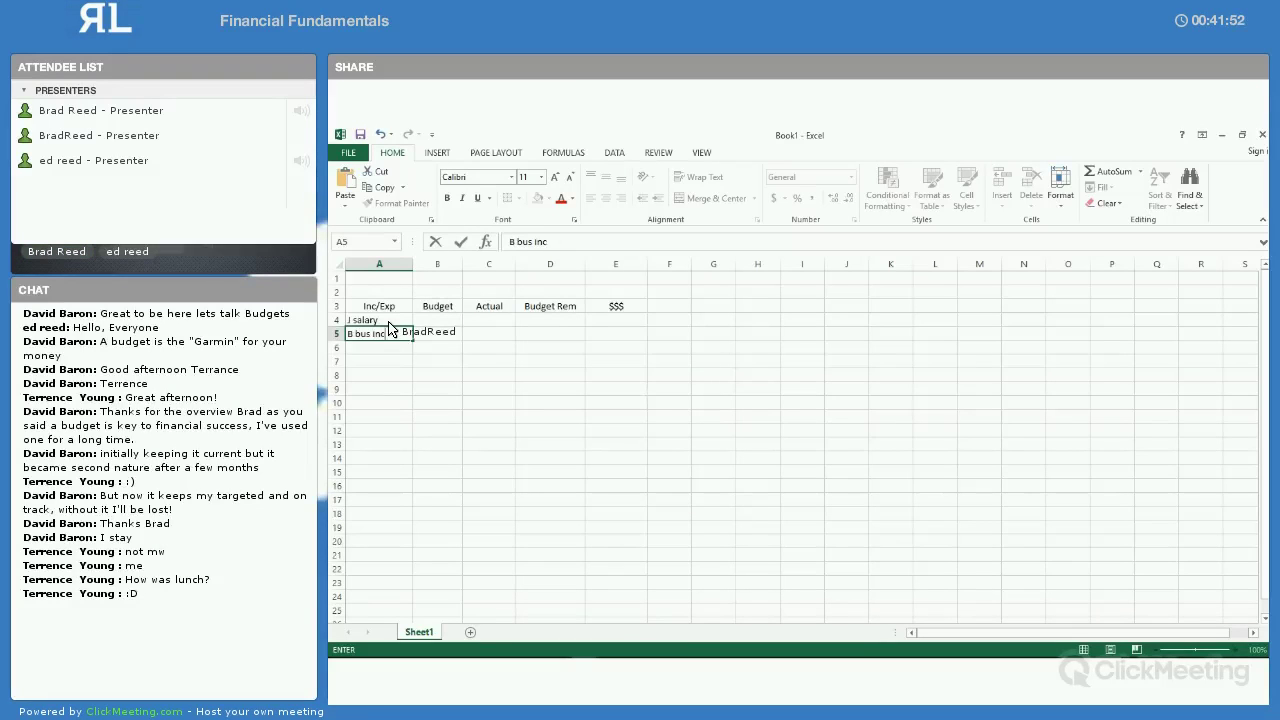
key(Return)
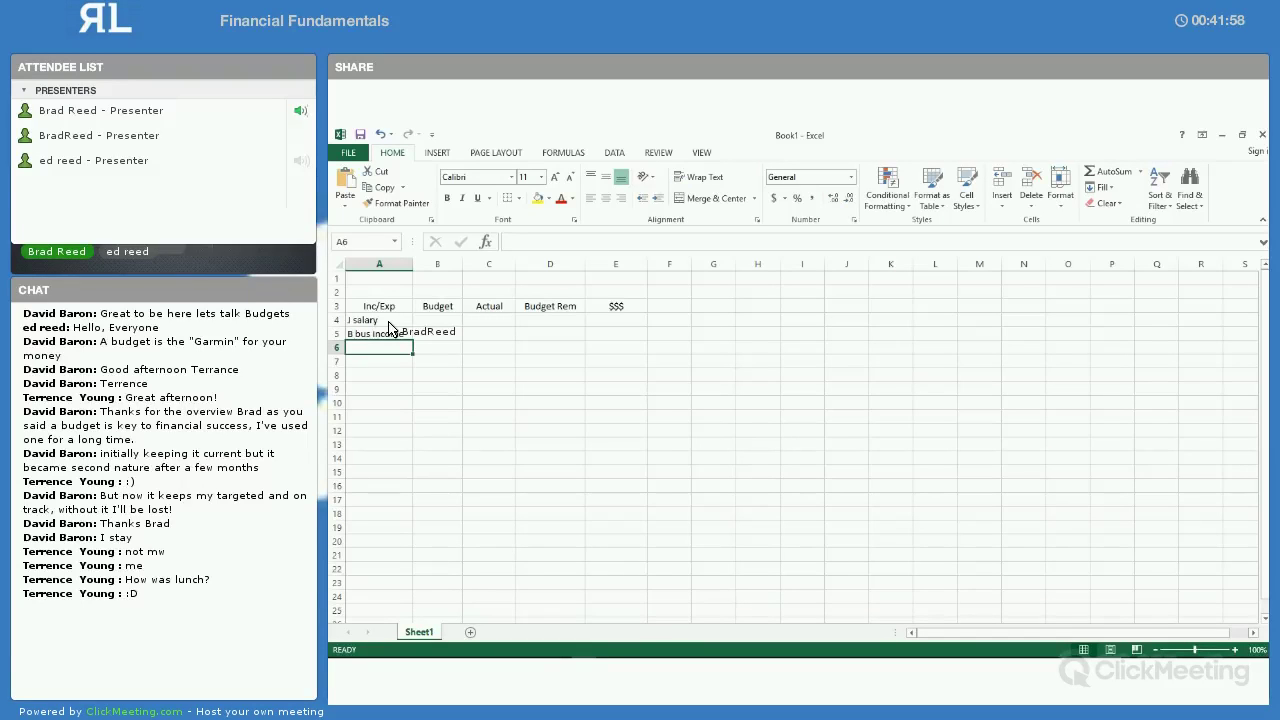
text(bank div)
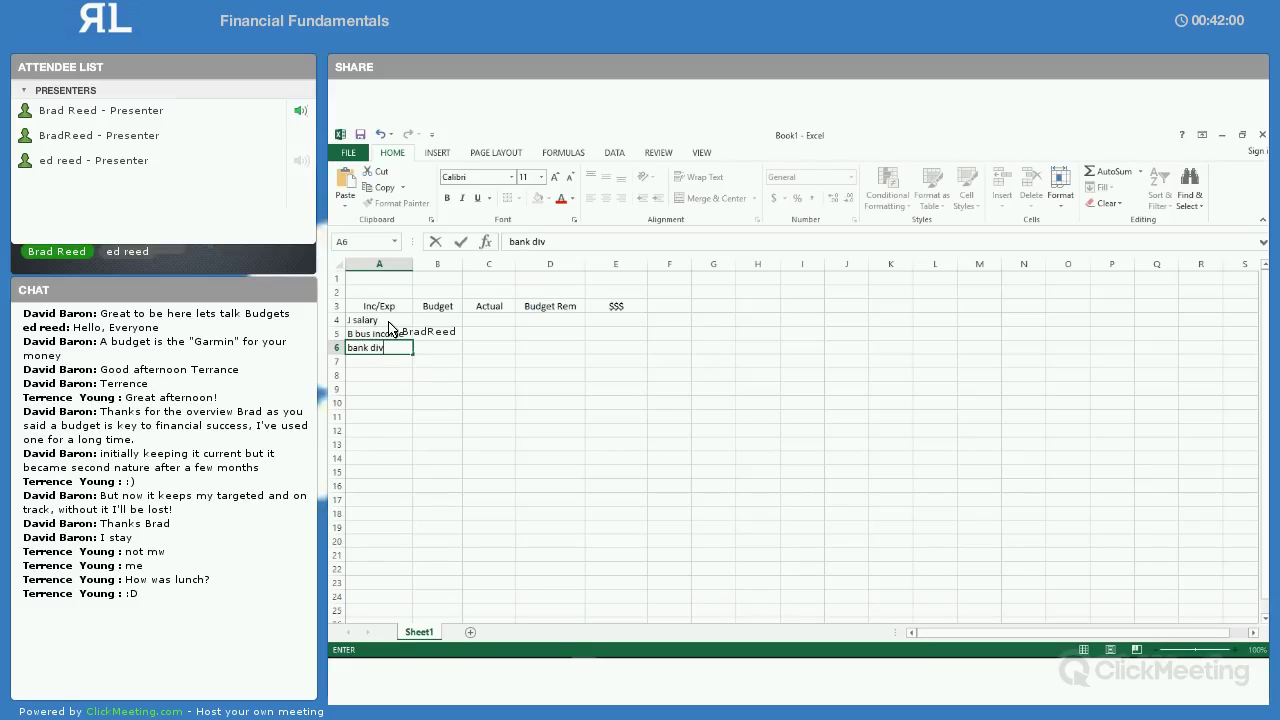
key(Return)
text(other)
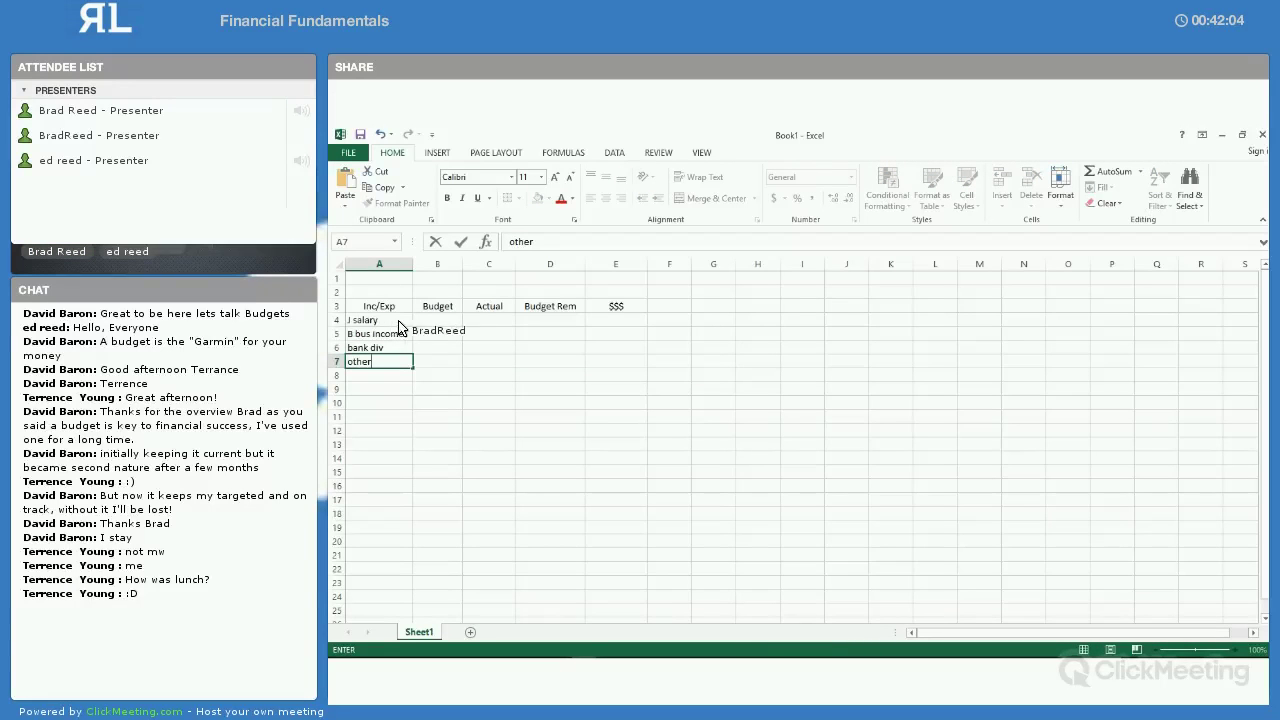
Enter Retirement in cell A8, directly below the income items
click(365, 380)
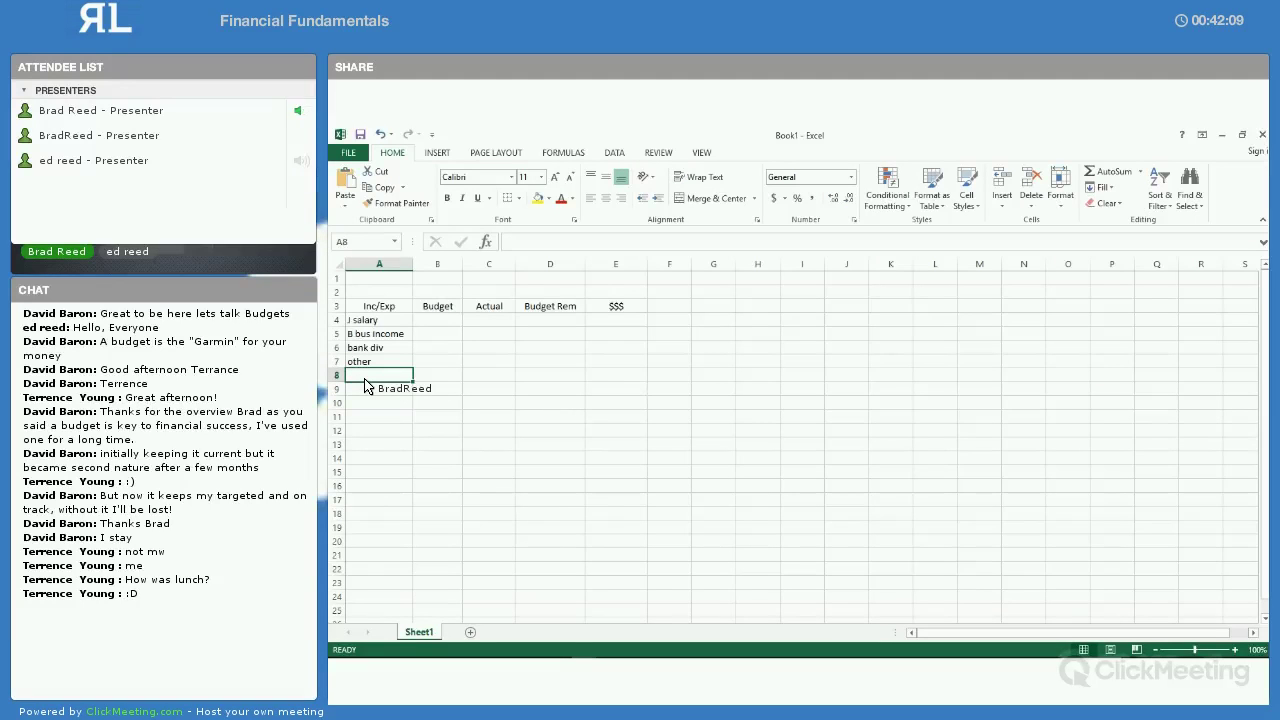
text(Retirement)
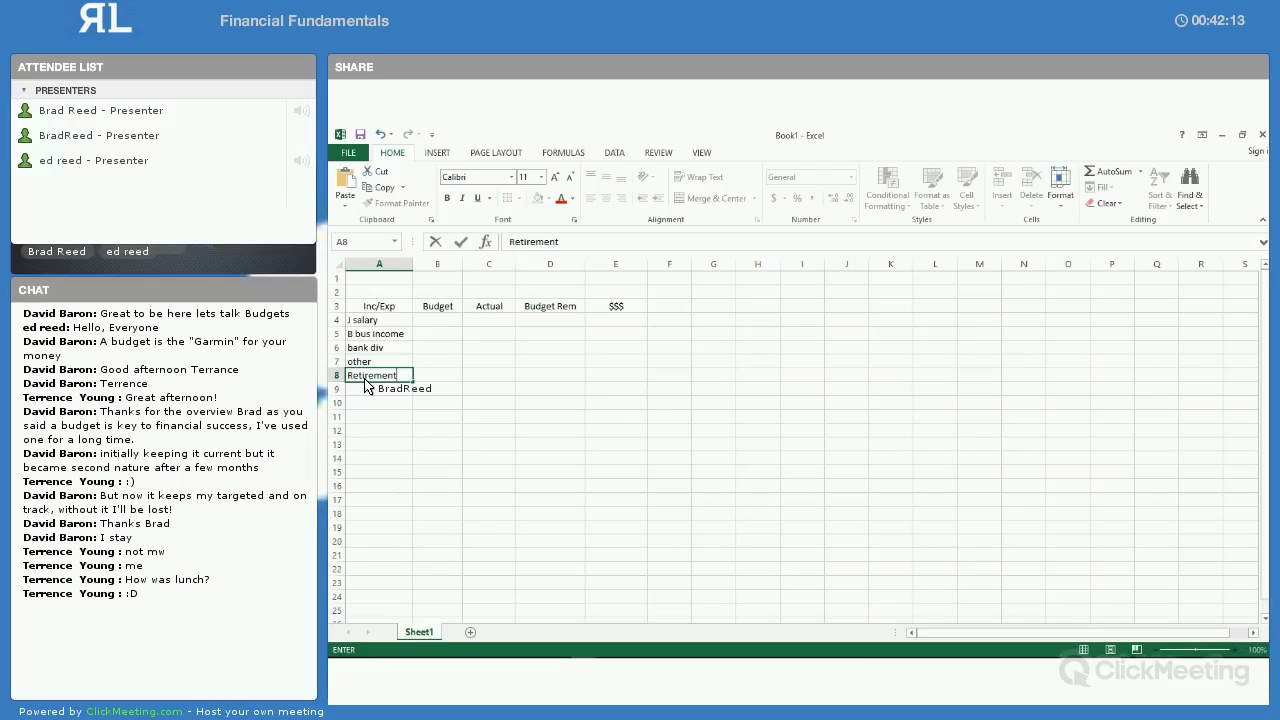
key(Return)
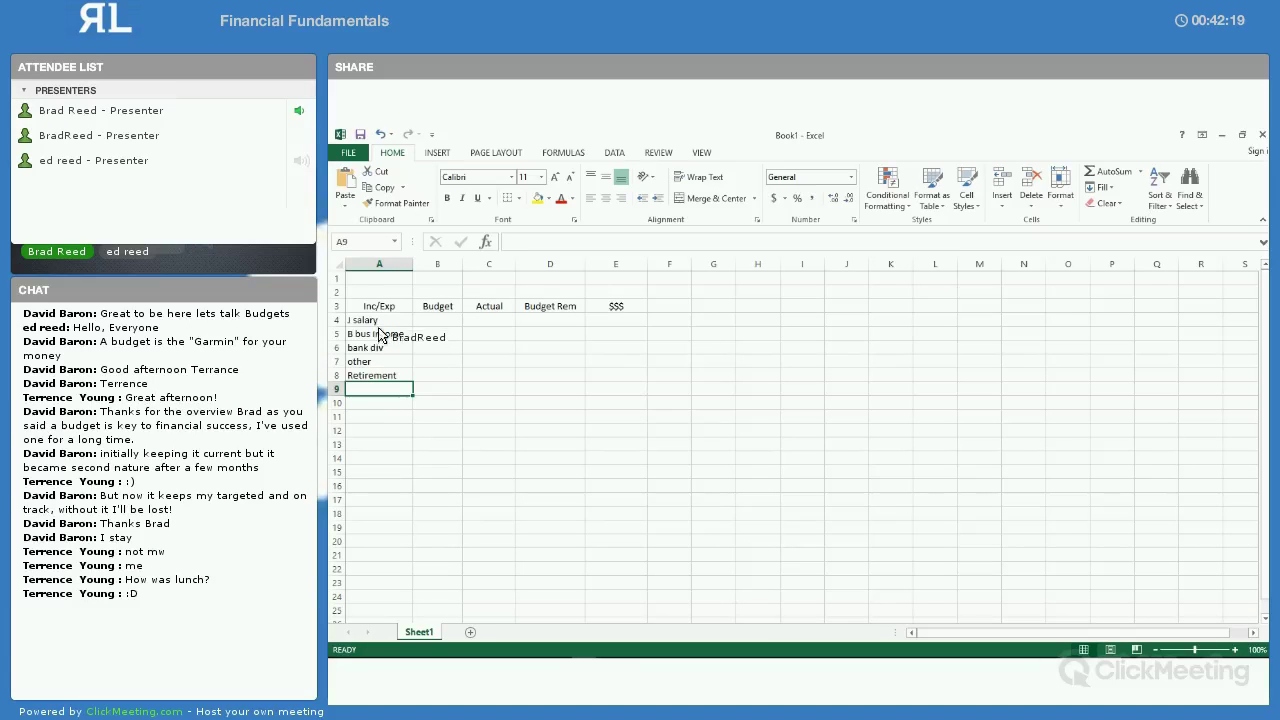
Shade the income items in cells A4 through A7 with a light green fill
drag(379, 320, 379, 362)
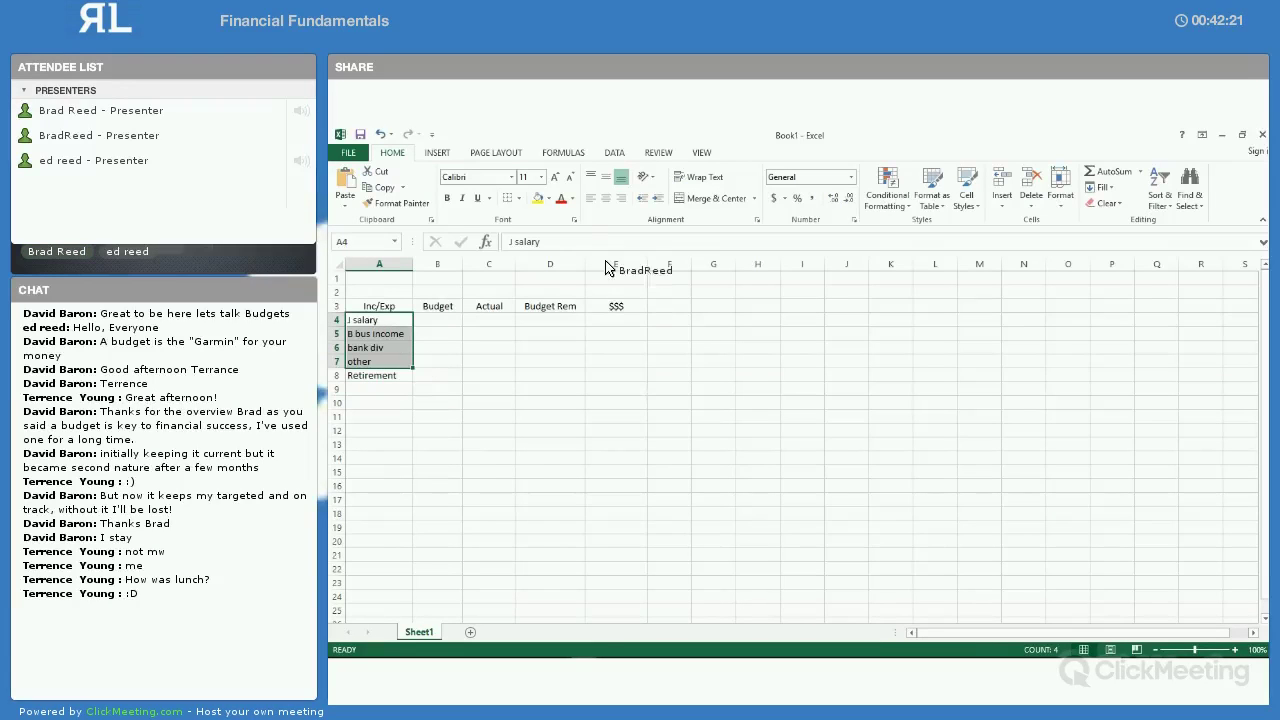
click(548, 198)
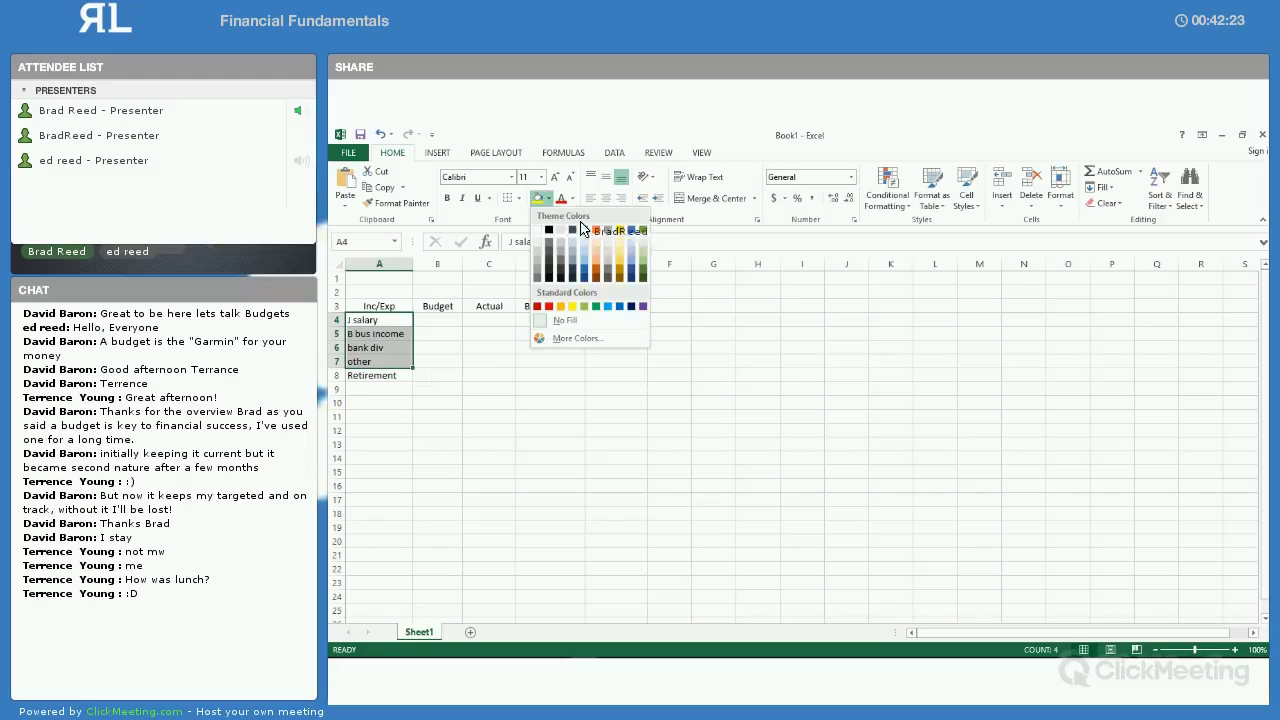
click(643, 250)
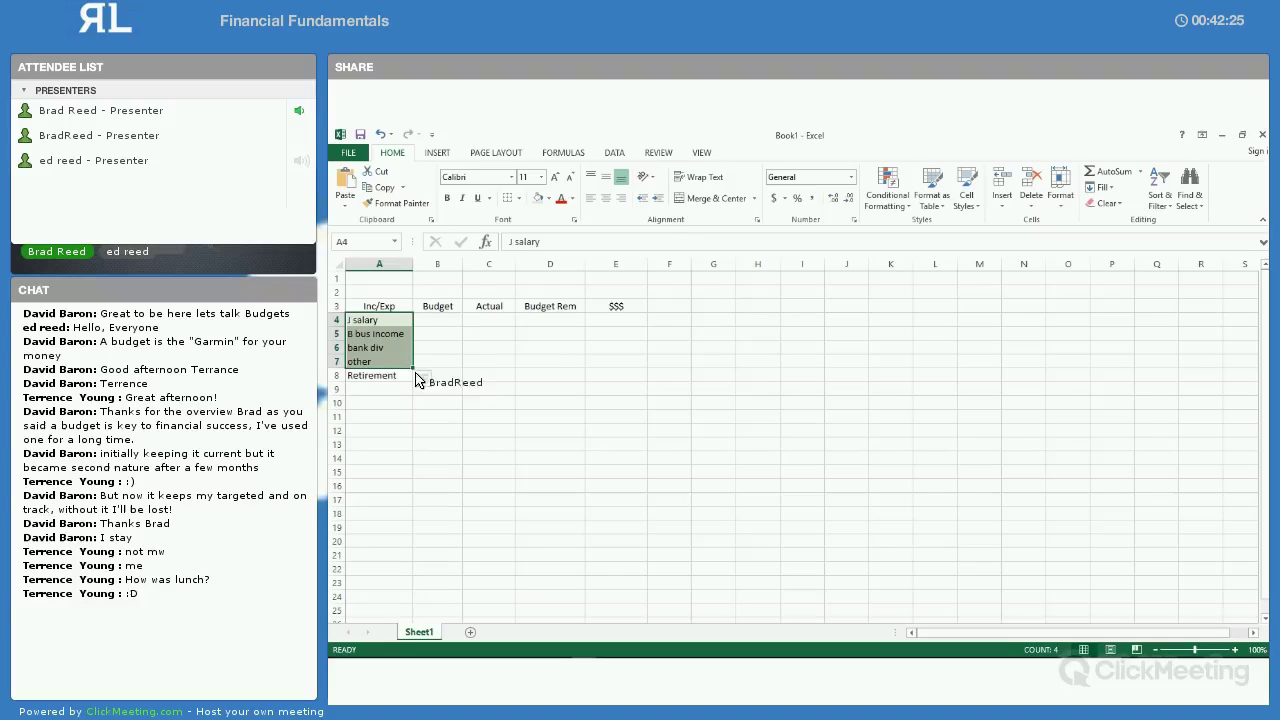
Enter Groceries in cell A9 as the expense item below Retirement
click(365, 388)
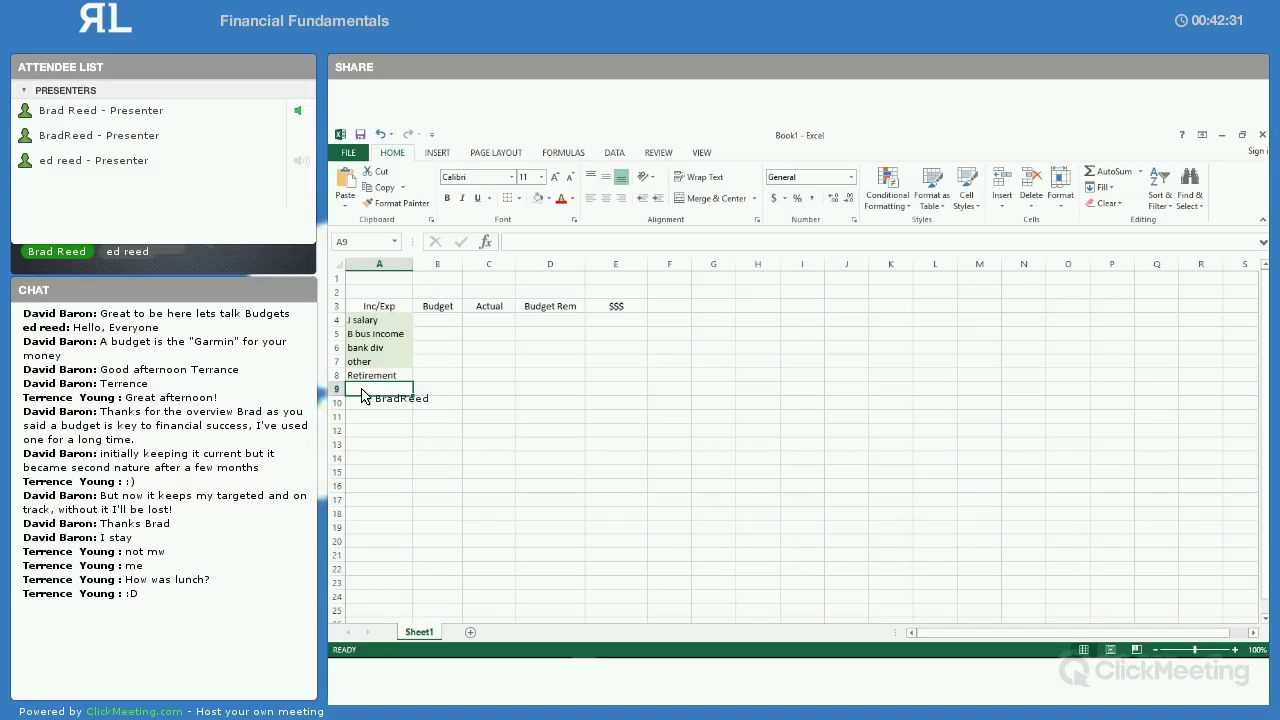
text(F)
text(roceries)
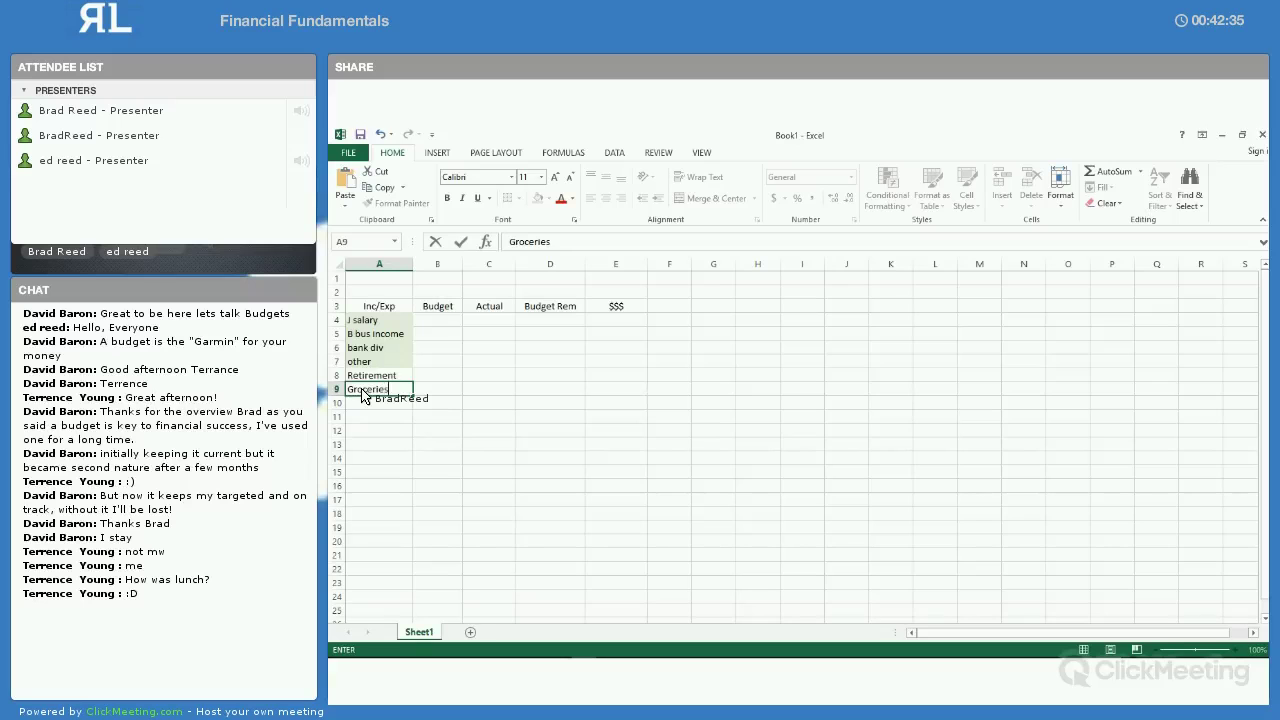
key(Return)
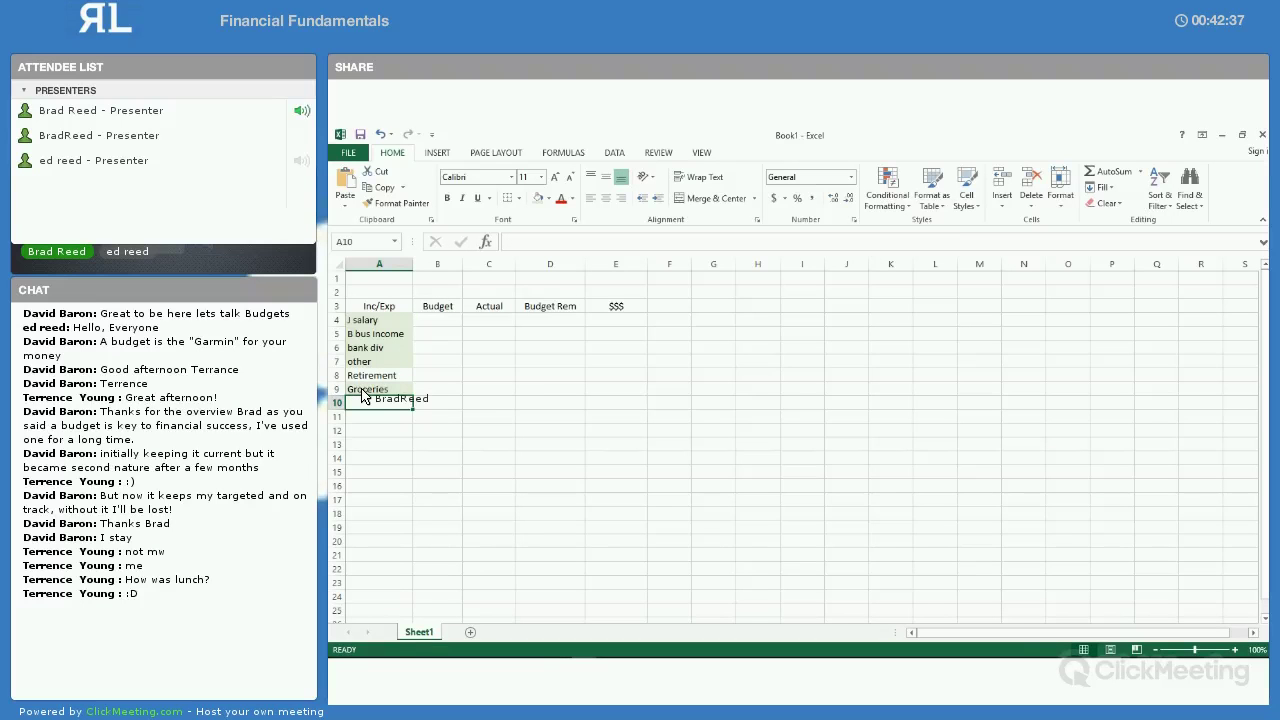
Replace the green fill of the Groceries cell A9 with white
key(Up)
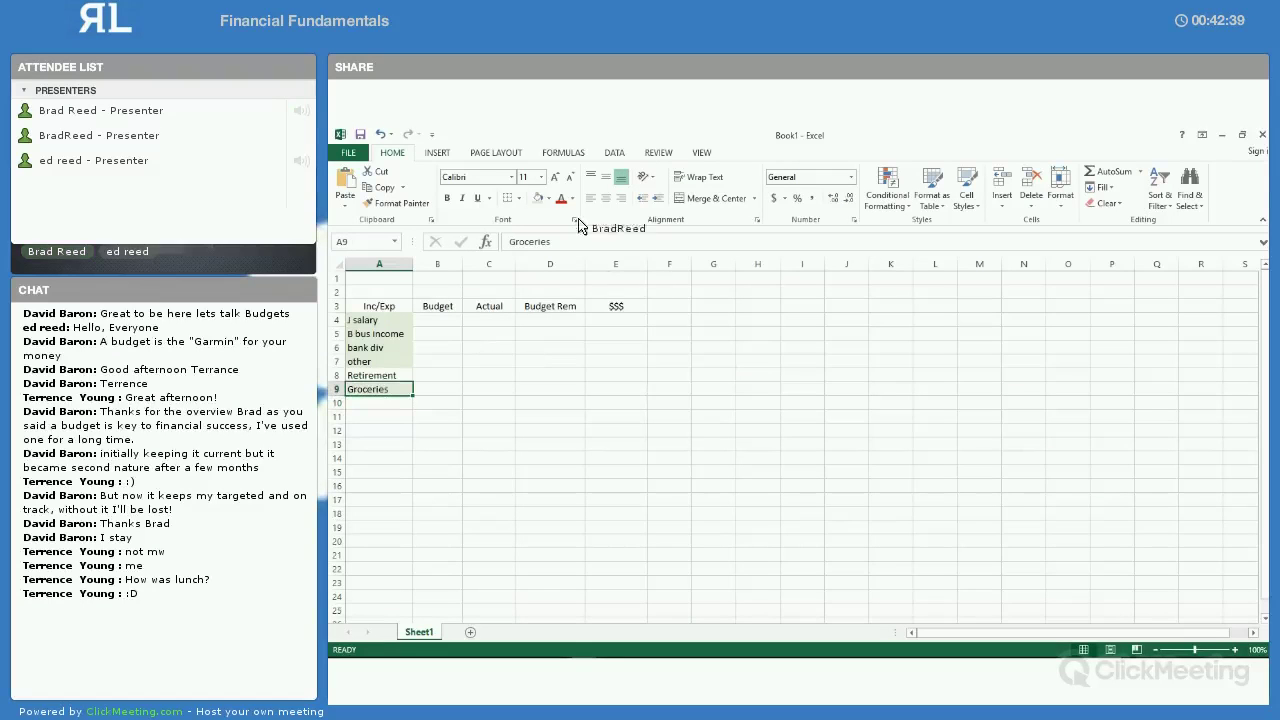
click(548, 199)
click(538, 228)
Enter Mortgage, Electric and Water as expense items in cells A10 through A12
click(386, 405)
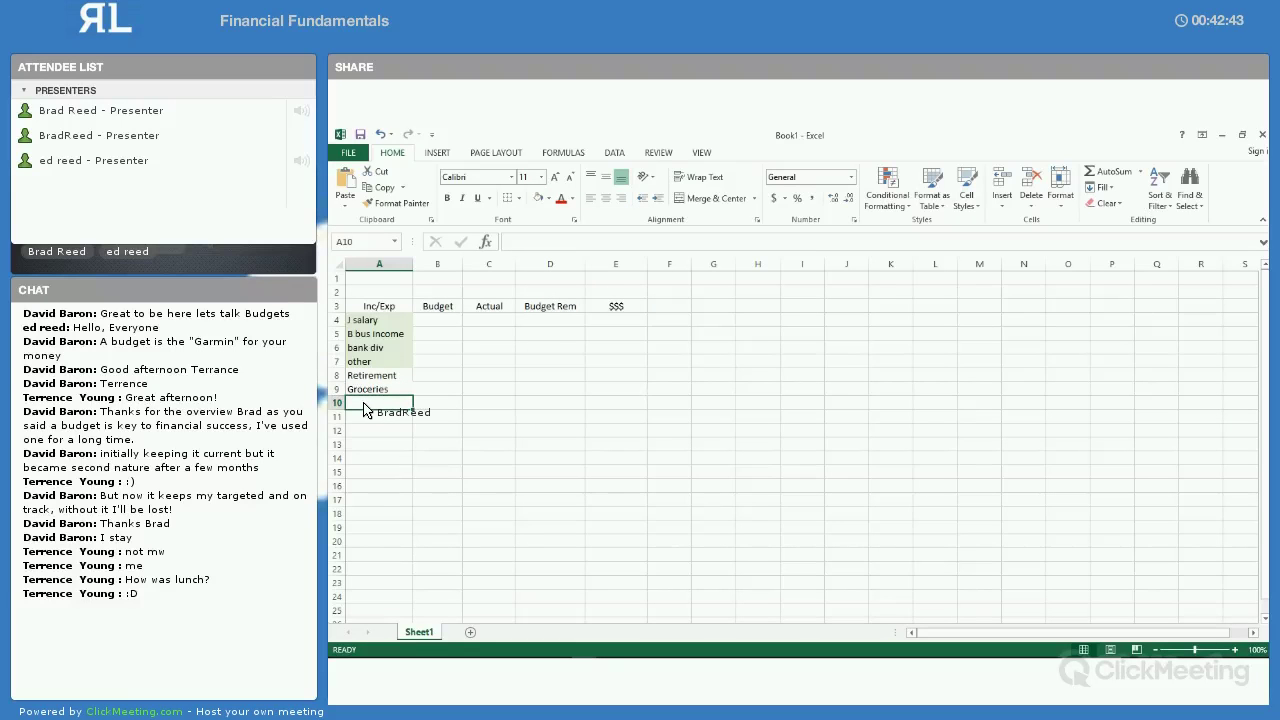
text(Mortgage)
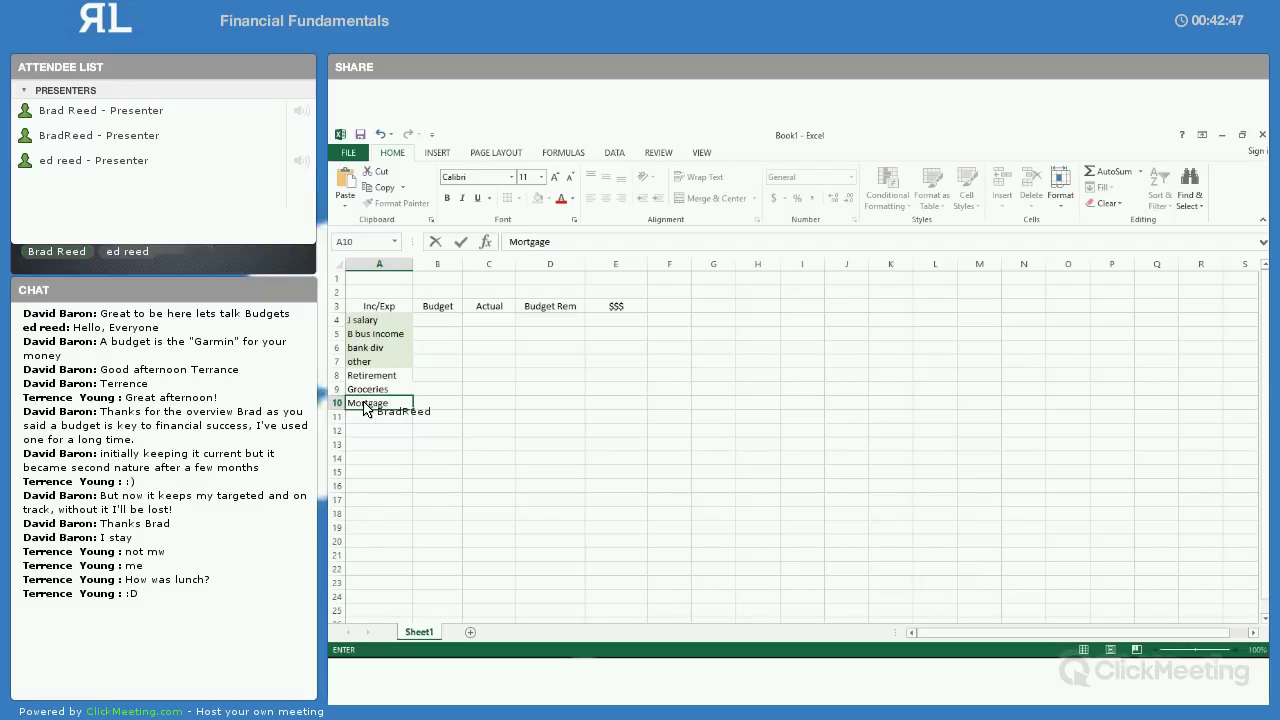
key(Return)
text(El)
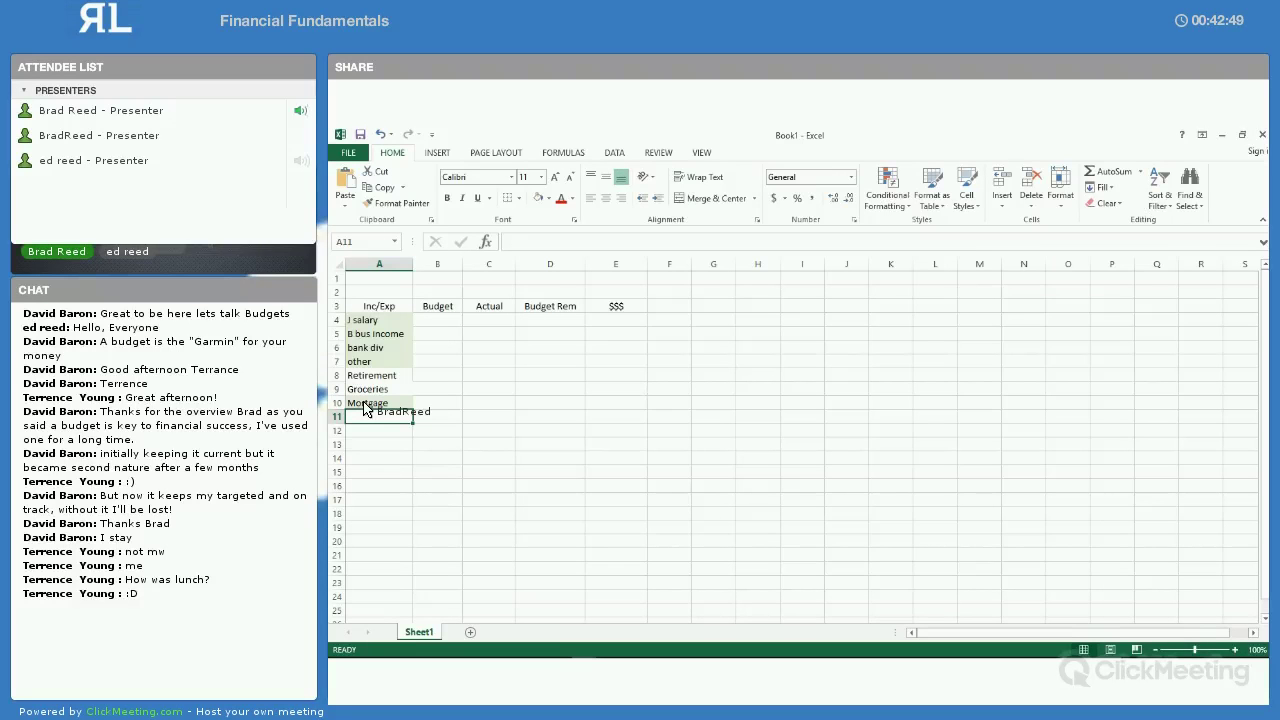
text(ectric)
key(Return)
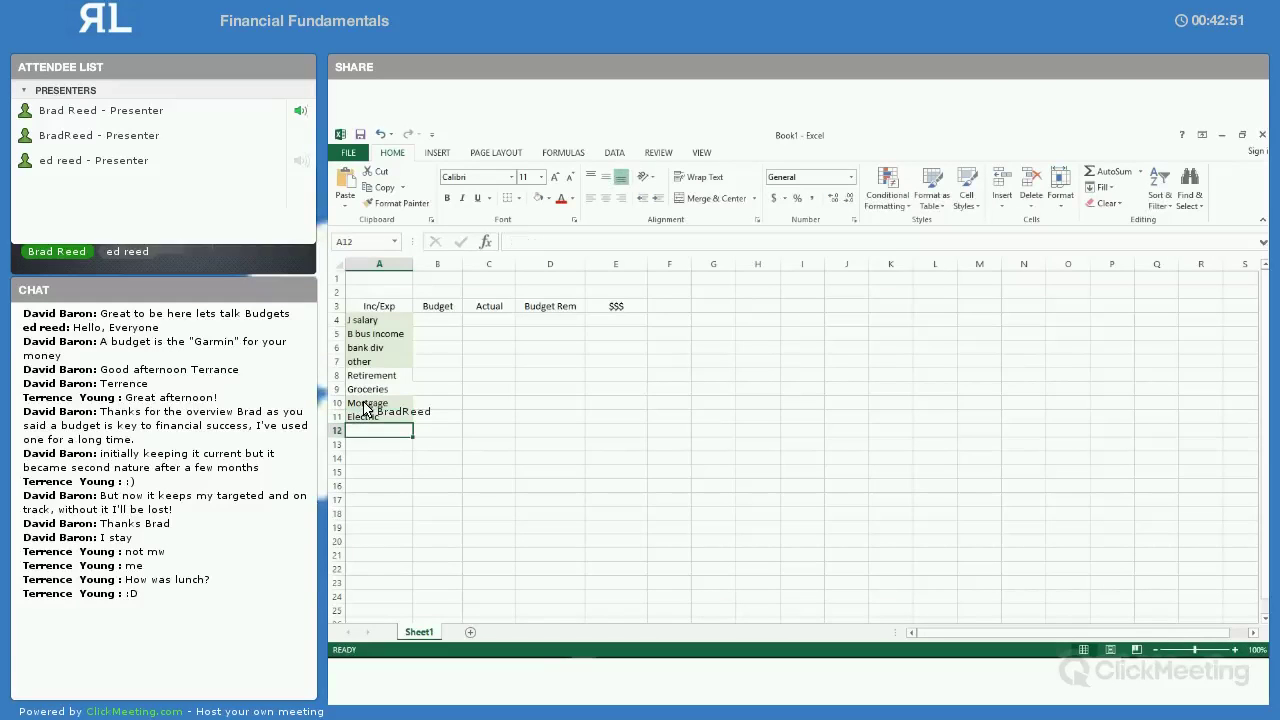
text(Water)
key(Return)
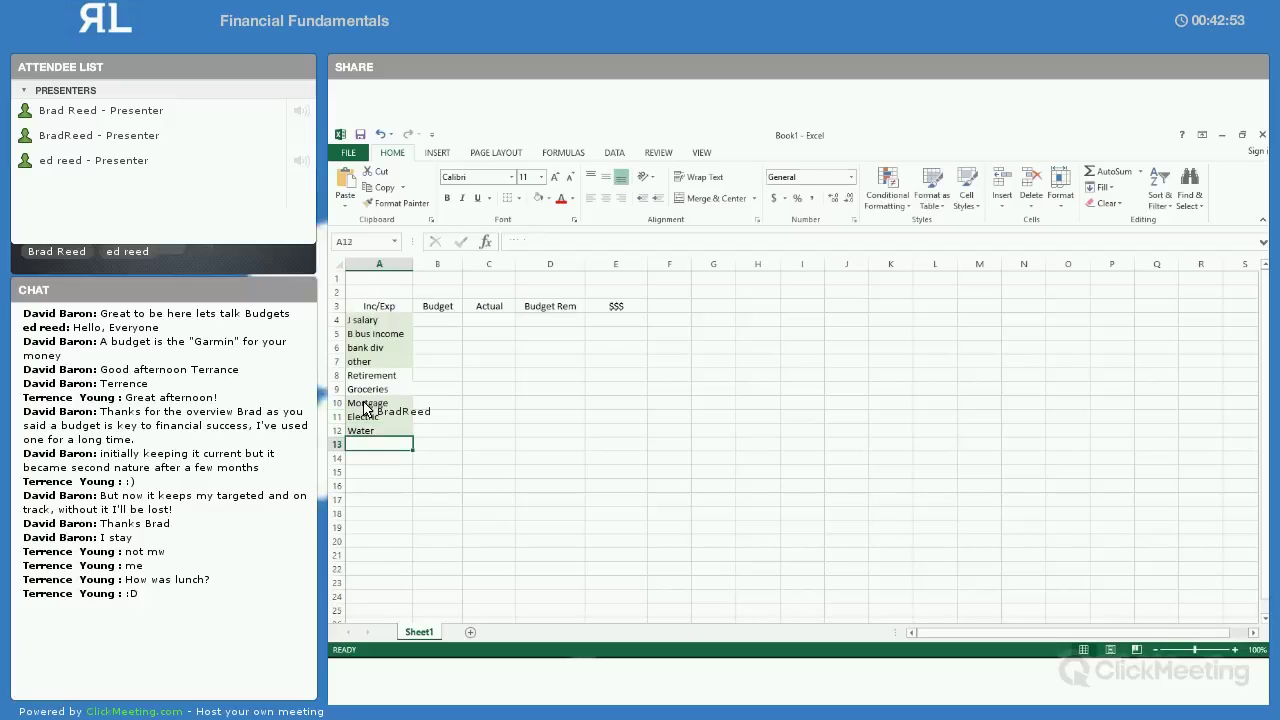
Replace the green fill of cells A10 through A13 with white
drag(380, 408, 378, 446)
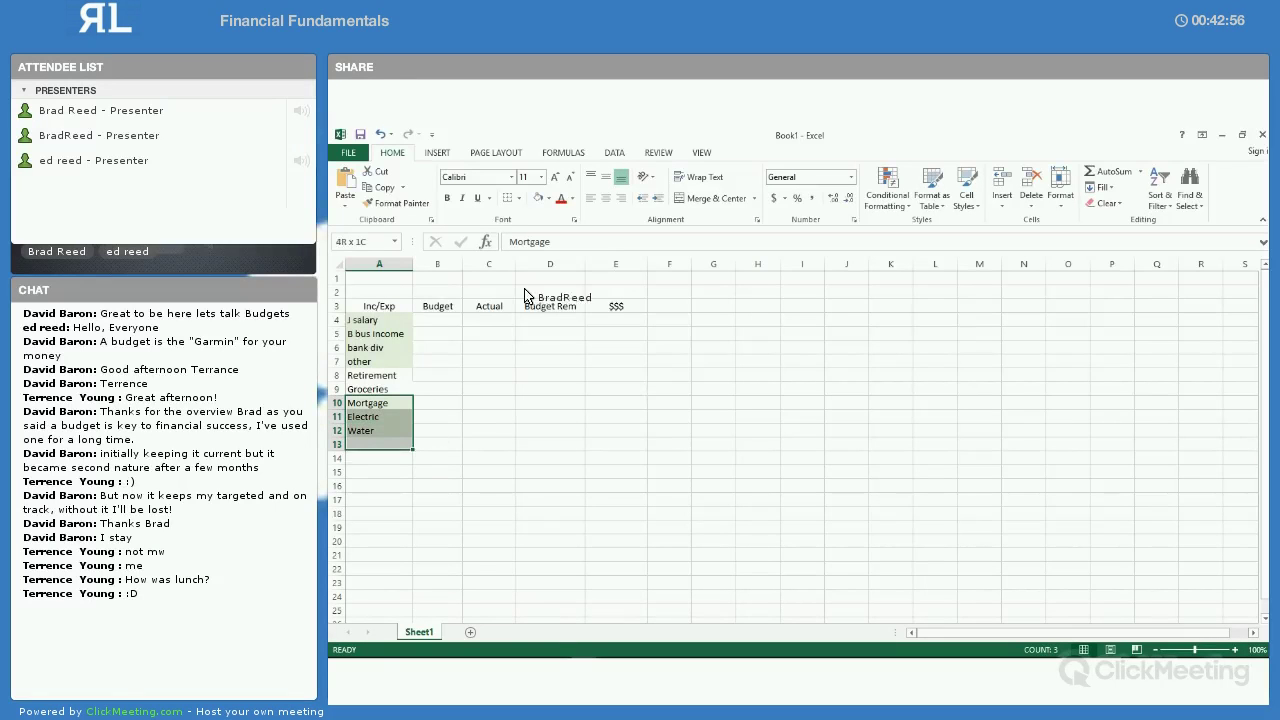
click(548, 199)
click(539, 229)
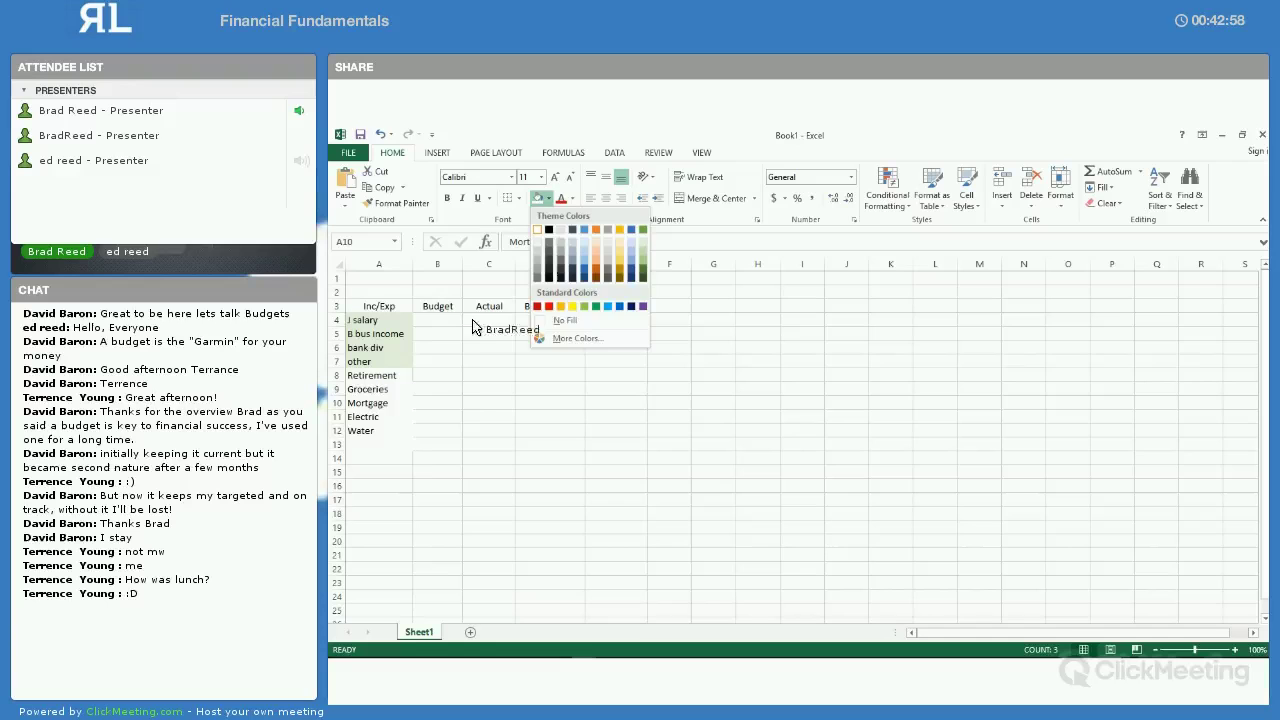
Add Personal Escrow in cell A13 with a budget of 200 in cell B13
click(378, 446)
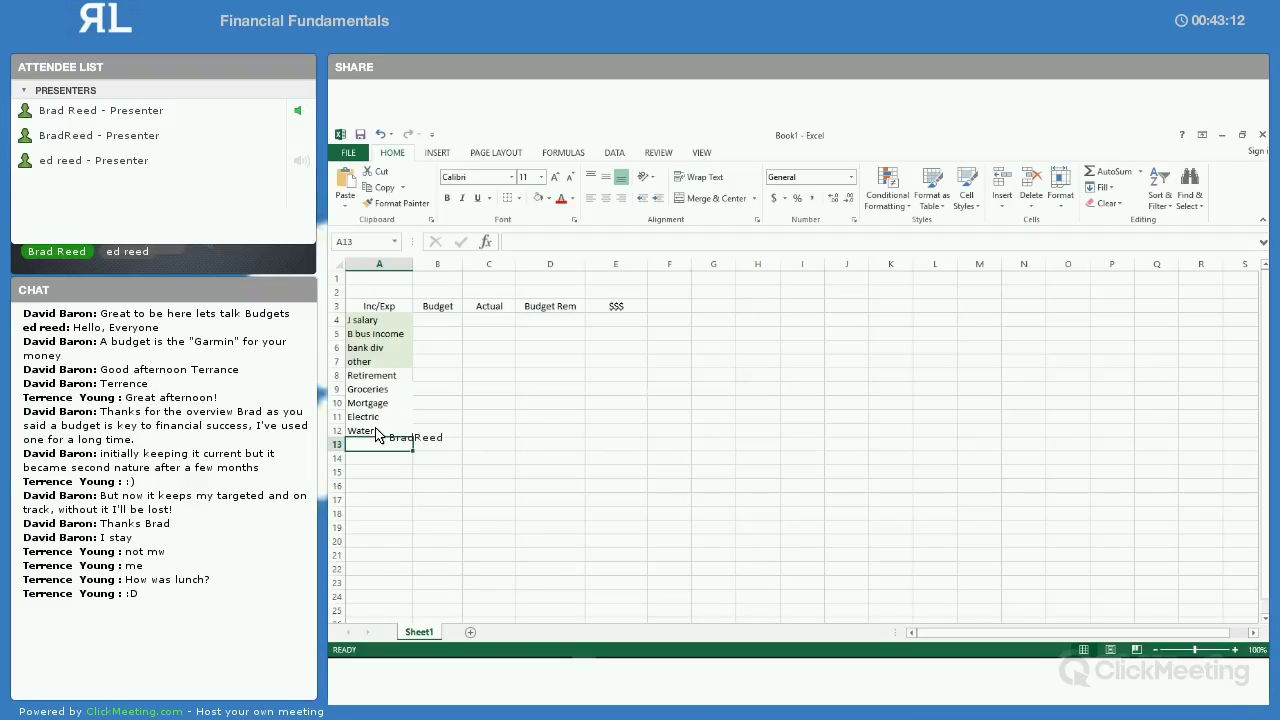
text(Persona)
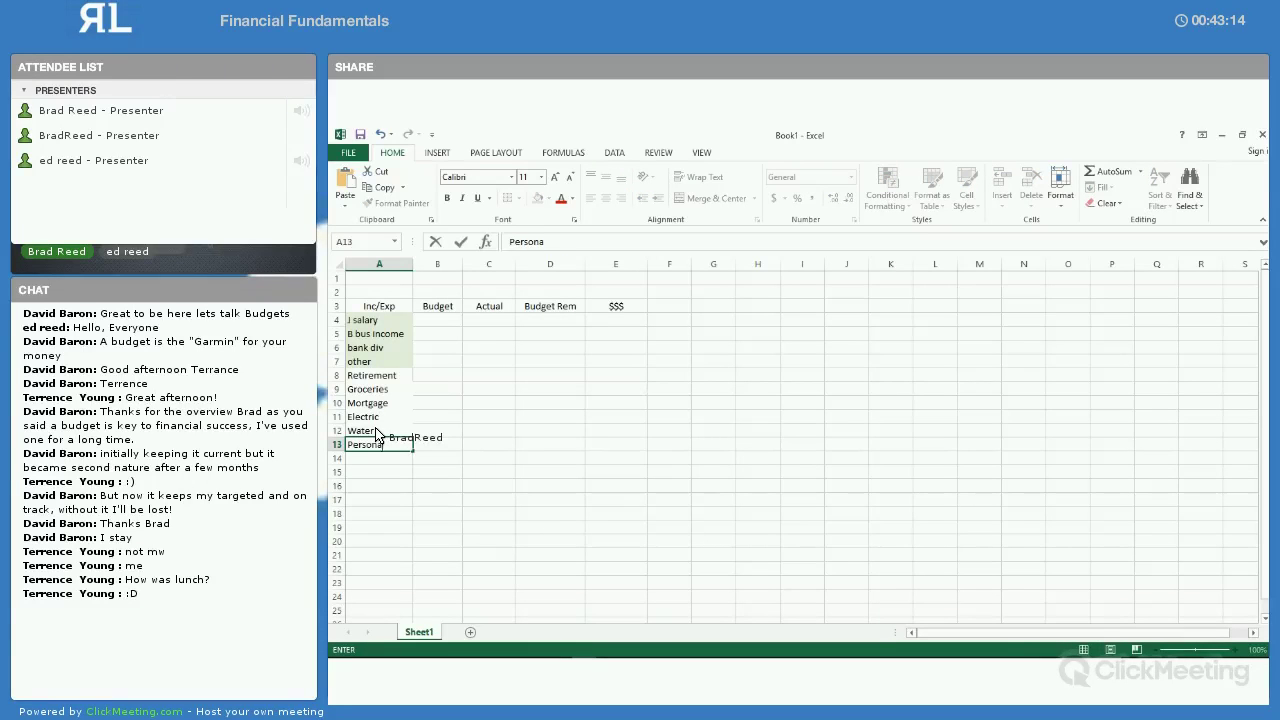
text(l Escrow)
key(Return)
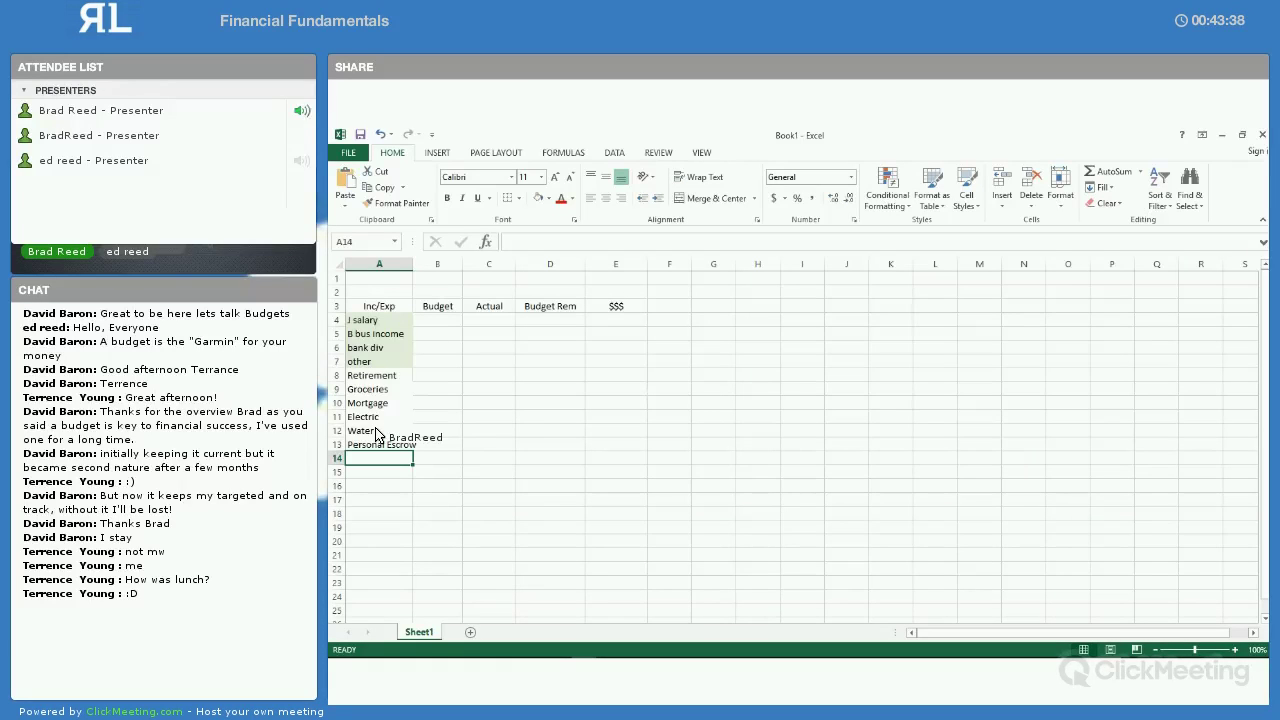
click(430, 444)
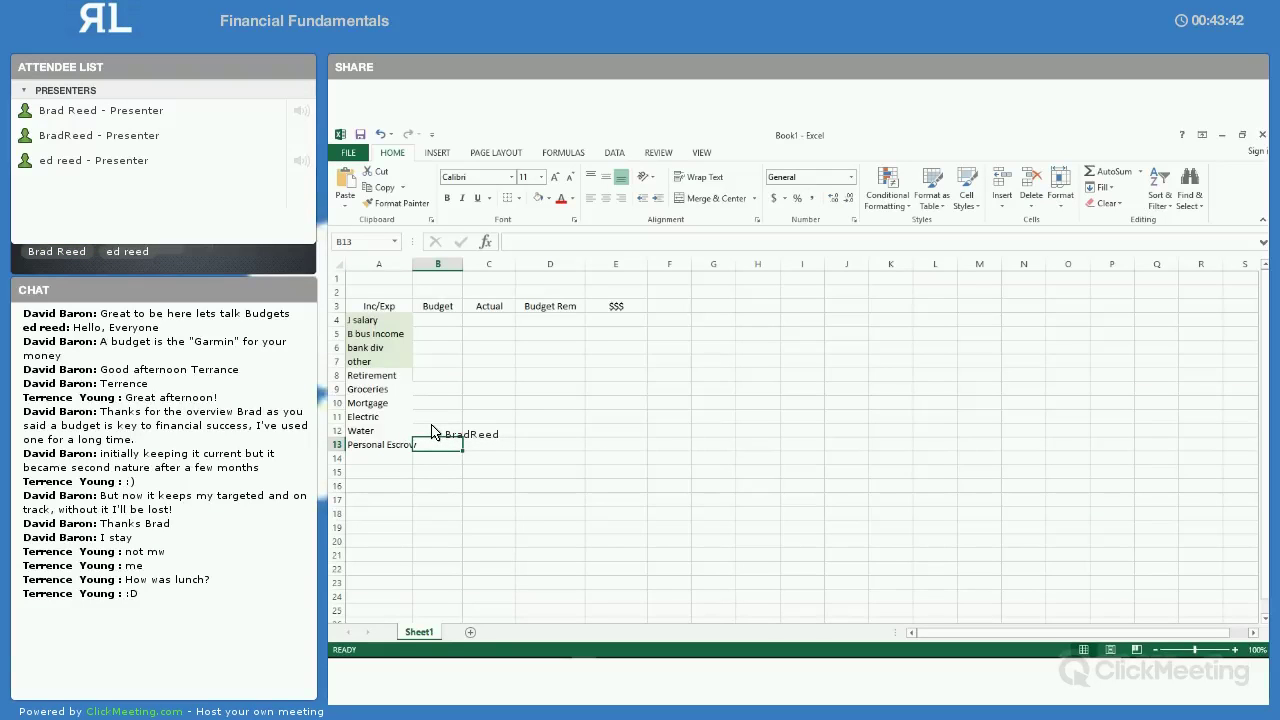
text(200)
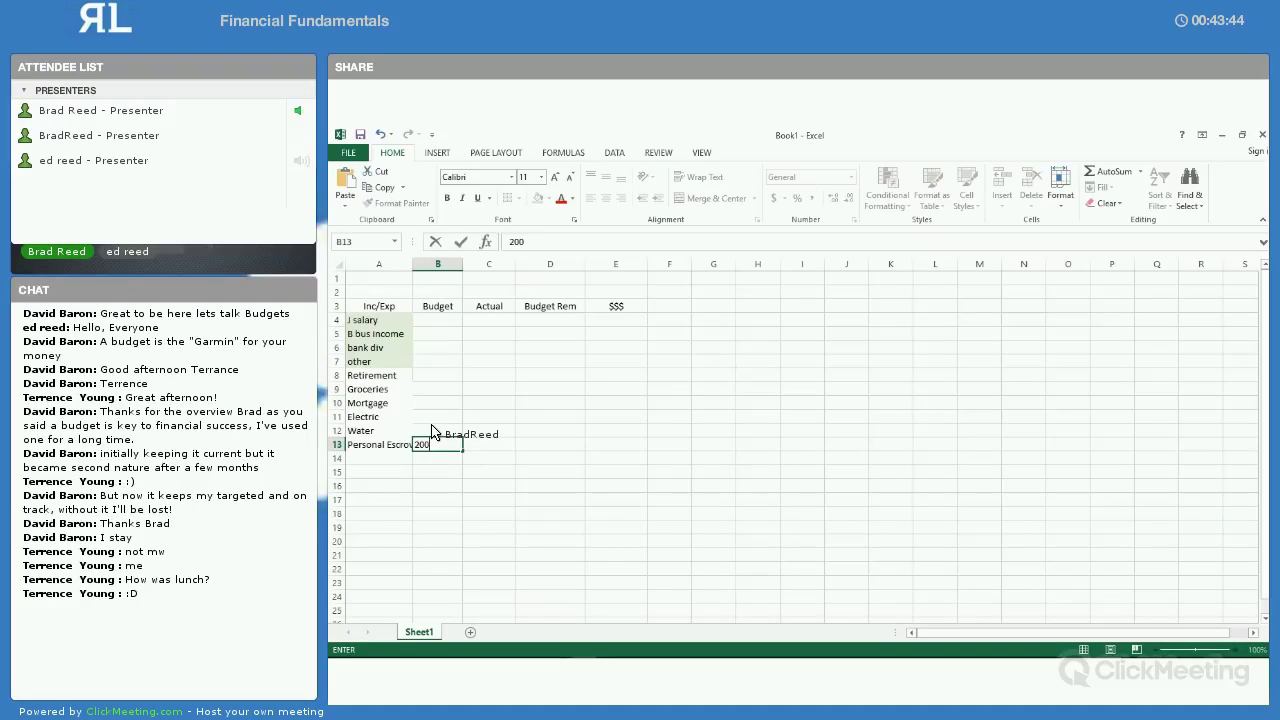
key(Return)
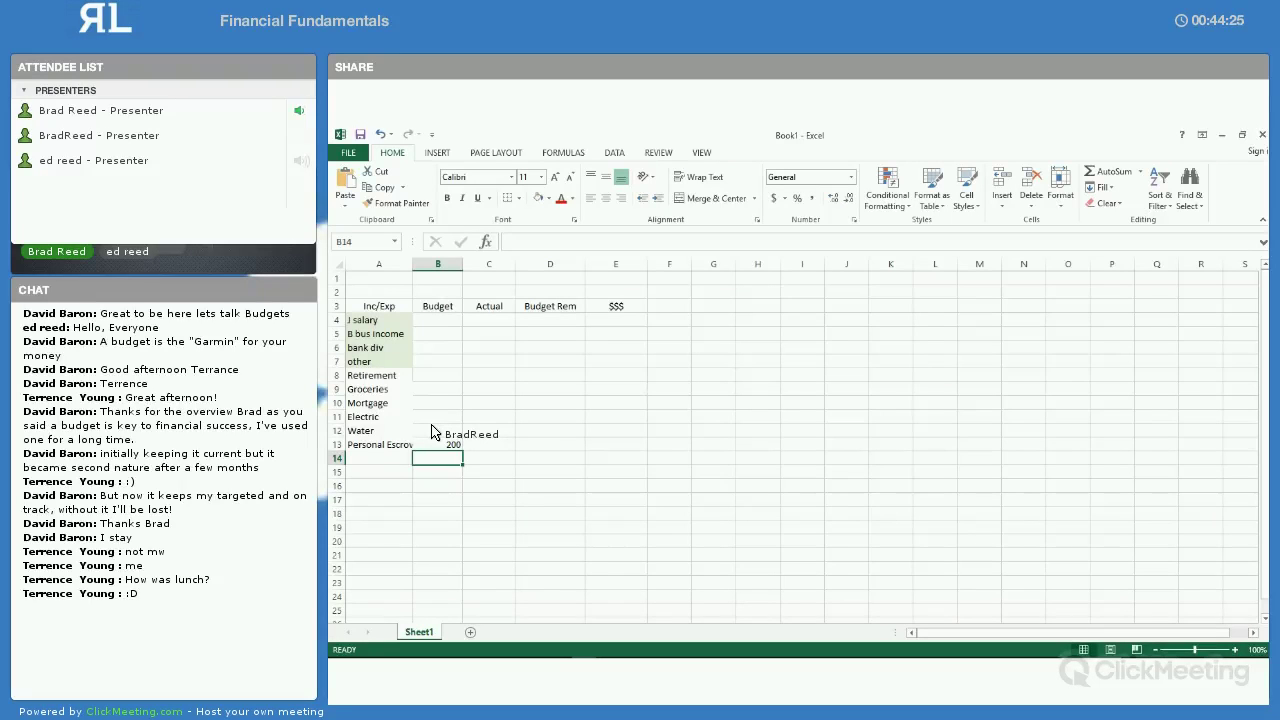
Enter Home Imp, Clothes and Gasoline as expense items in cells A14 through A16
click(378, 461)
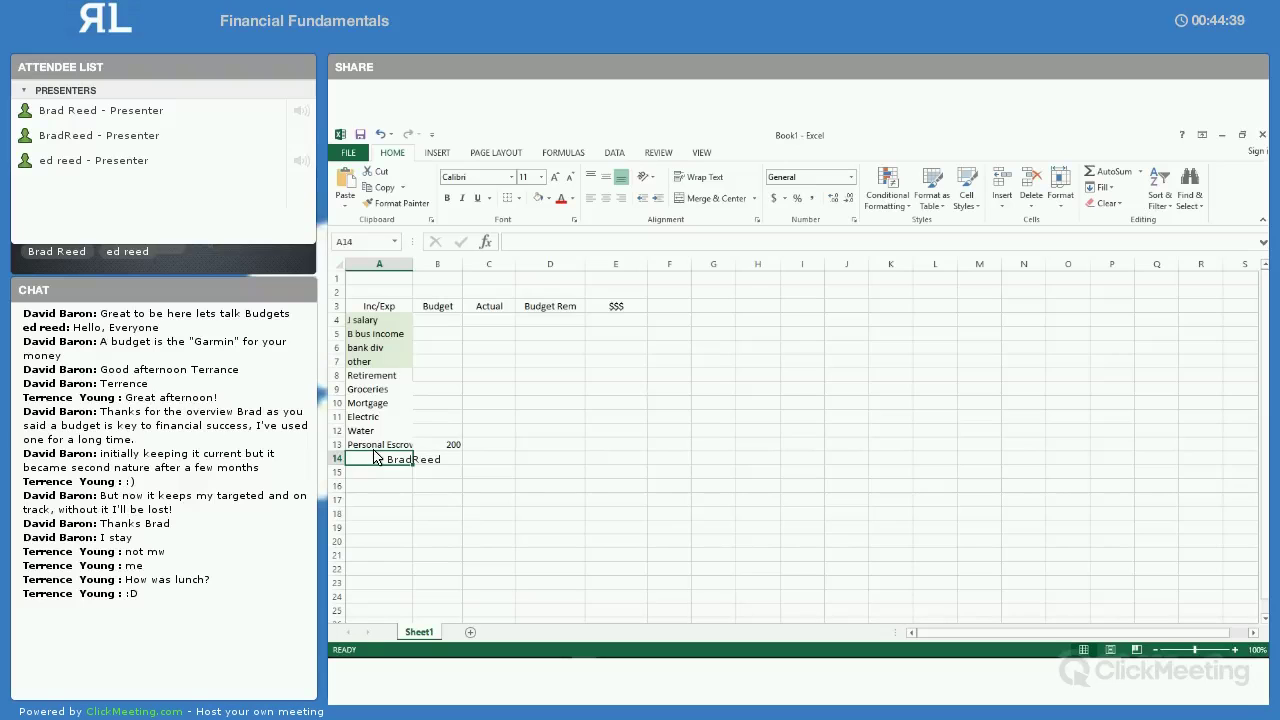
text(Home Rep)
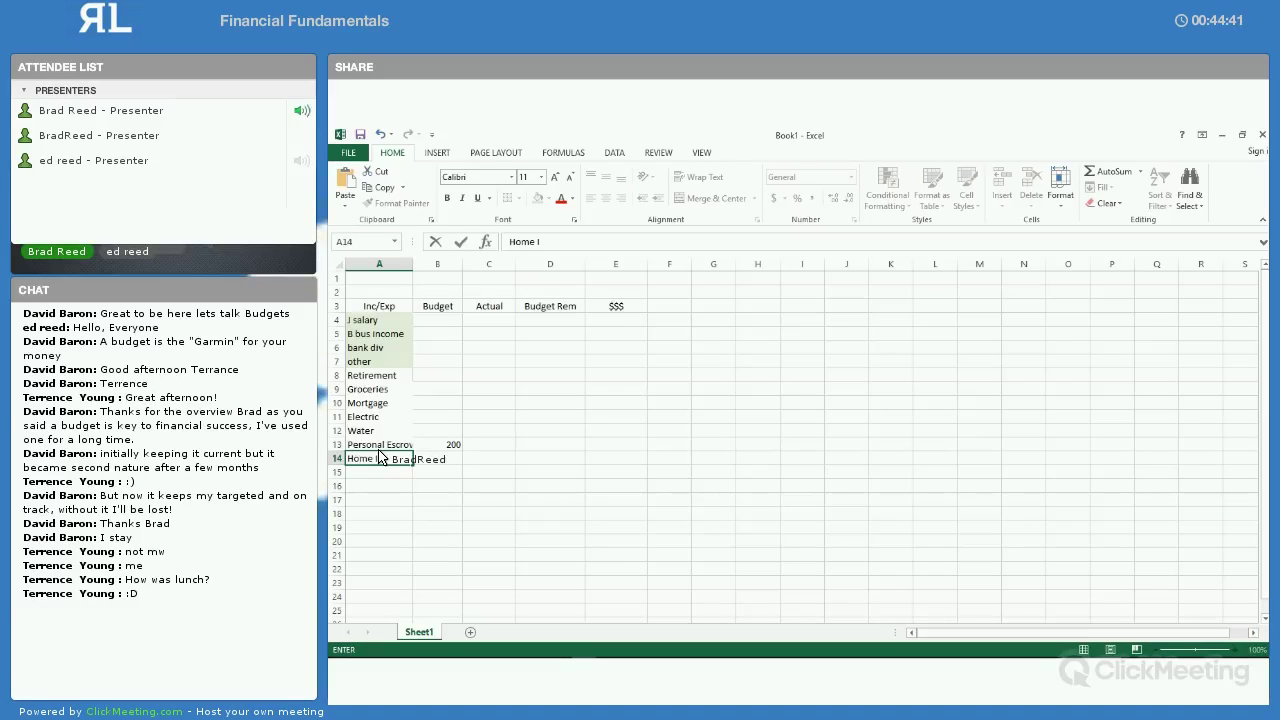
key(Return)
text(Clothes)
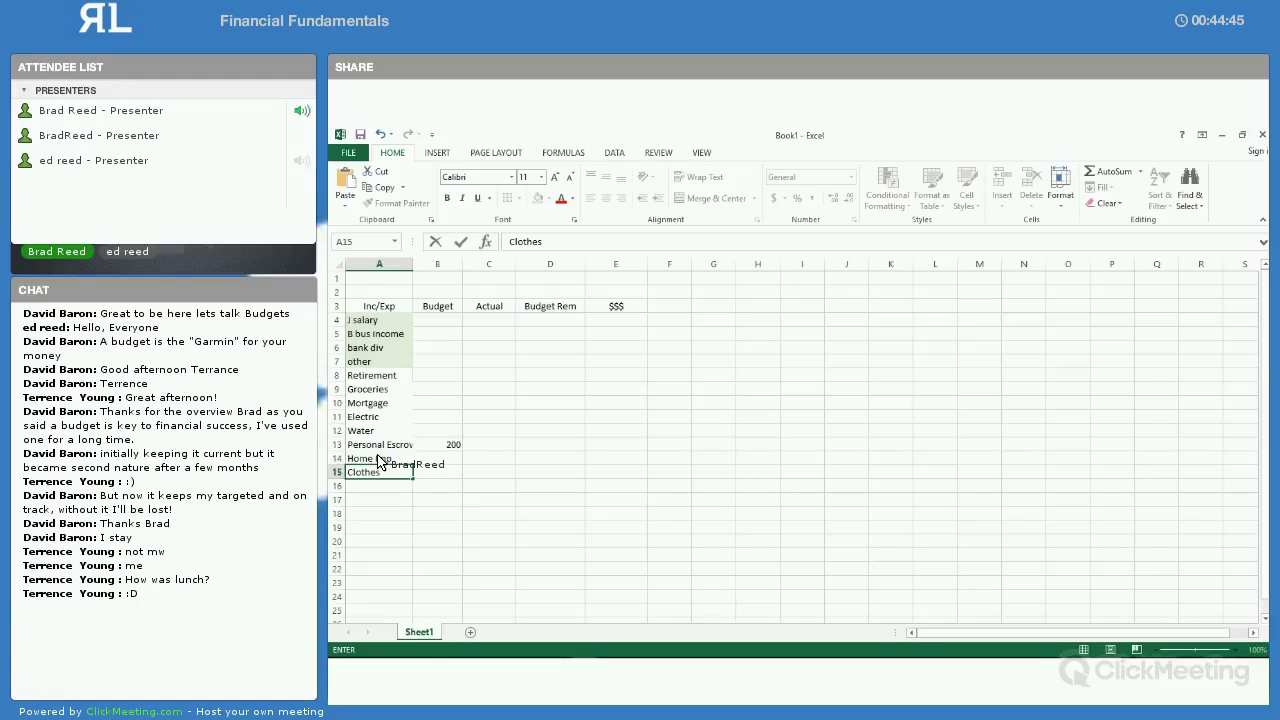
key(Return)
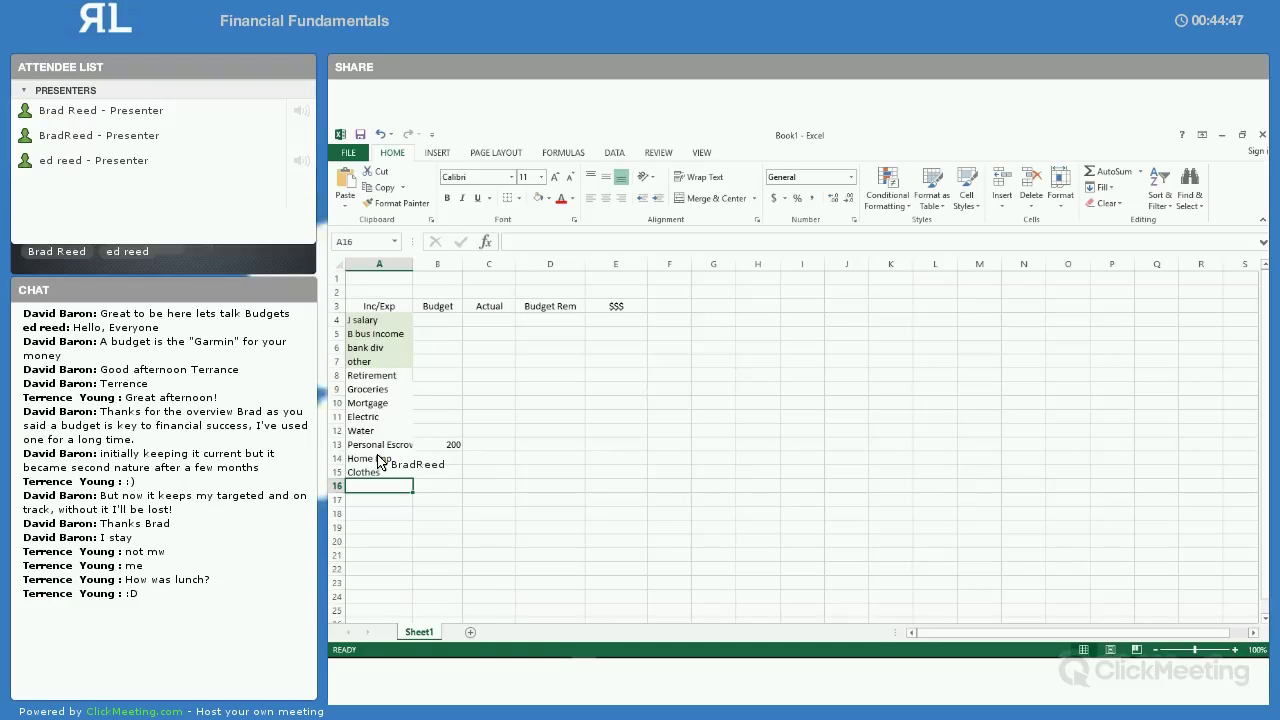
text(Gasoline)
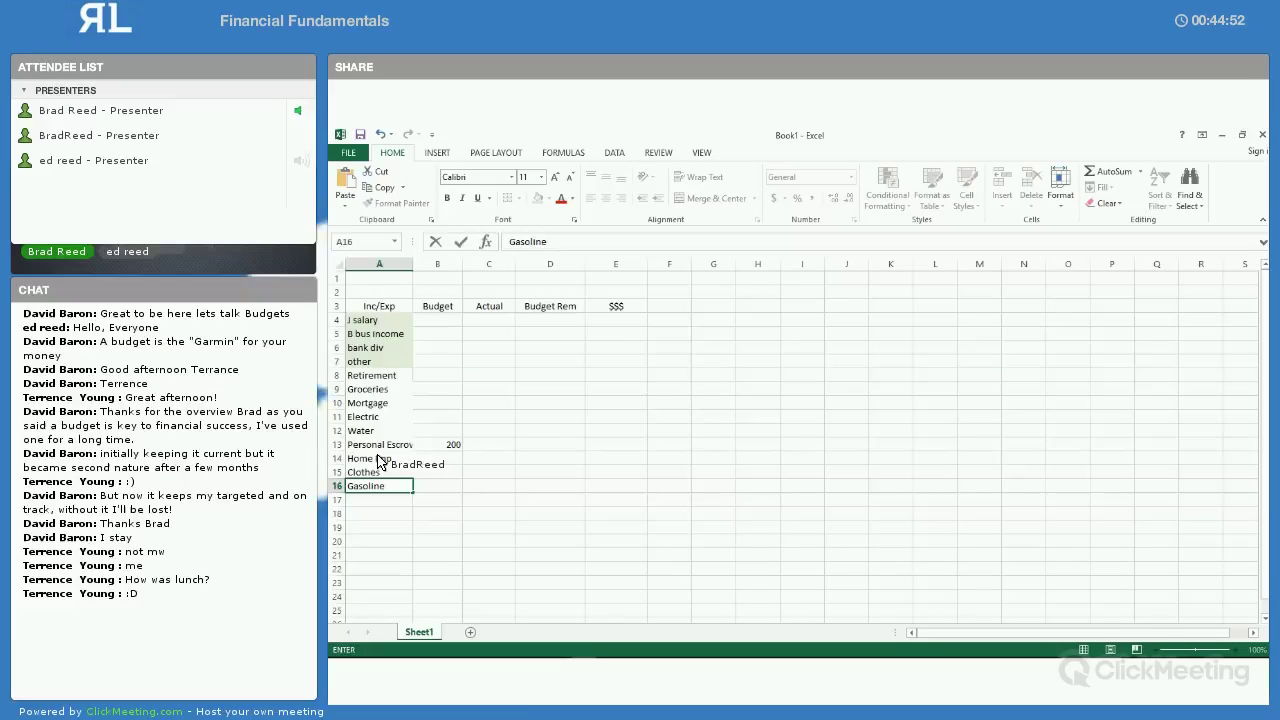
key(Tab)
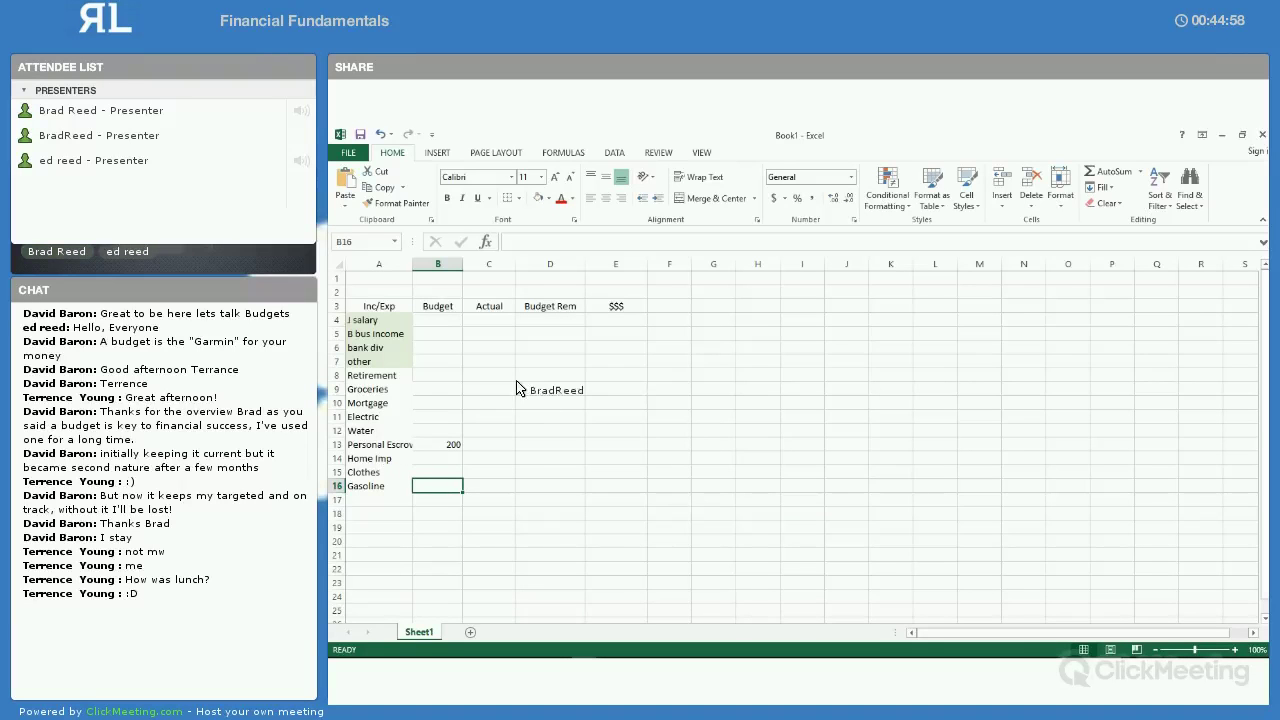
click(432, 322)
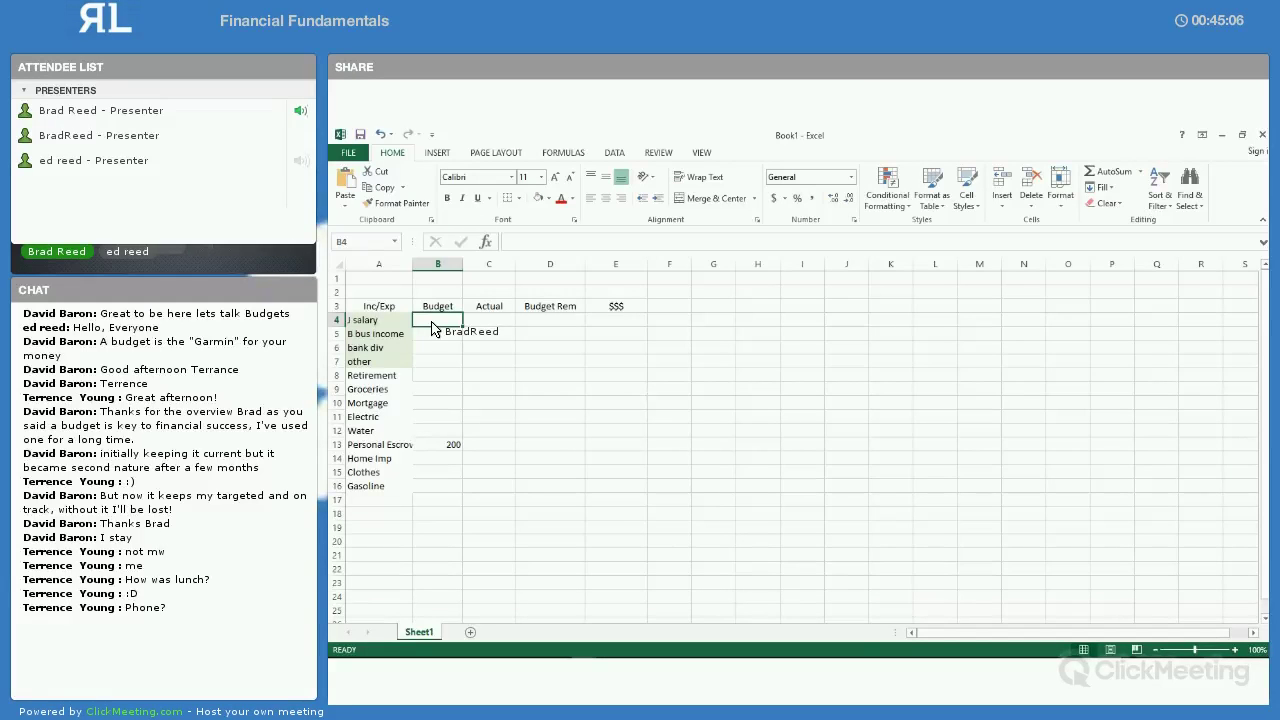
Enter Cab Int Tel in cell A17 as the expense item below Gasoline
click(366, 503)
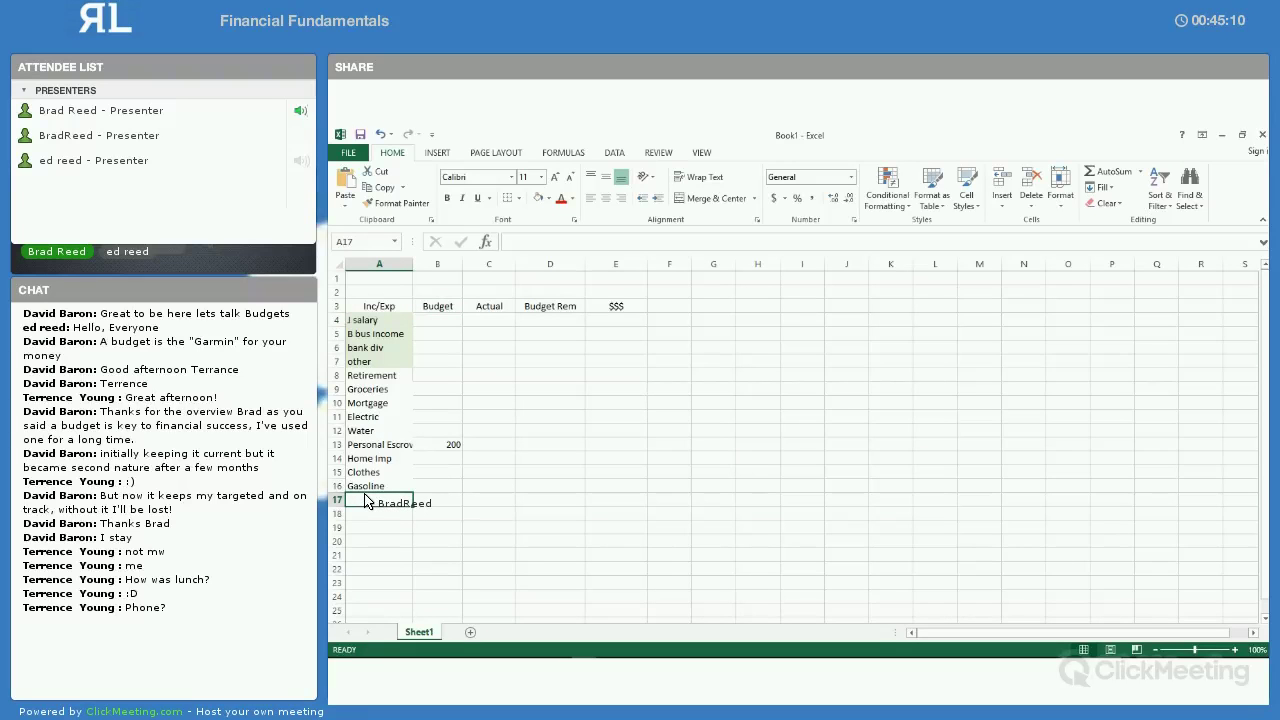
text(Clothes)
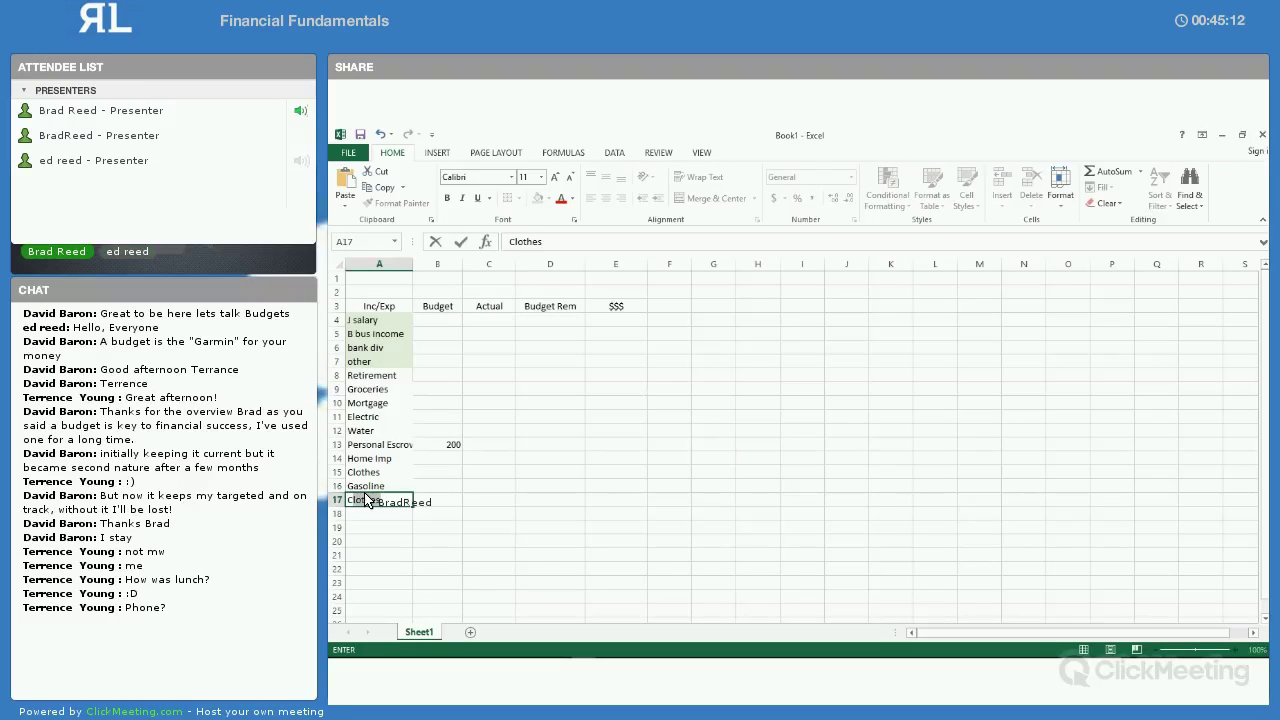
key(BackSpace)
key(BackSpace)
key(BackSpace)
key(BackSpace)
key(BackSpace)
key(BackSpace)
key(BackSpace)
text(Cab)
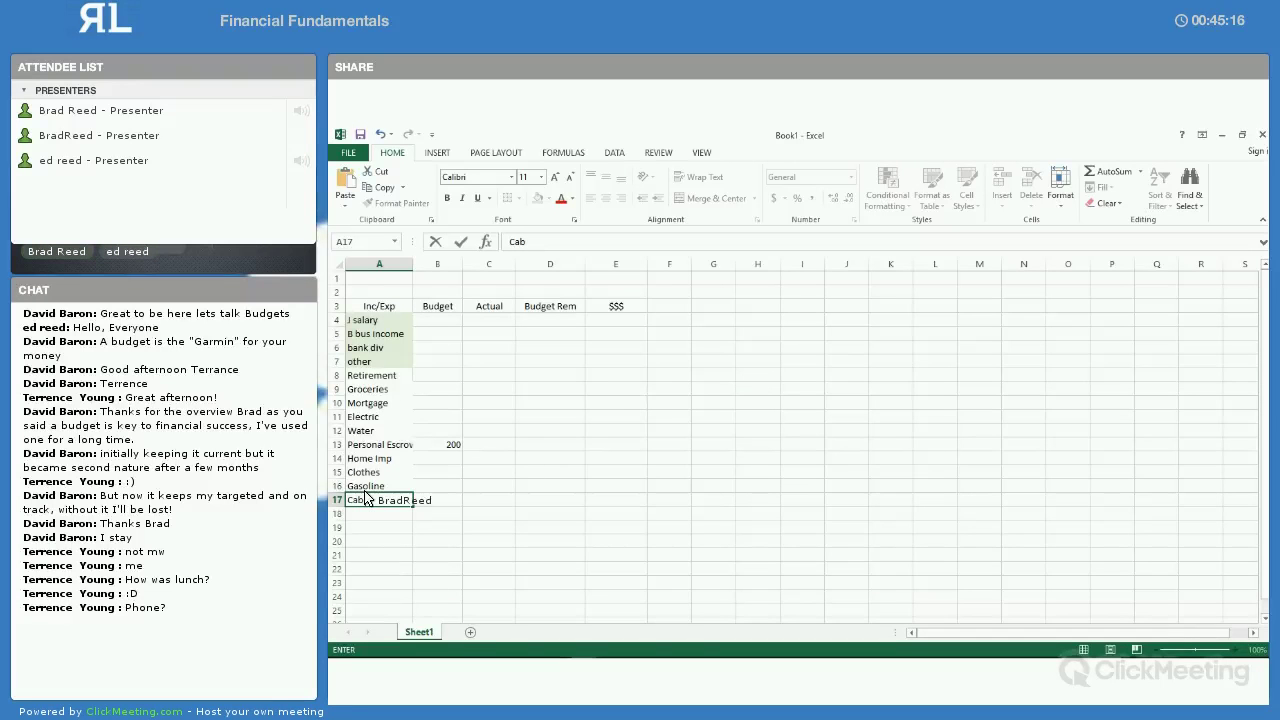
text( Int Tel)
key(Return)
Enter Cell Phone J, Cell Phone B and Car (not gas) as expense items in cells A18 through A20
text(Cell)
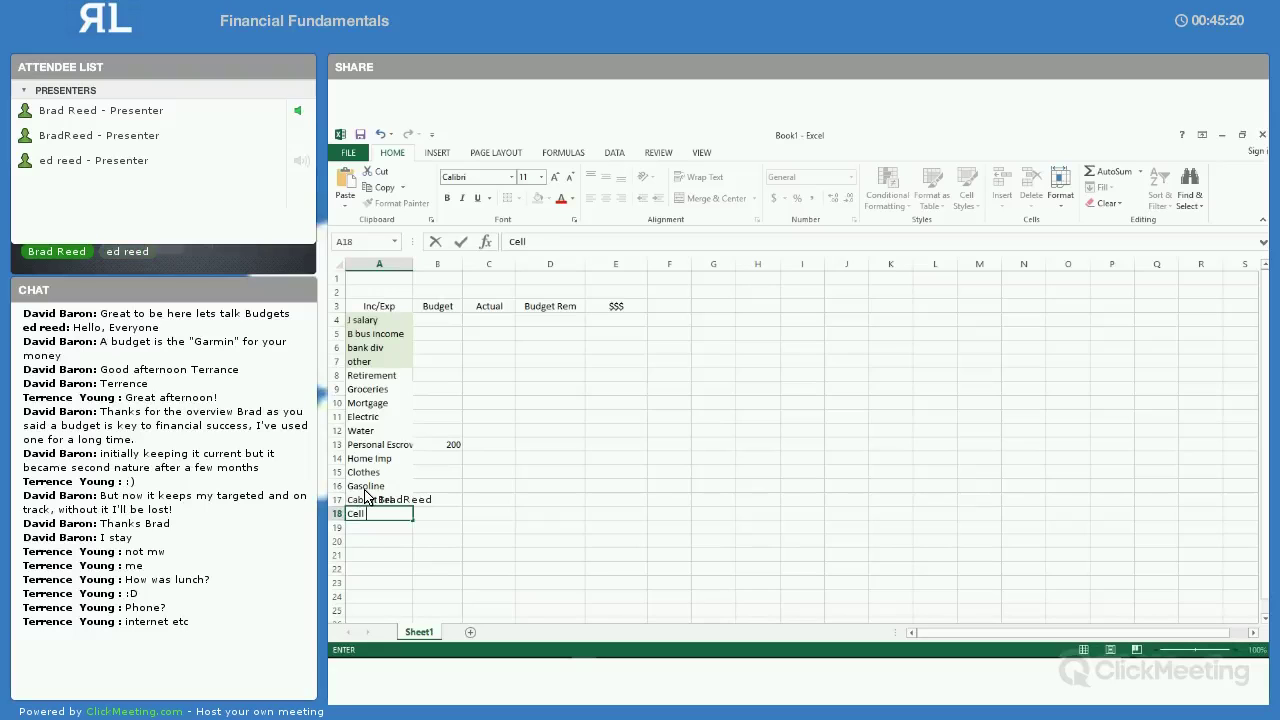
text( Phone J)
key(Return)
text(Cell Phone J)
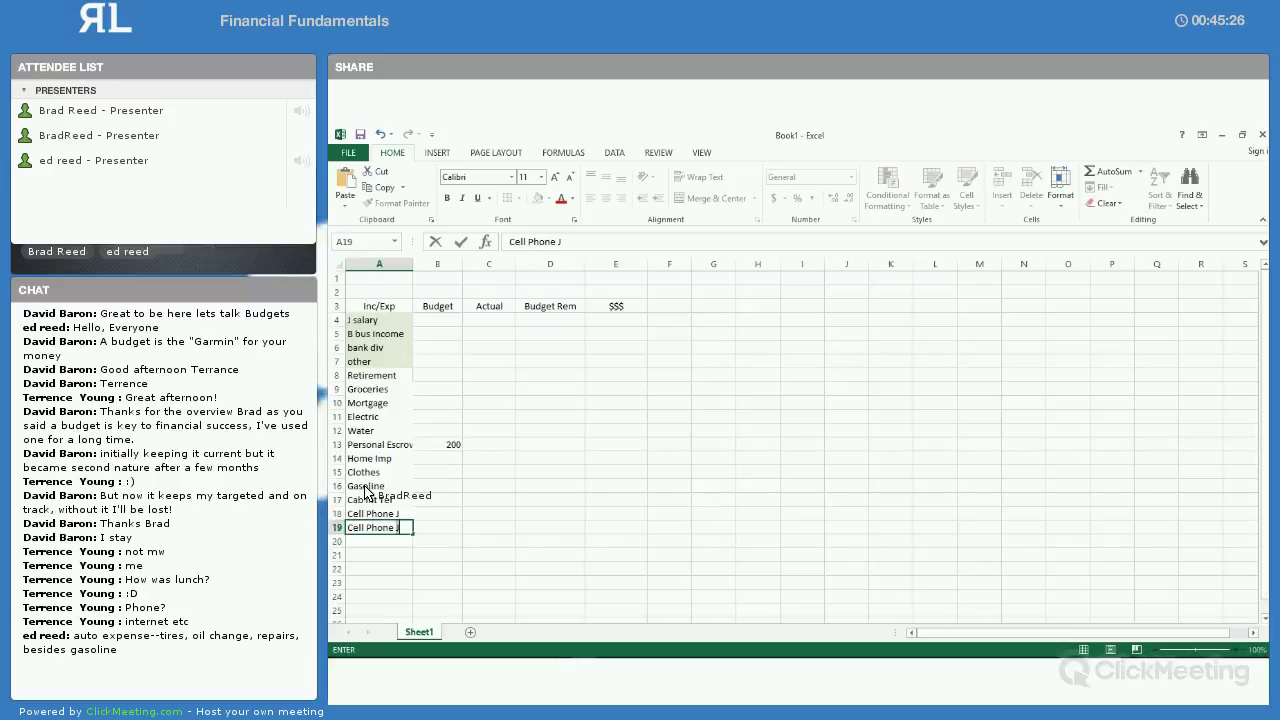
key(BackSpace)
text(B)
key(Return)
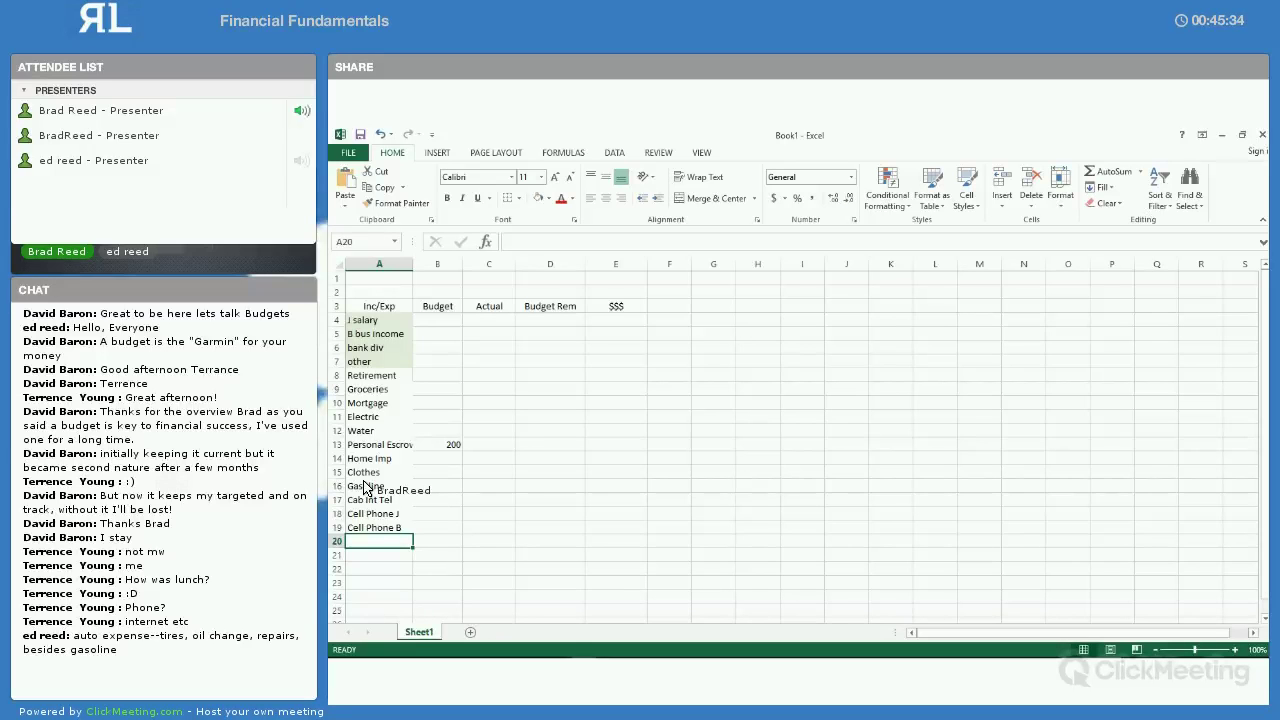
text(Car)
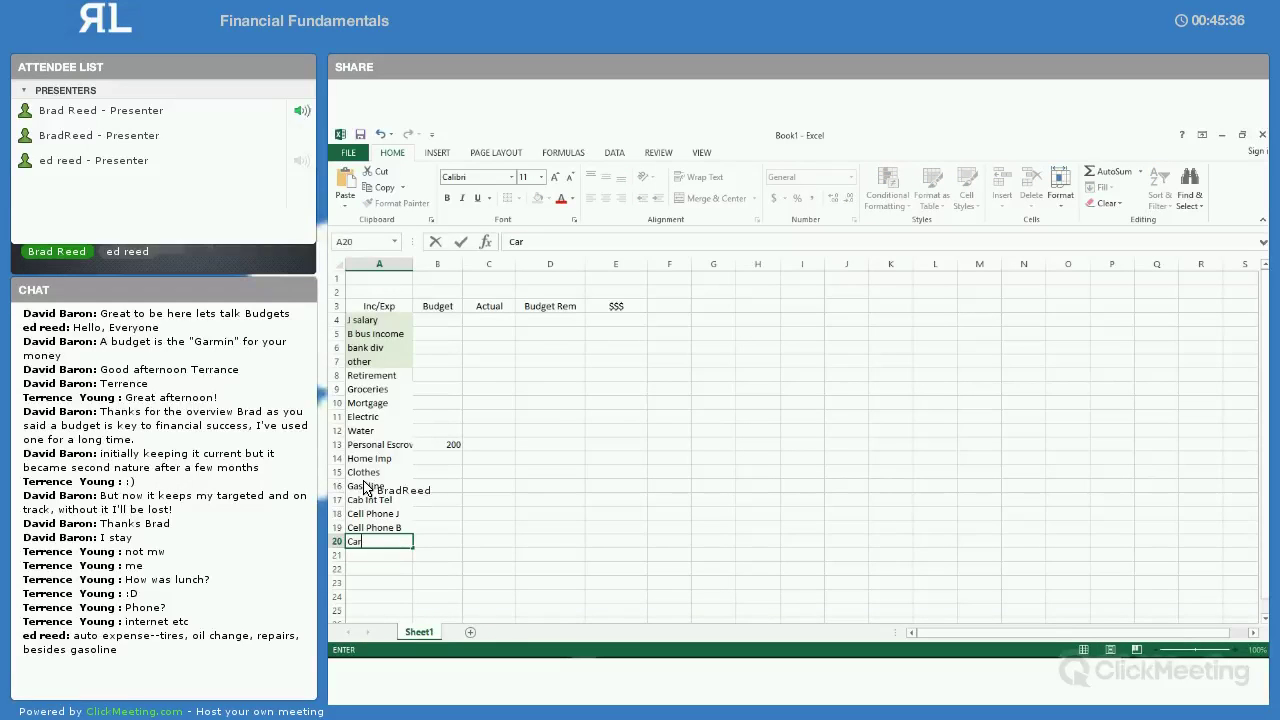
text( (not gas))
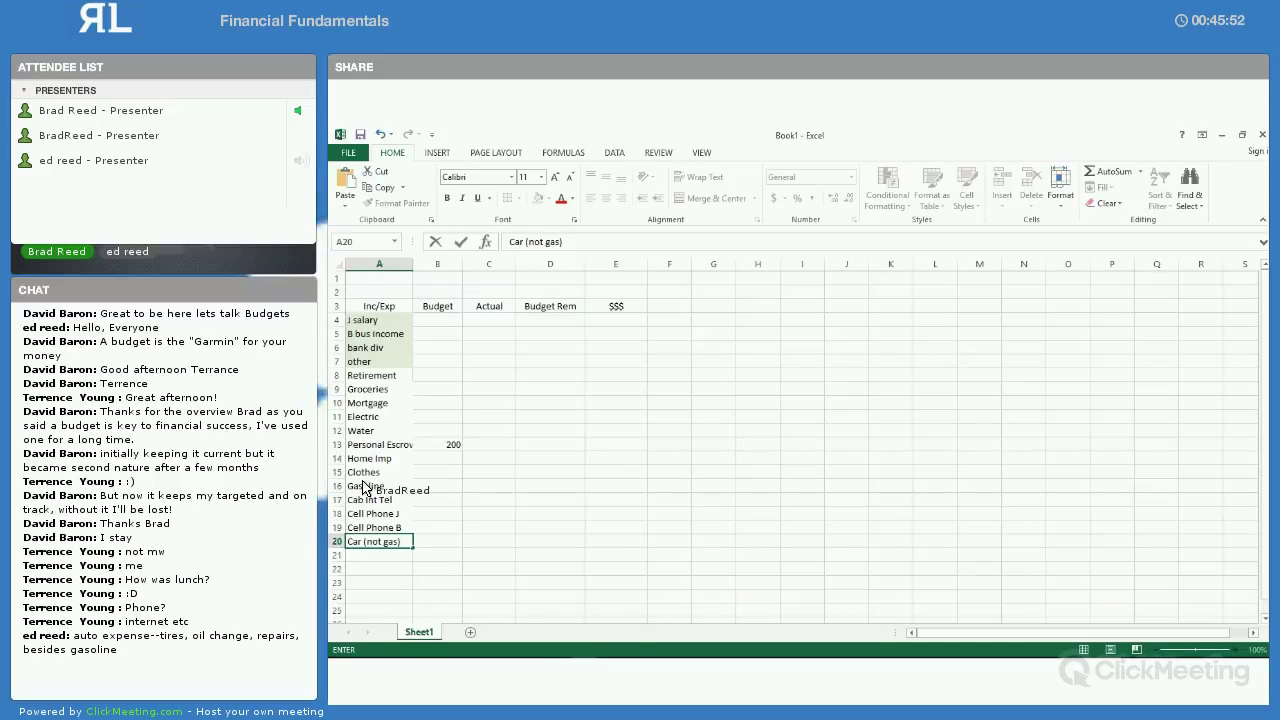
Enter budget amounts of 1500 for J salary, 1000 for B bus income and 1 for bank div in cells B4 through B6
click(435, 326)
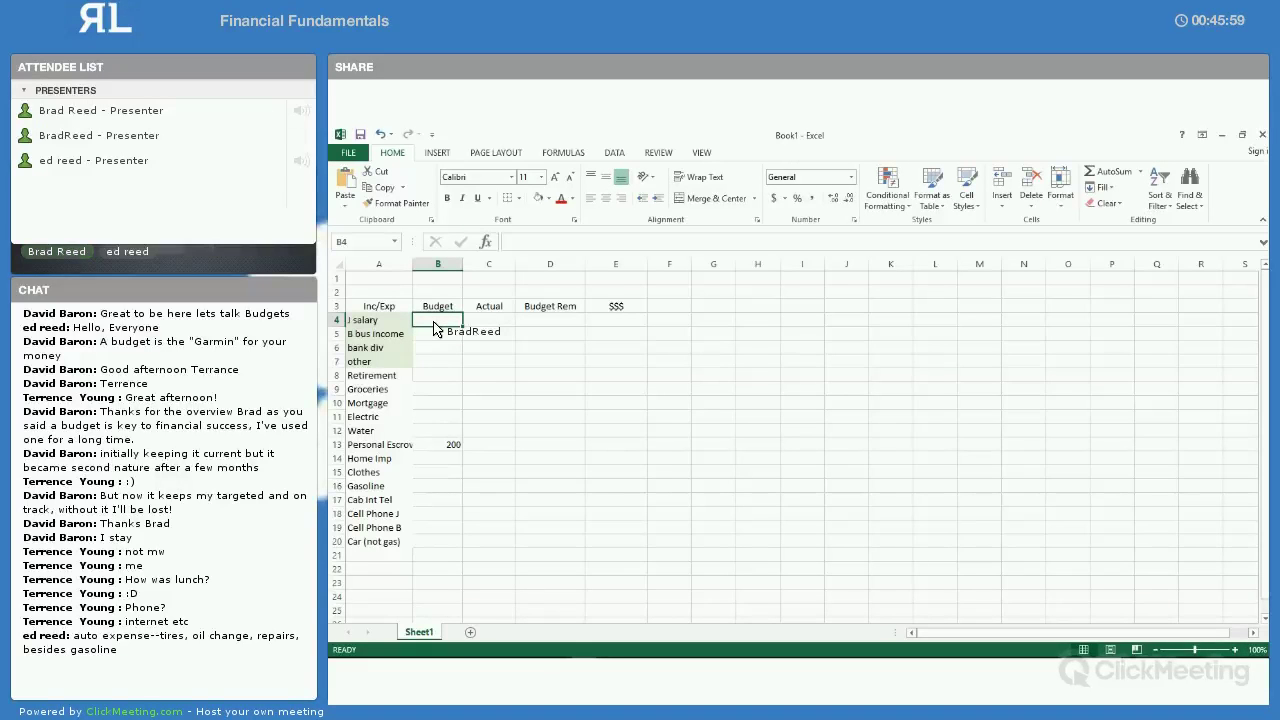
text(1500)
key(Return)
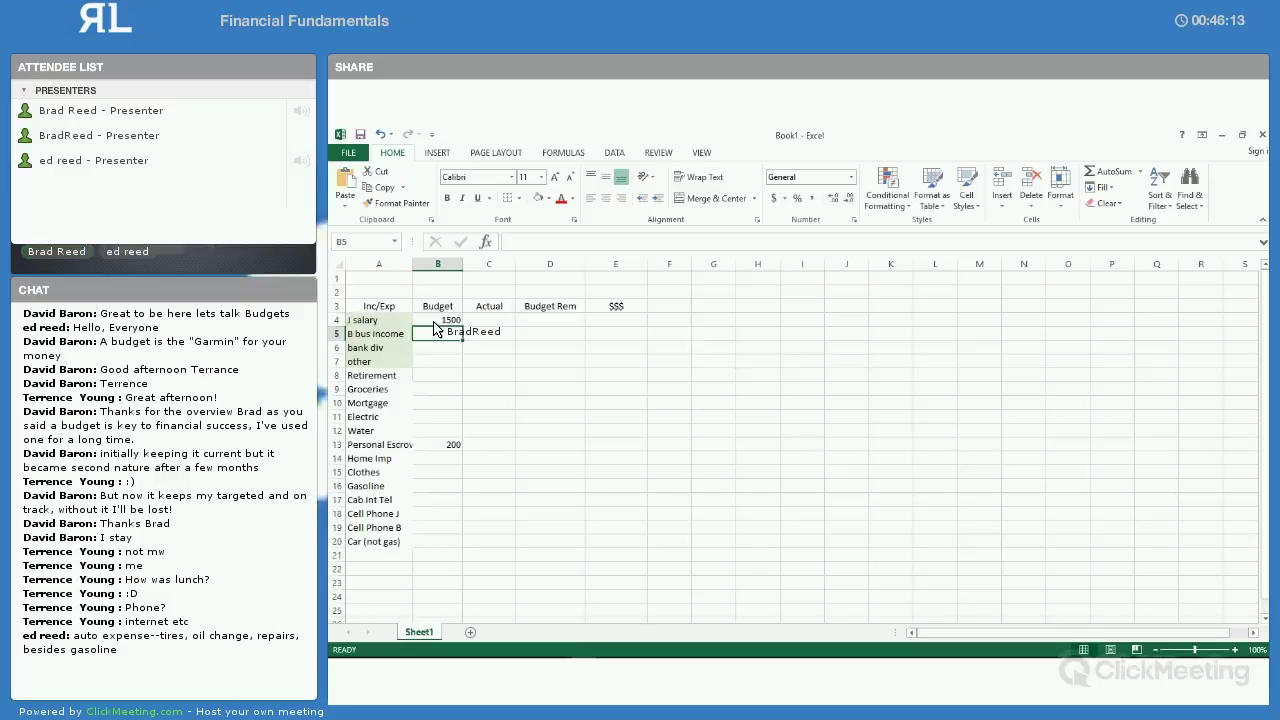
text(1000)
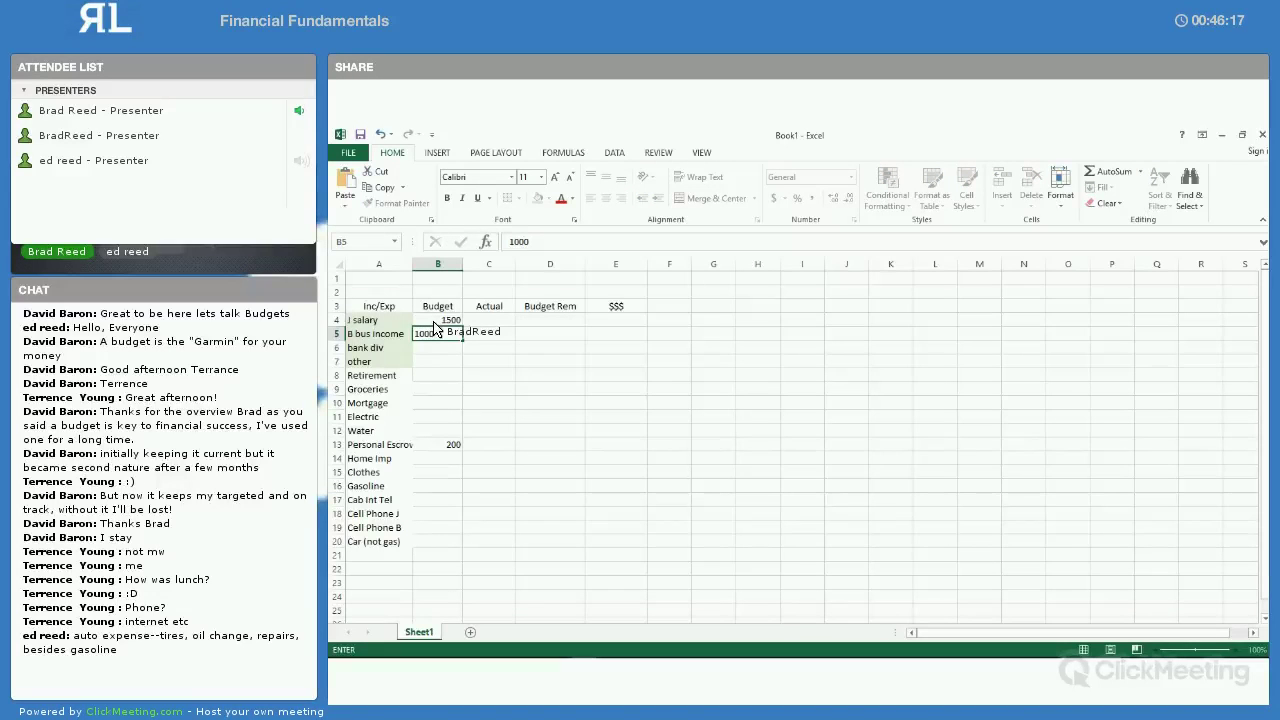
key(Return)
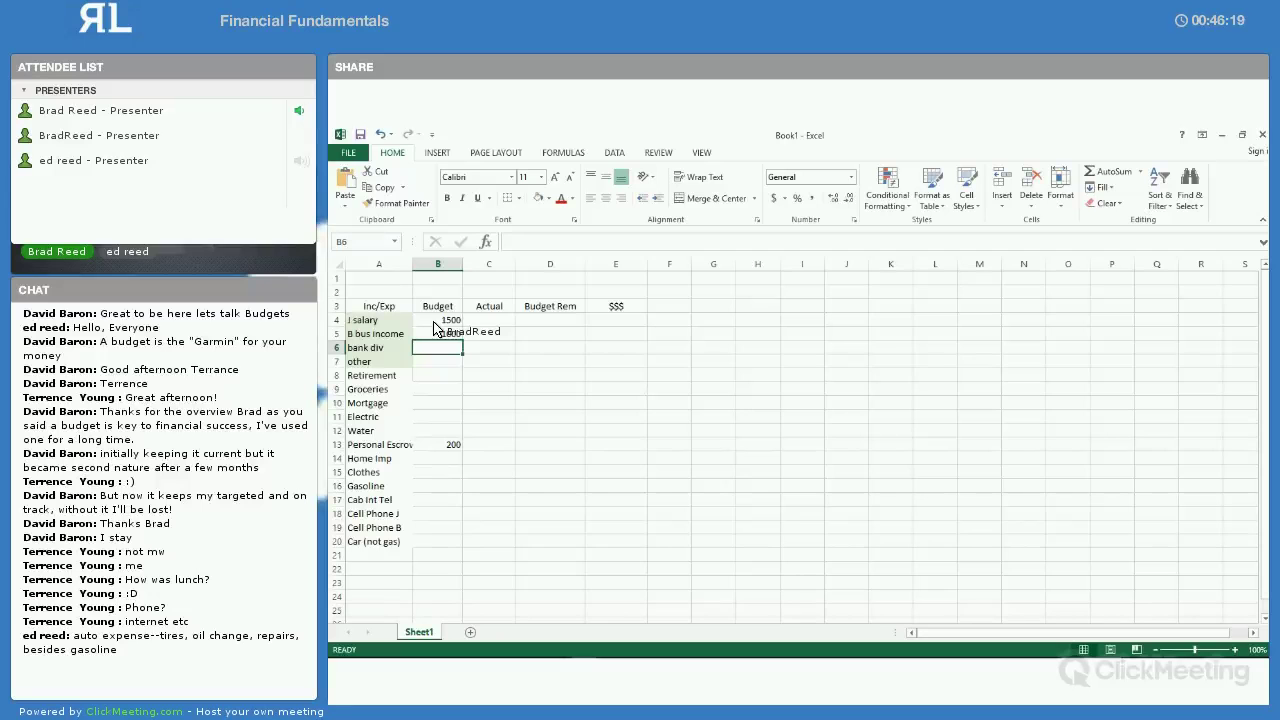
text(1)
key(Return)
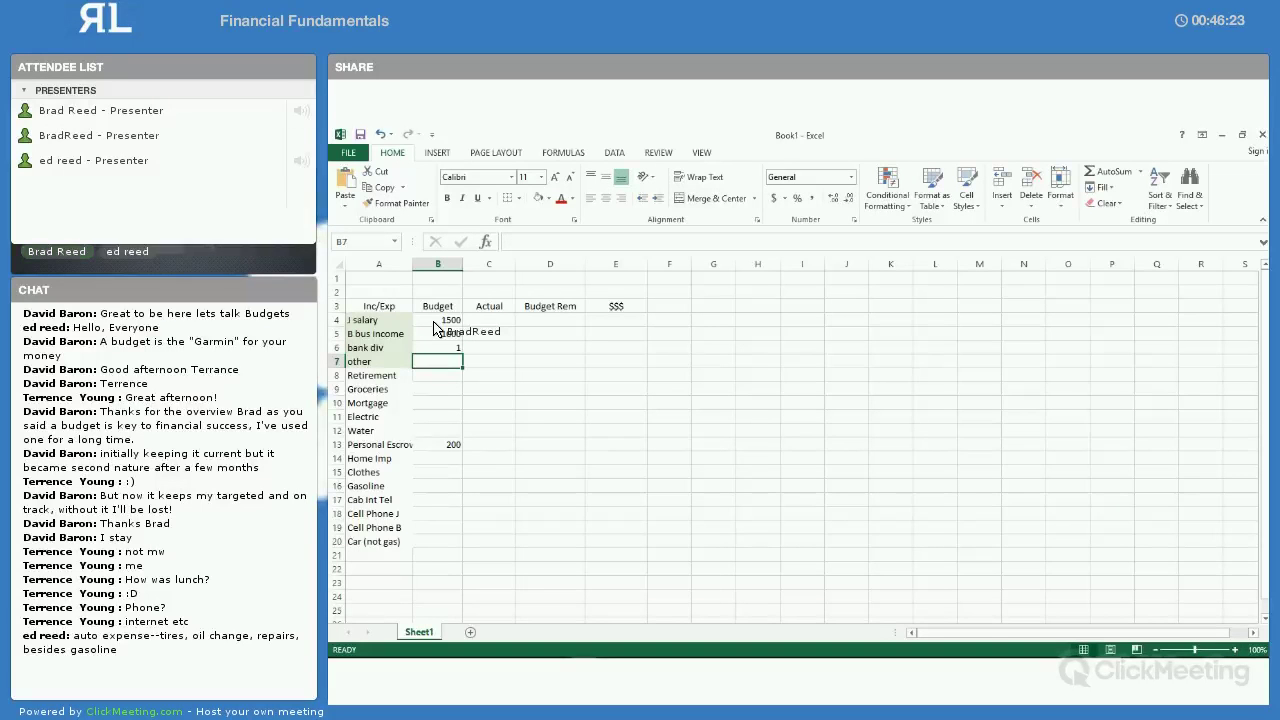
Enter budget amounts of 400 for Retirement, 400 for Groceries and 800 for Mortgage in cells B8 through B10
key(Return)
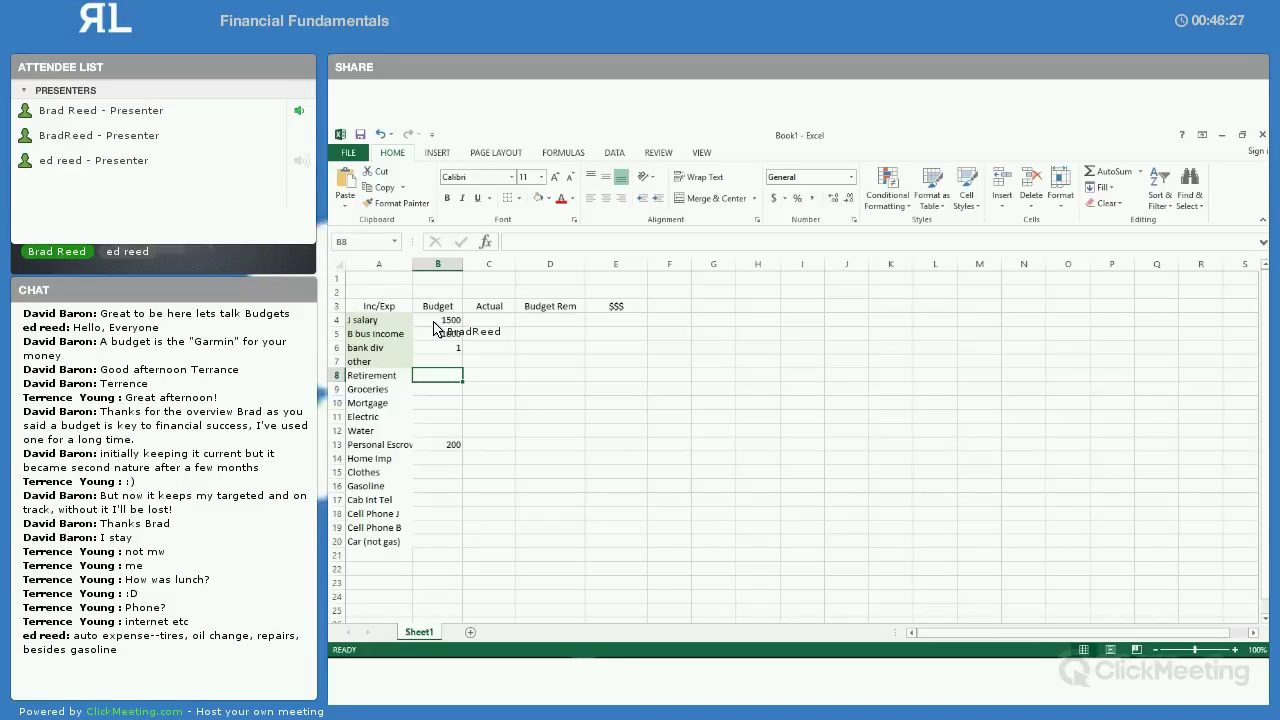
text(400)
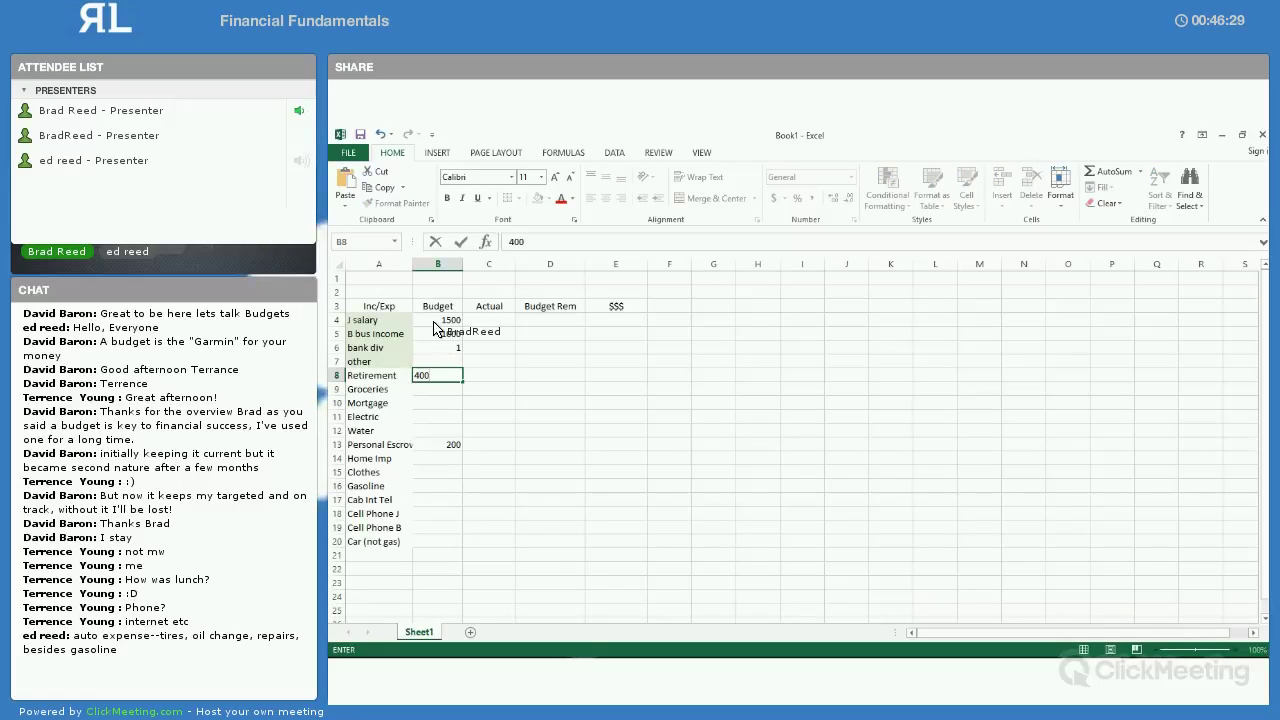
key(Return)
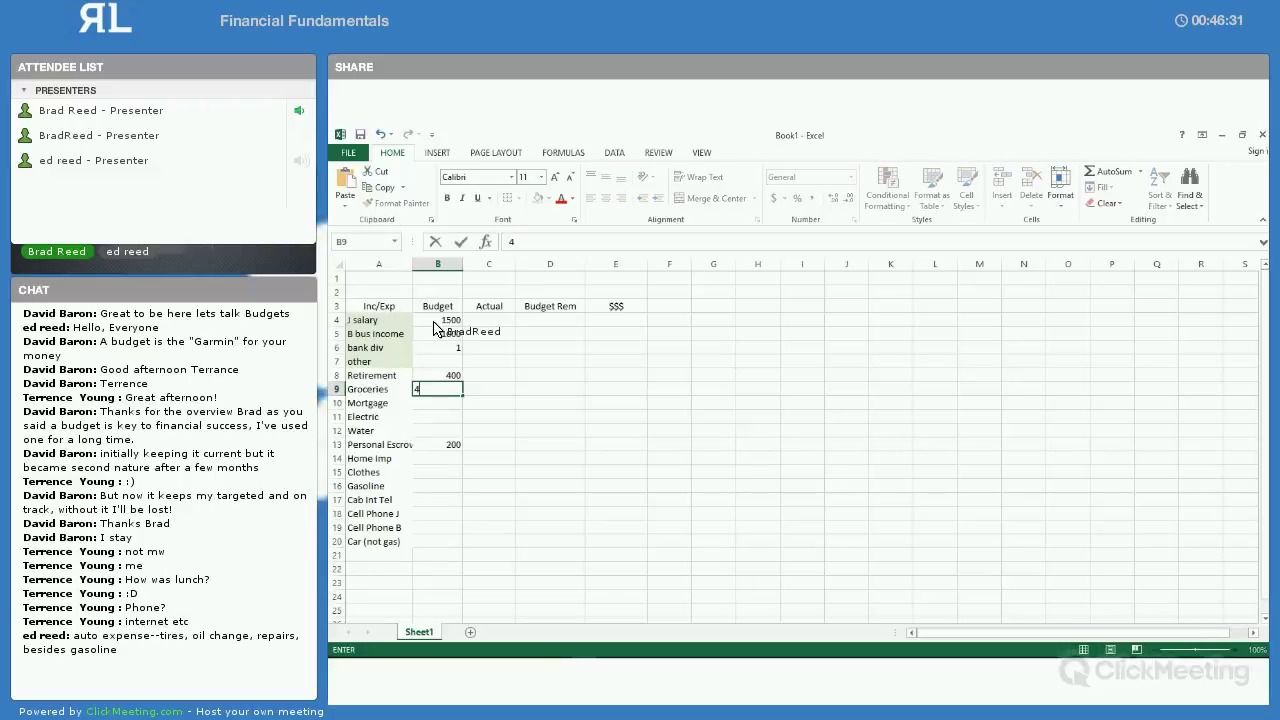
text(400)
key(Return)
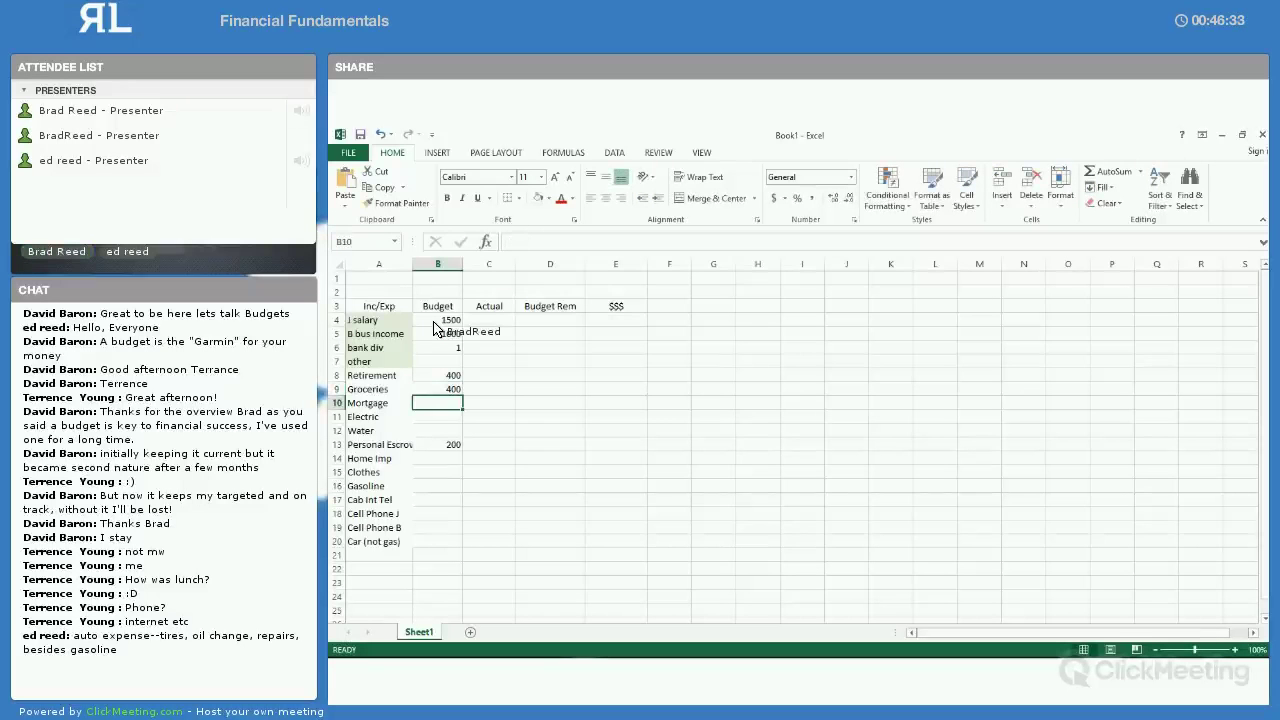
text(800)
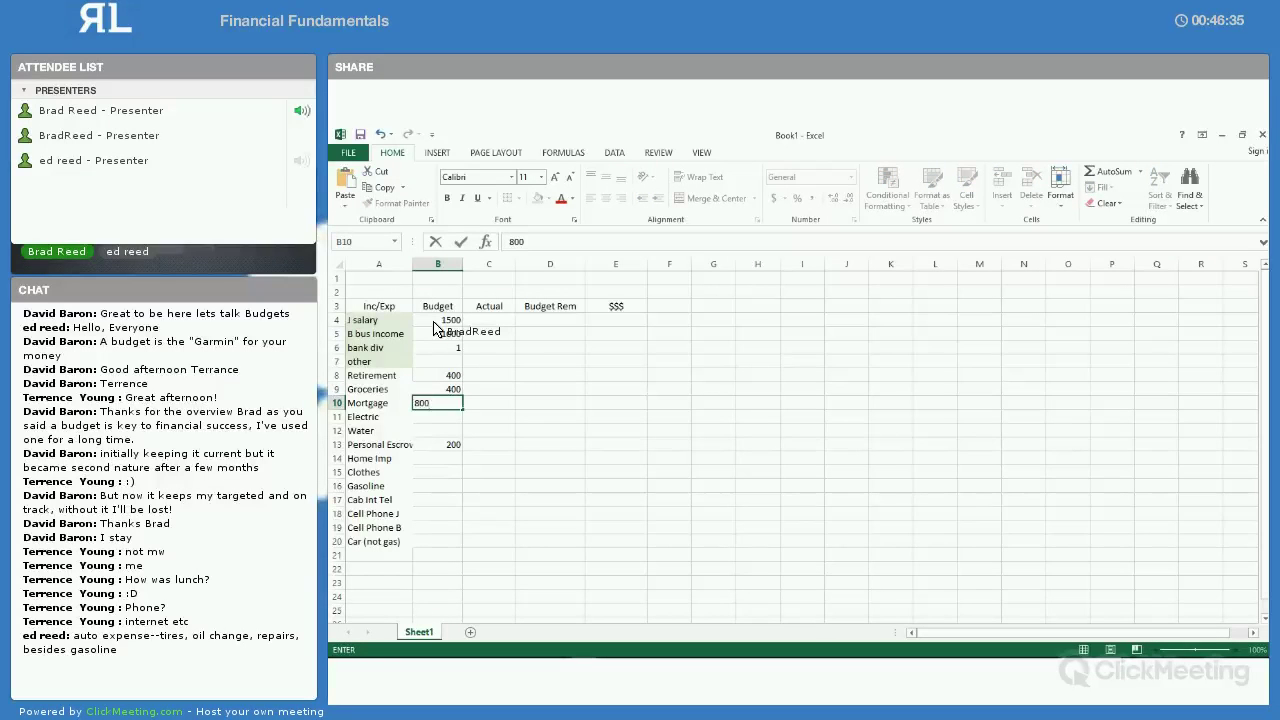
key(Return)
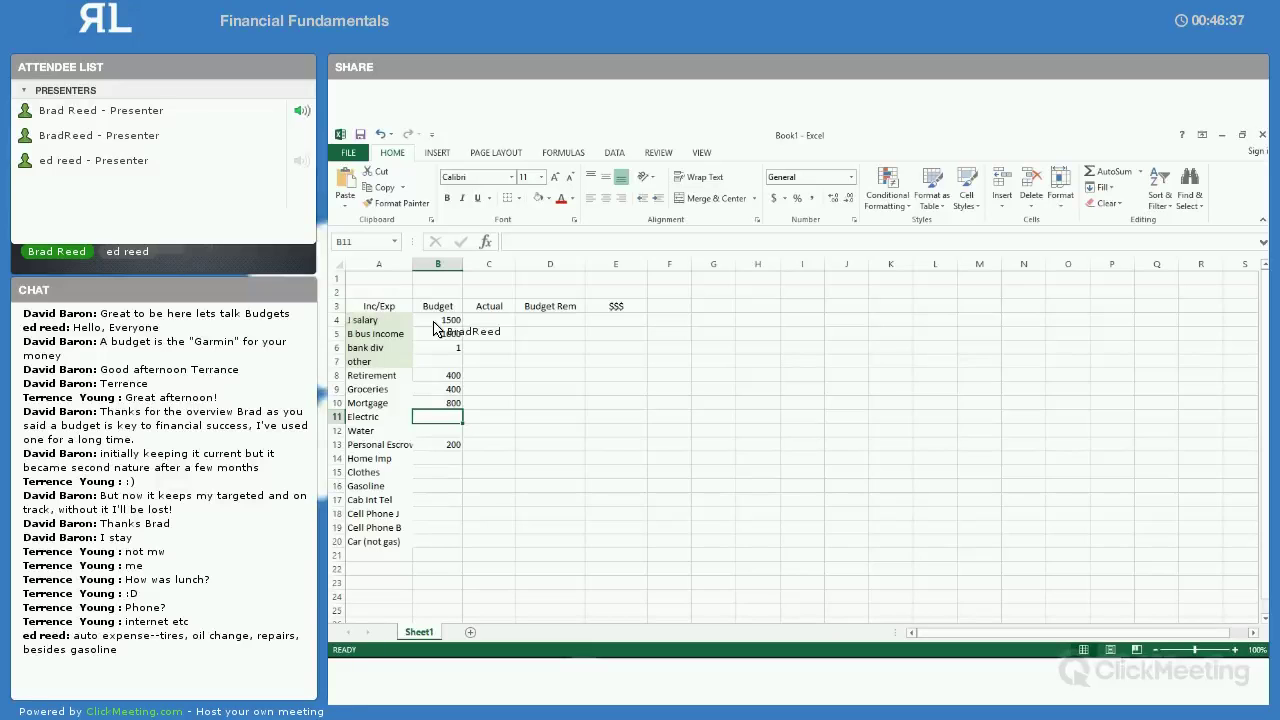
Enter budget amounts of 150 for Electric in cell B11 and 50 for Water in cell B12
text(150)
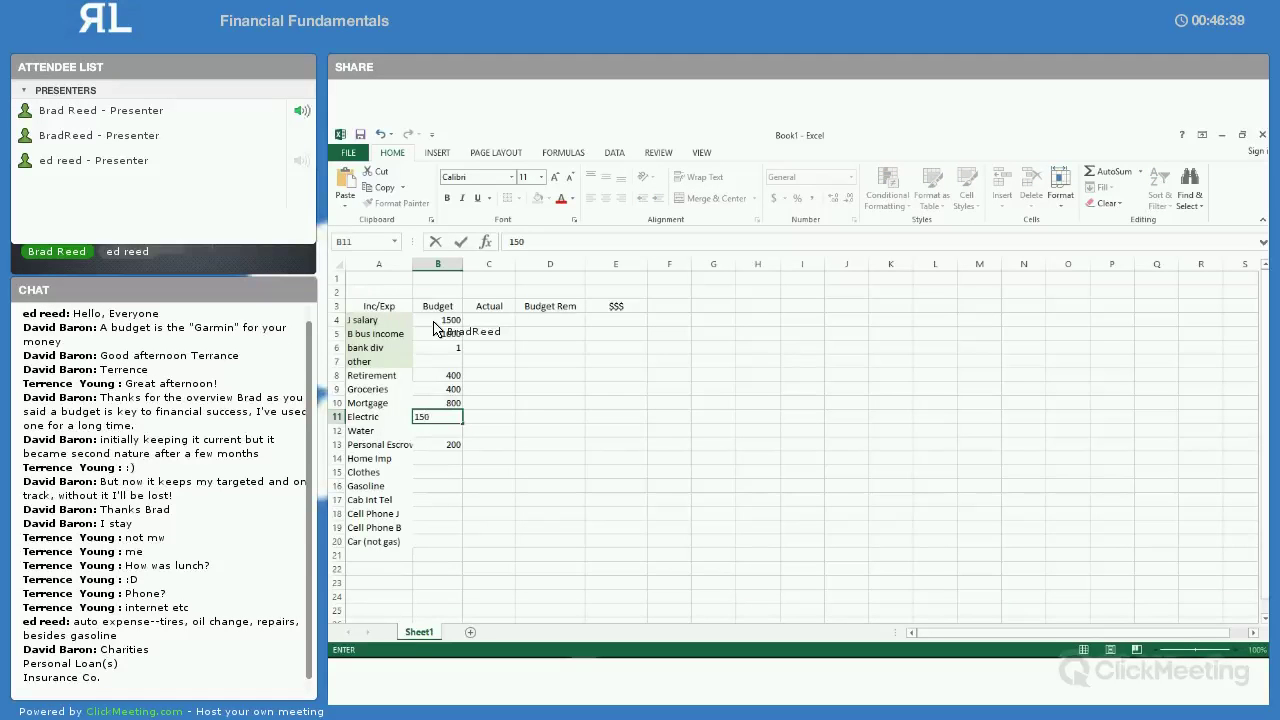
key(Return)
text(50)
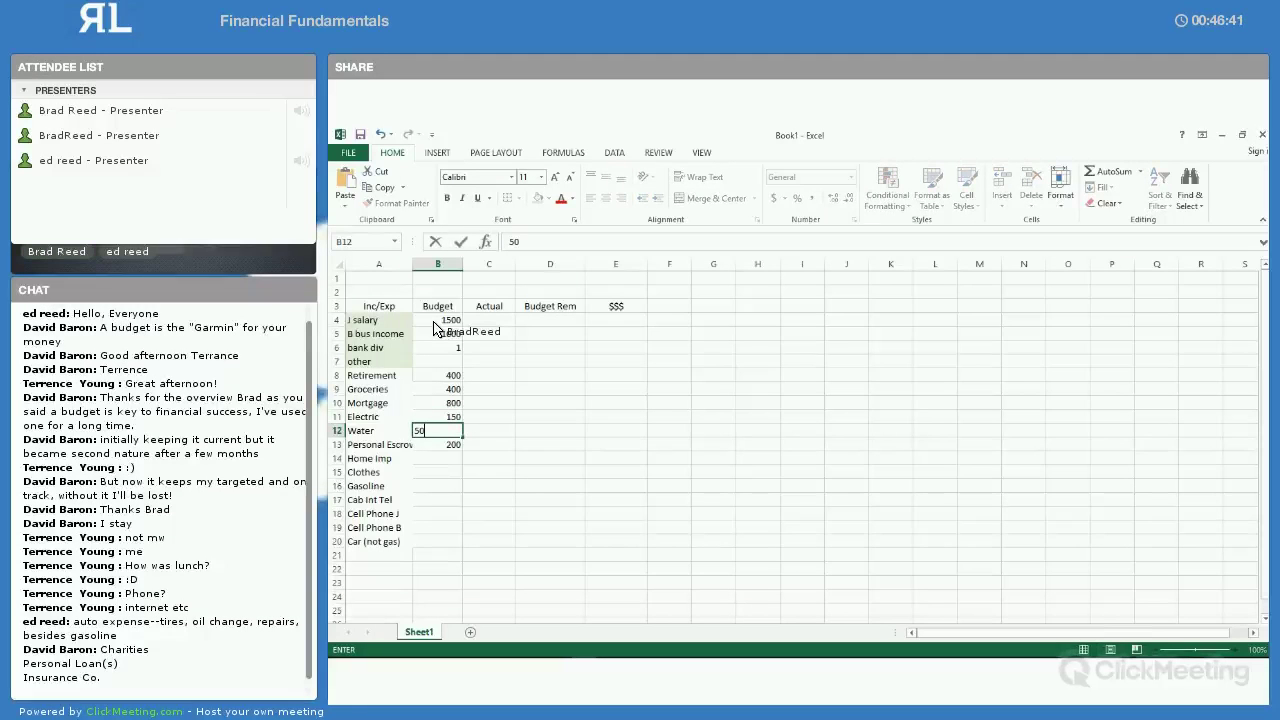
key(Return)
Enter budget amounts of 70 for Gasoline in B16 and 150 for Cab Int Tel in B17, leaving Home Imp and Clothes blank
key(Return)
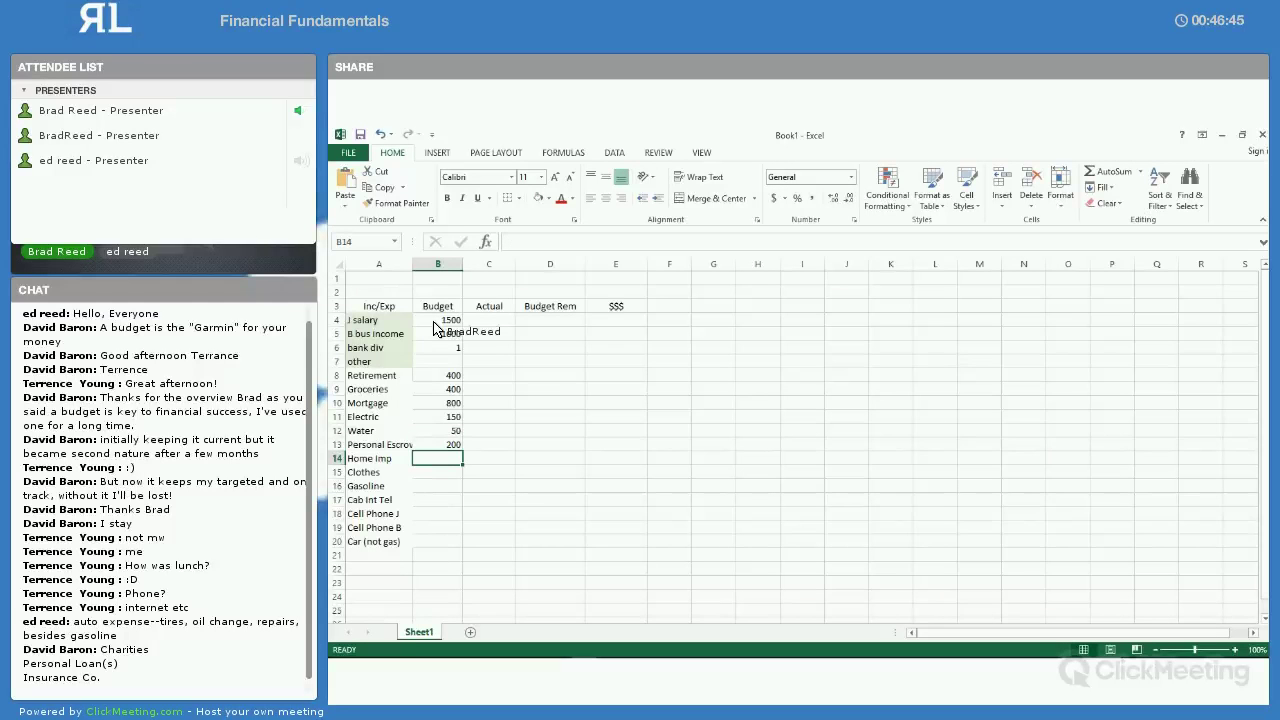
key(Return)
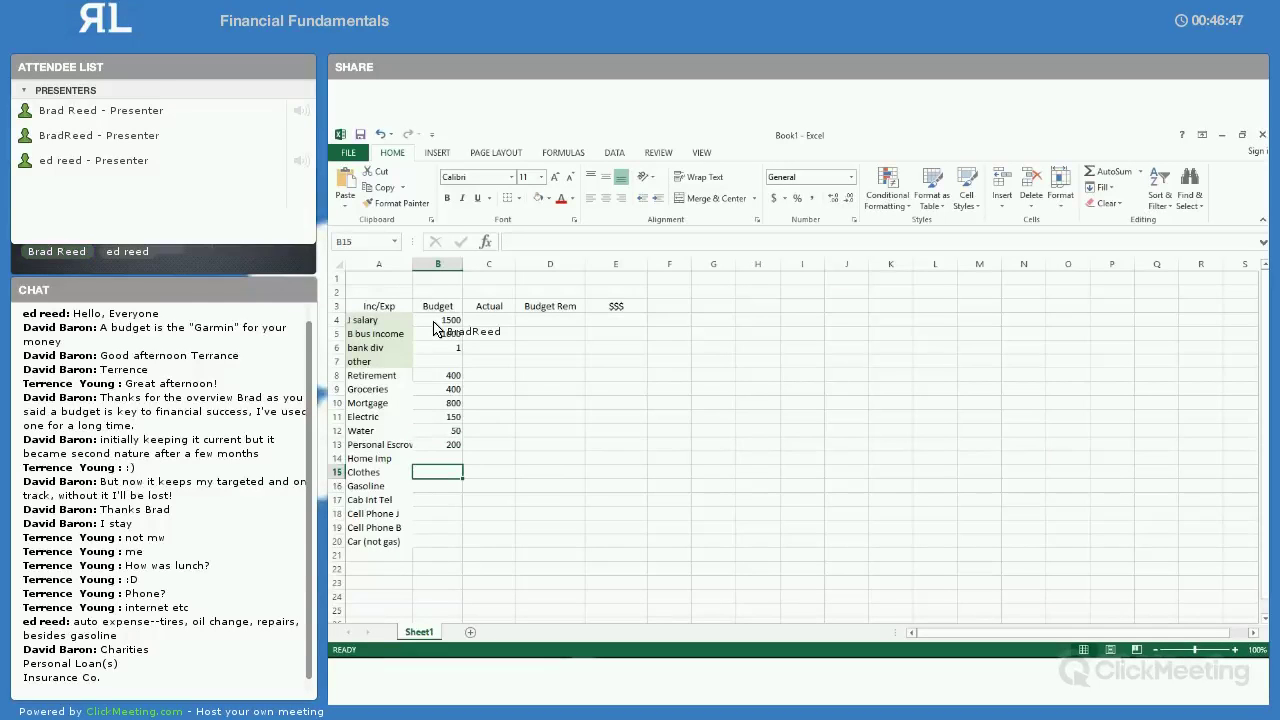
key(Return)
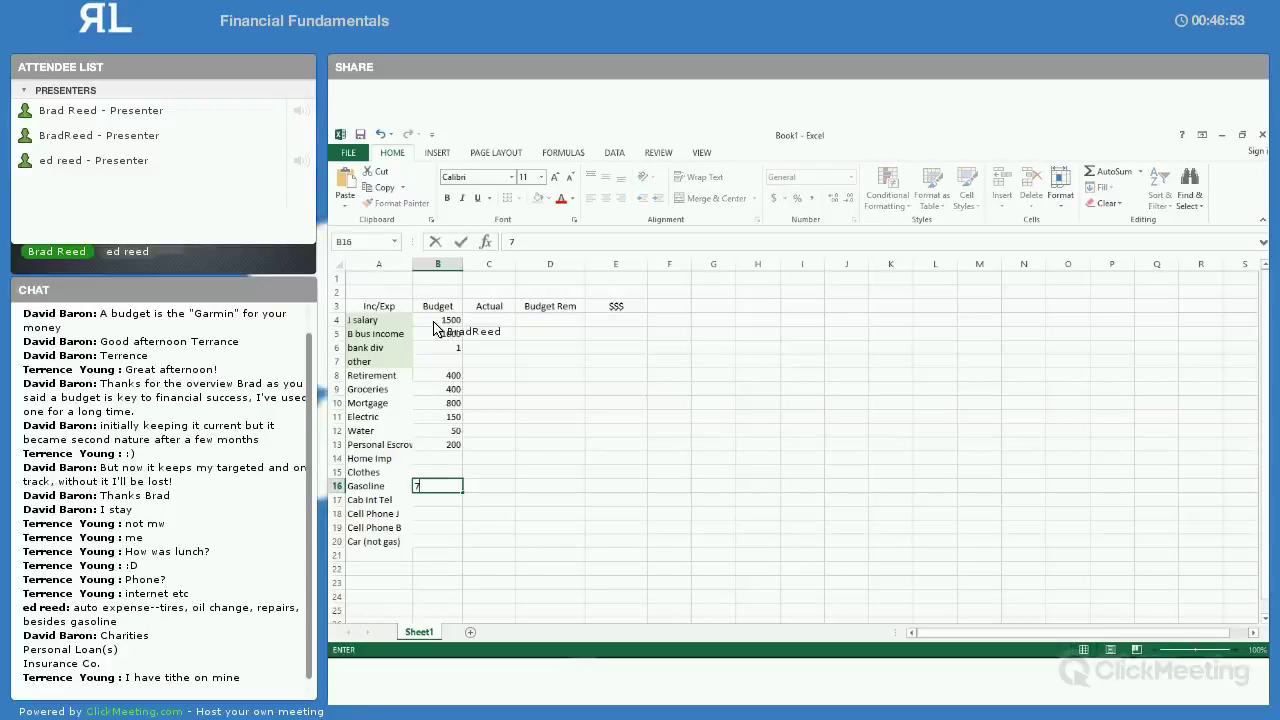
text(70)
key(Return)
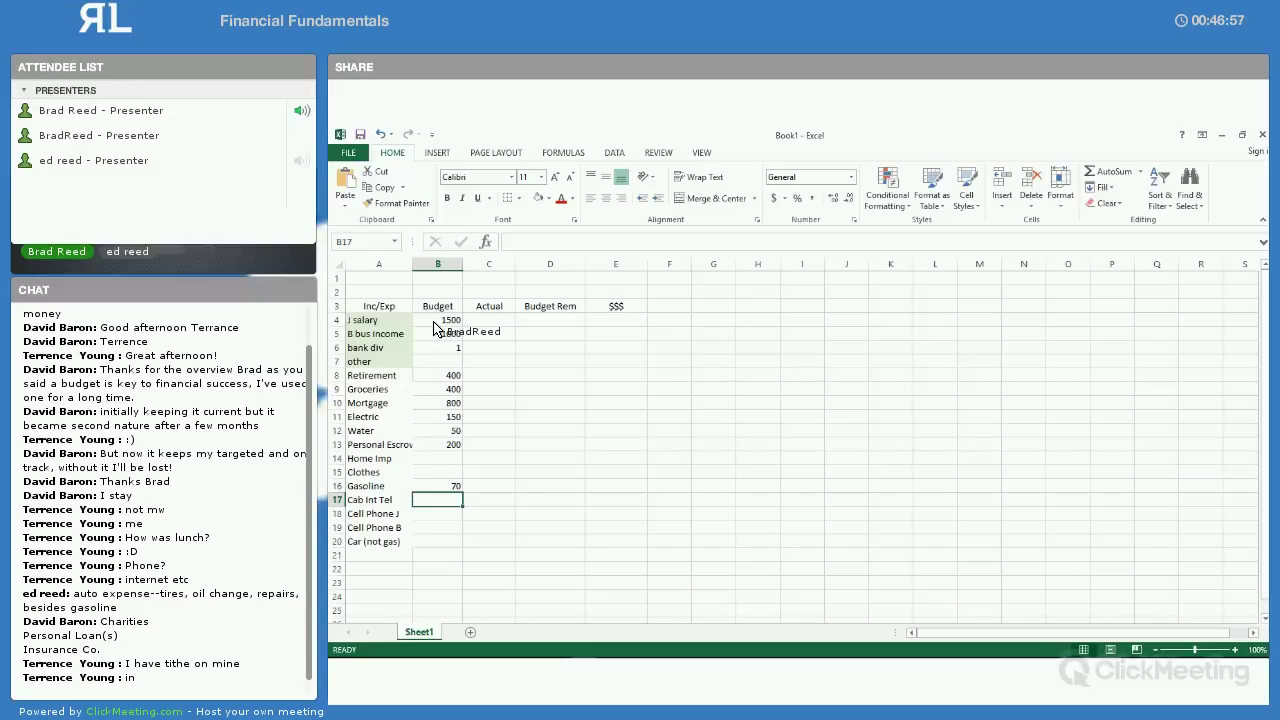
text(150)
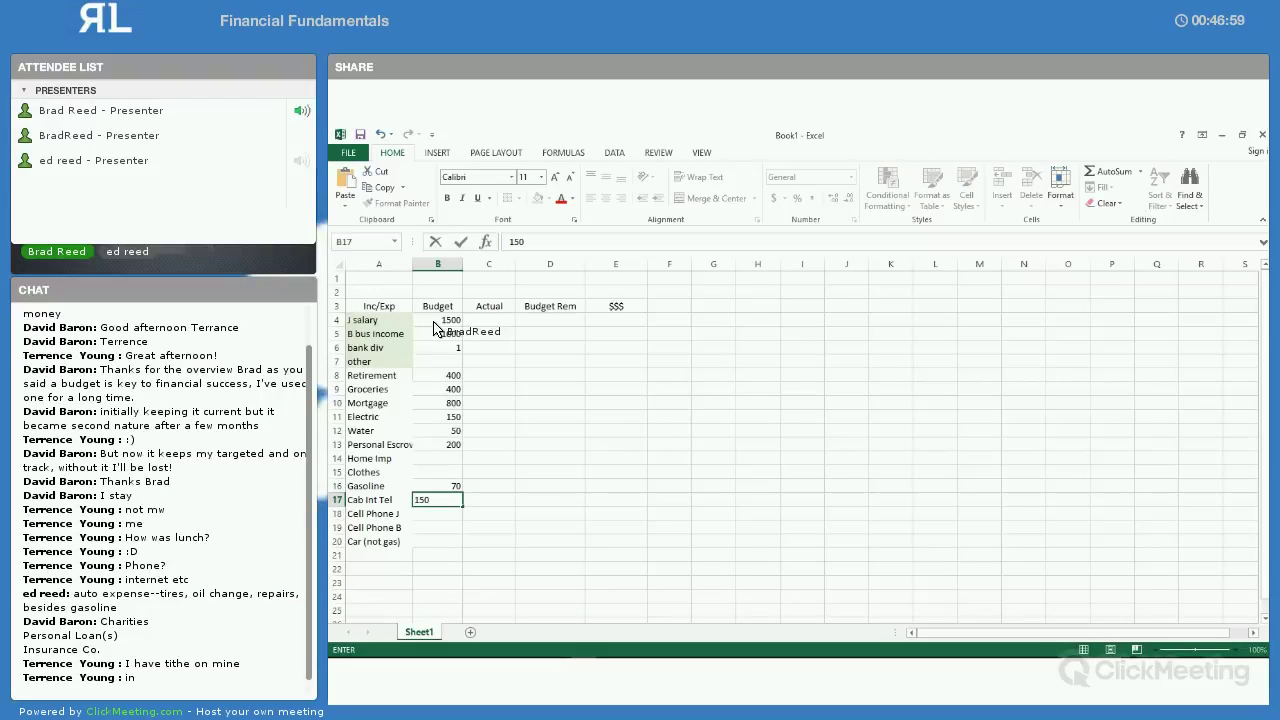
key(Return)
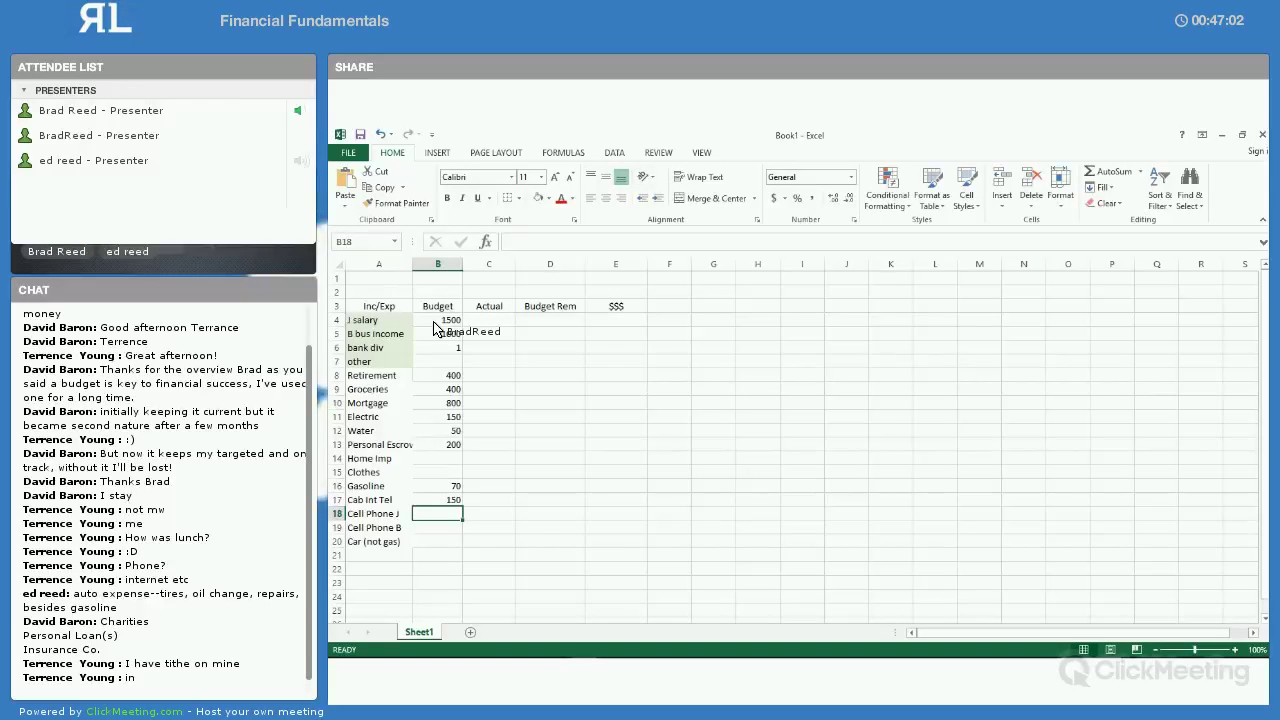
Enter a budget amount of 90 for both Cell Phone J and Cell Phone B in cells B18 and B19
text(1)
key(BackSpace)
text(90)
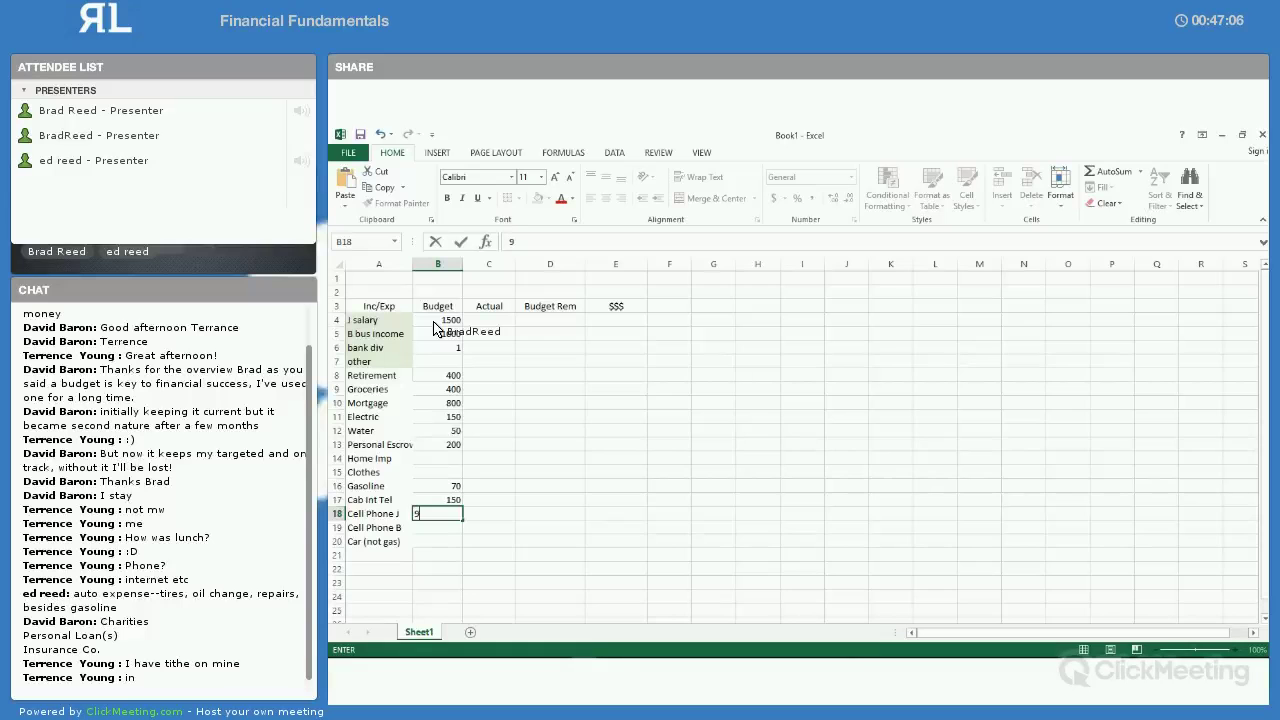
key(Return)
text(90)
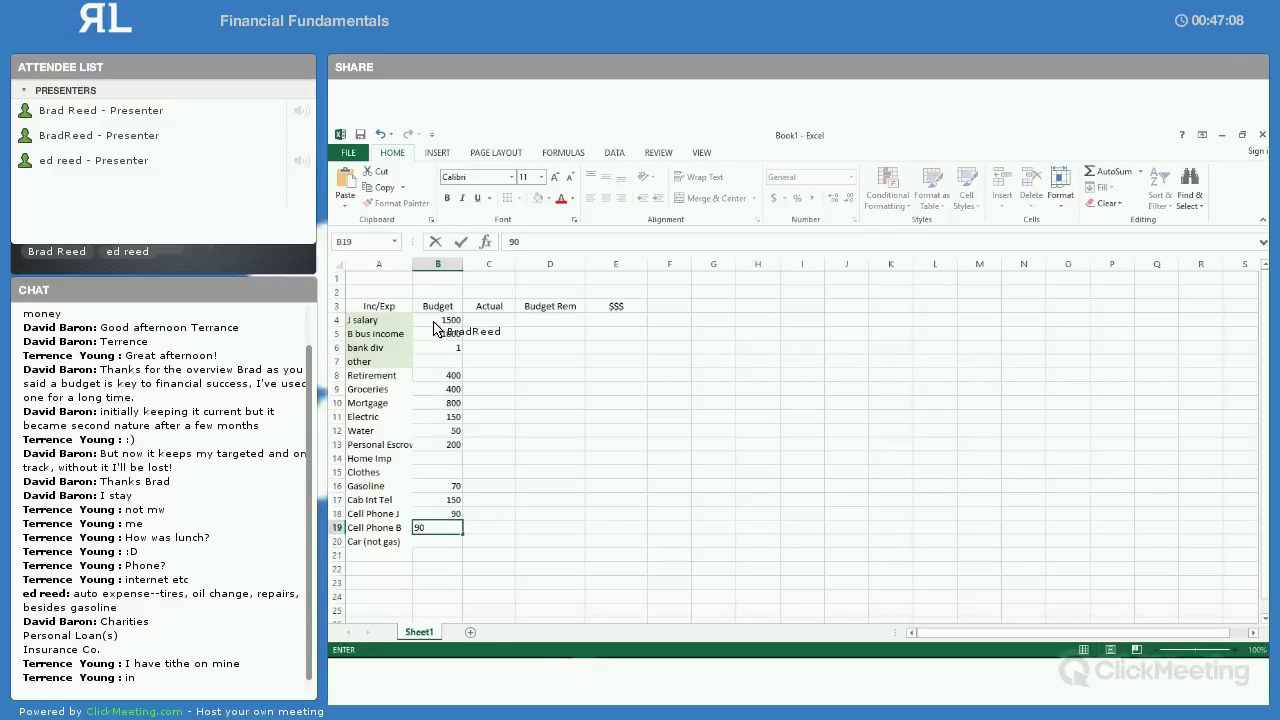
key(Return)
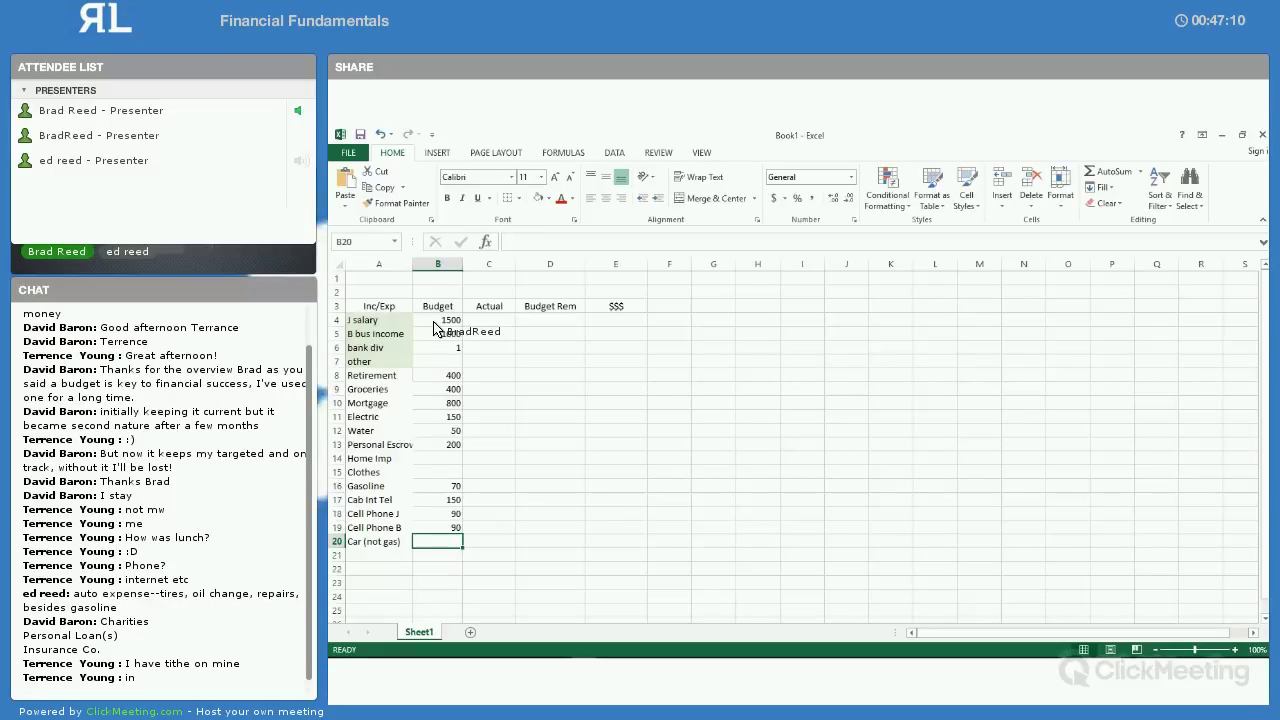
Enter the label TOTALS in cell A21, directly below the Car (not gas) item
key(Return)
key(Left)
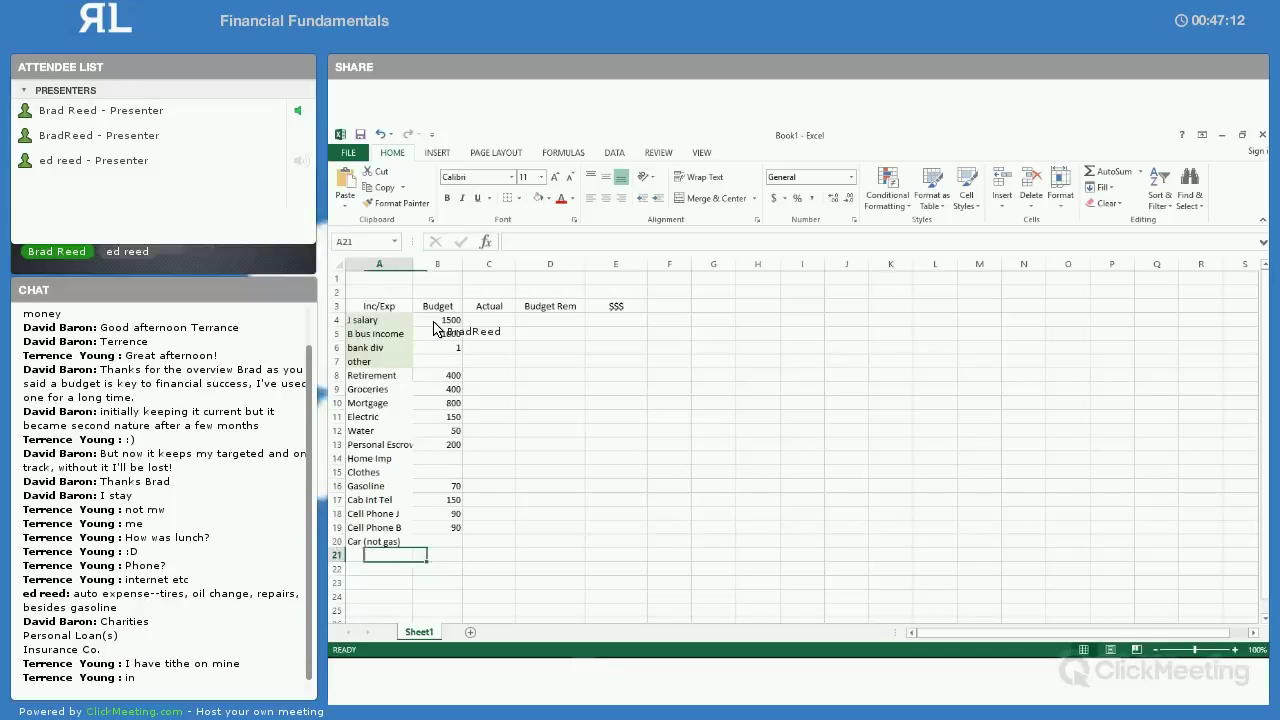
text(TOTALS)
key(Tab)
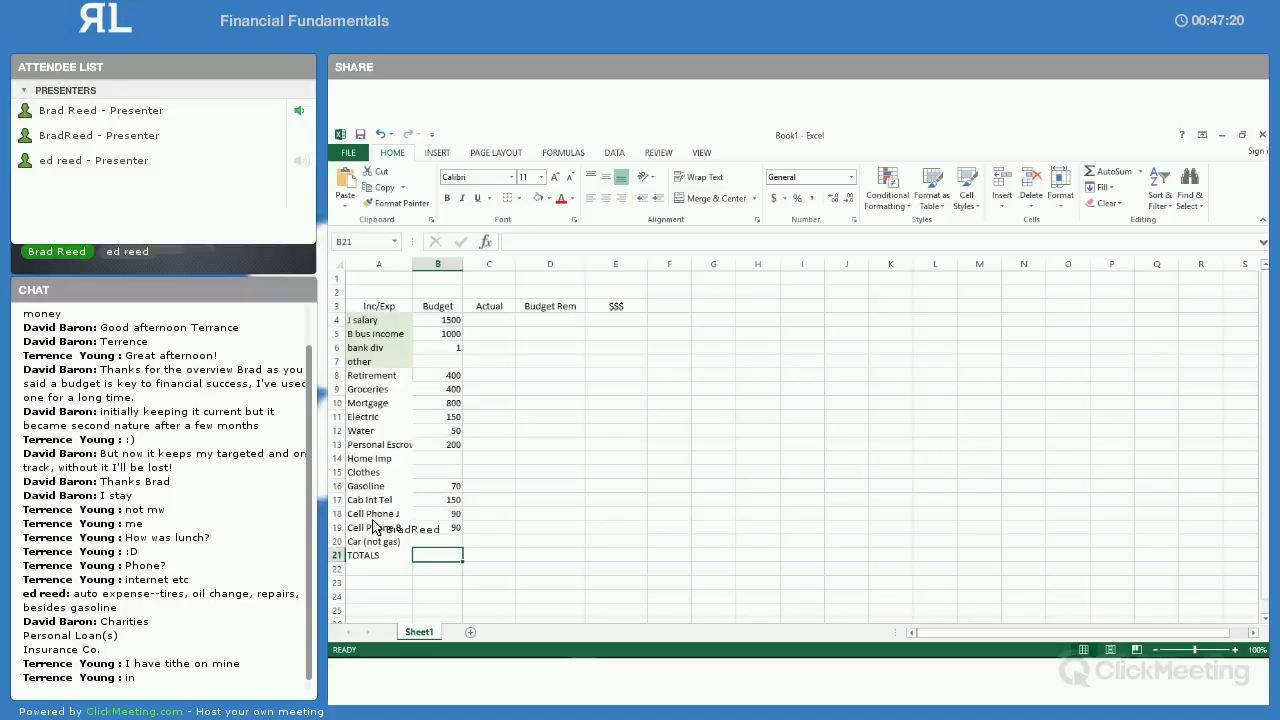
Replace the label in A21 with Exp and enter Exp as a placeholder expense item in cells A22 through A25
click(368, 557)
key(Delete)
text(Exp)
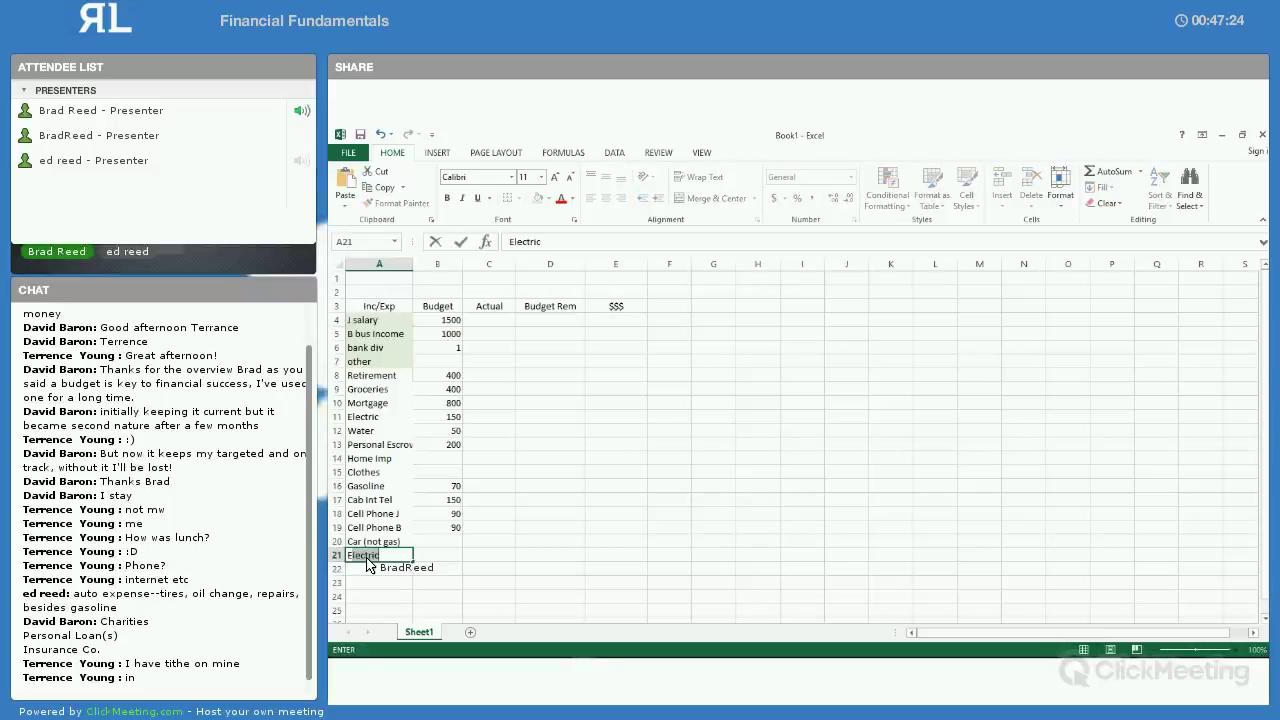
key(Return)
text(Exp)
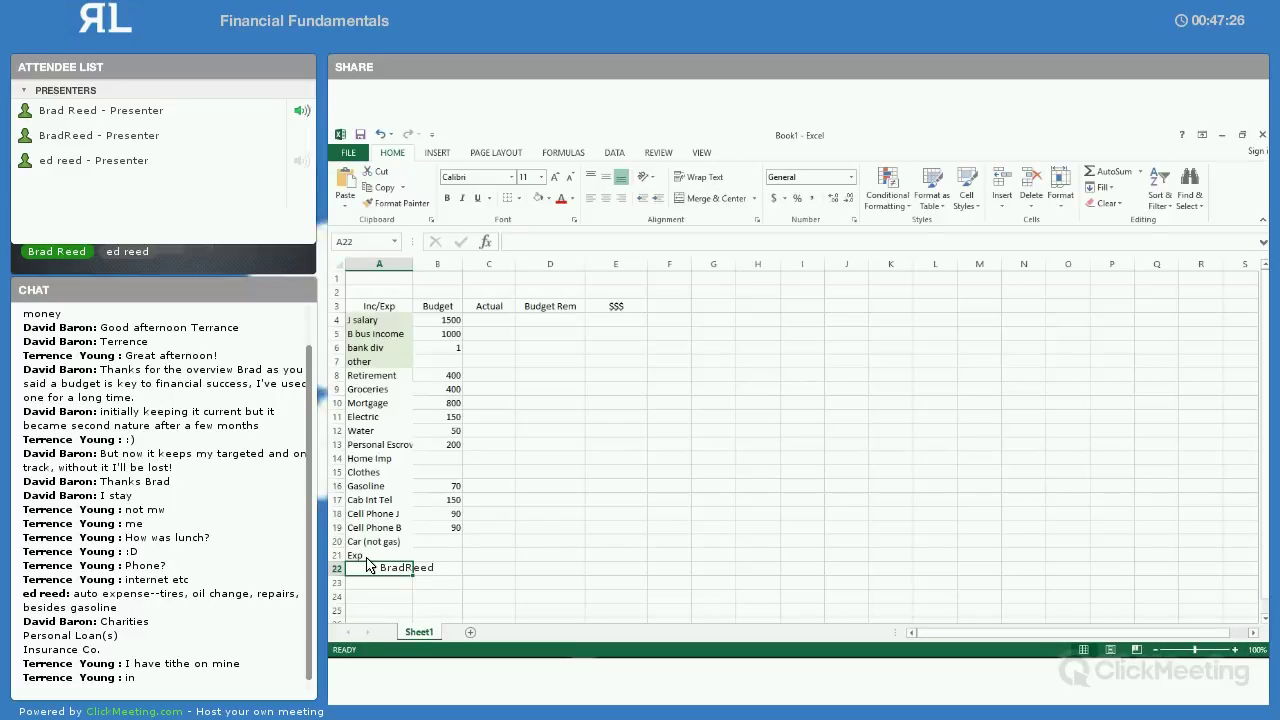
key(Return)
text(Exp)
key(Return)
text(Exp)
key(Return)
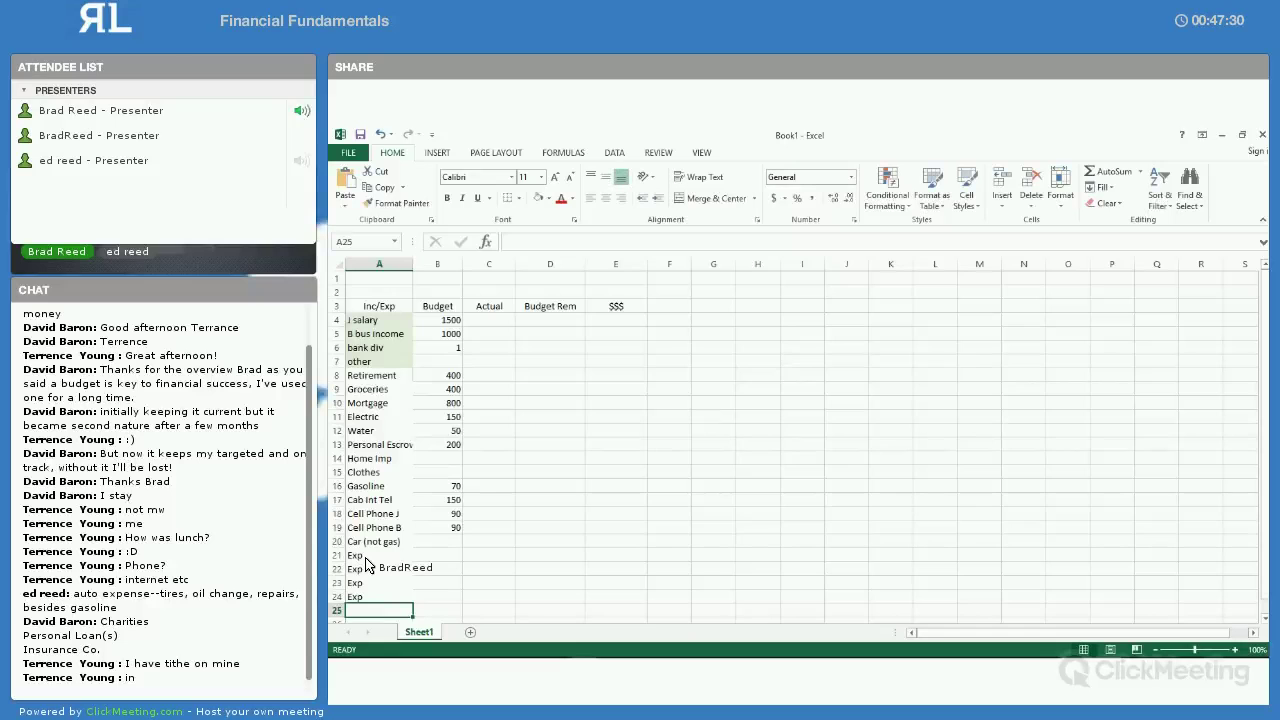
text(Exp)
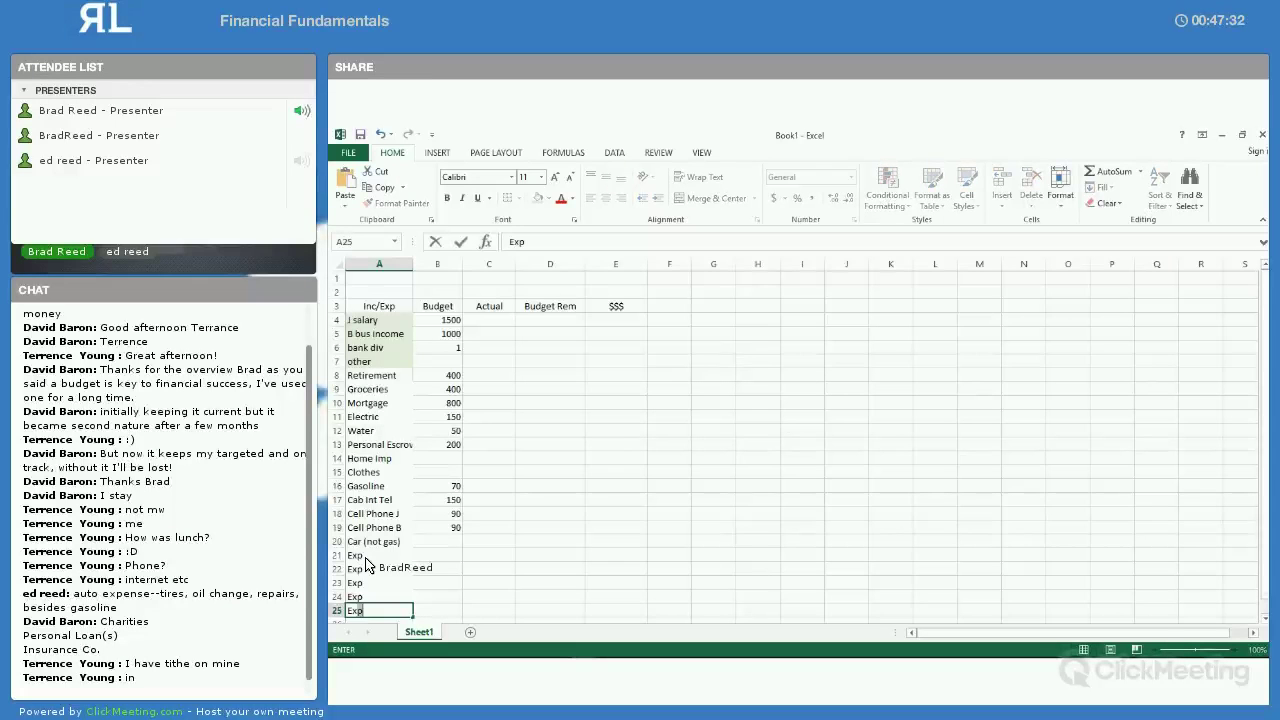
key(Return)
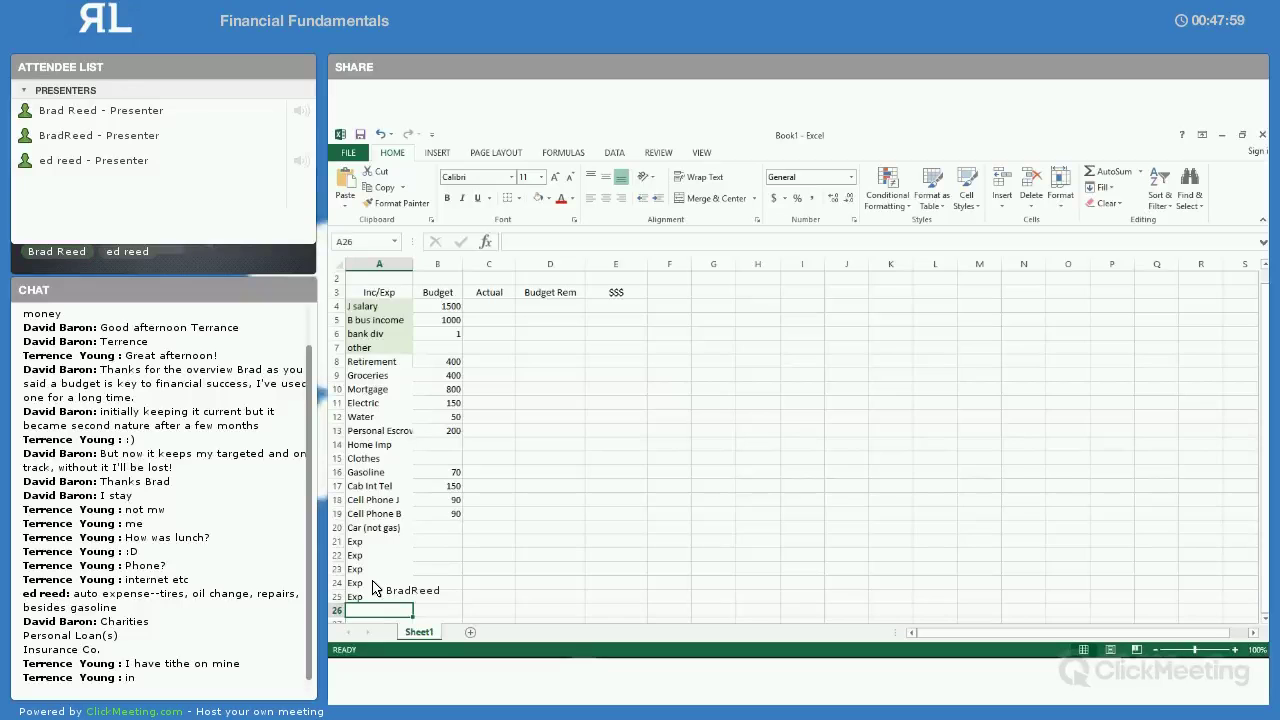
Replace the placeholder in A21 with Tithe and enter 250 as its budget amount in B21
click(368, 541)
text(Tithe)
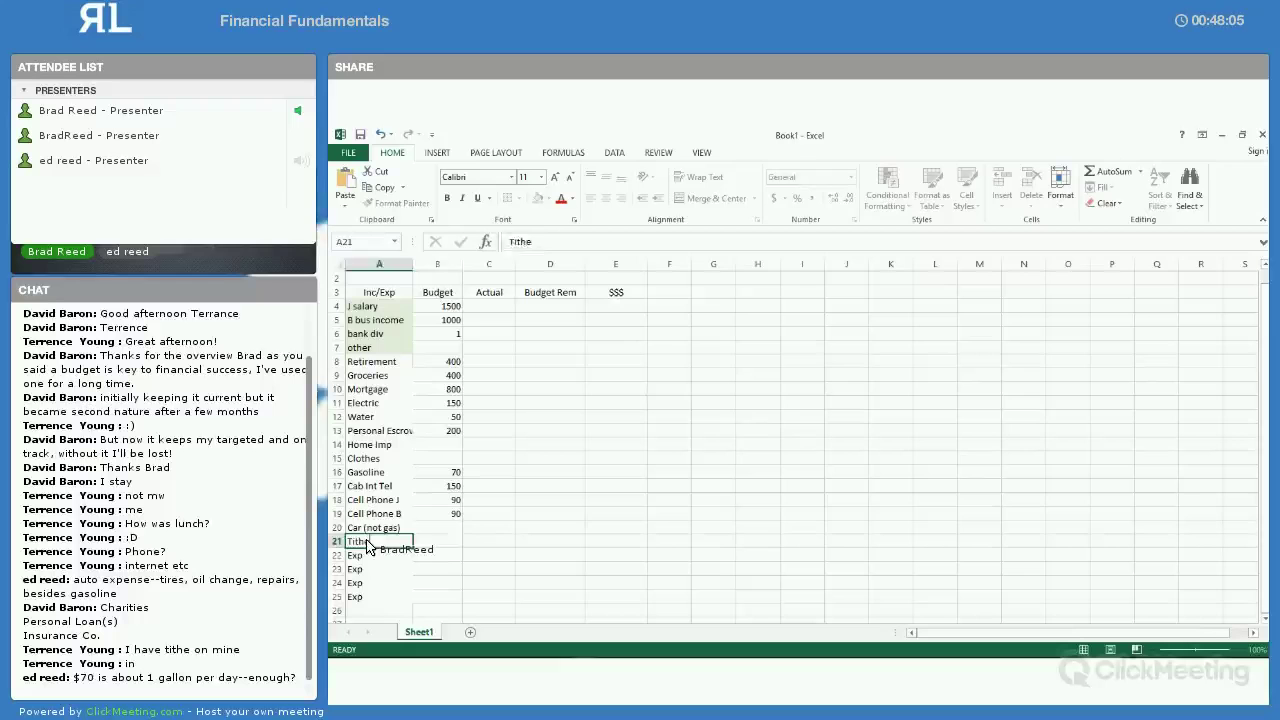
key(Tab)
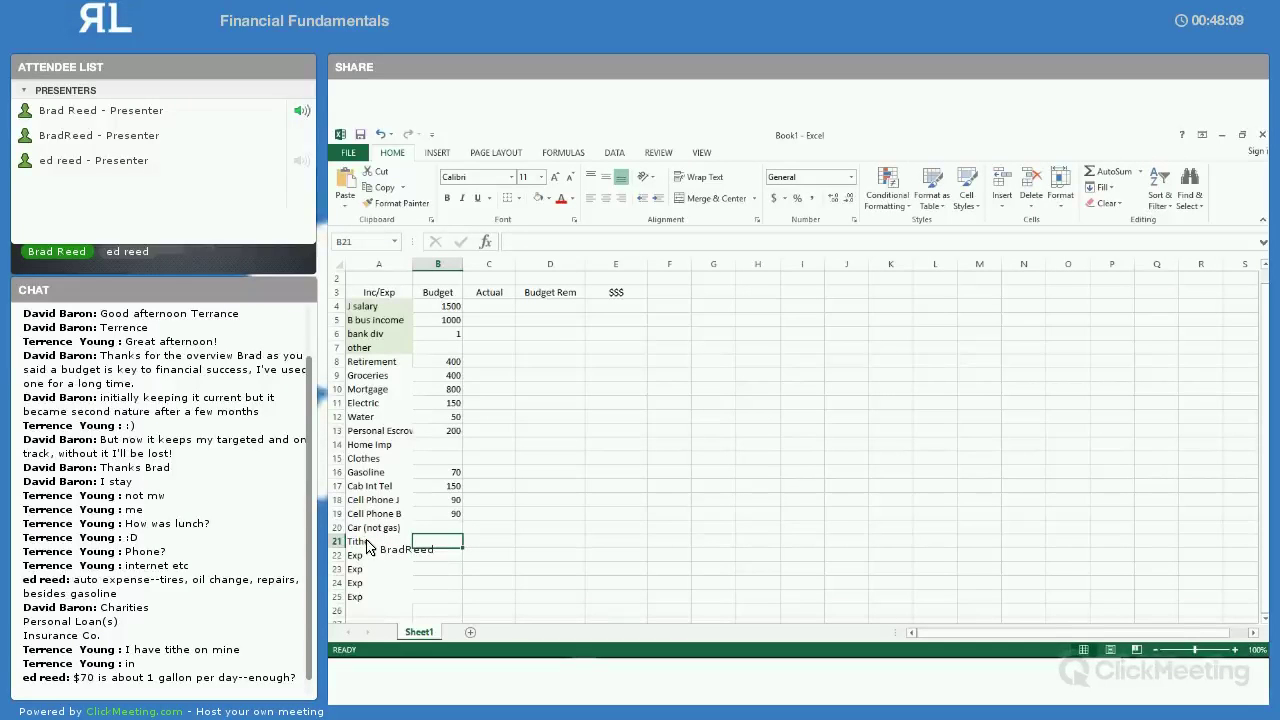
text(250)
click(365, 554)
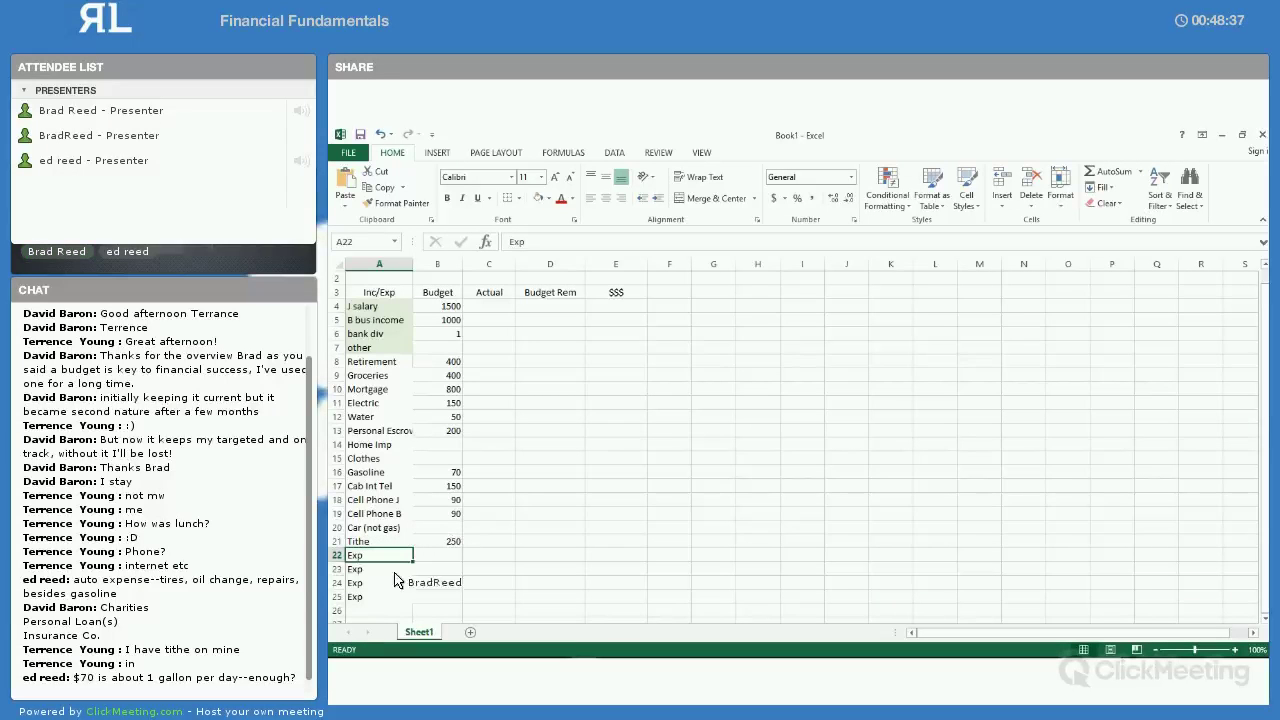
Enter the label TOTALS in cell A26 below the last Exp placeholder
click(372, 609)
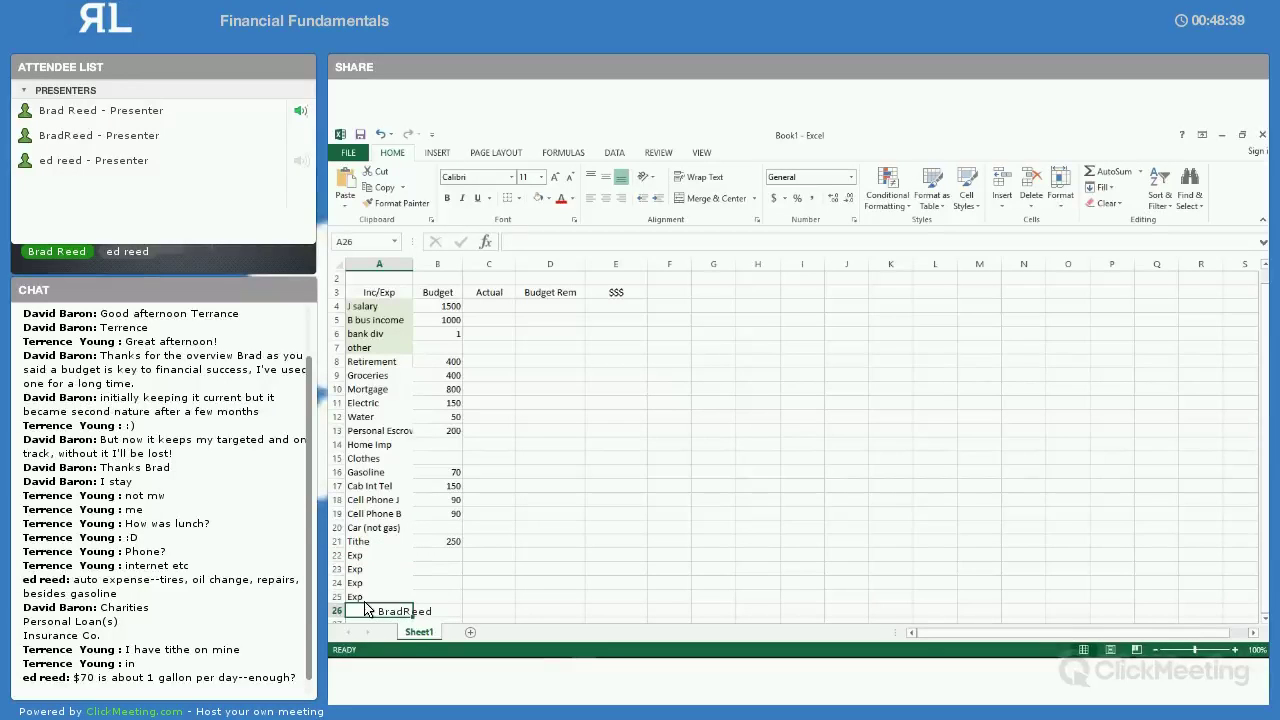
text(TOTA)
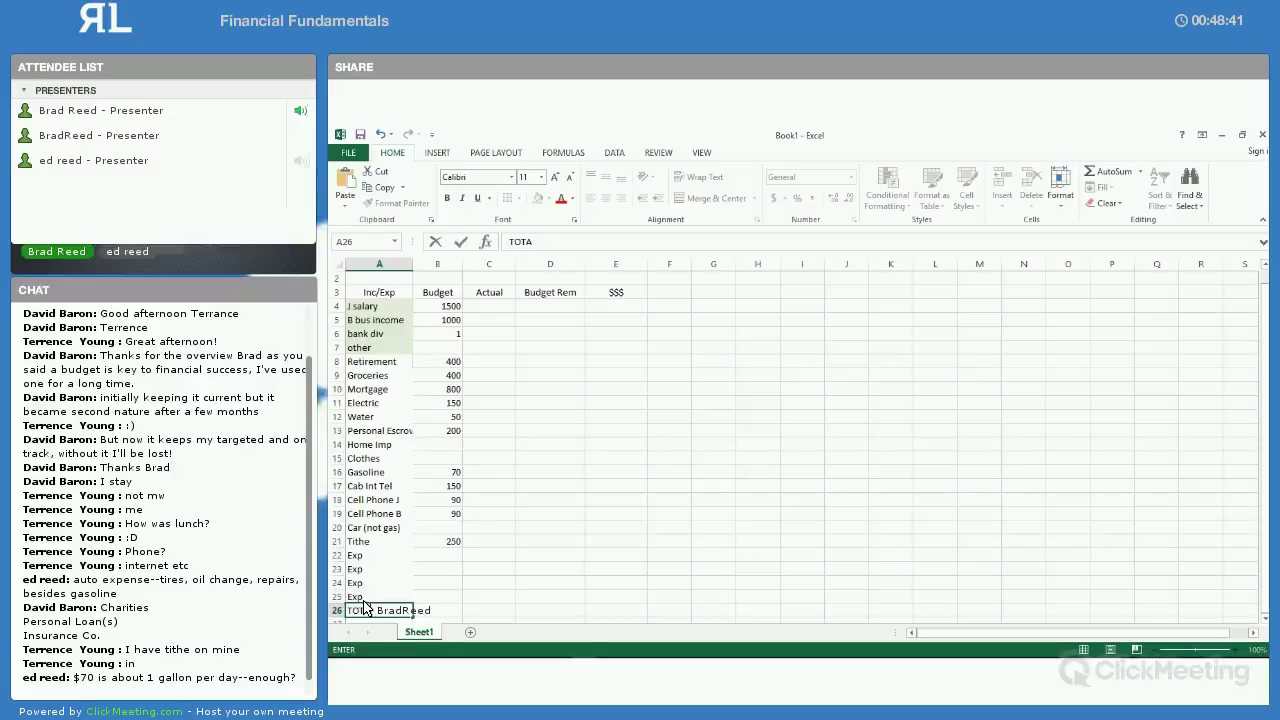
text(LS)
key(Tab)
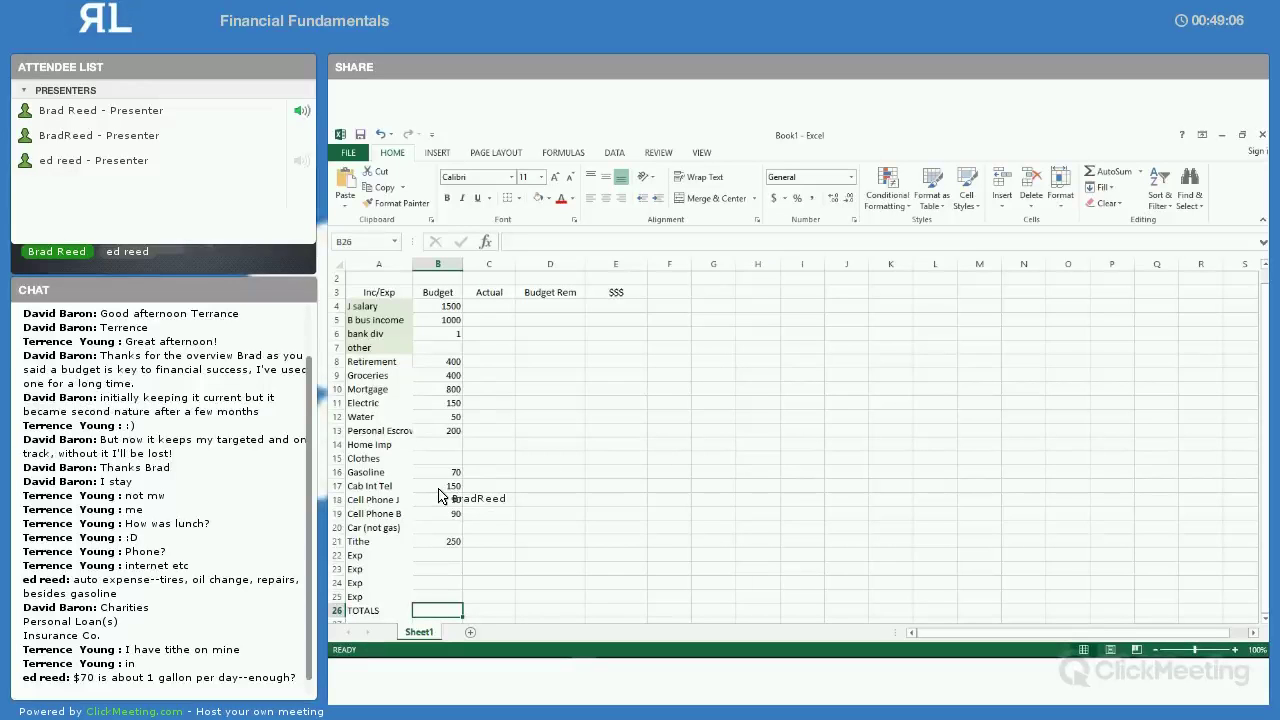
Enter GOOGLEDOCS.COM as a temporary note in cell H13 and clear it
click(745, 431)
text(G)
text(LEDOCS.COM)
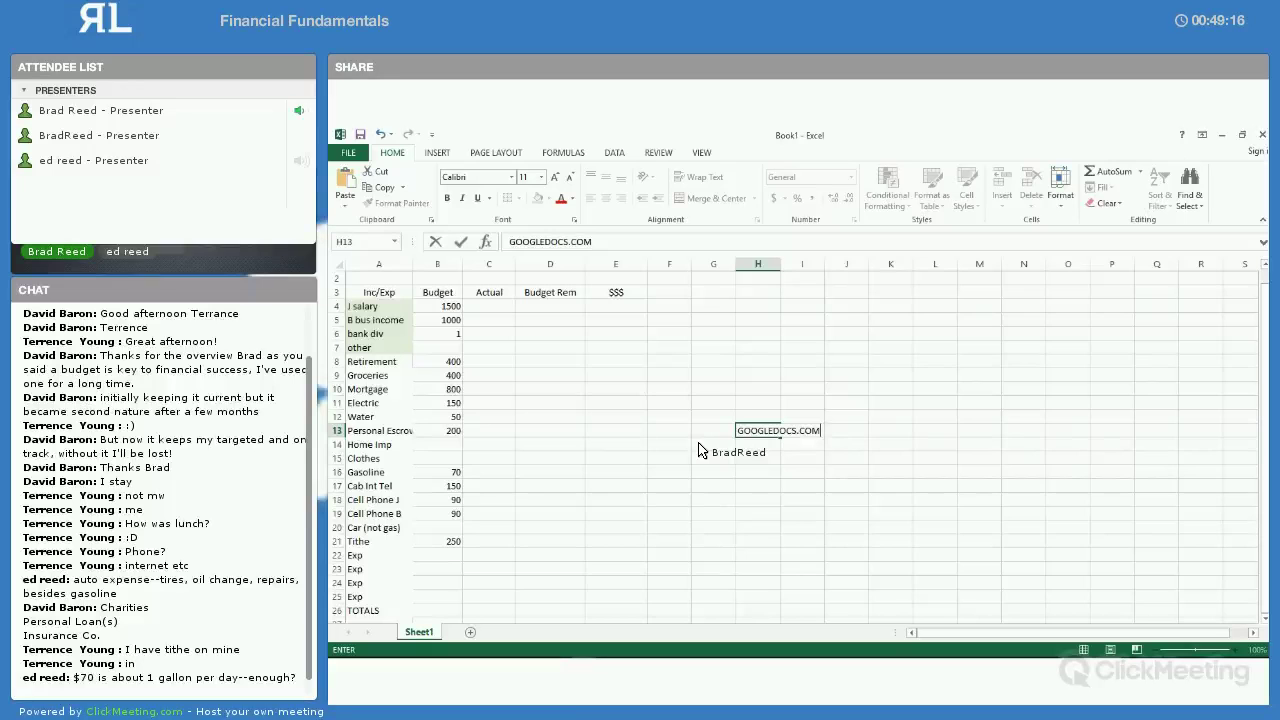
key(Return)
key(Up)
key(Delete)
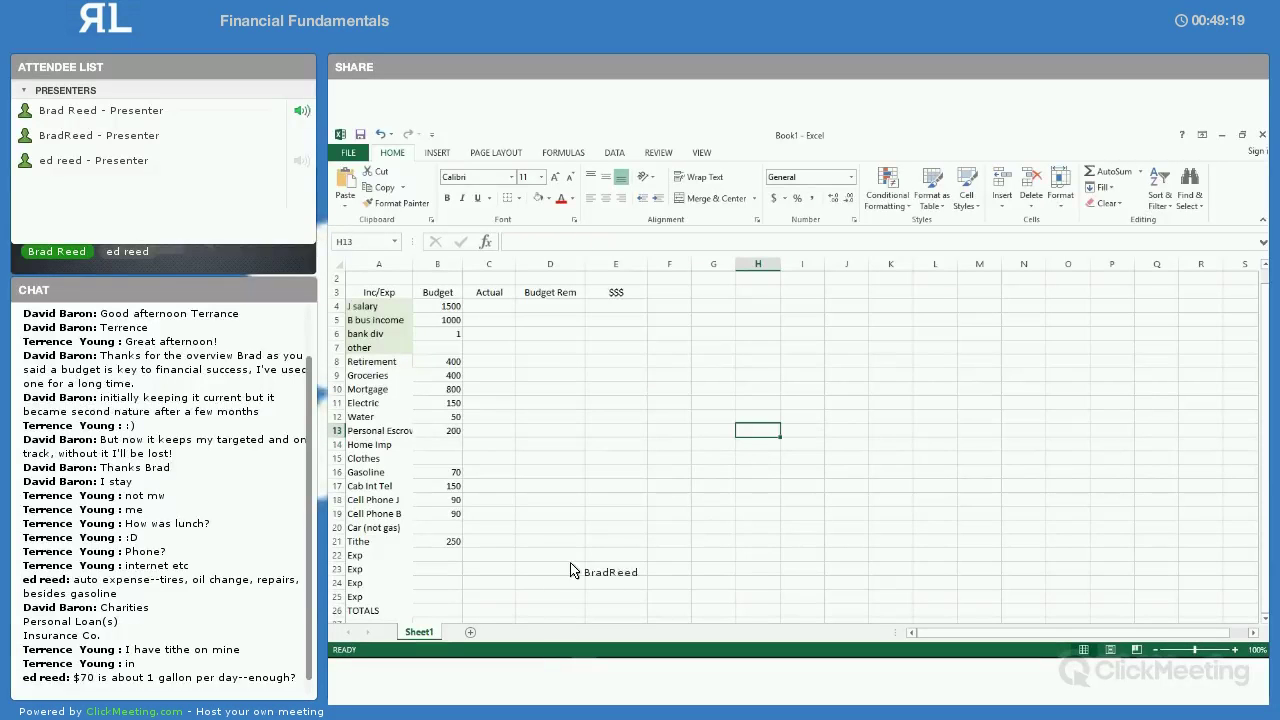
Enter the formula =SUM(B8:B25) in B26 to total the budgeted expenses
click(450, 612)
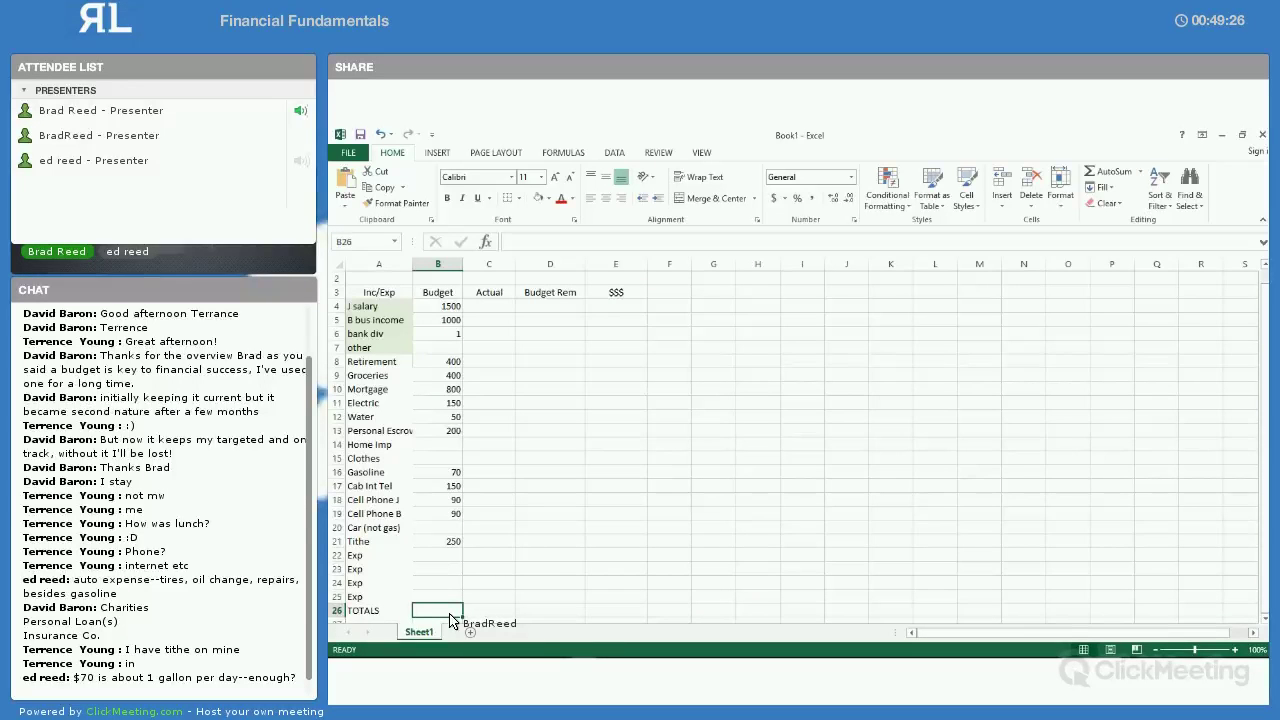
text(=SUM()
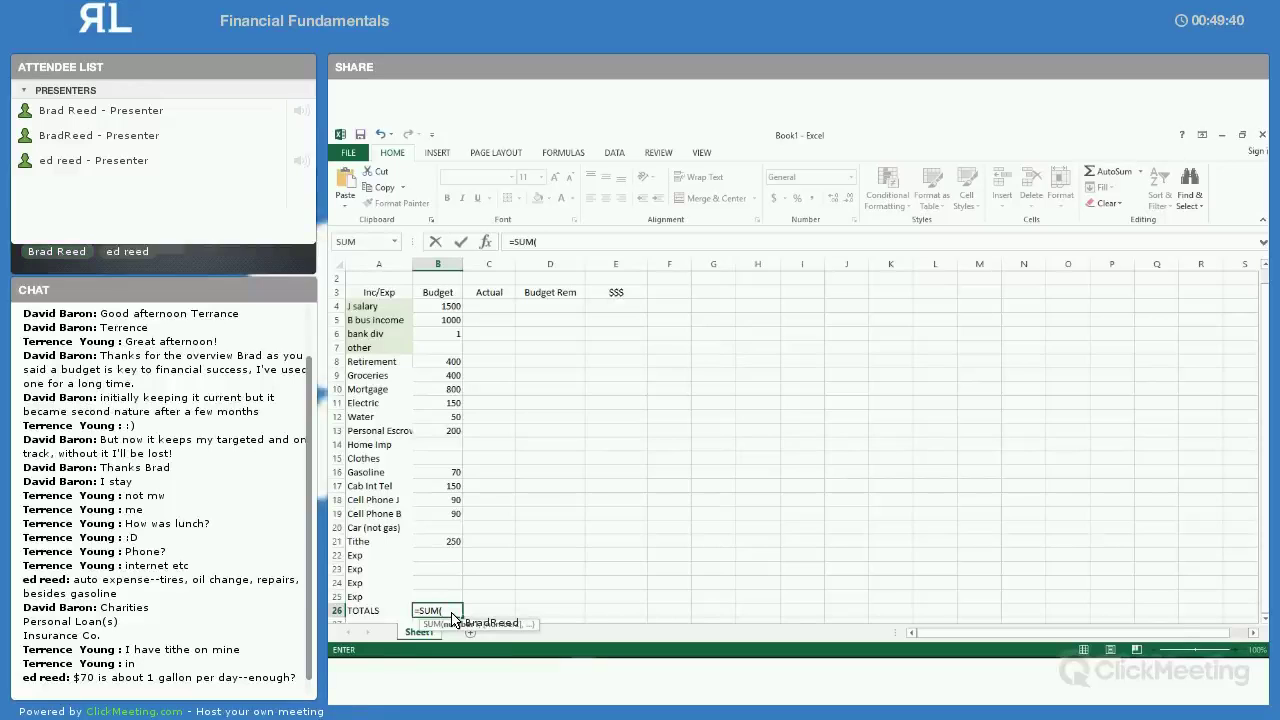
click(450, 600)
drag(450, 600, 447, 368)
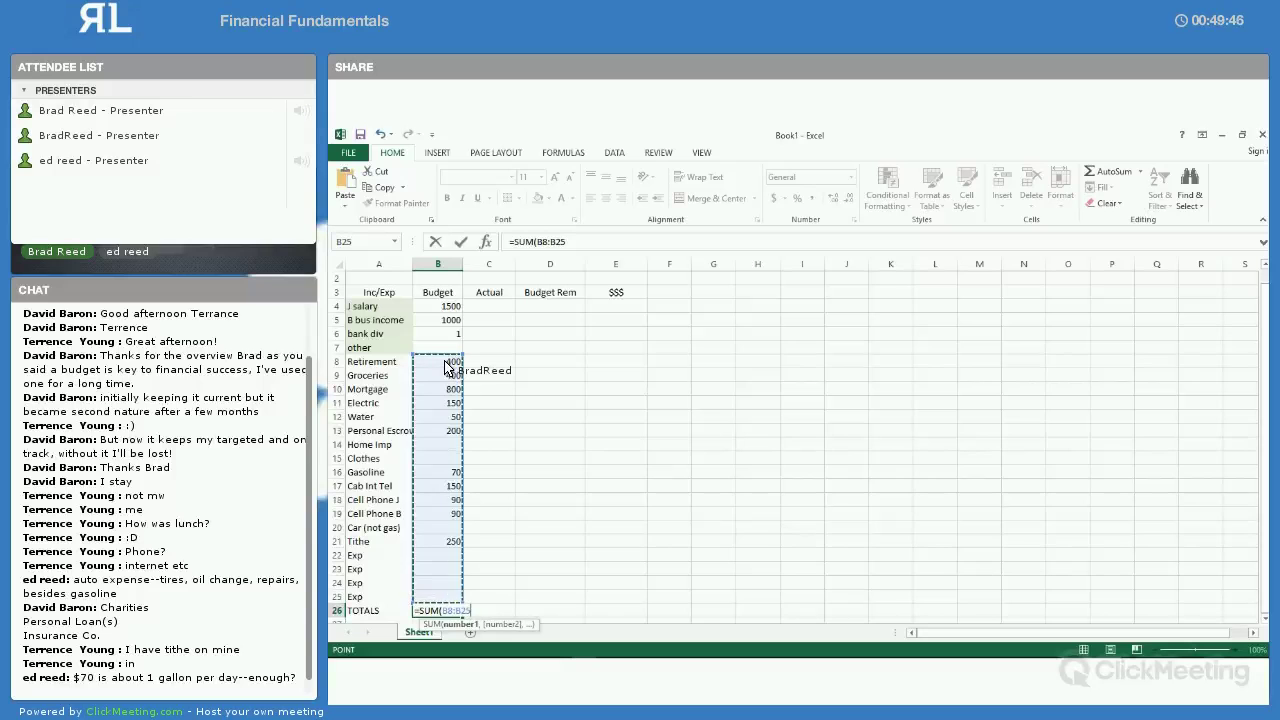
text())
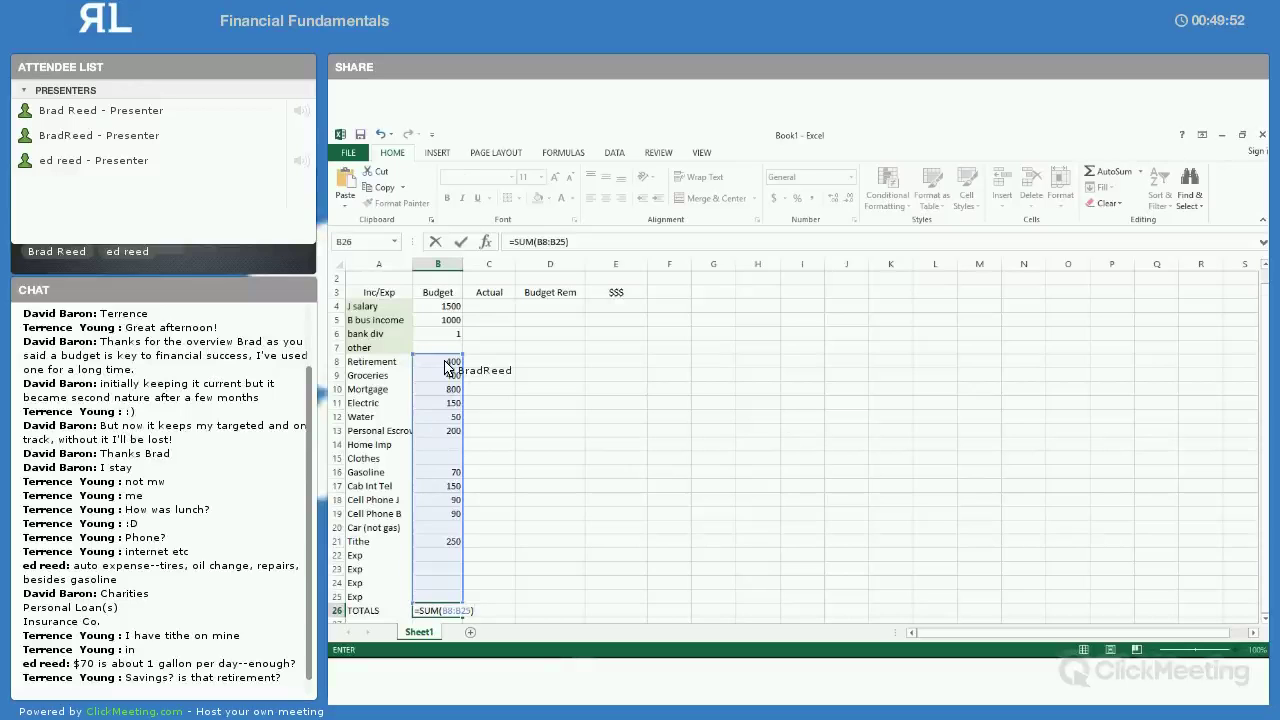
key(Return)
key(Up)
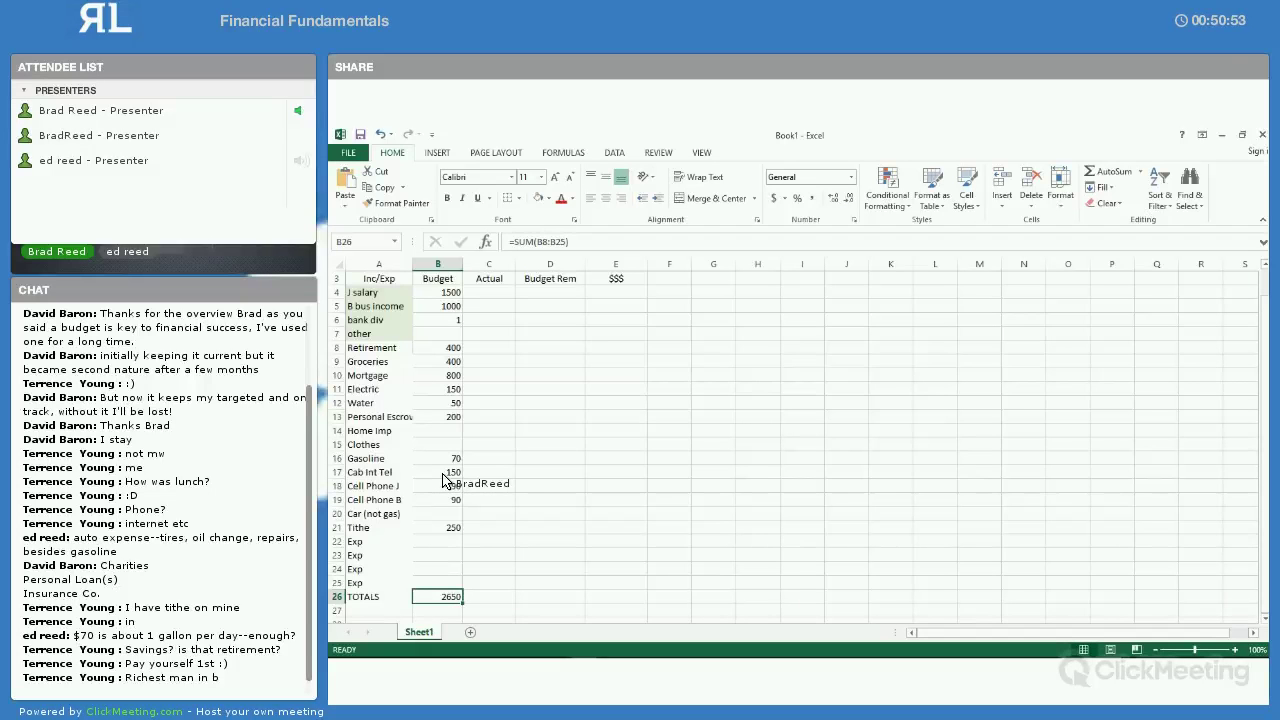
Set the J salary budget amount in B4 to 2000
click(430, 292)
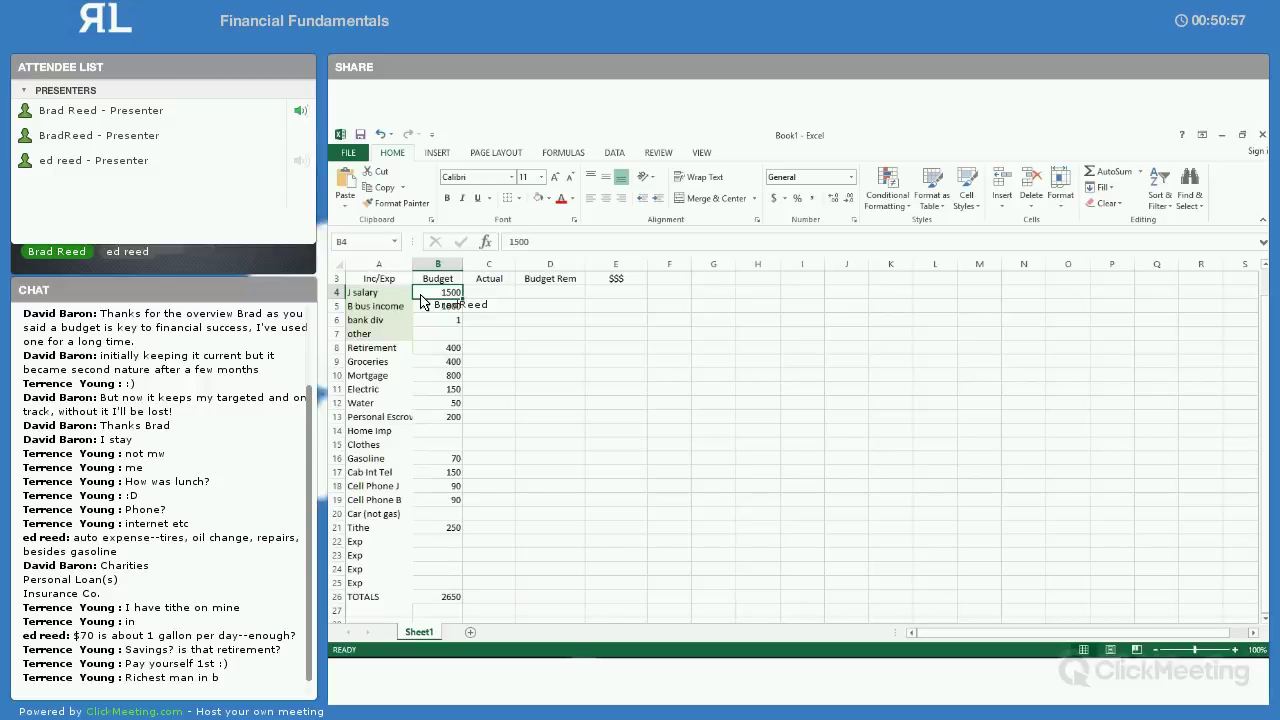
text(2000)
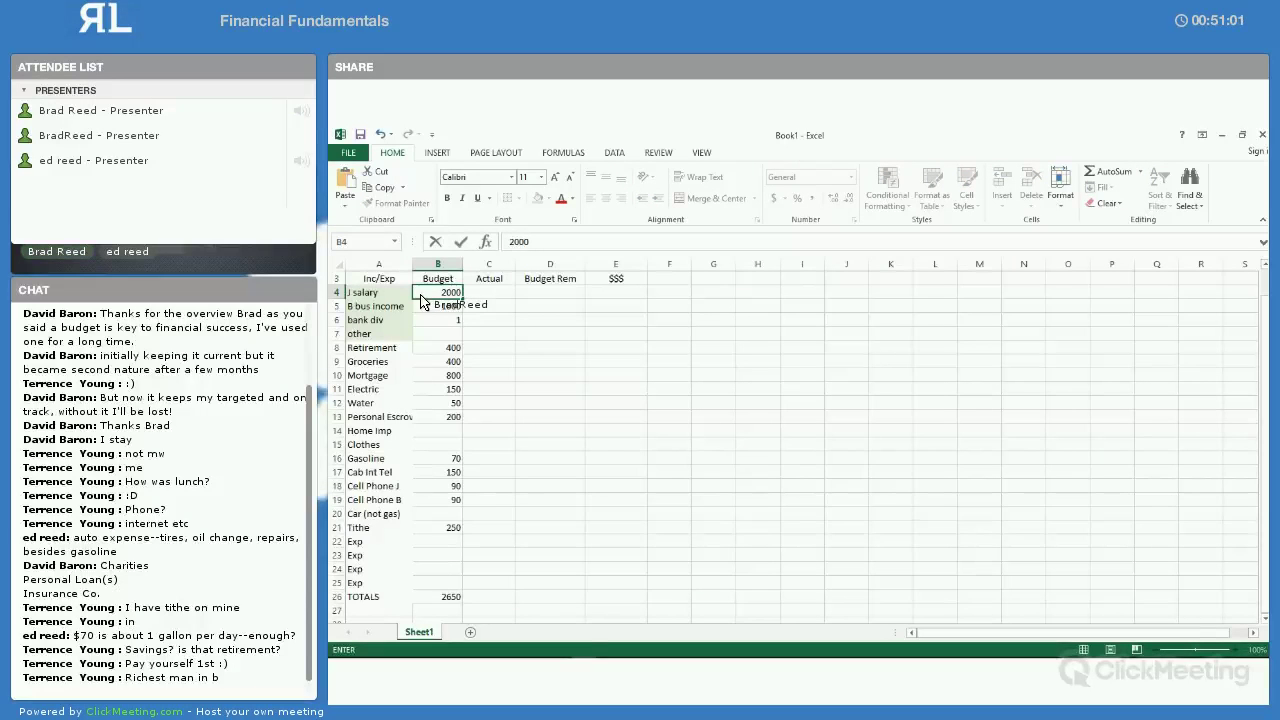
key(Return)
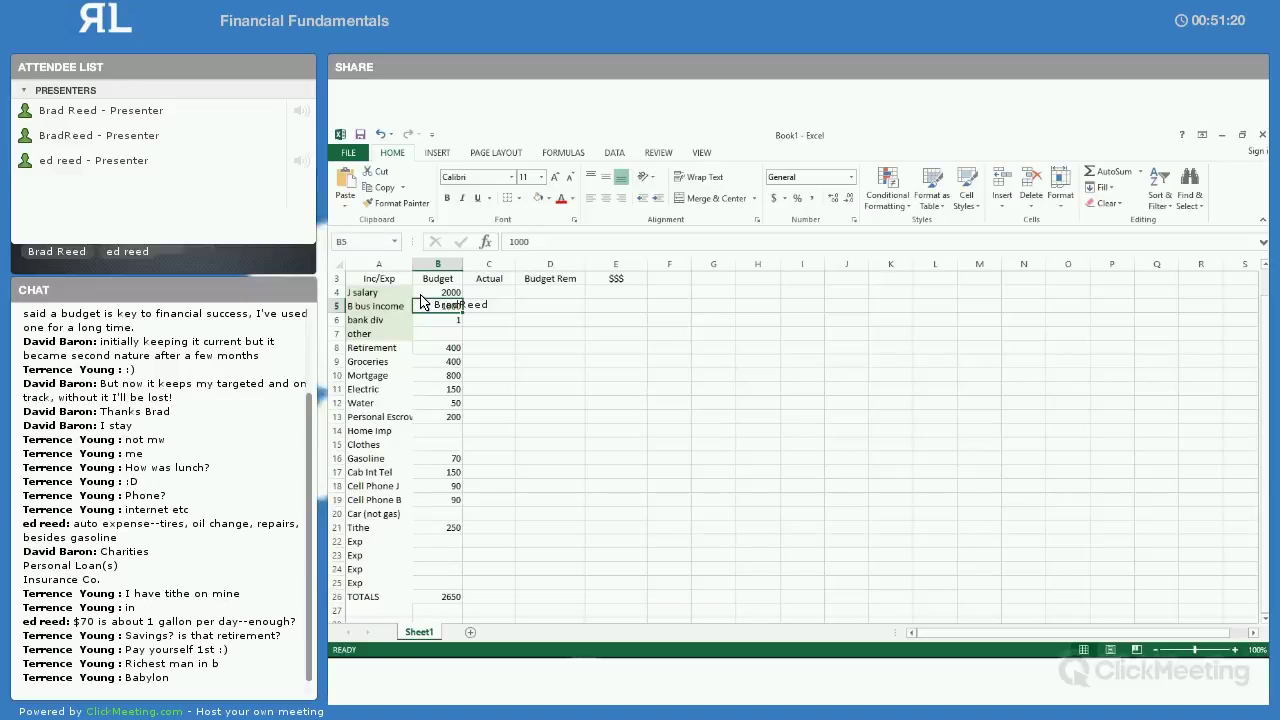
Enter budget amounts of 20 for Home Imp, 50 for Clothes and 20 for Car (not gas) in column B
click(450, 431)
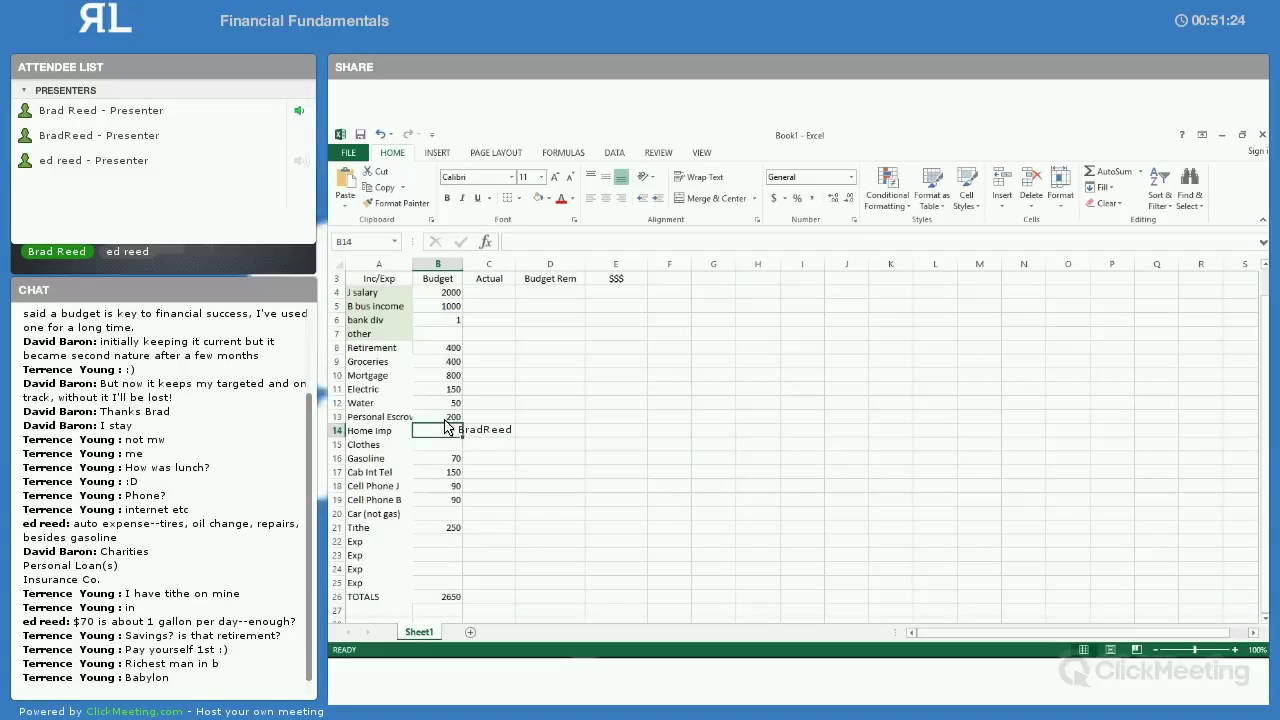
text(20)
key(Return)
text(50)
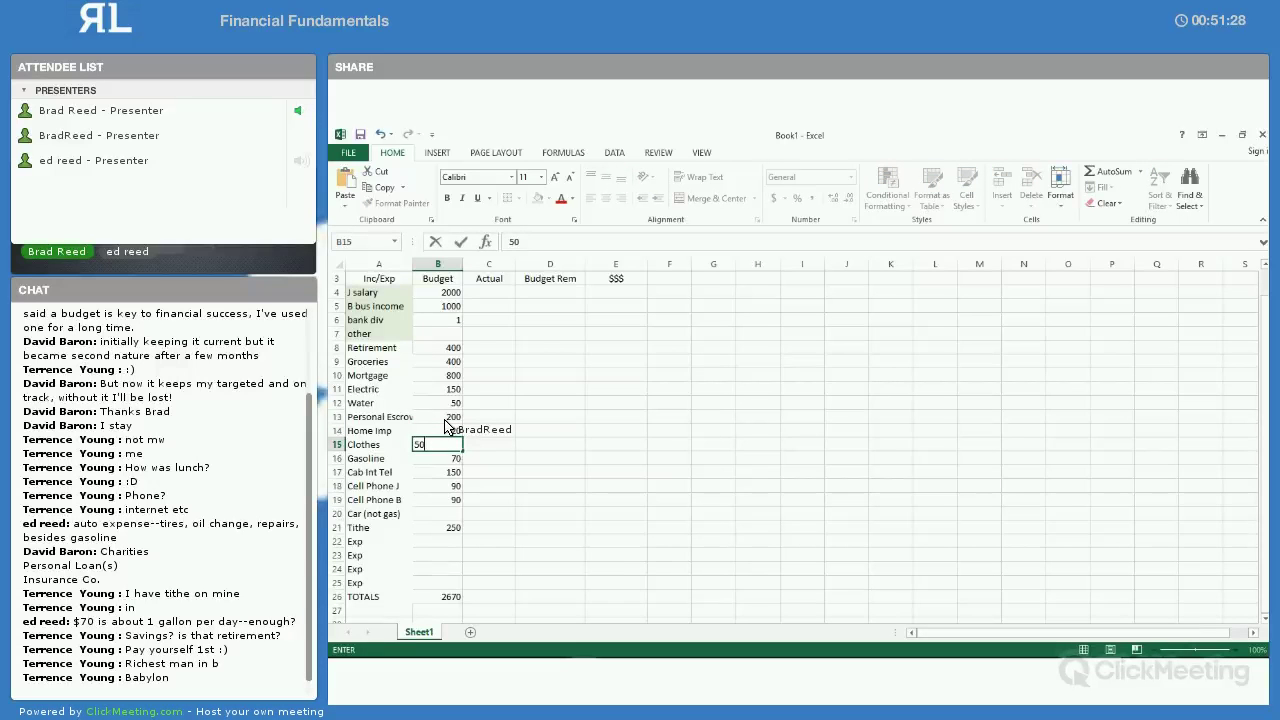
key(Return)
key(Down)
key(Down)
key(Down)
key(Down)
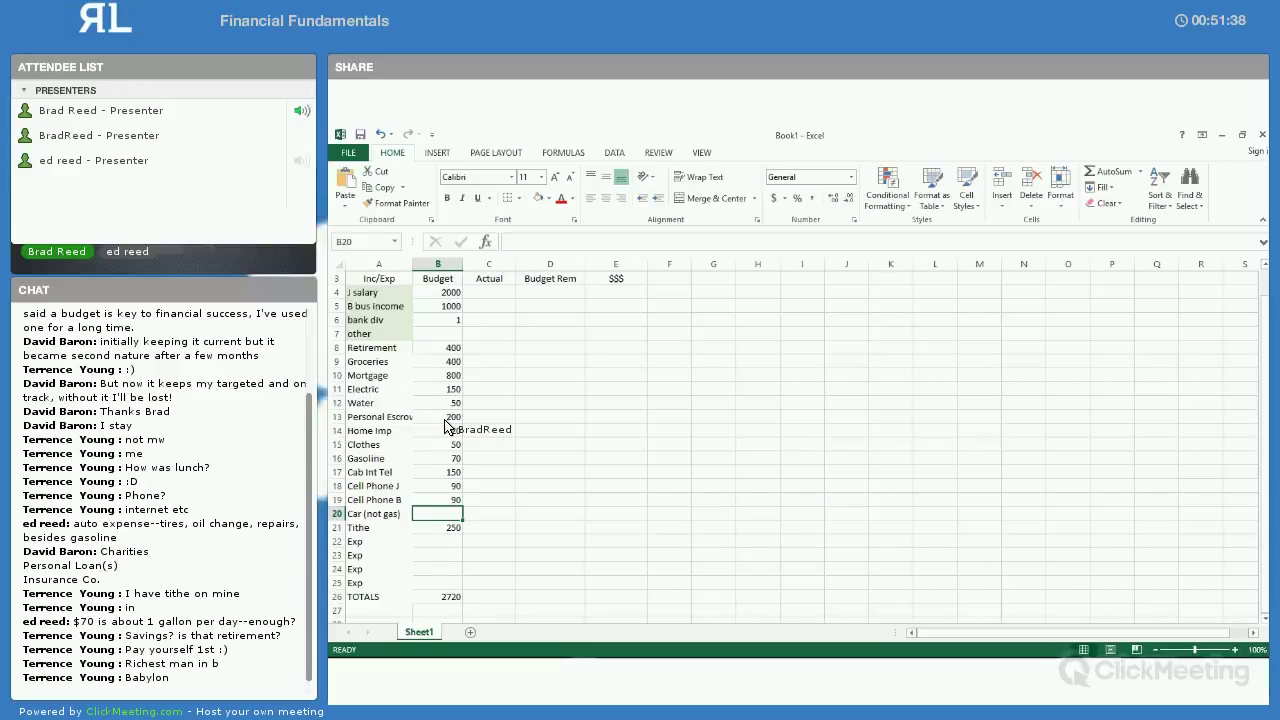
text(20)
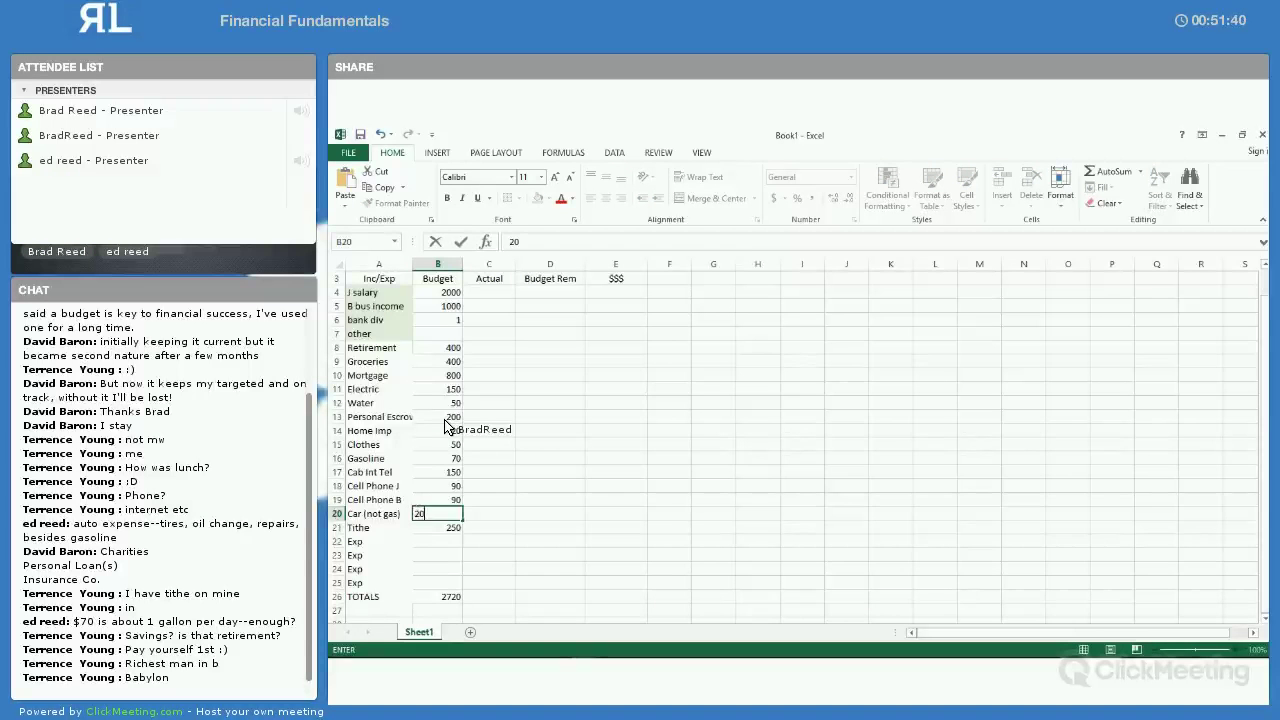
key(Return)
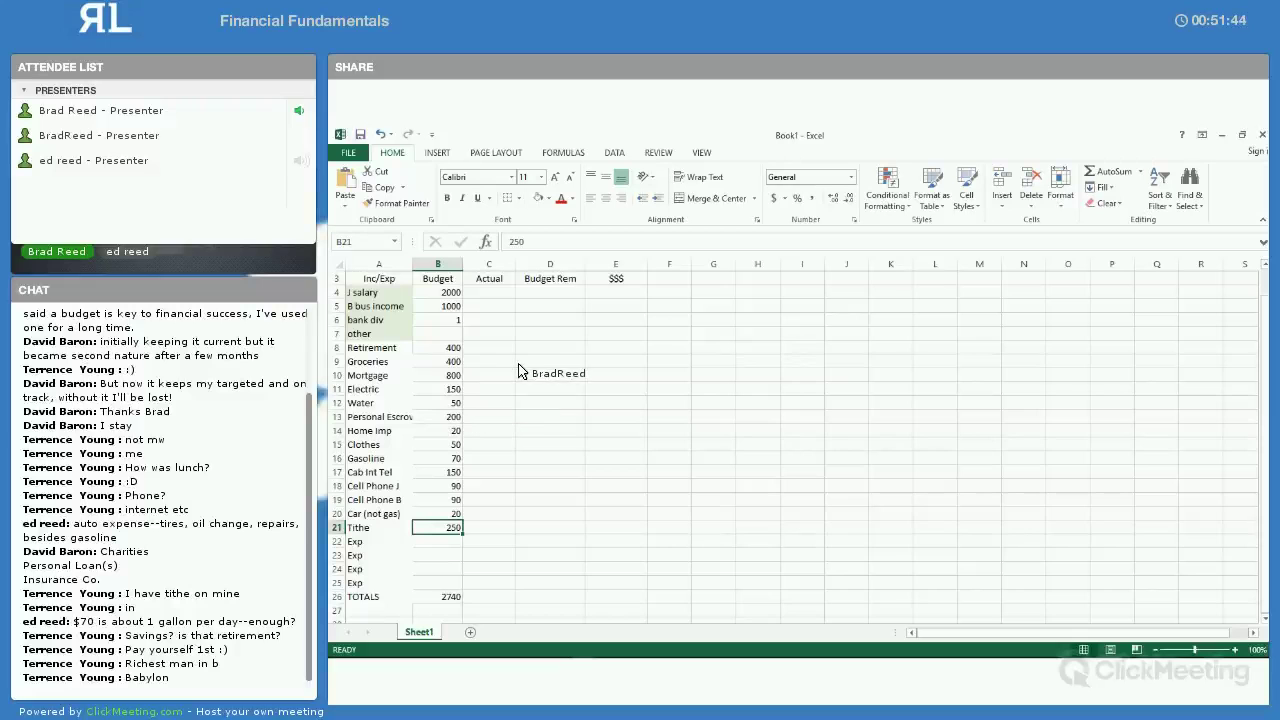
Enter the actual income amounts in column C: 2000 for J salary, 1000 for B bus income and .75 for bank div
click(600, 293)
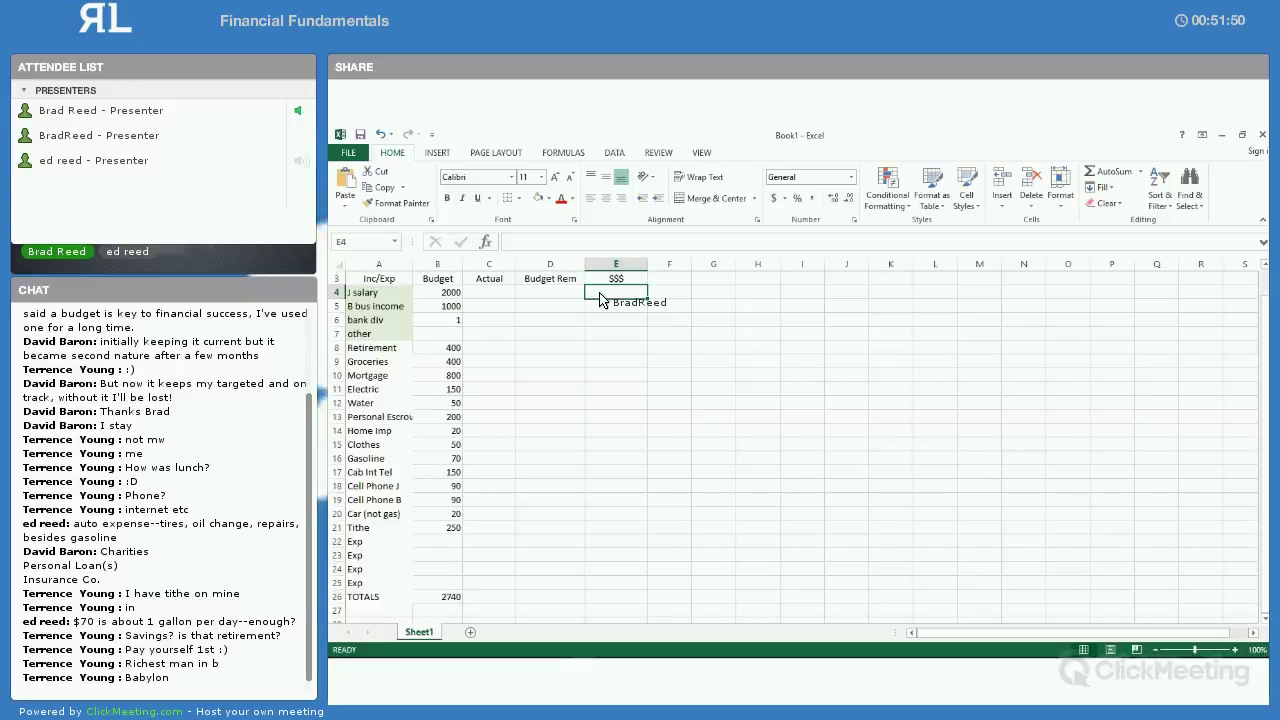
click(485, 294)
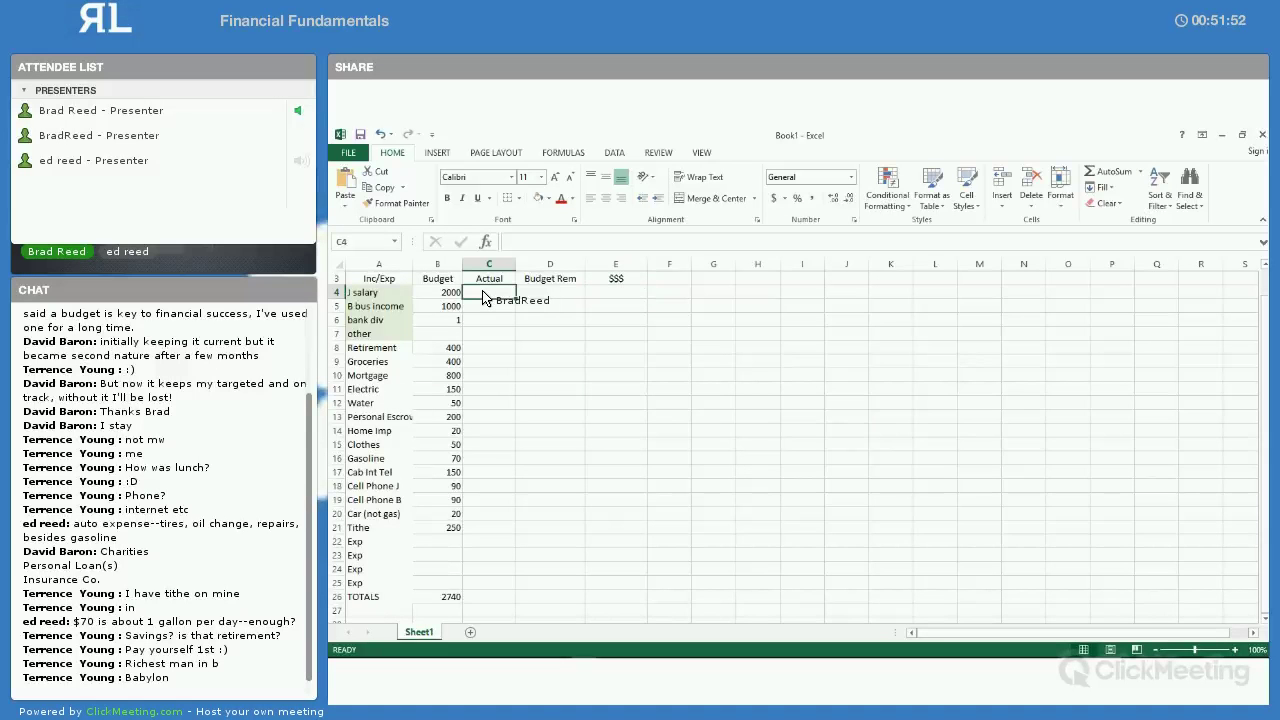
text(2000)
key(Tab)
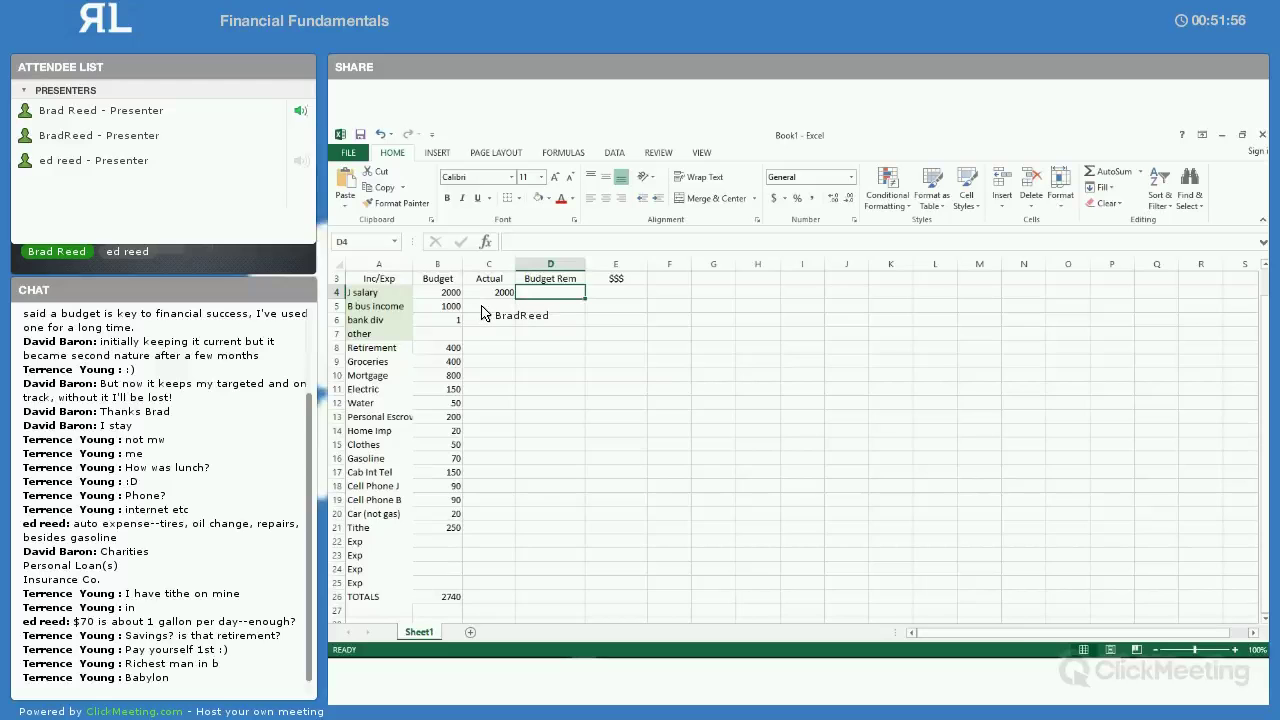
click(485, 311)
text(1000)
key(Return)
text(.7)
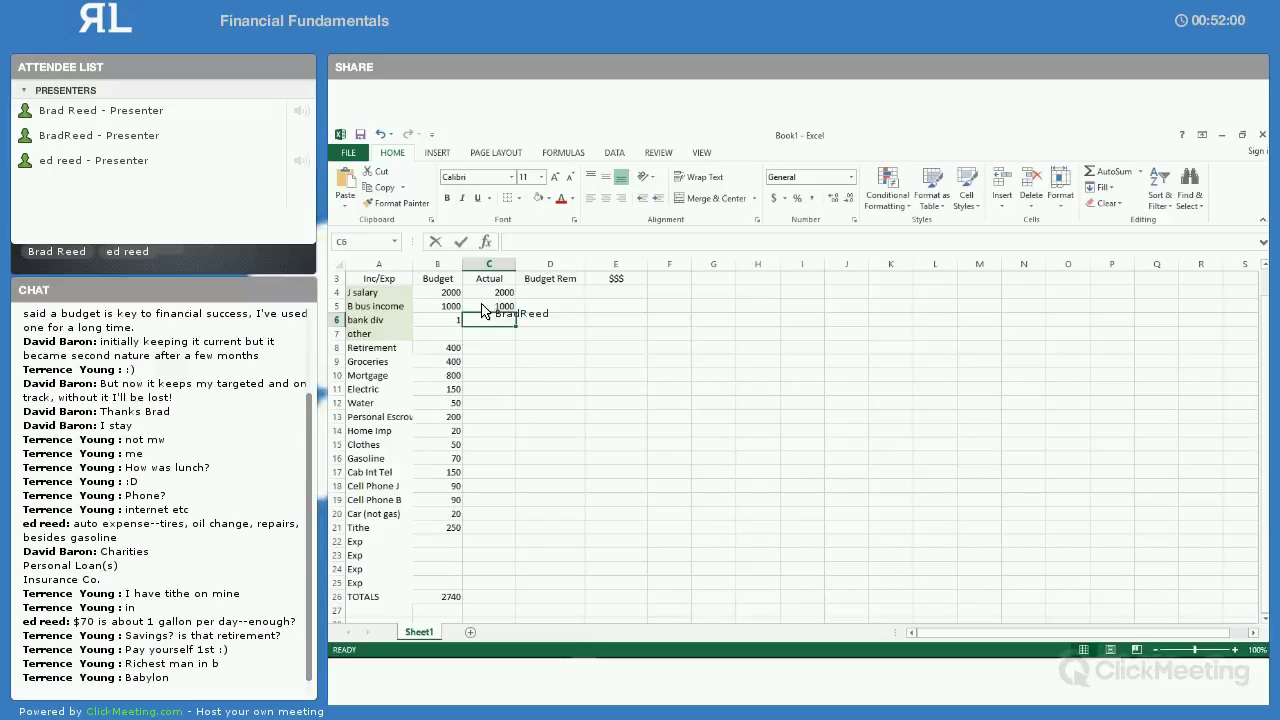
text(5)
key(Return)
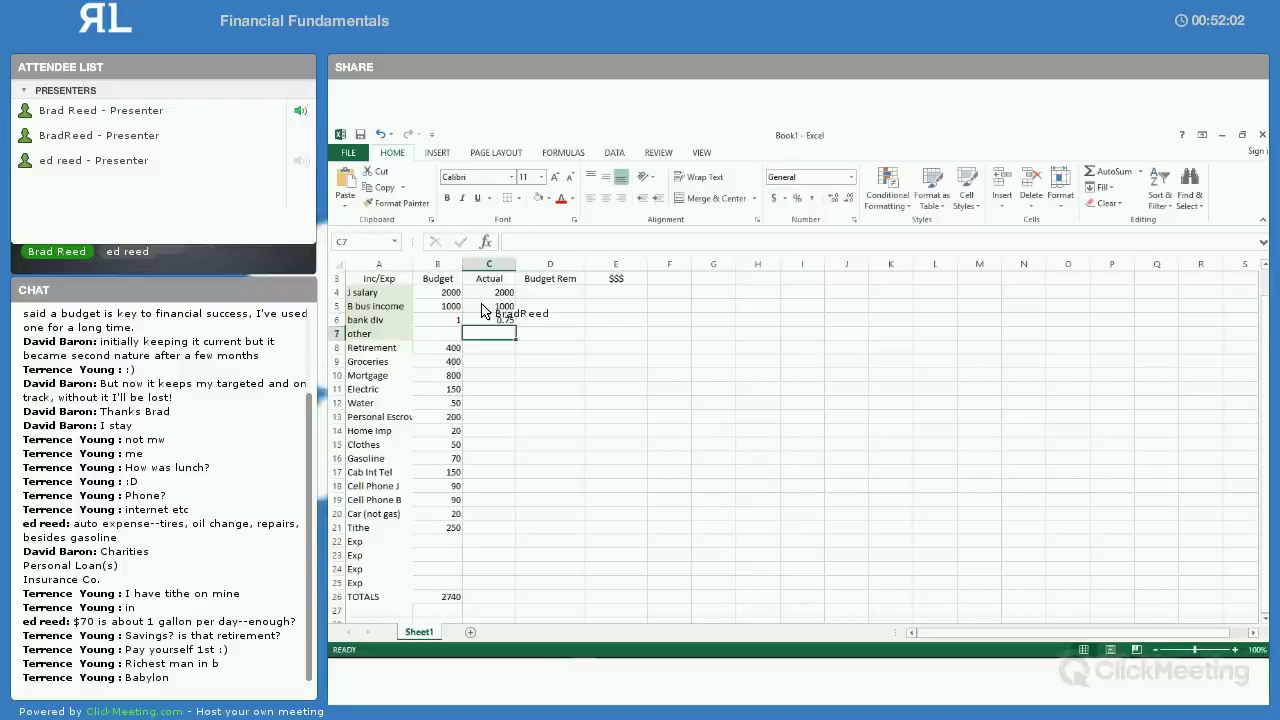
Enter actual amounts of 400 for Retirement, 420 for Groceries and 800 for Mortgage, leaving the other income row blank
key(Return)
text(400)
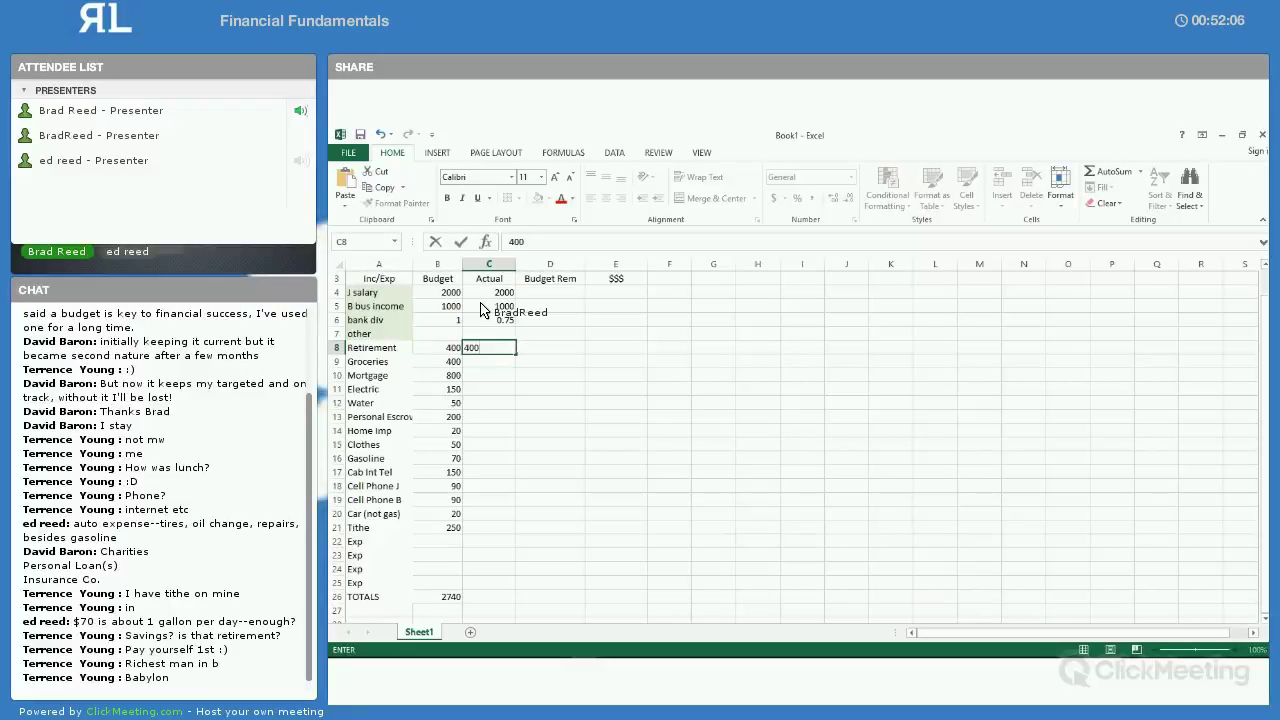
key(Return)
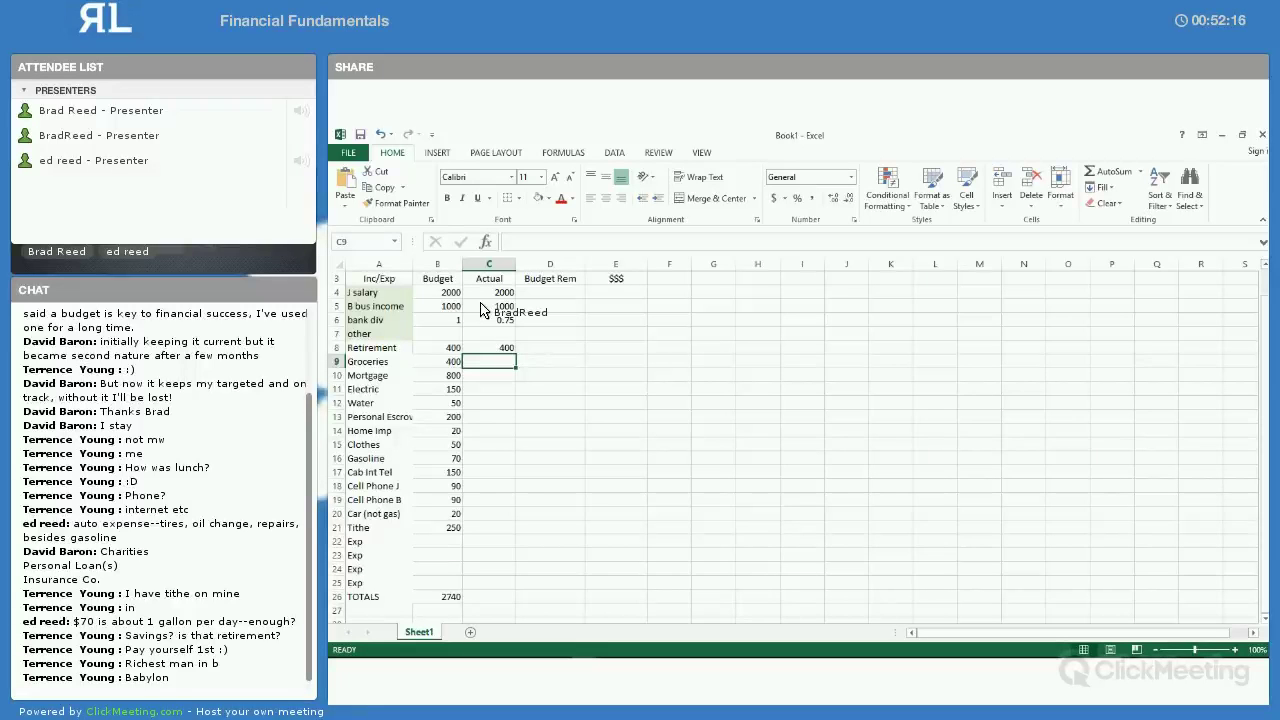
text(420)
key(Return)
text(800)
key(Return)
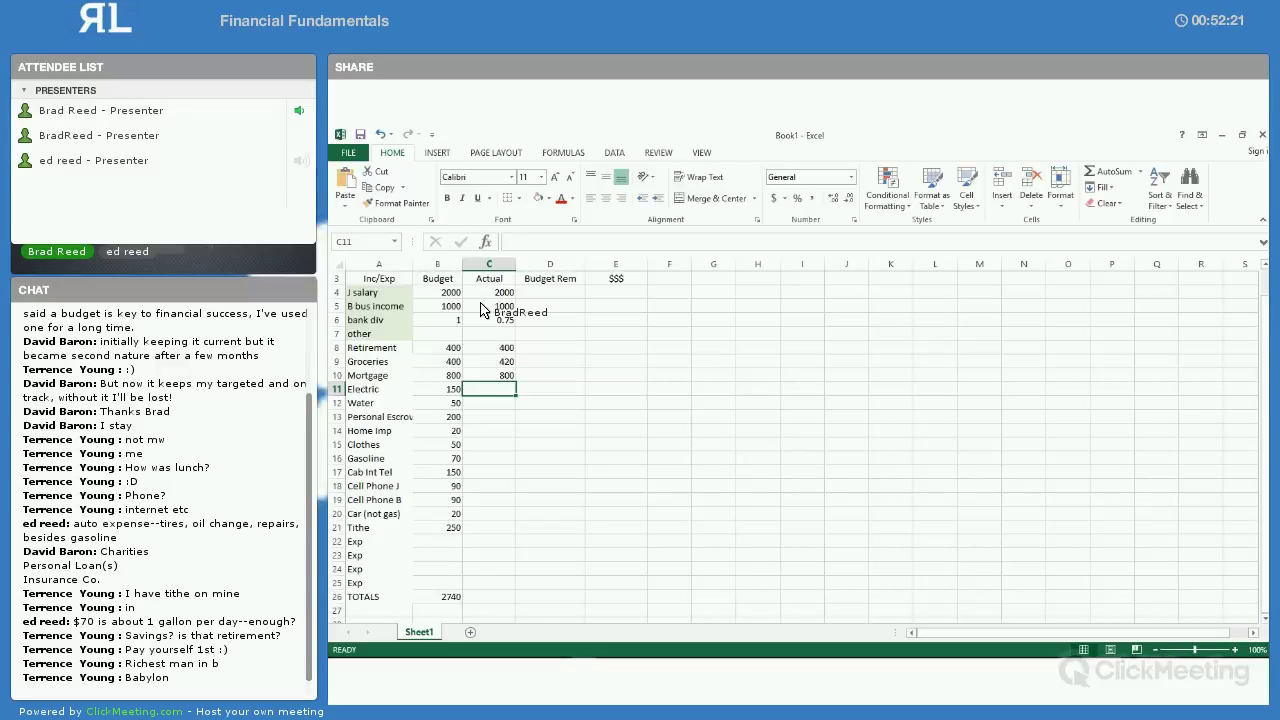
Enter actual amounts of 125 for Electric, 50 for Water, 200 for Personal Escrow and 0 for Home Imp
text(125)
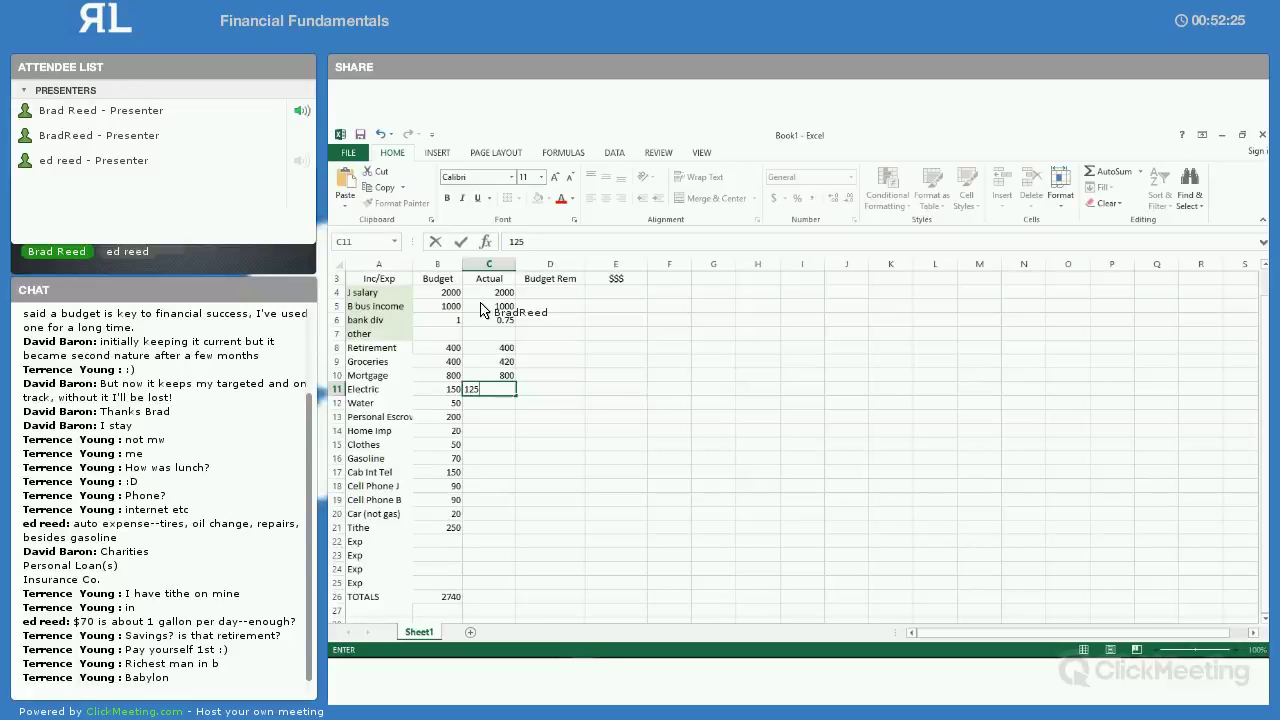
key(Return)
key(Return)
text(200)
key(Return)
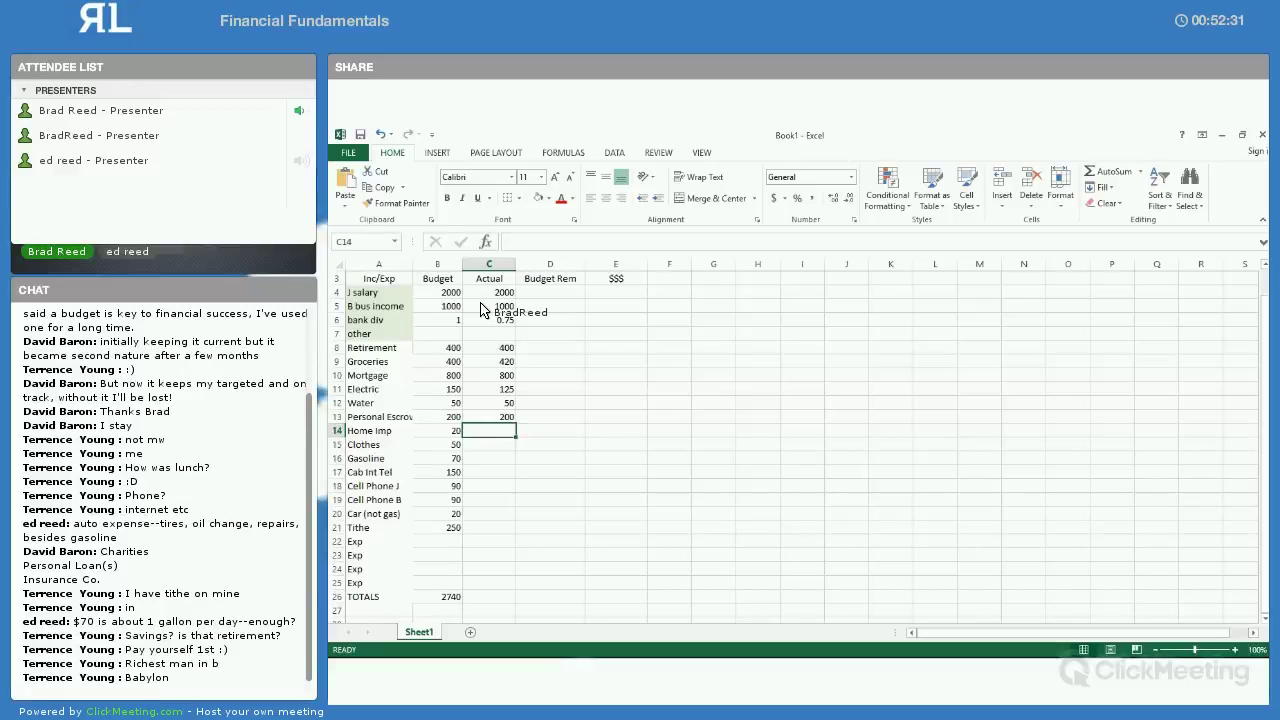
text(0)
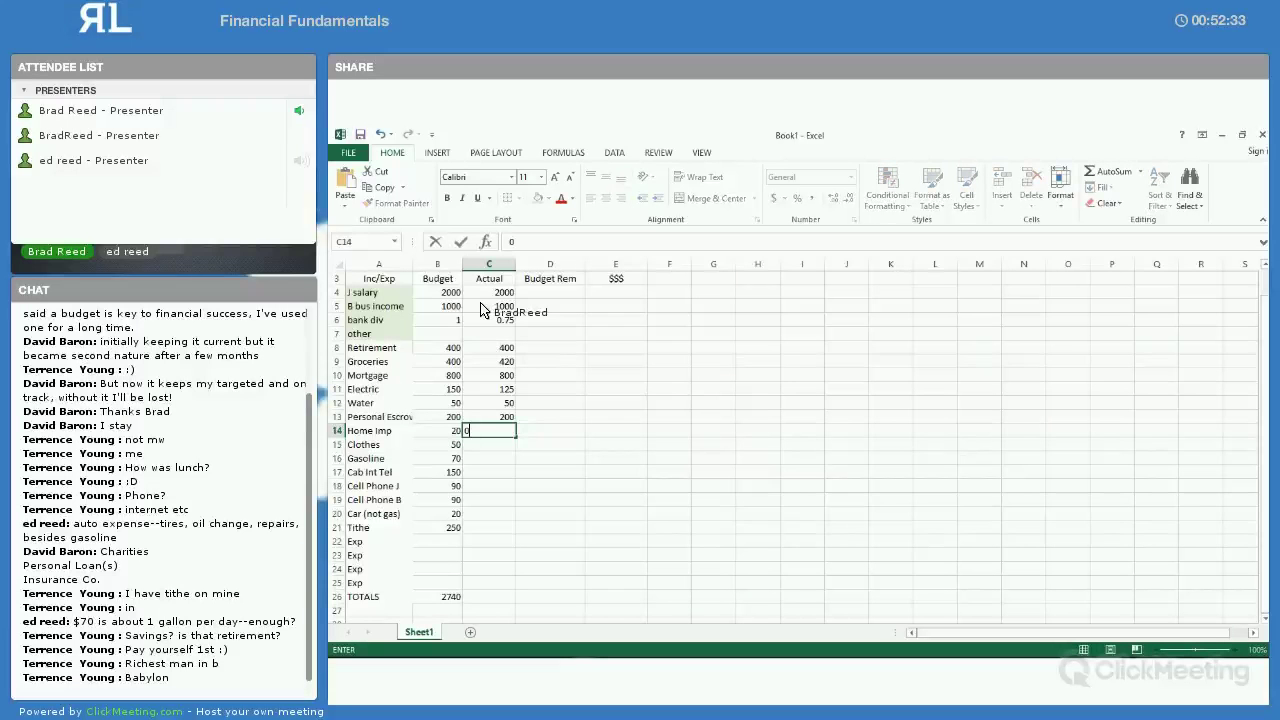
key(Return)
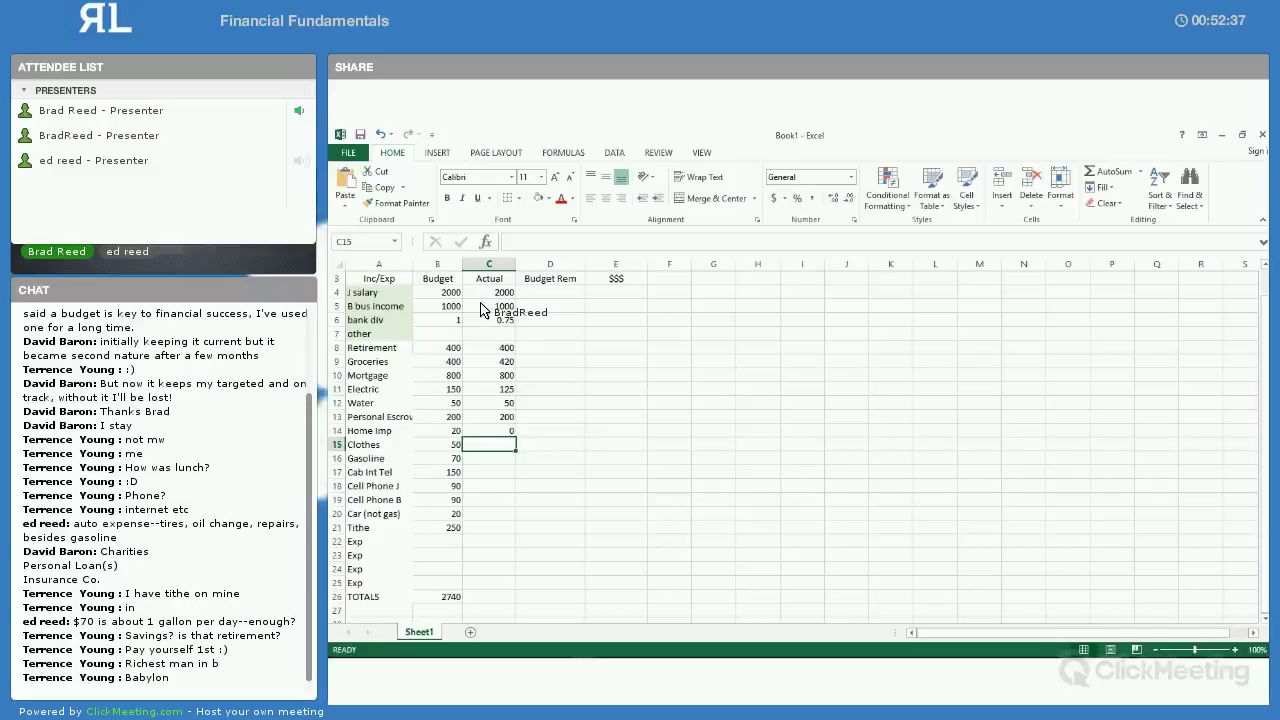
Enter actual amounts of 75 for Clothes, 55 for Gasoline and 150 for Cab Int Tel
text(75)
key(Return)
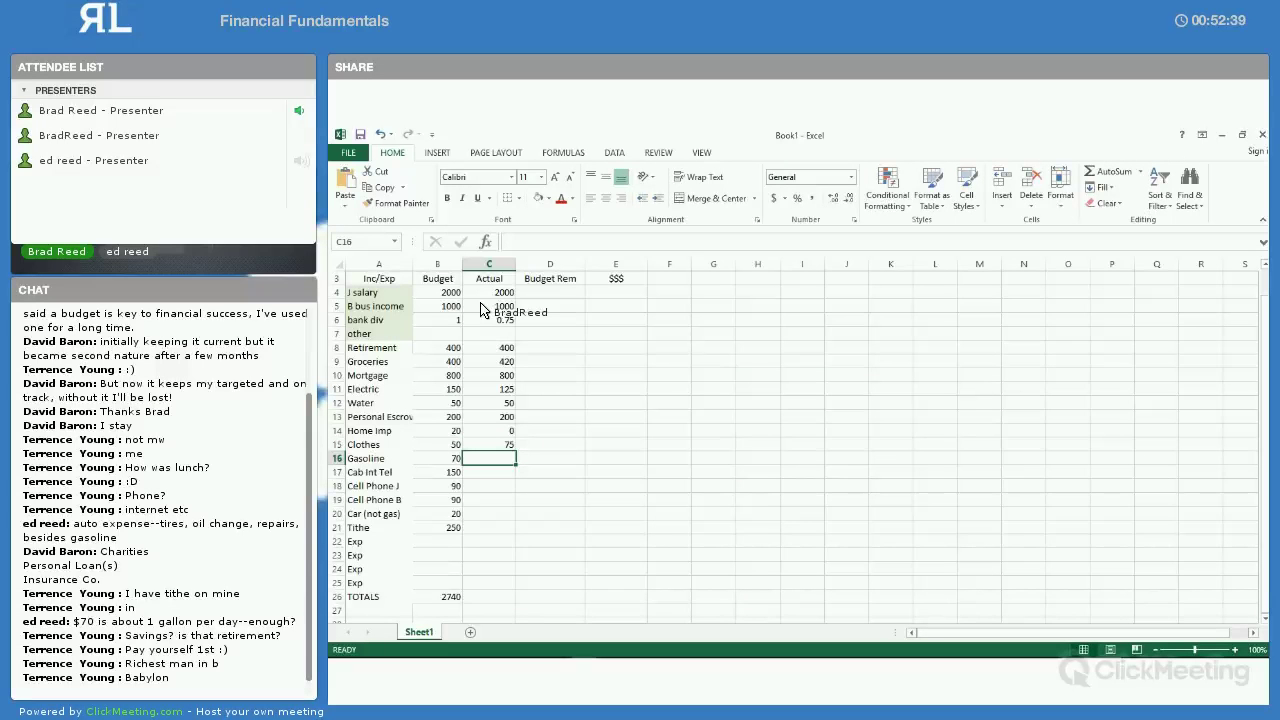
text(55)
key(Return)
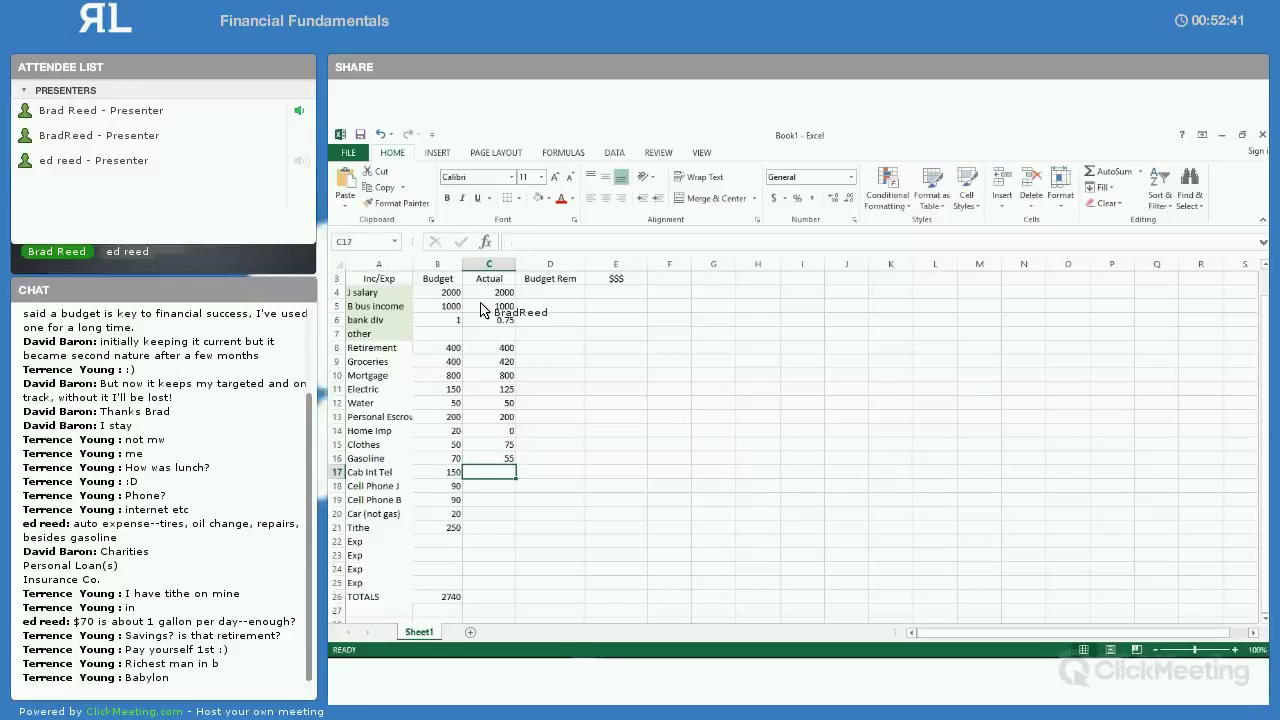
text(150)
key(Return)
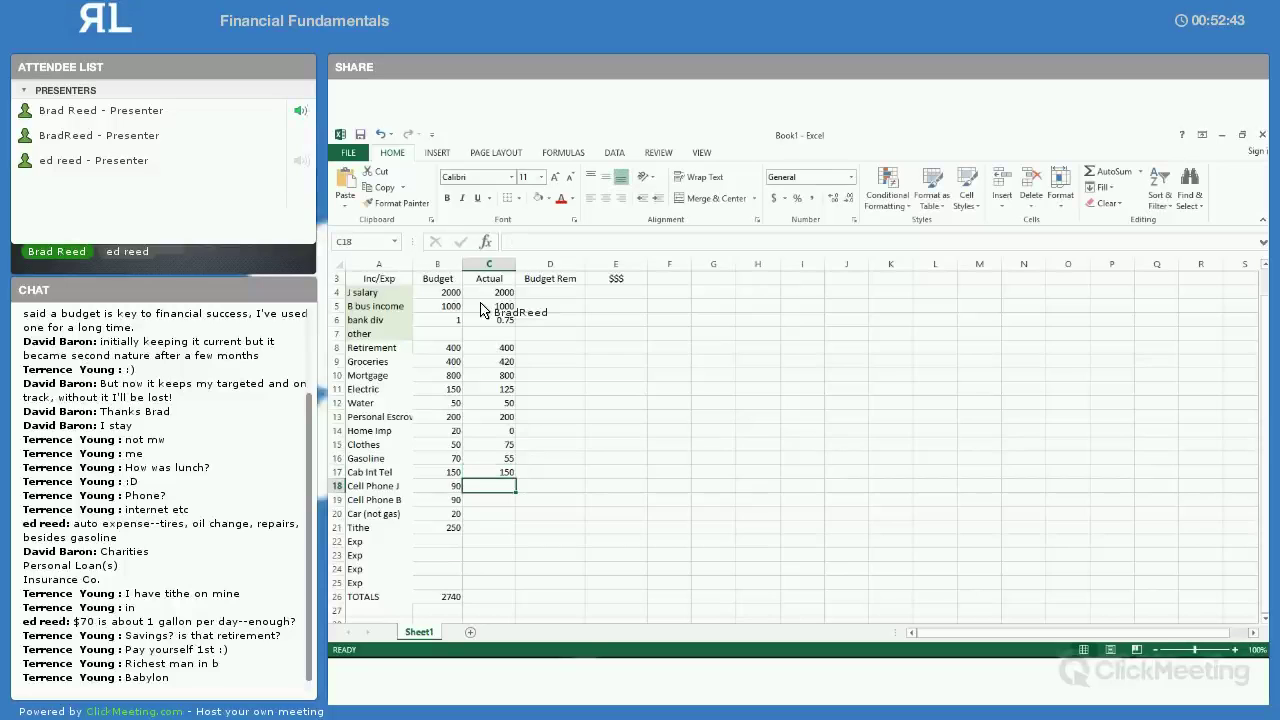
Enter actual amounts of 90 for each cell phone and 250 for Tithe, leaving Car (not gas) blank
text(90)
key(Return)
text(90)
key(Return)
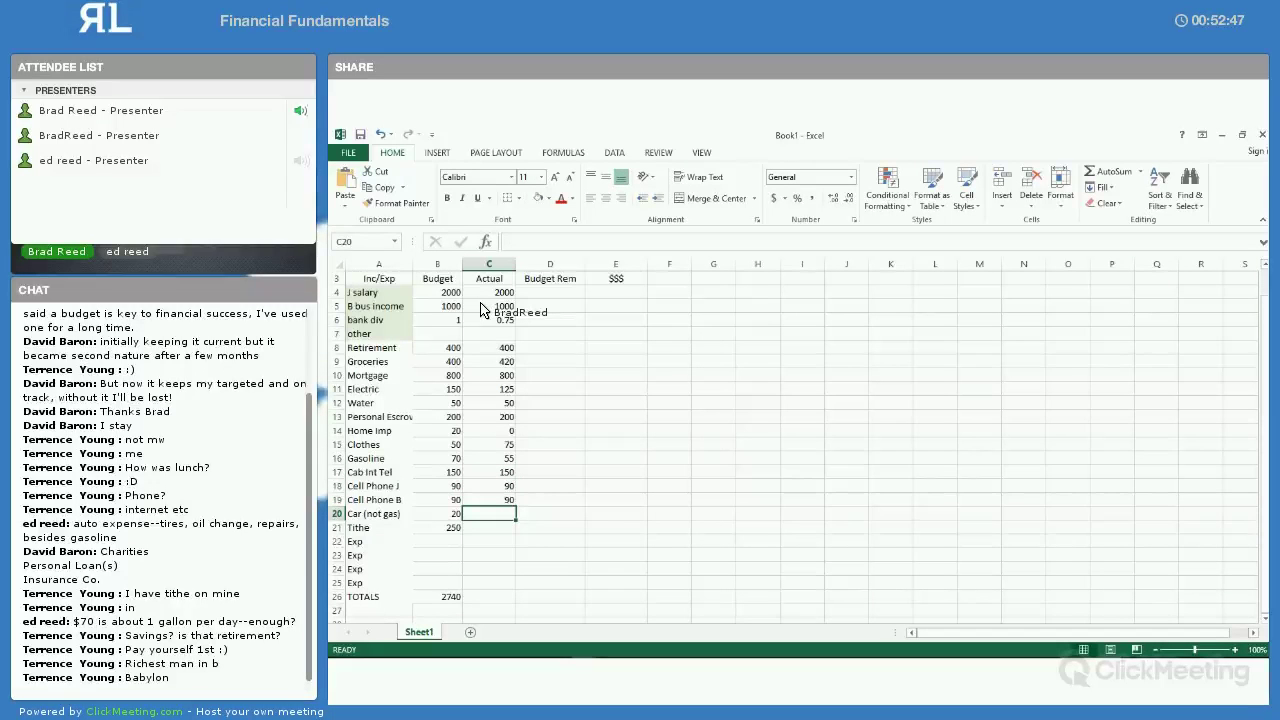
key(Return)
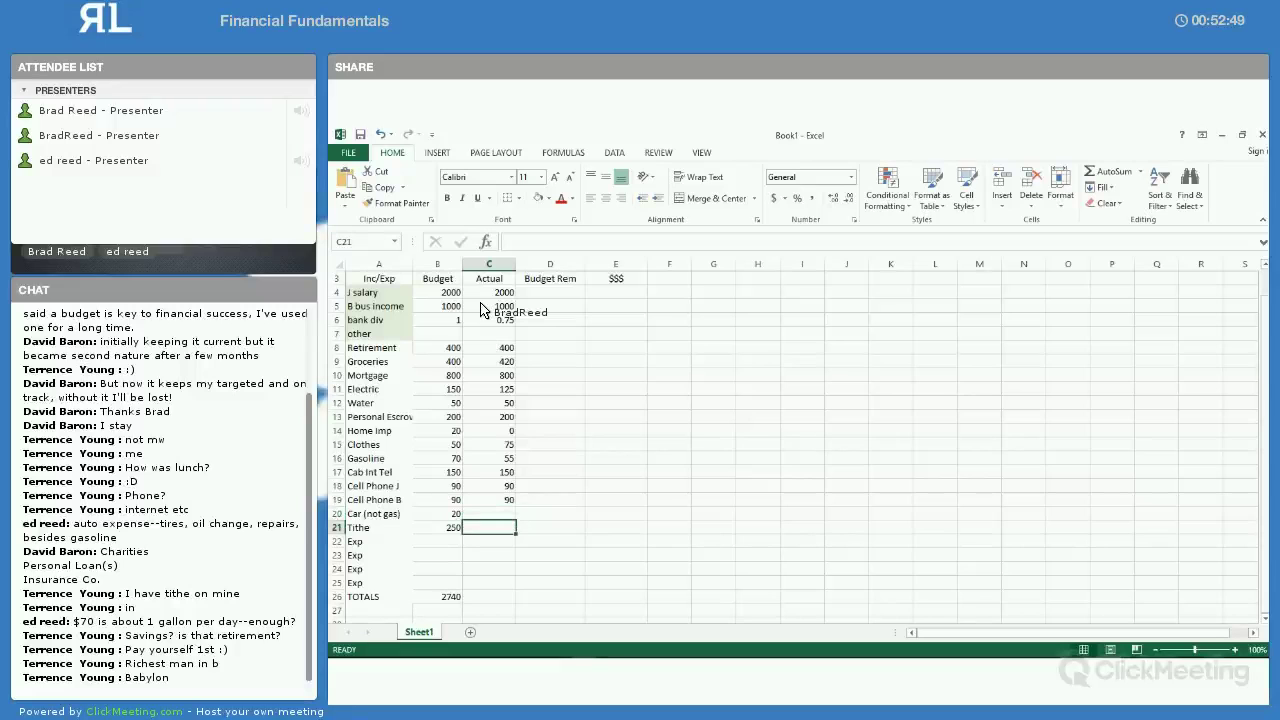
text(250)
key(Return)
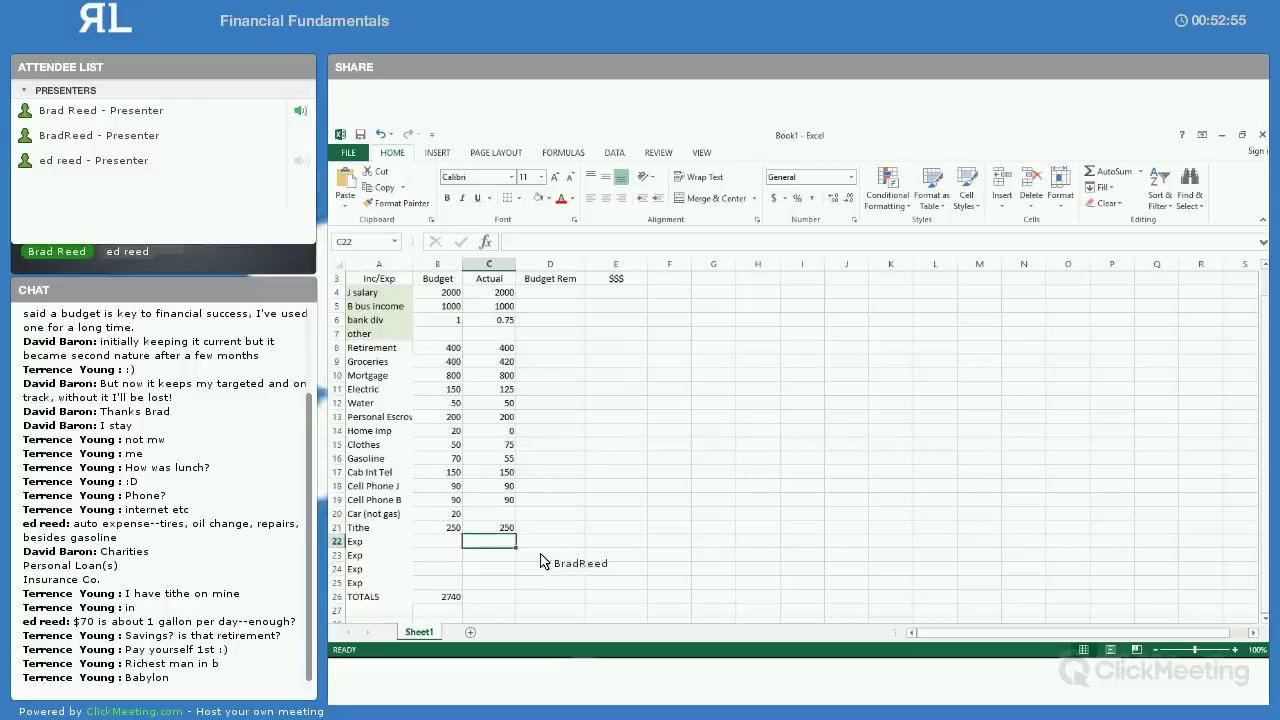
click(500, 597)
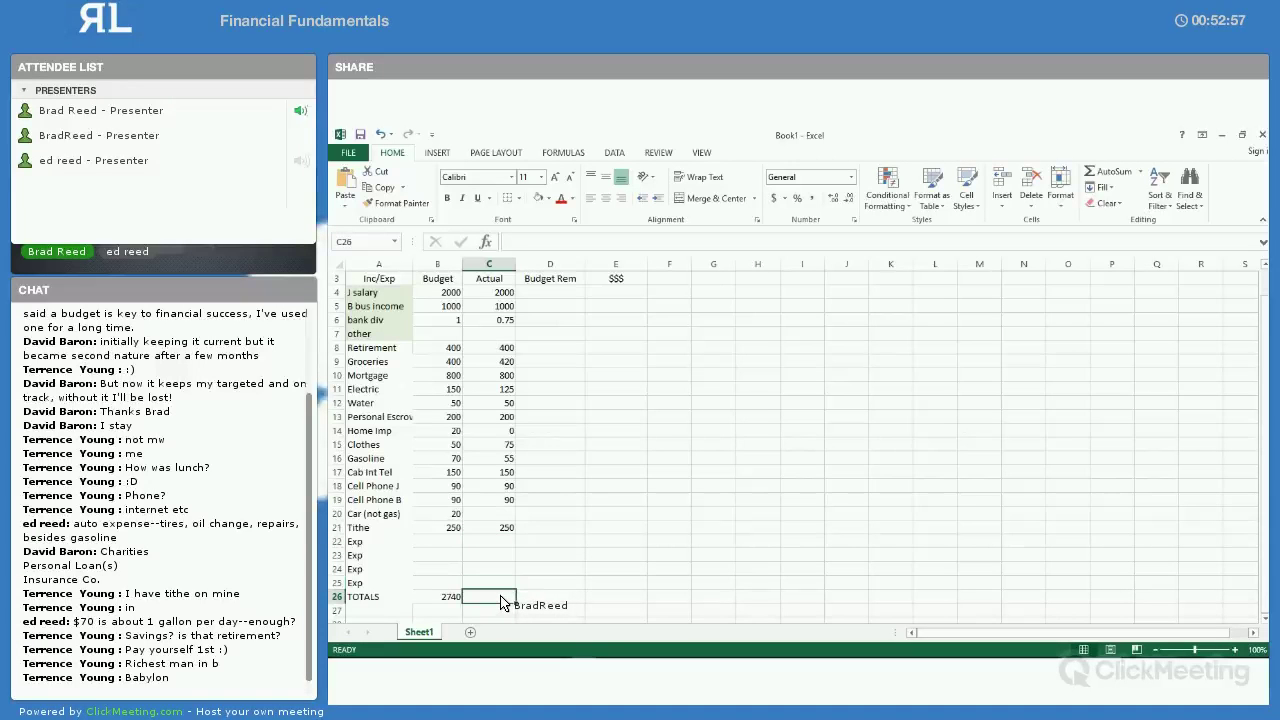
text(=)
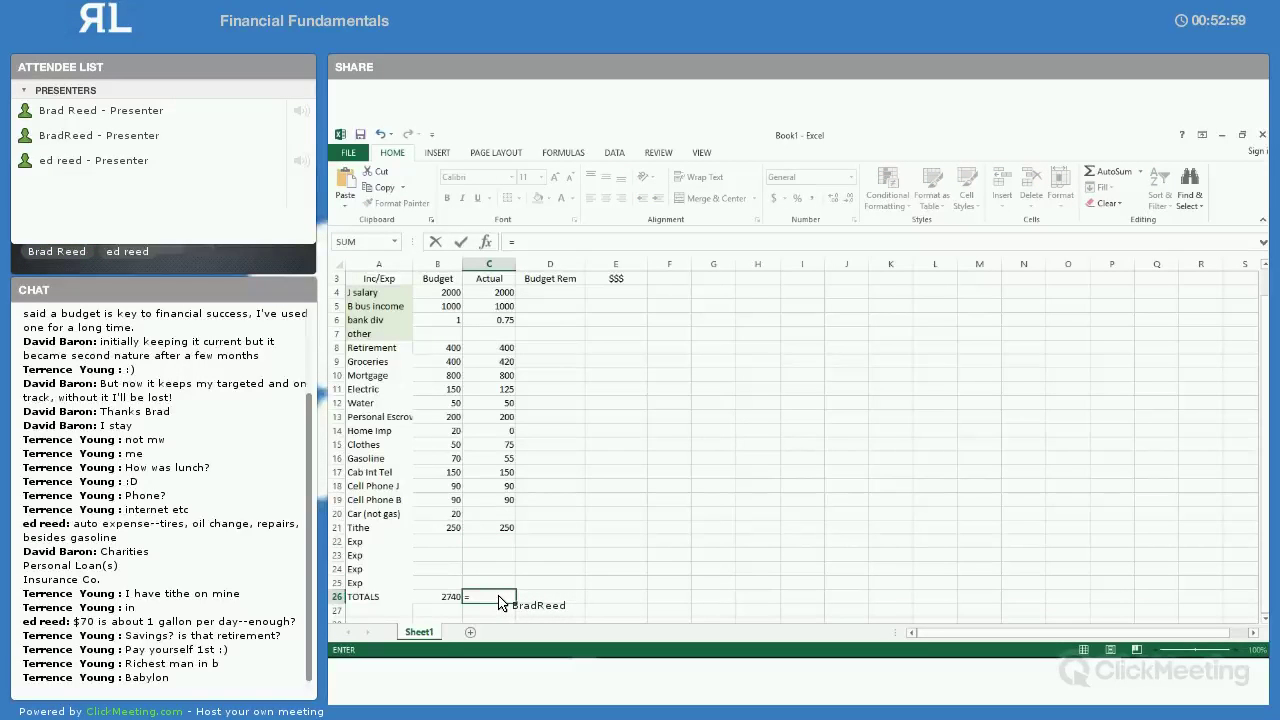
key(BackSpace)
Copy the SUM formula from the Budget total to the Actual column's TOTALS cell, C26
key(Left)
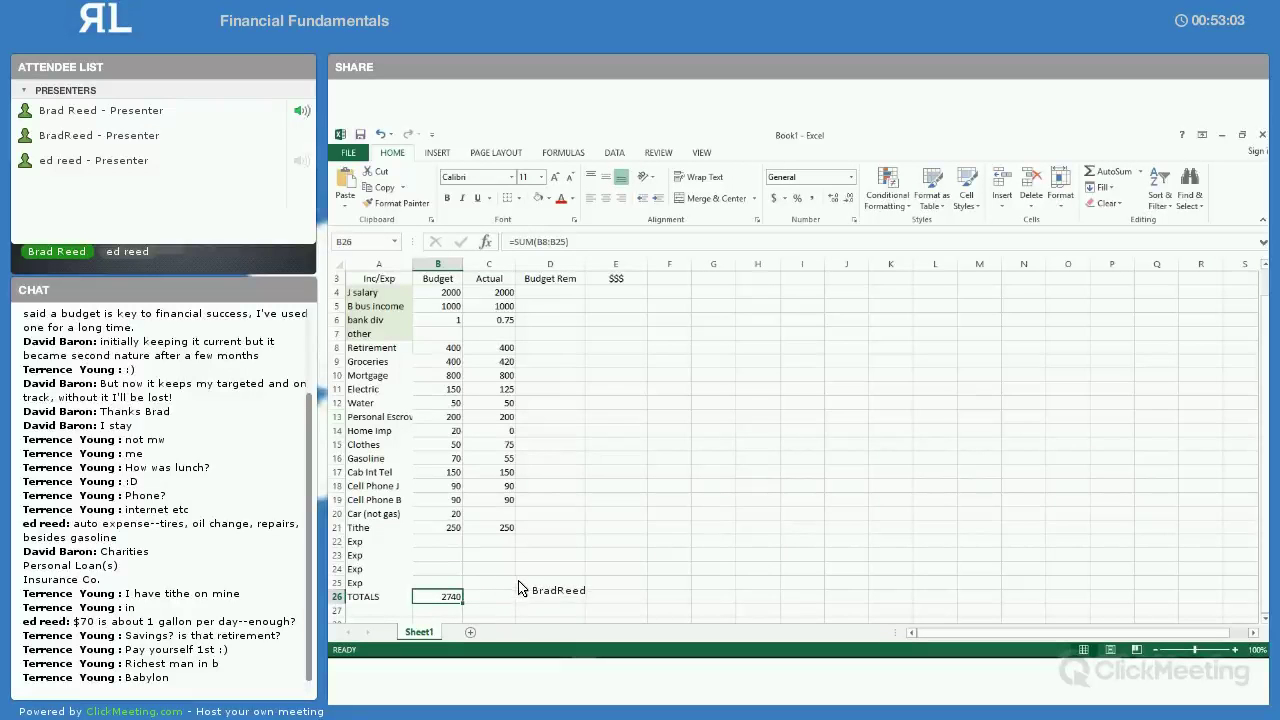
key(ctrl+c)
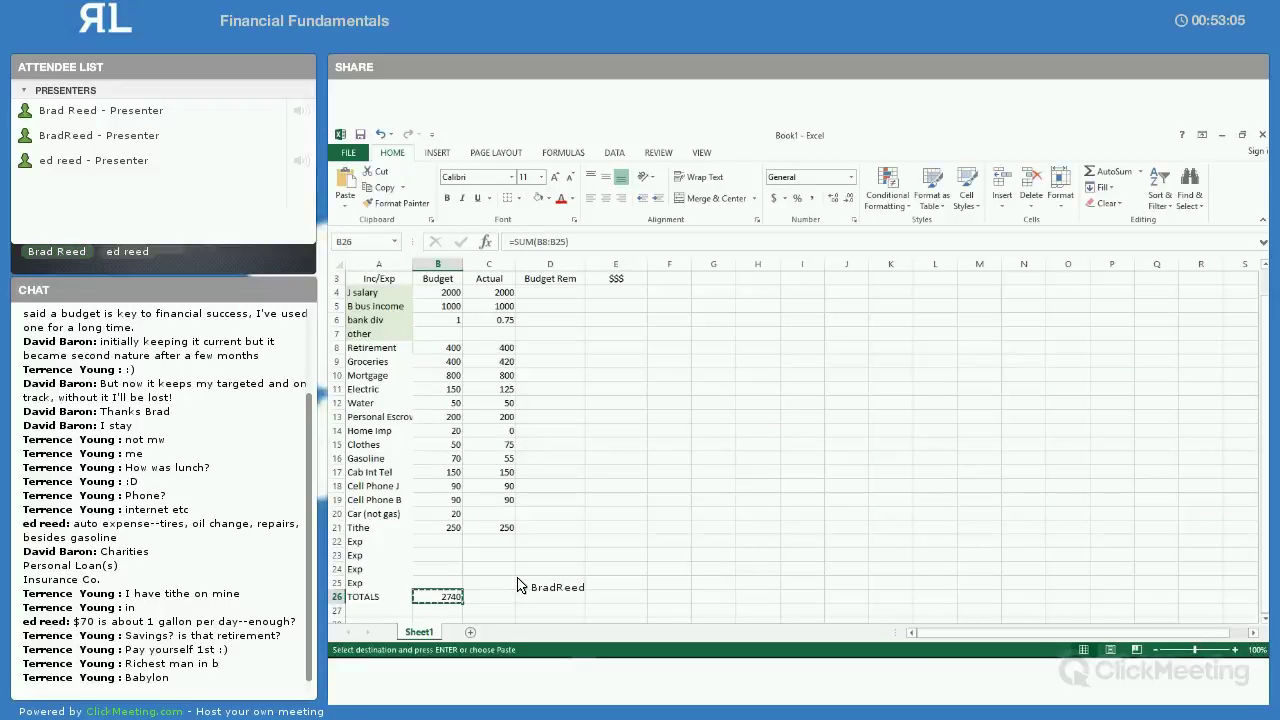
right_click(436, 599)
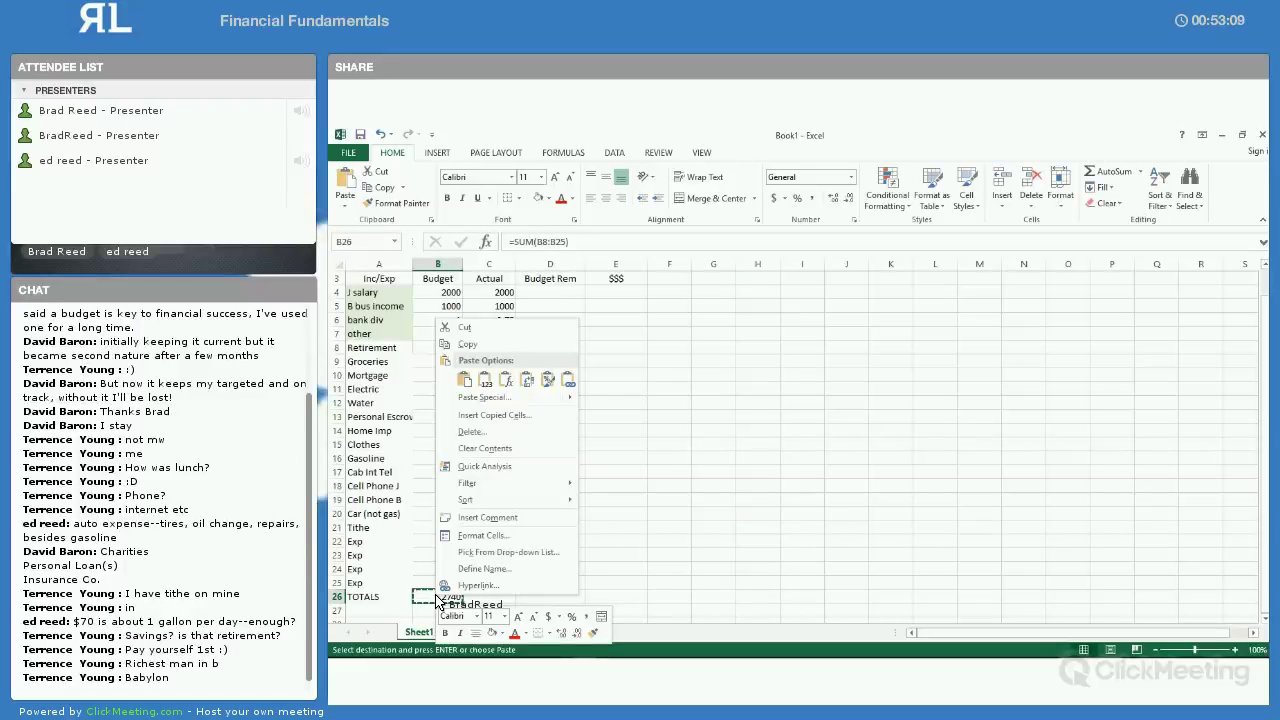
key(Escape)
click(490, 598)
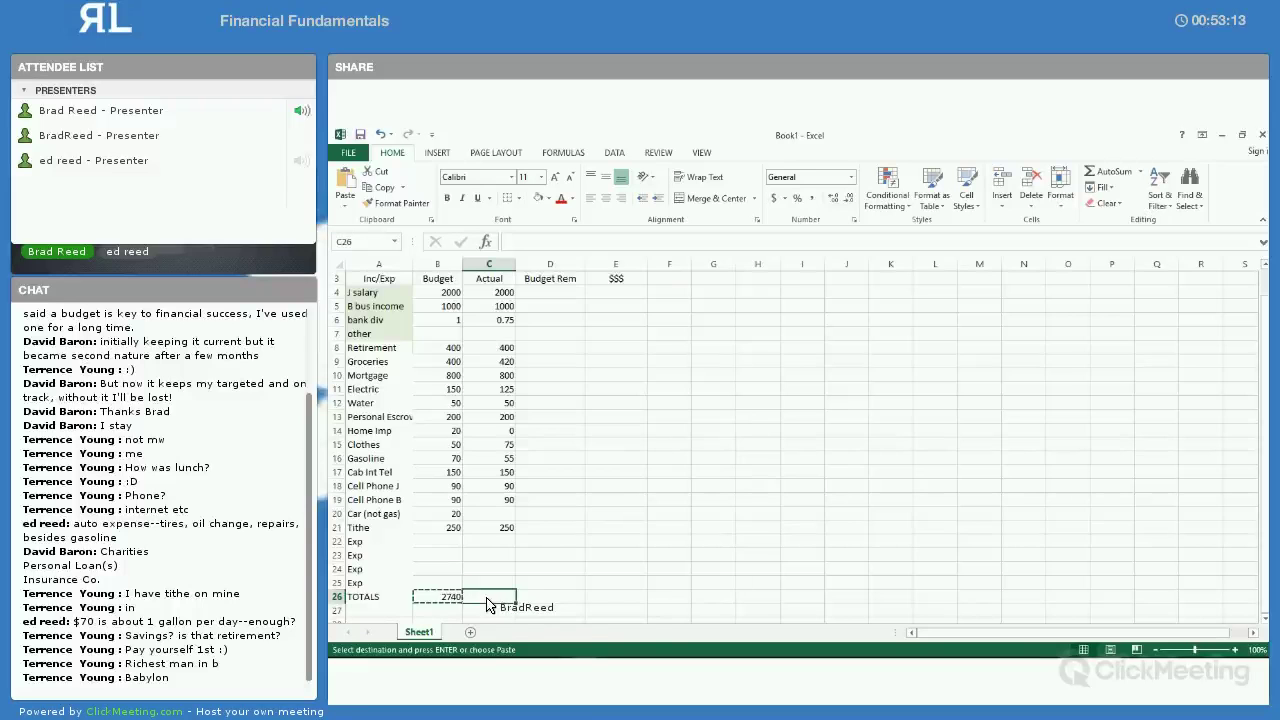
right_click(489, 599)
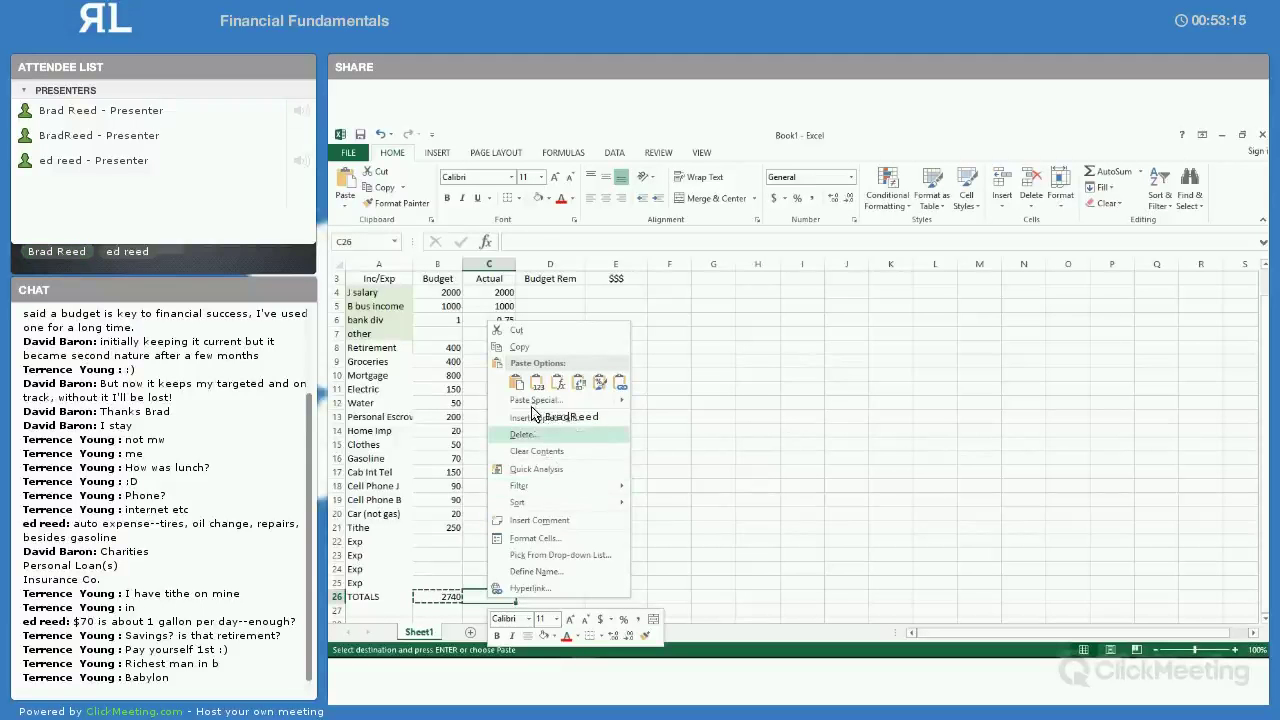
mouse_move(546, 404)
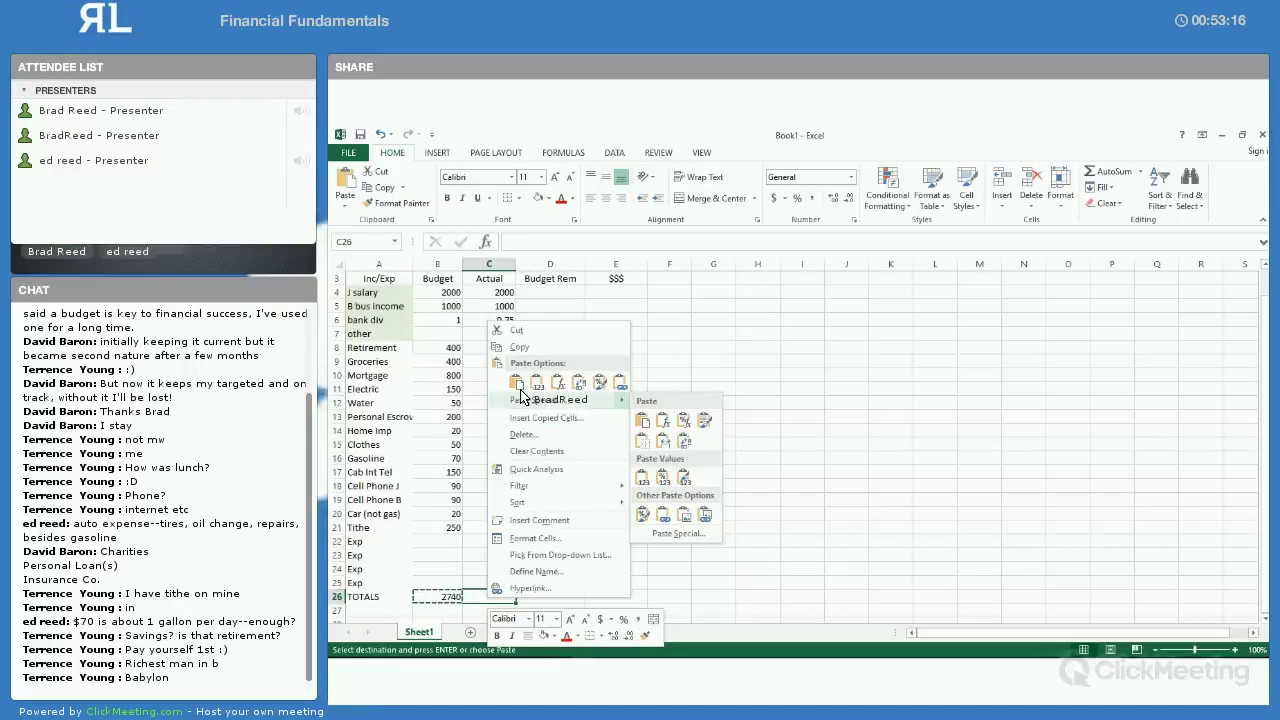
click(516, 386)
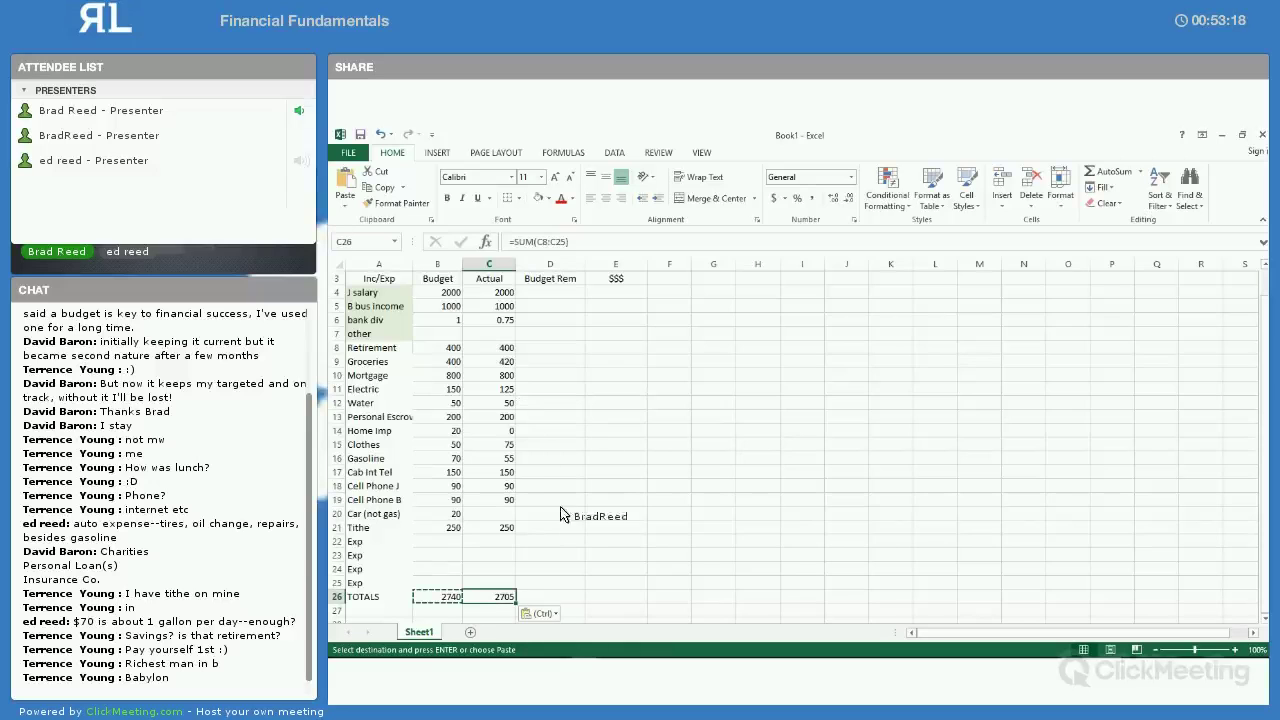
click(583, 570)
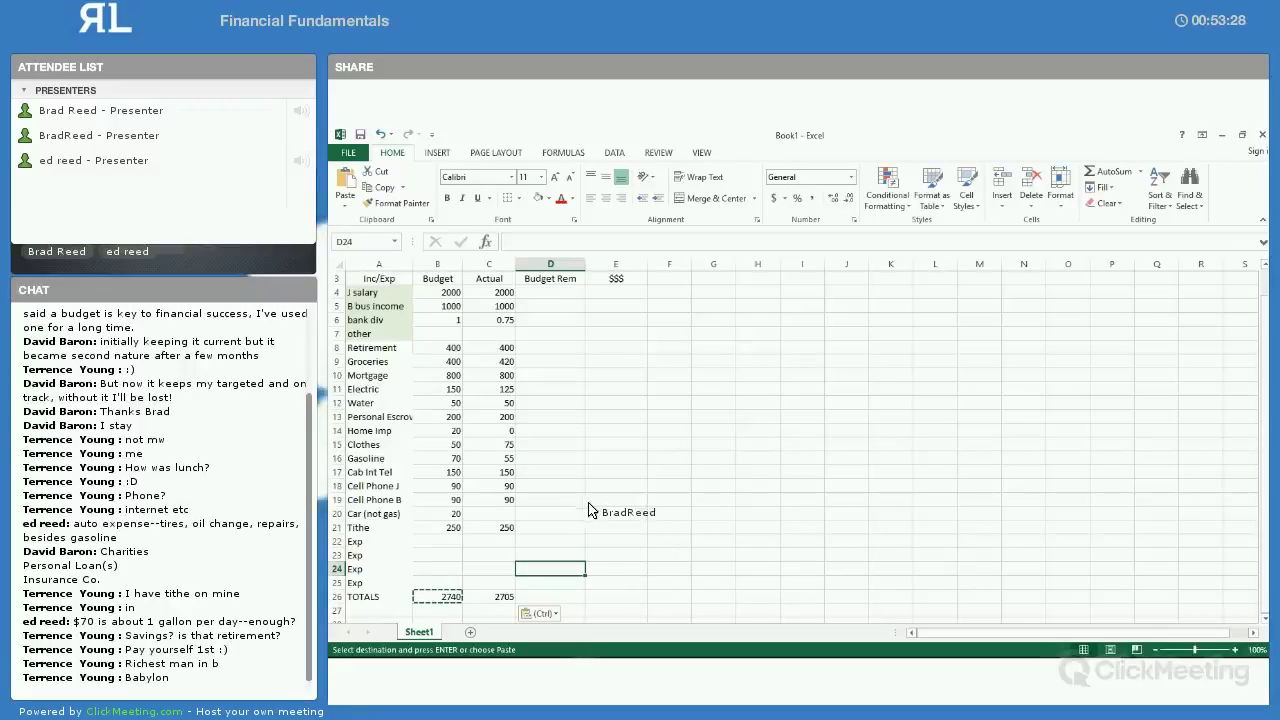
Try to calculate the J salary row's Budget Rem in D4 with the formula =B4-C4
click(550, 293)
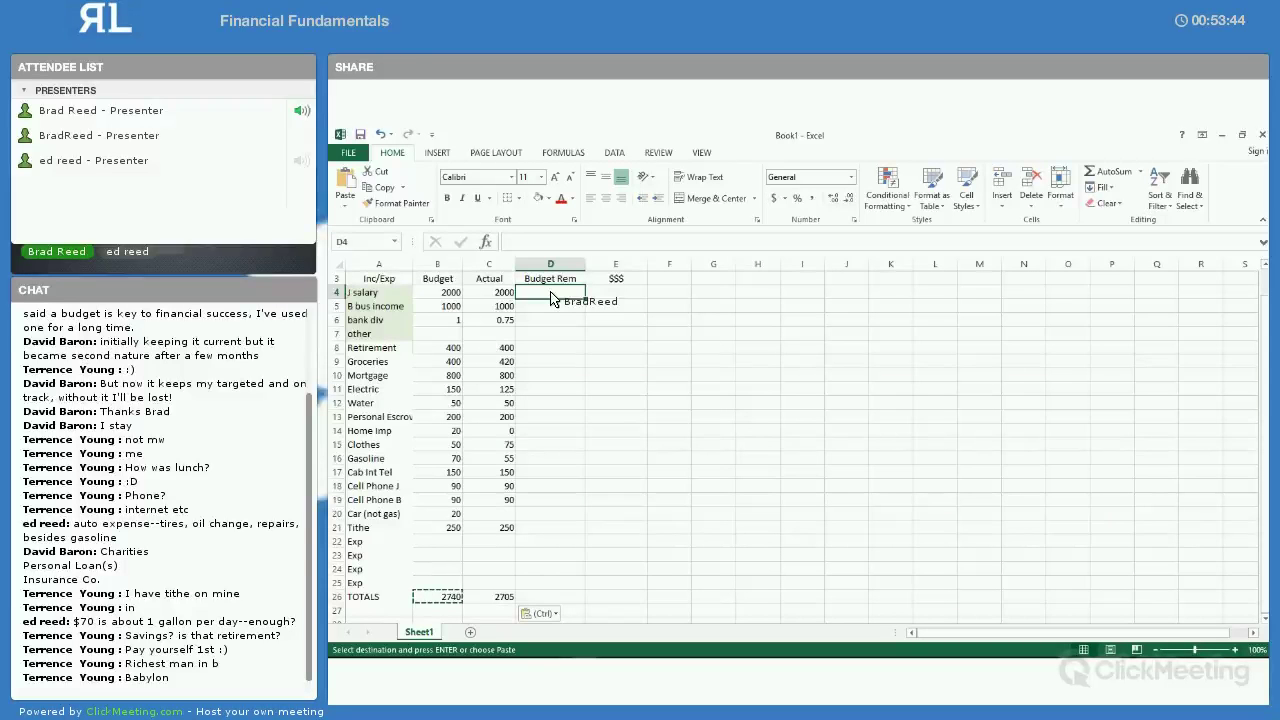
text(=)
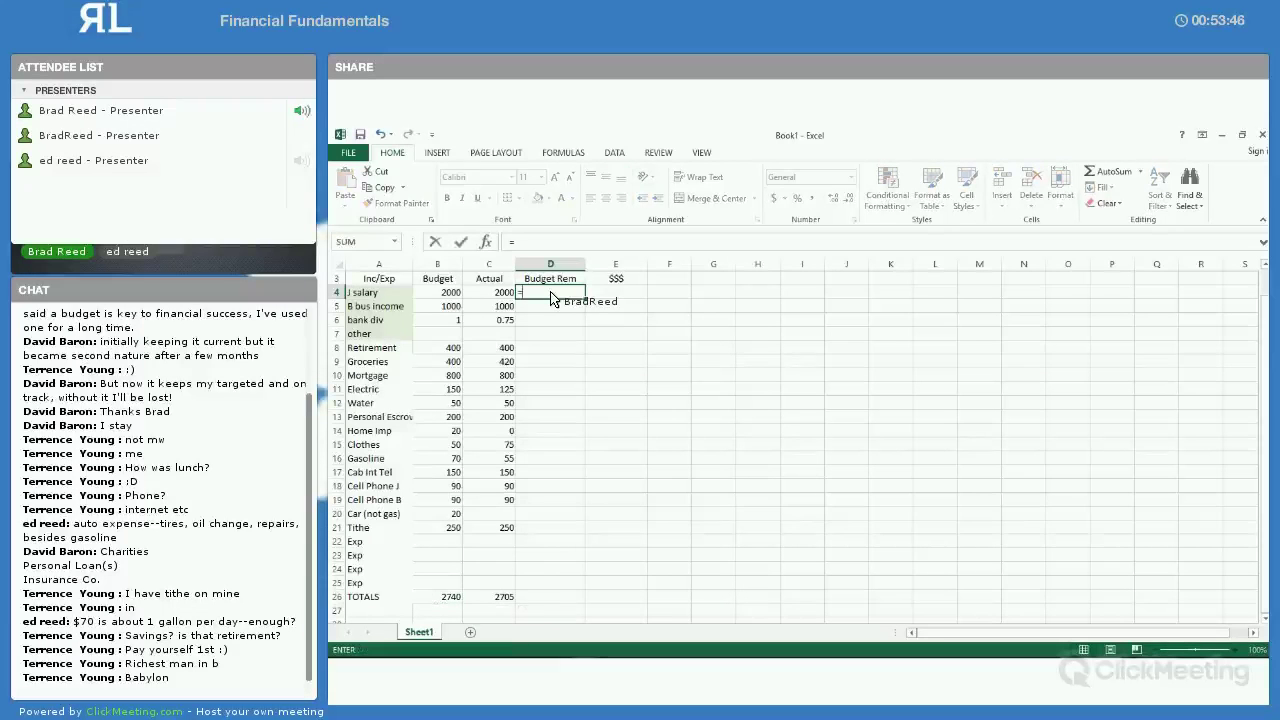
click(448, 294)
text(-)
click(489, 294)
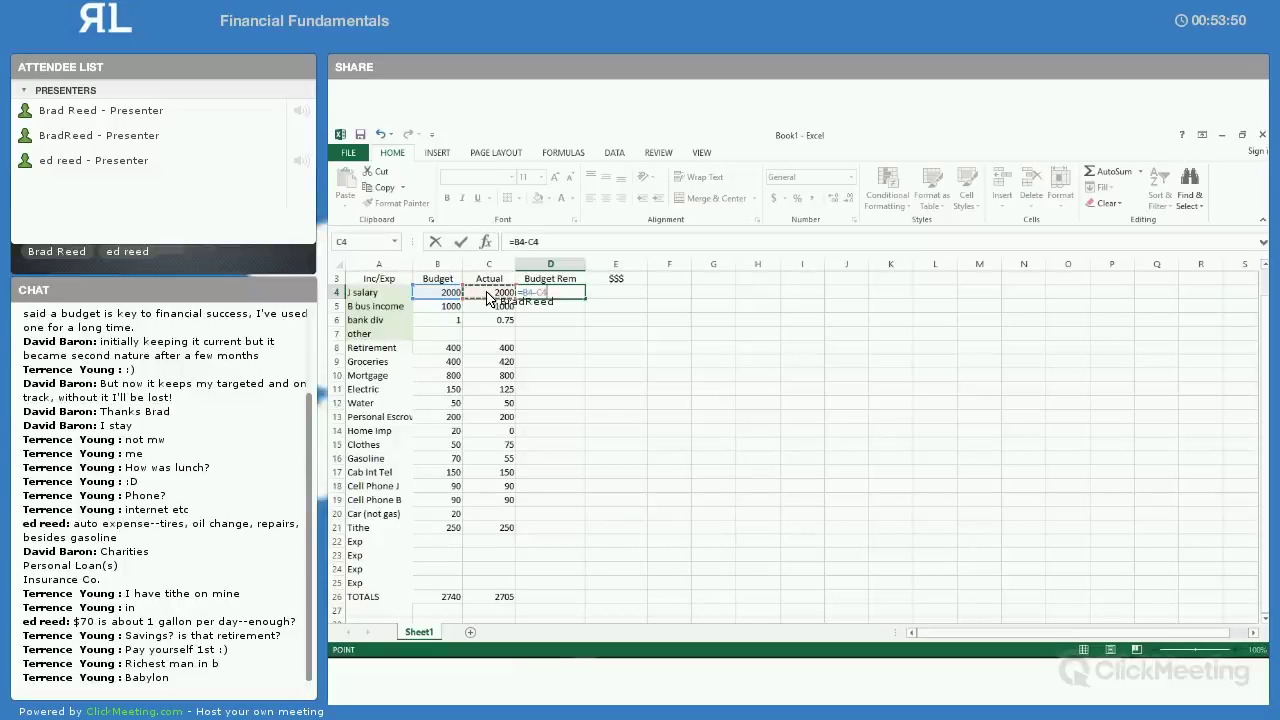
key(Return)
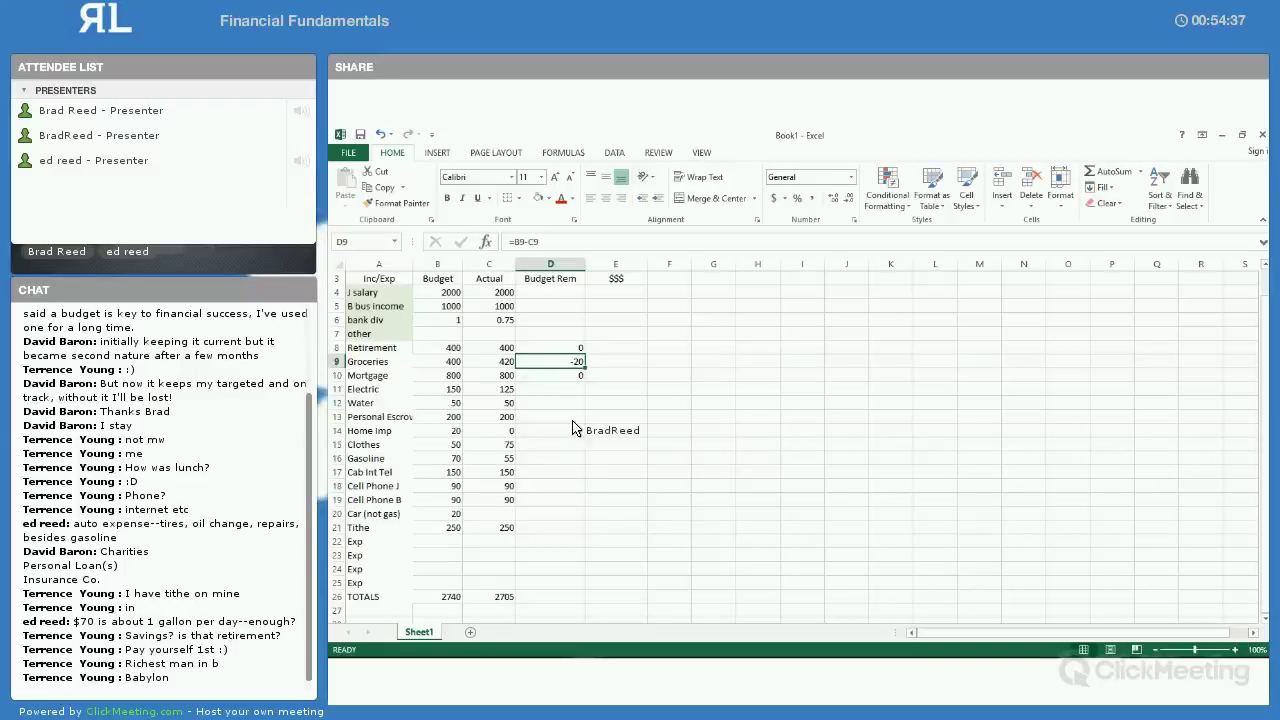
Begin an IF formula in Retirement's Budget Rem cell, D8, with the logical test C8>=B8
click(565, 347)
click(516, 244)
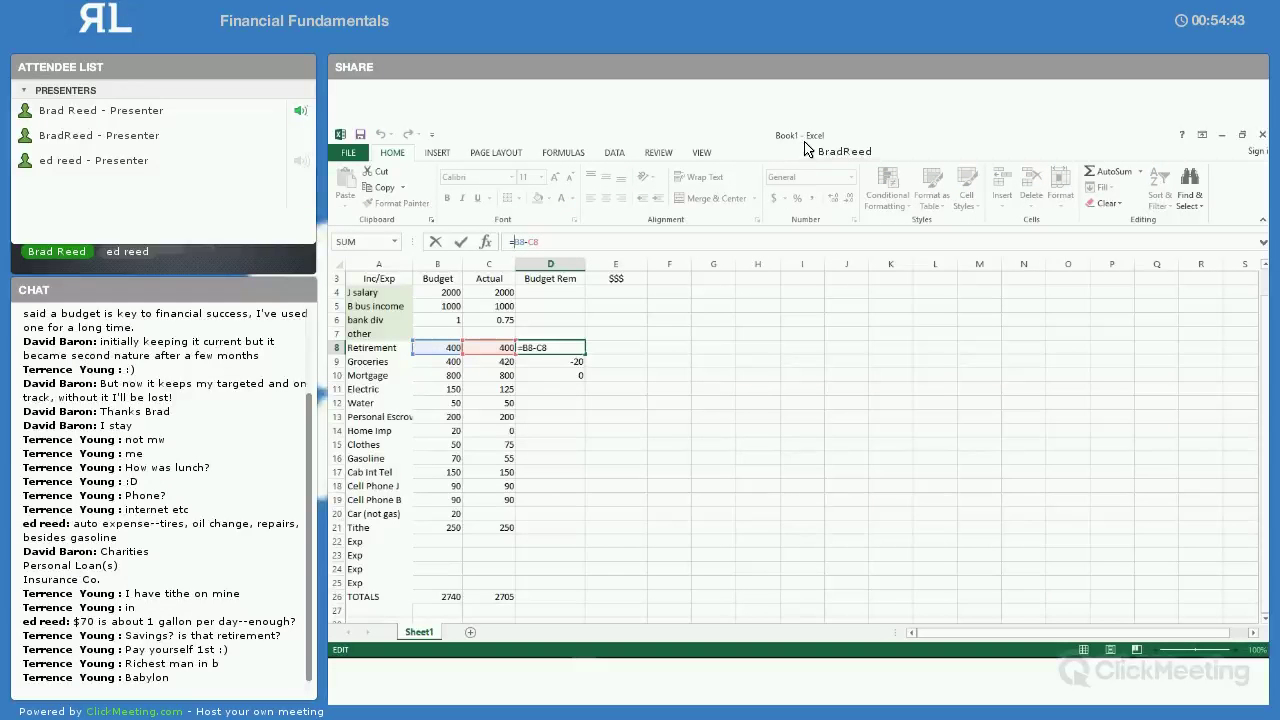
text(IF)
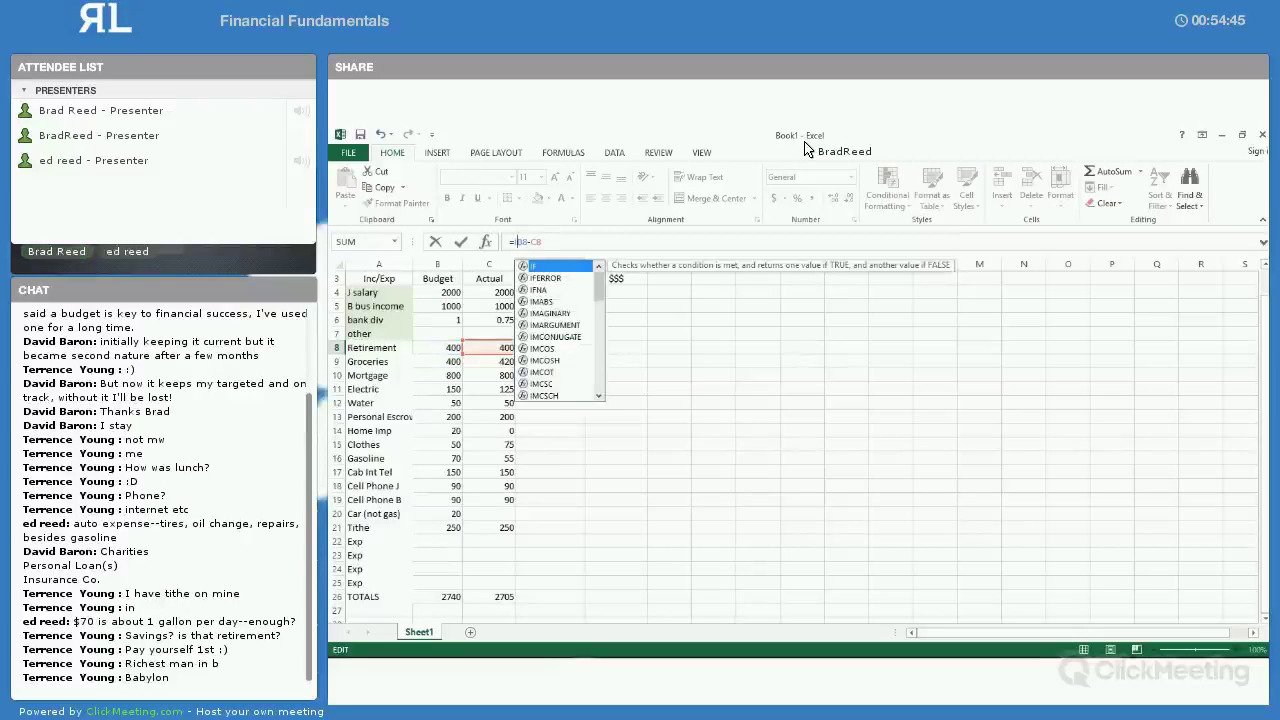
text(()
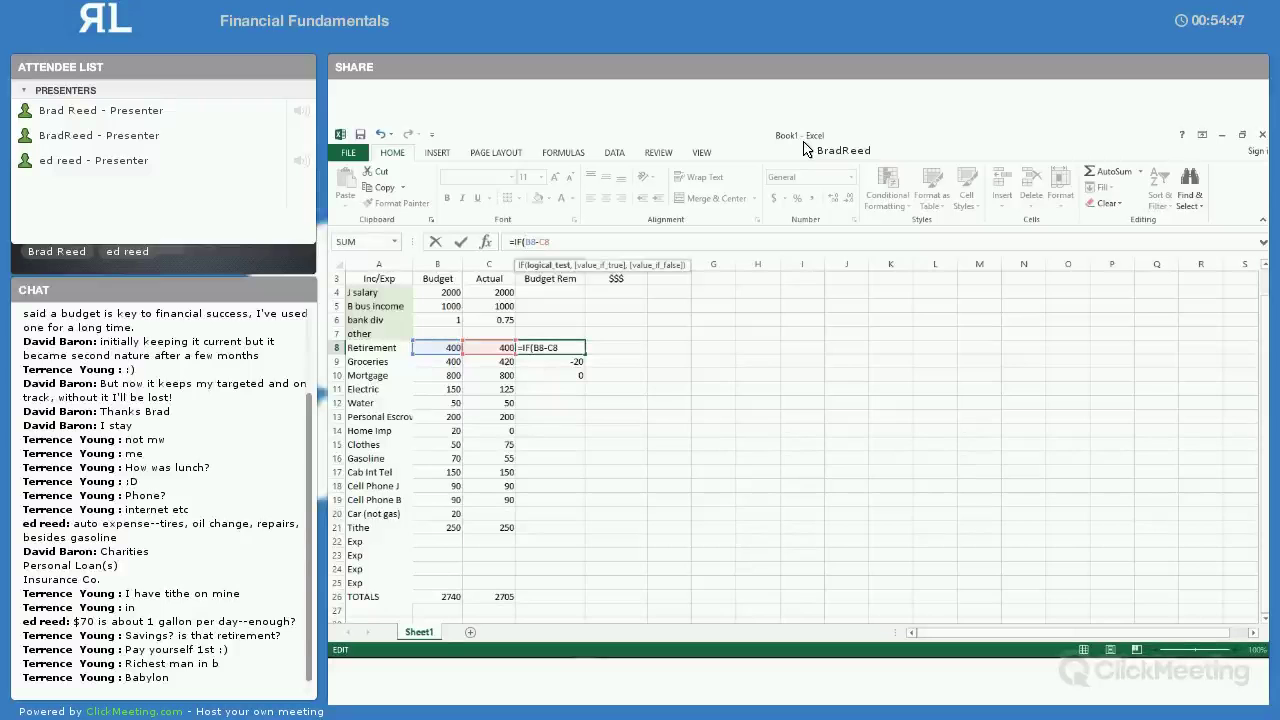
click(490, 350)
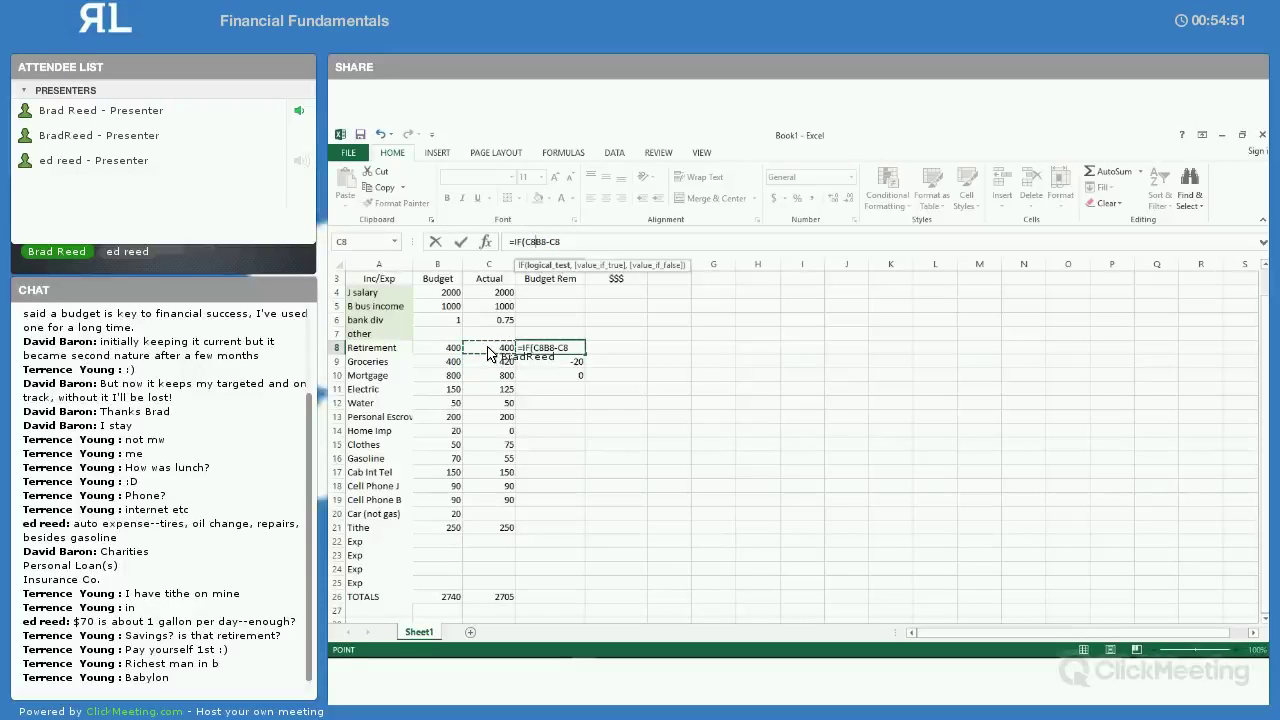
text(>)
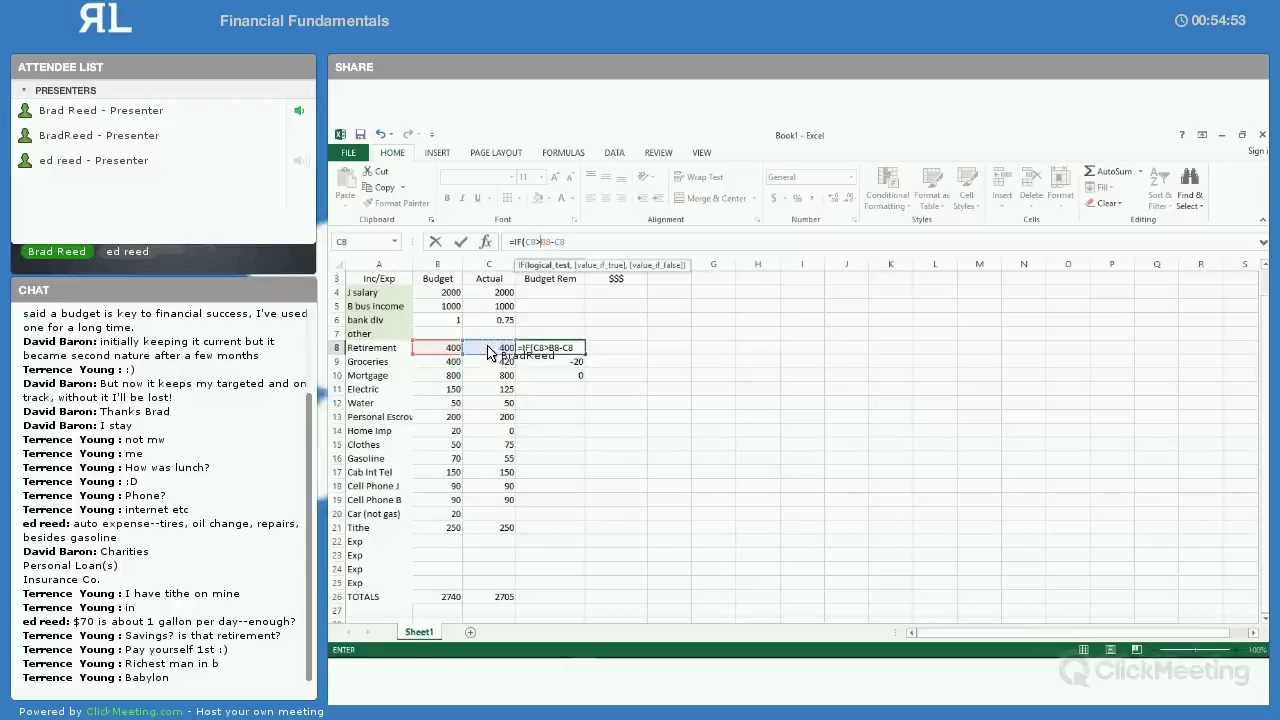
text(=)
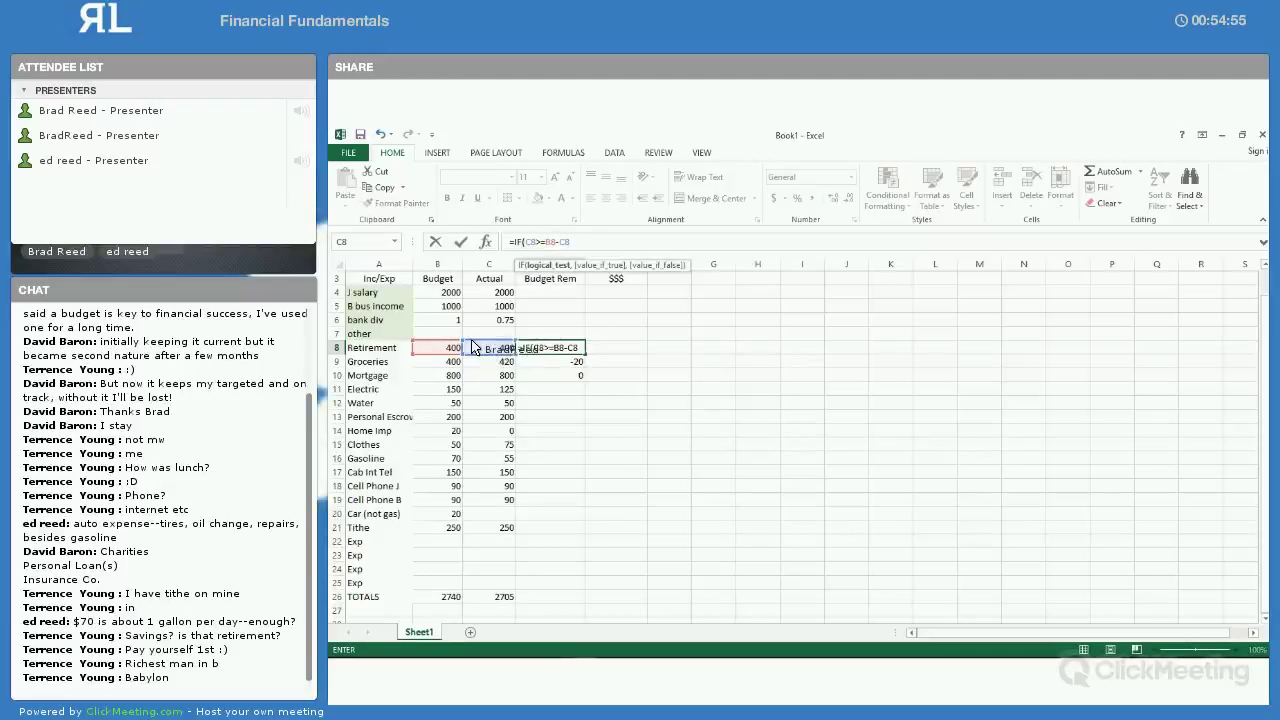
click(447, 350)
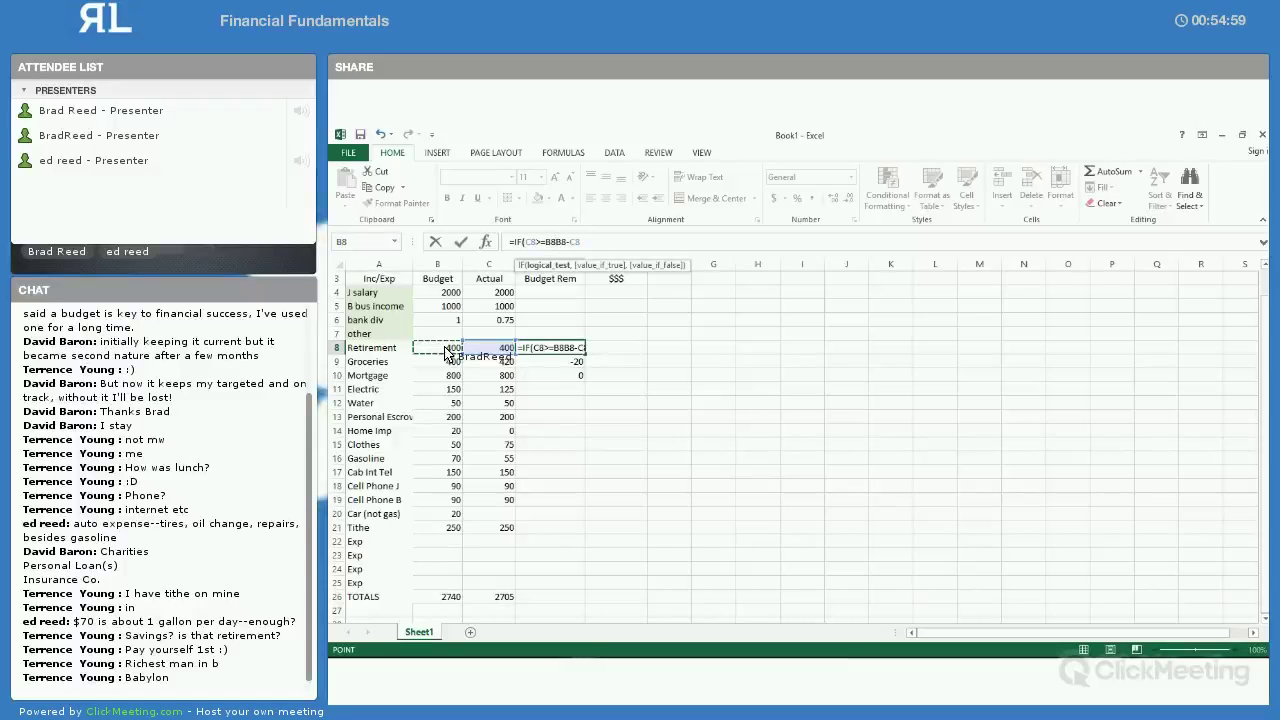
Complete D8's IF formula with 0 if true and B8-C8 if false, removing the leftover original formula text
text(,0,)
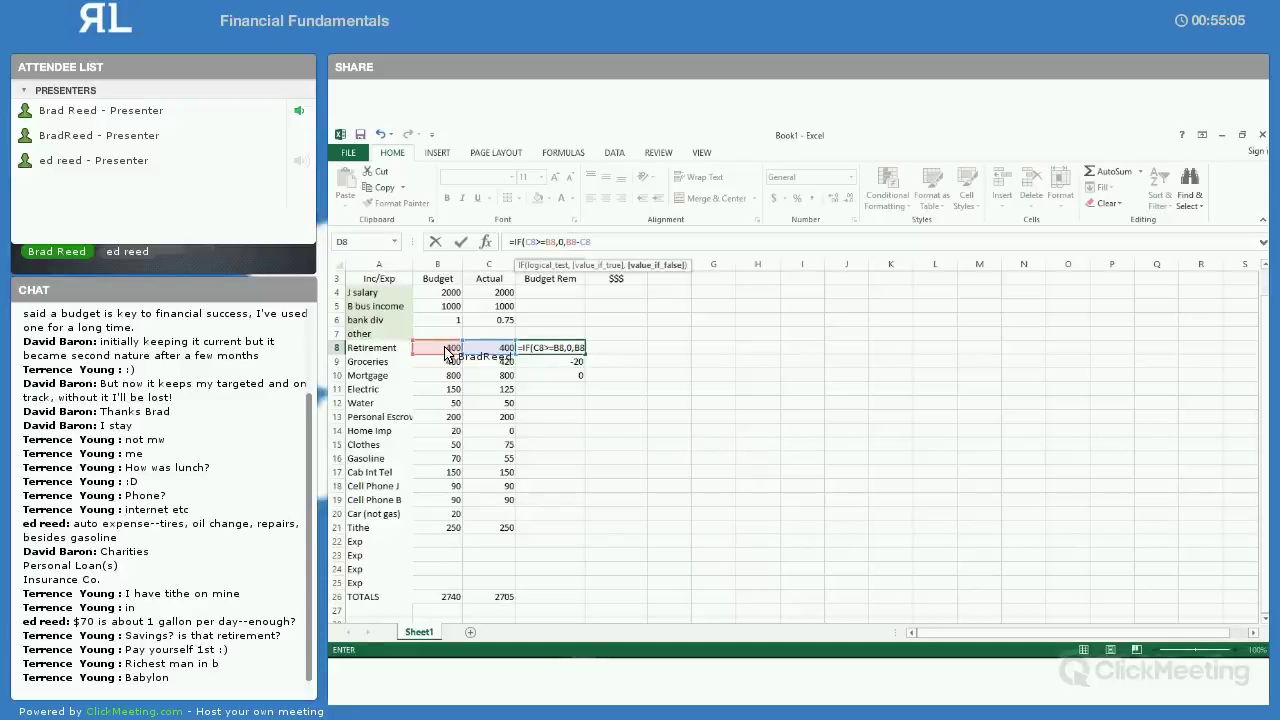
click(445, 348)
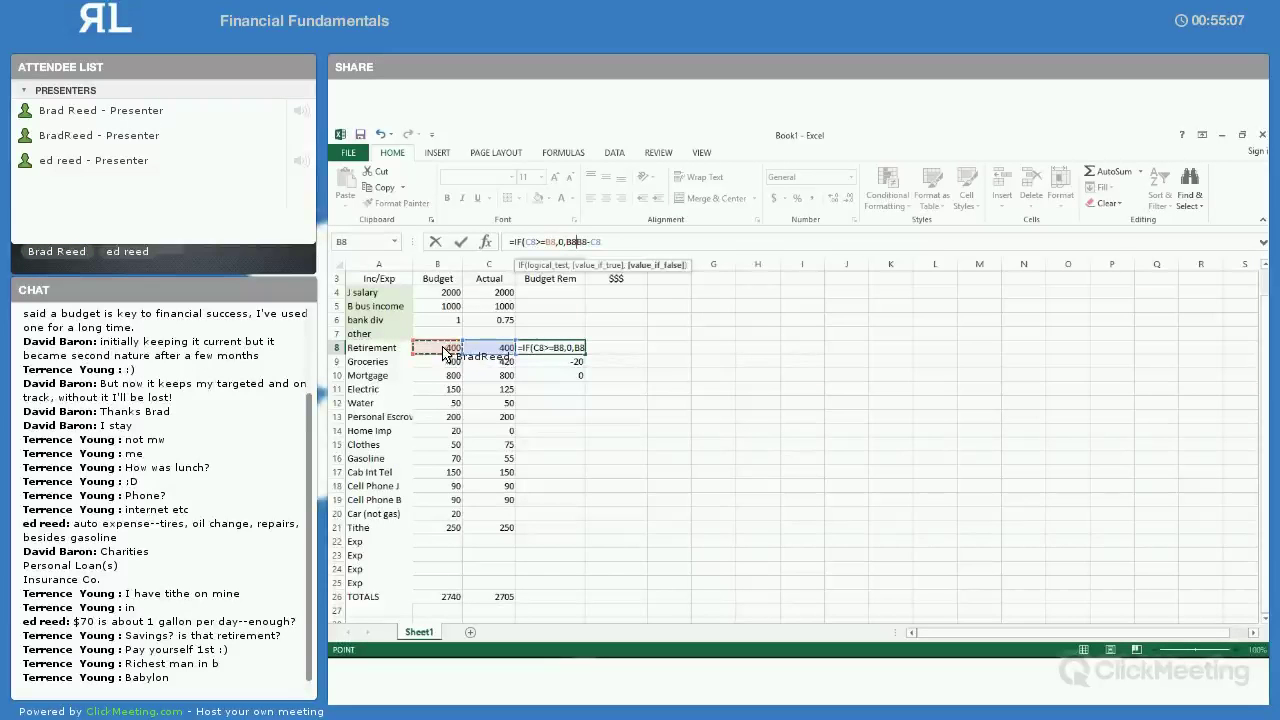
click(477, 349)
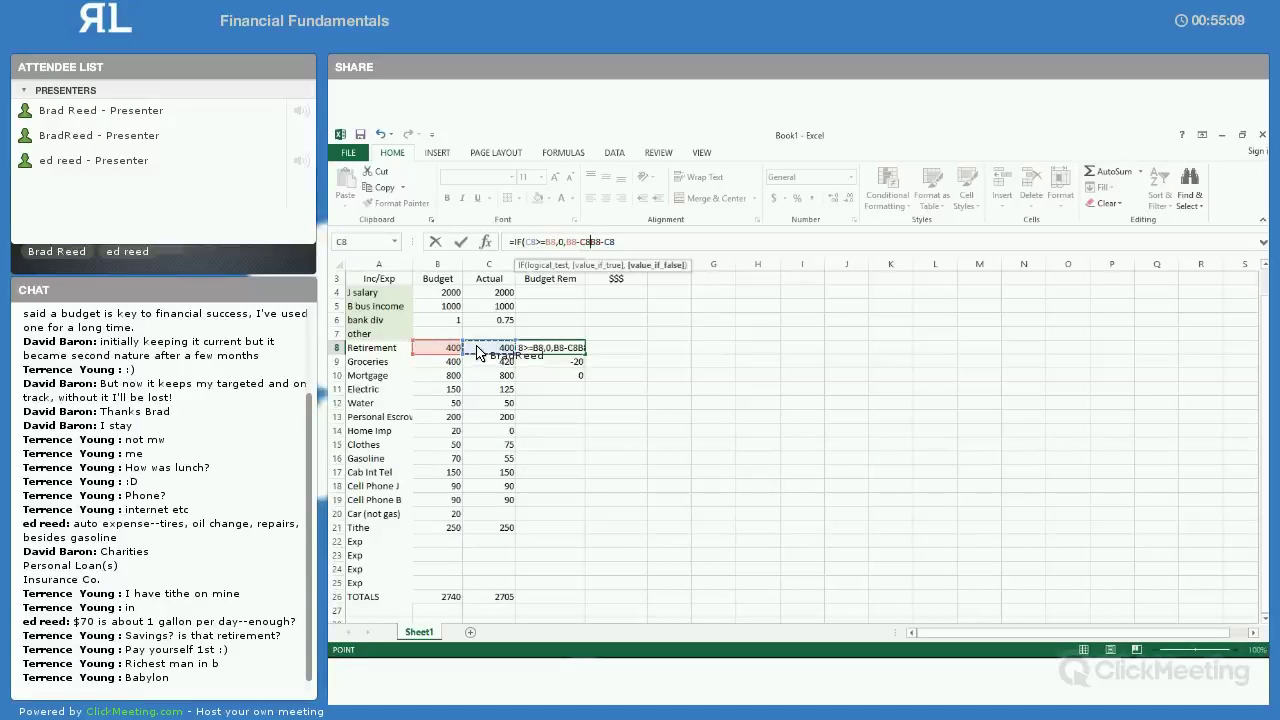
key(Delete)
key(Delete)
key(Delete)
key(Delete)
key(Delete)
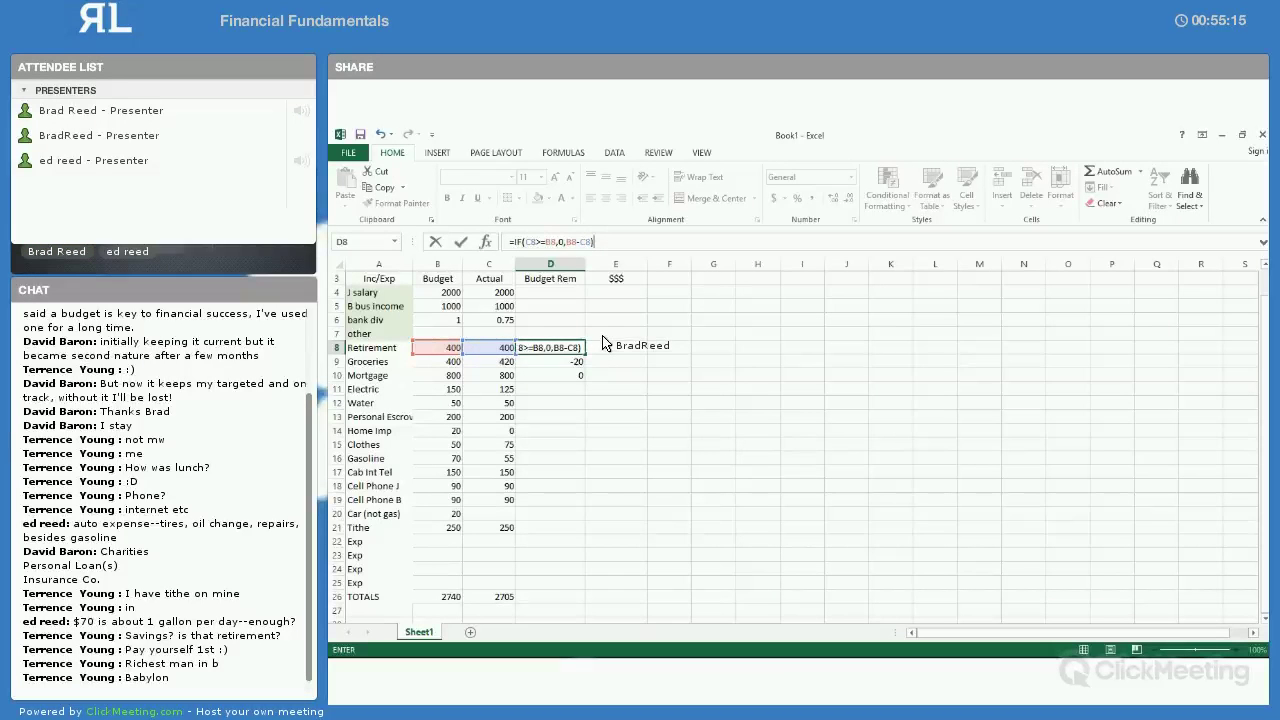
key(Return)
Copy Retirement's Budget Rem IF formula into every expense row below, from Groceries through the last Exp row (D9:D25)
click(572, 348)
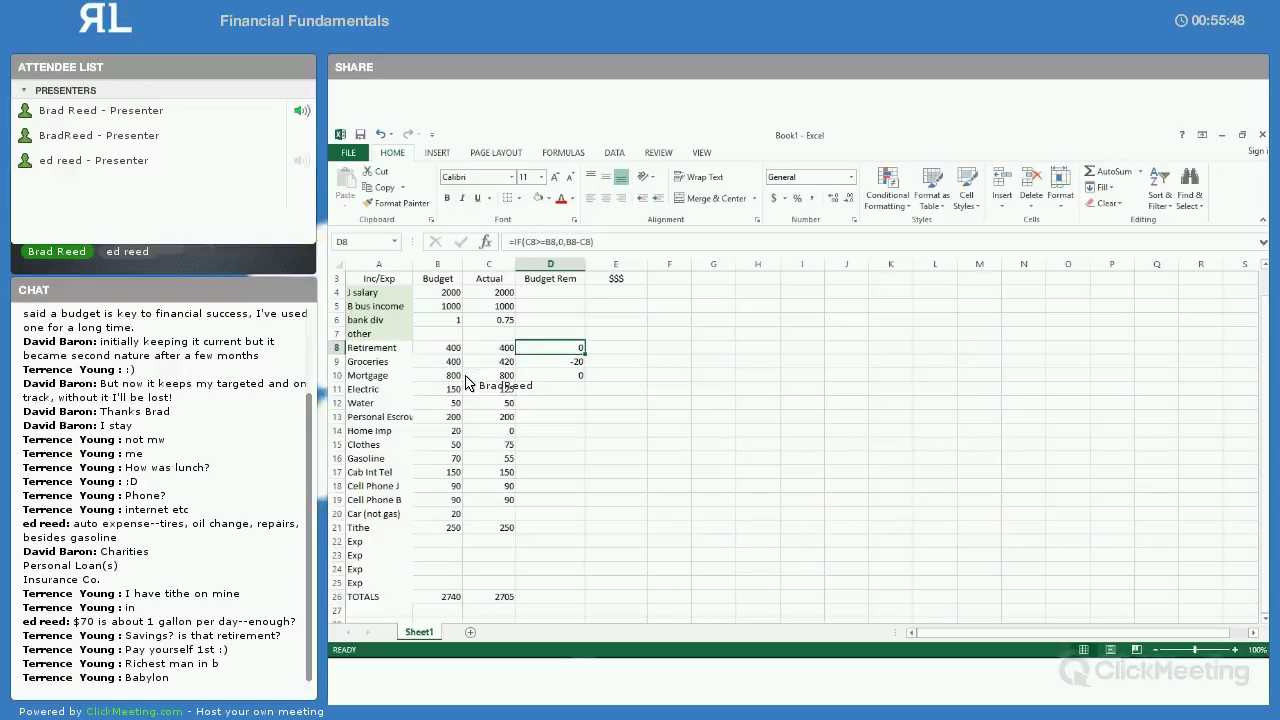
key(ctrl+c)
key(Down)
key(ctrl+v)
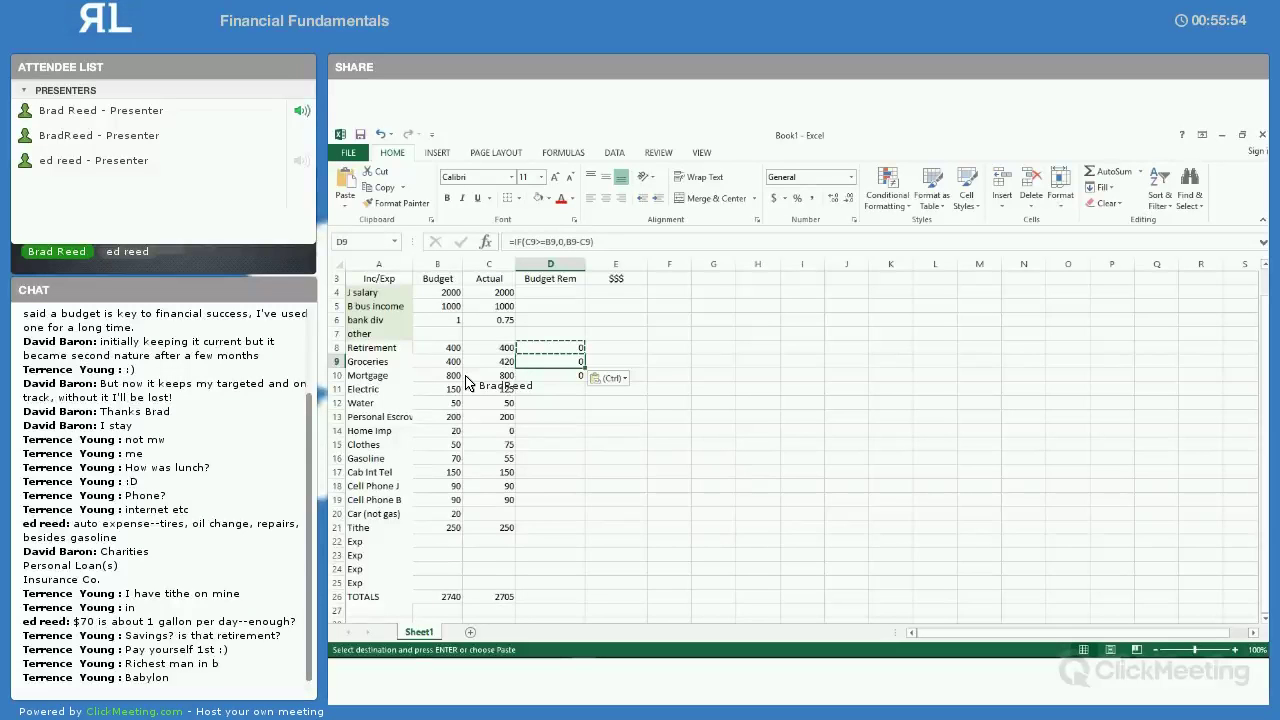
key(Down)
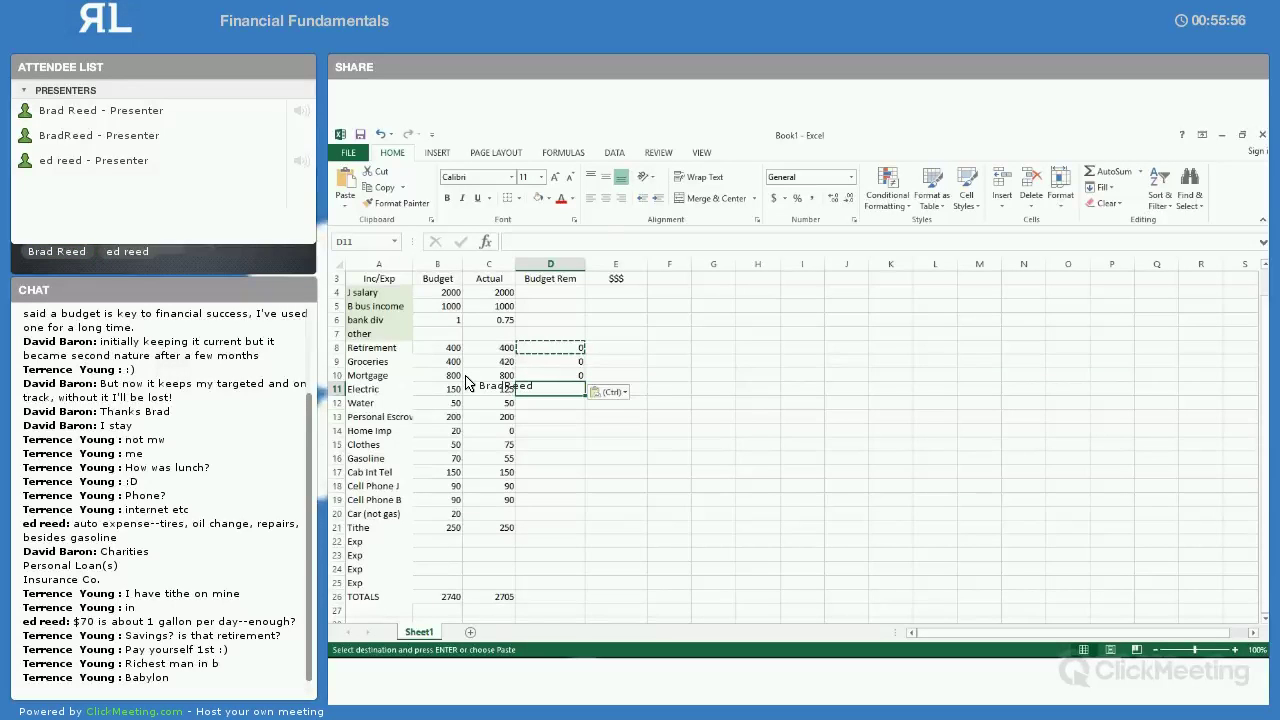
key(ctrl+v)
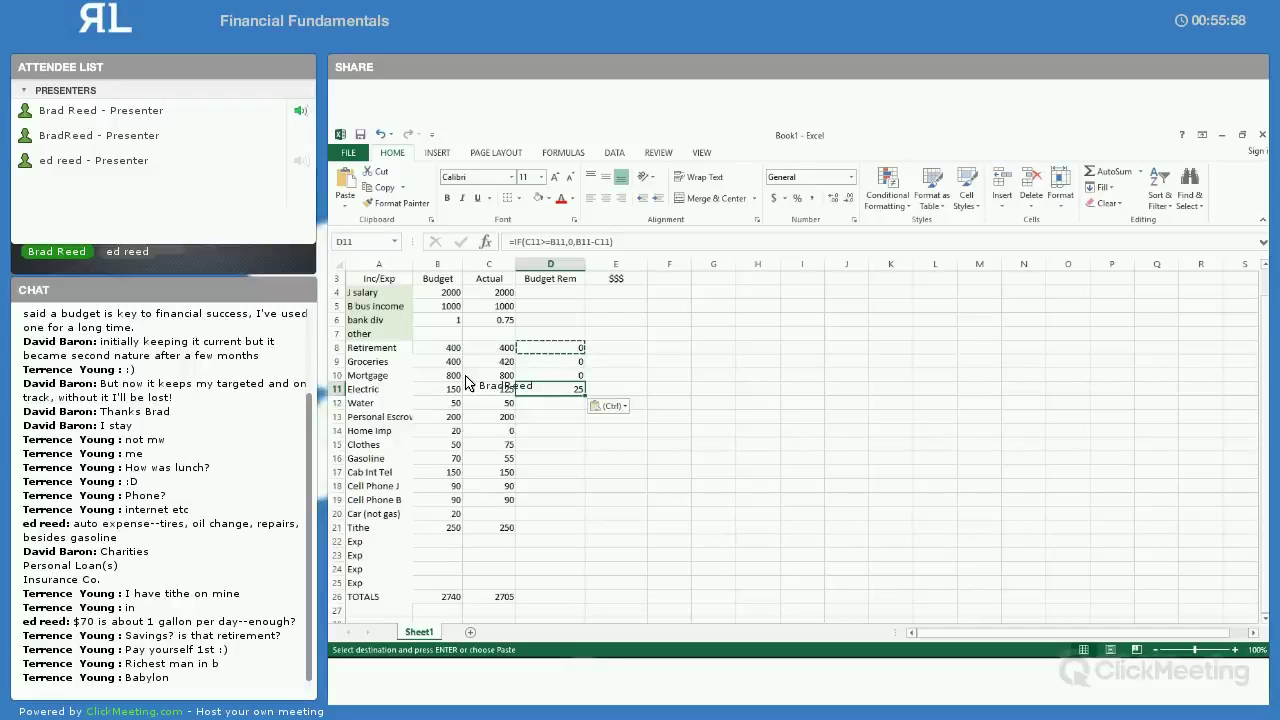
key(Down)
key(ctrl+v)
key(Down)
key(ctrl+v)
key(Down)
key(ctrl+v)
key(Down)
key(ctrl+v)
key(Down)
key(ctrl+v)
key(Down)
key(ctrl+v)
key(Down)
key(ctrl+v)
key(Down)
key(ctrl+v)
key(Down)
key(ctrl+v)
key(Down)
key(ctrl+v)
key(Down)
key(ctrl+v)
key(Down)
key(ctrl+v)
key(Down)
key(ctrl+v)
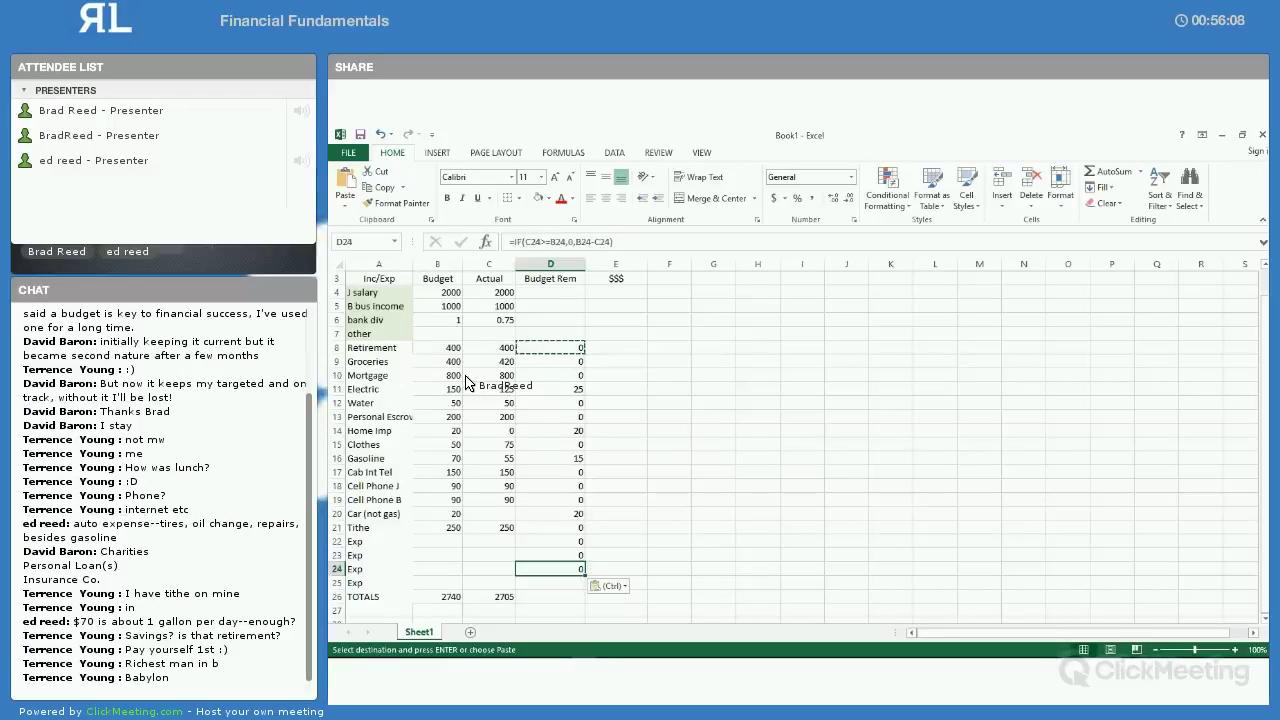
key(Down)
key(ctrl+v)
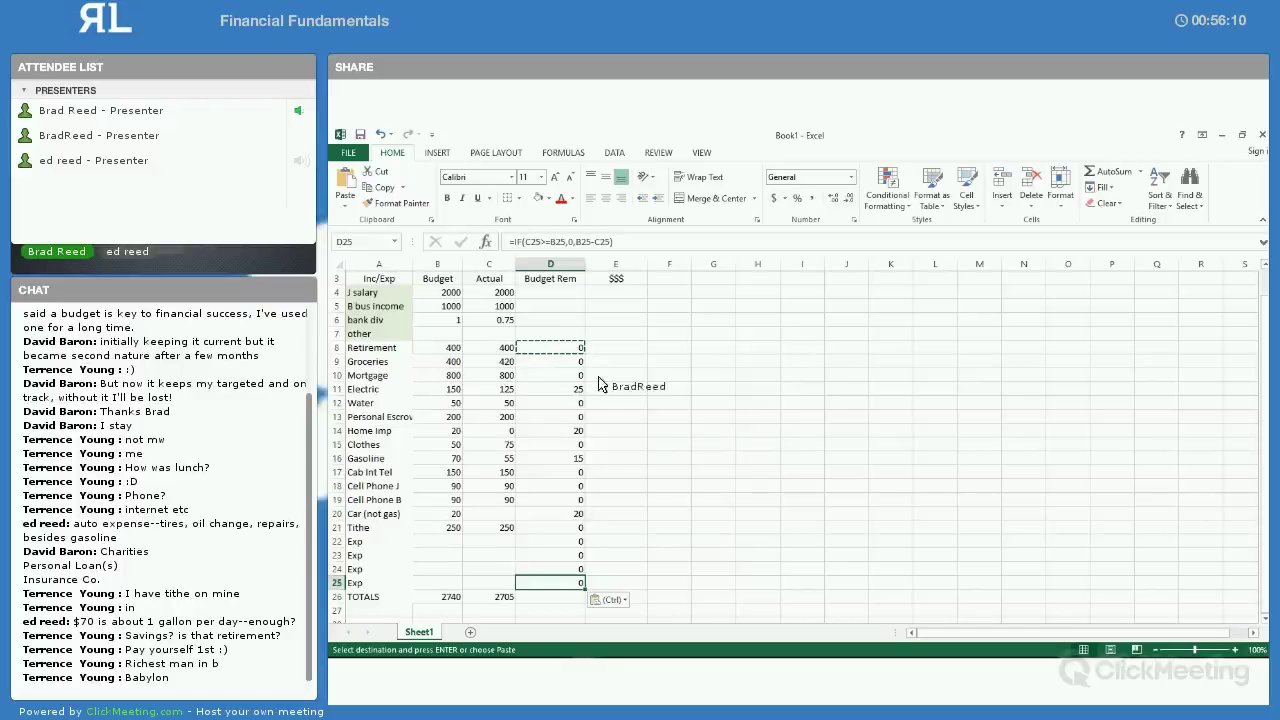
Link the J salary row's $$$ cell, E4, to its actual amount with the formula =C4
click(616, 296)
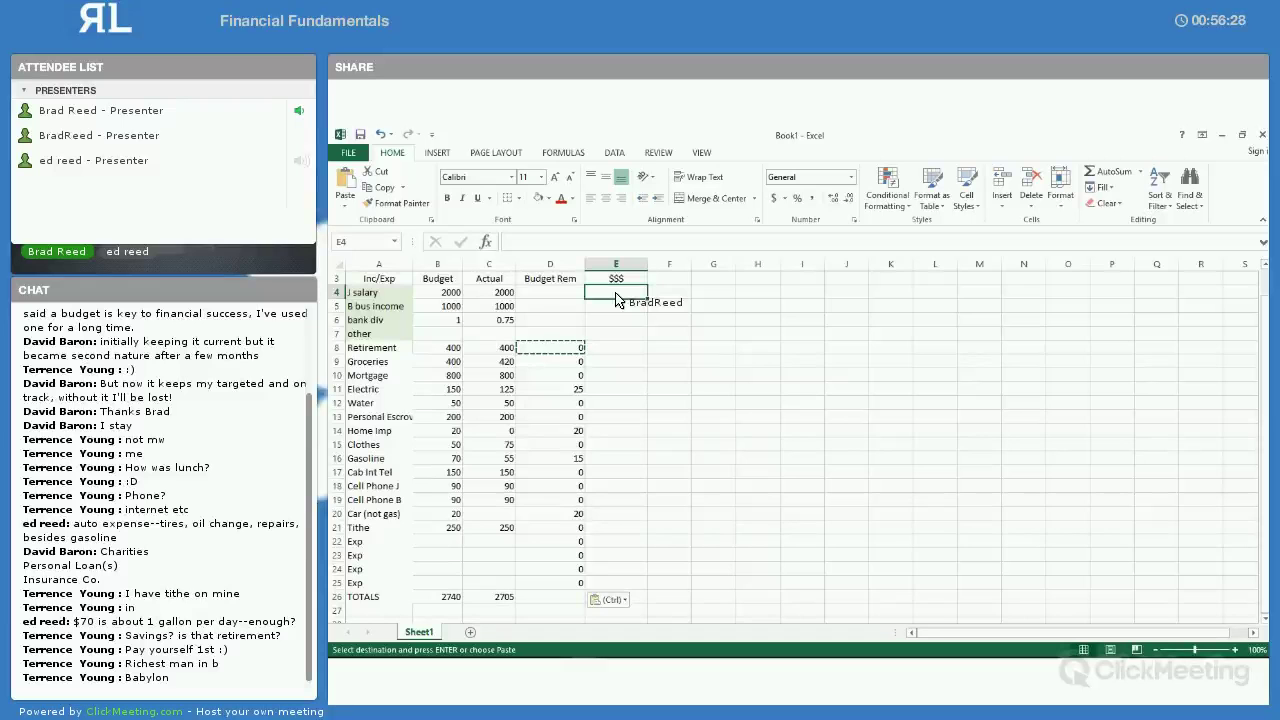
click(366, 348)
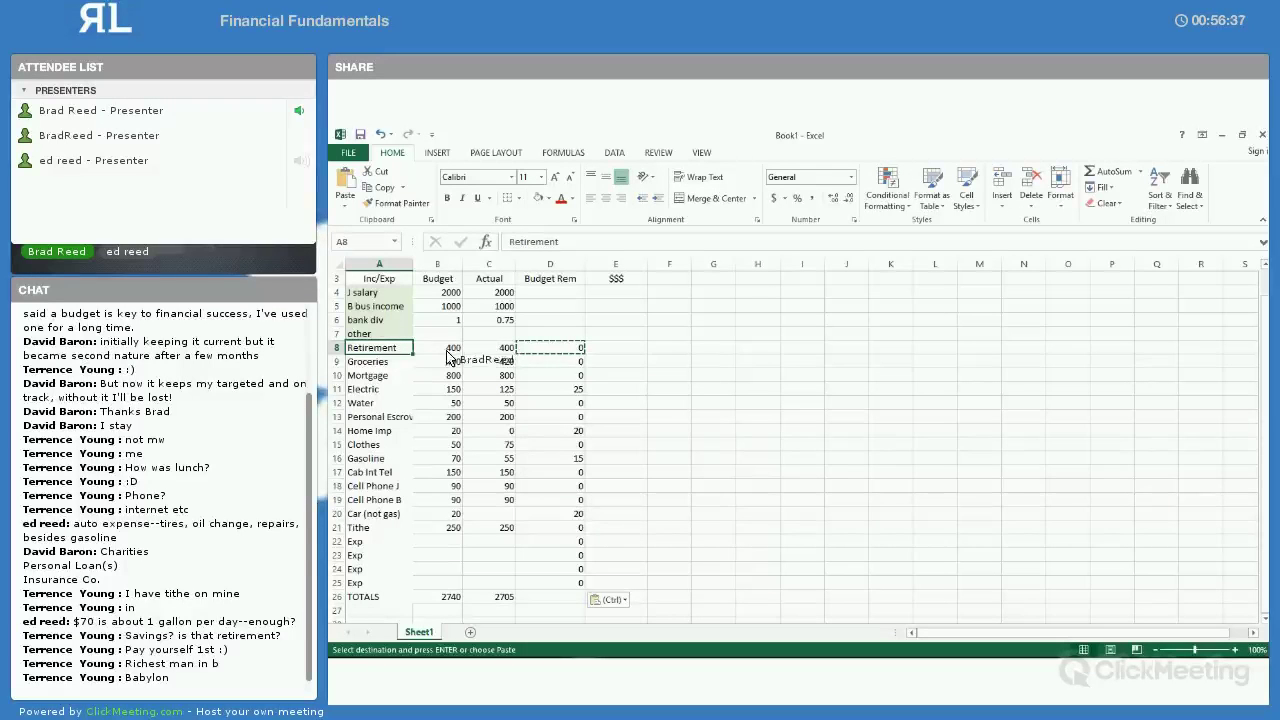
click(610, 293)
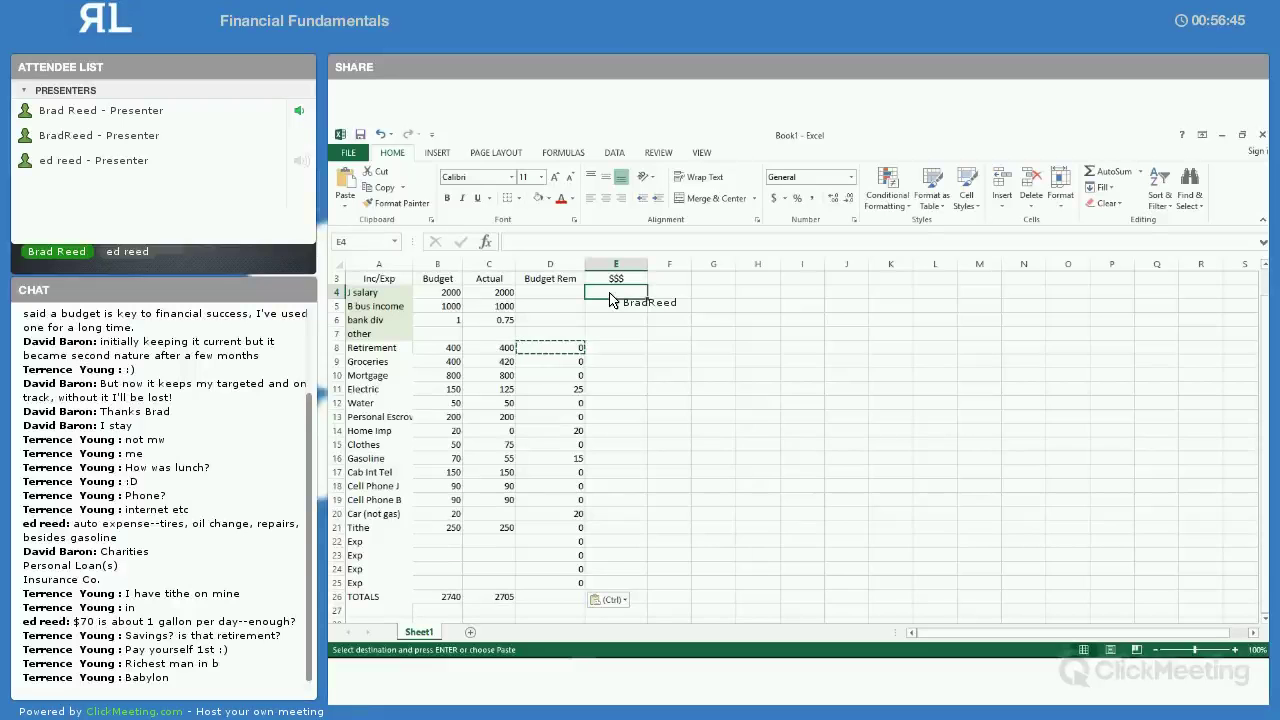
text(=)
click(502, 296)
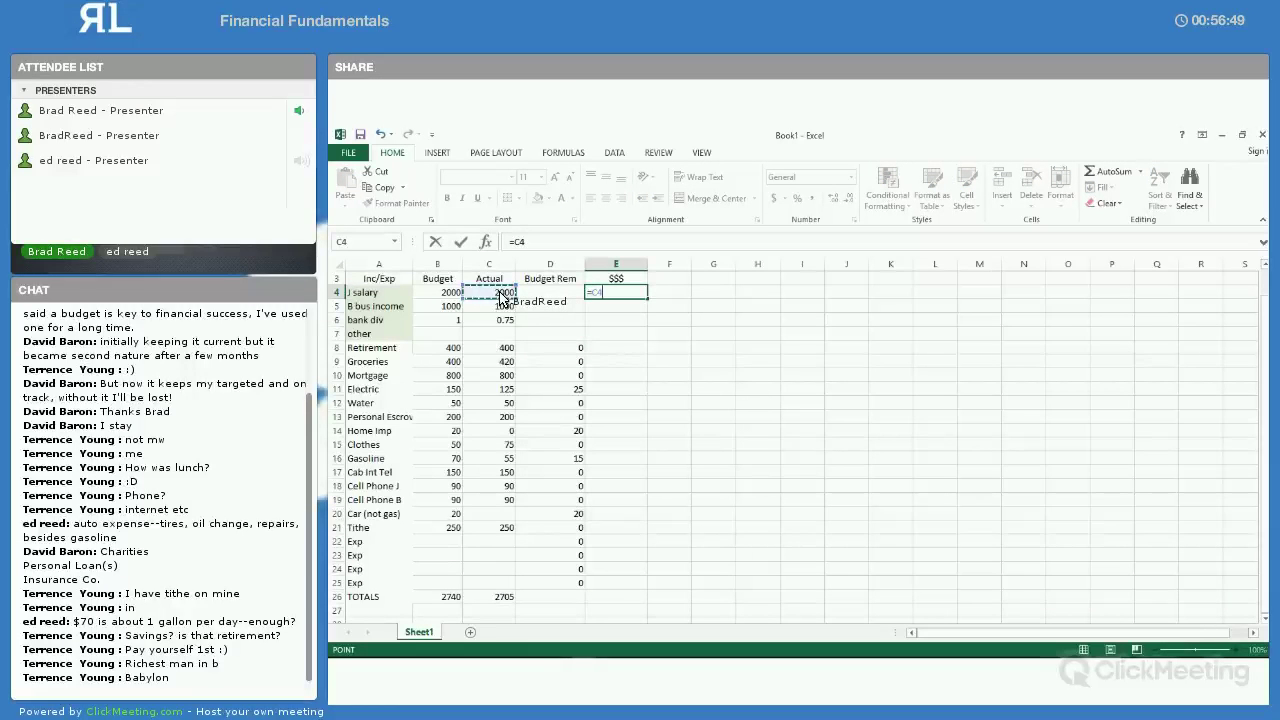
key(Return)
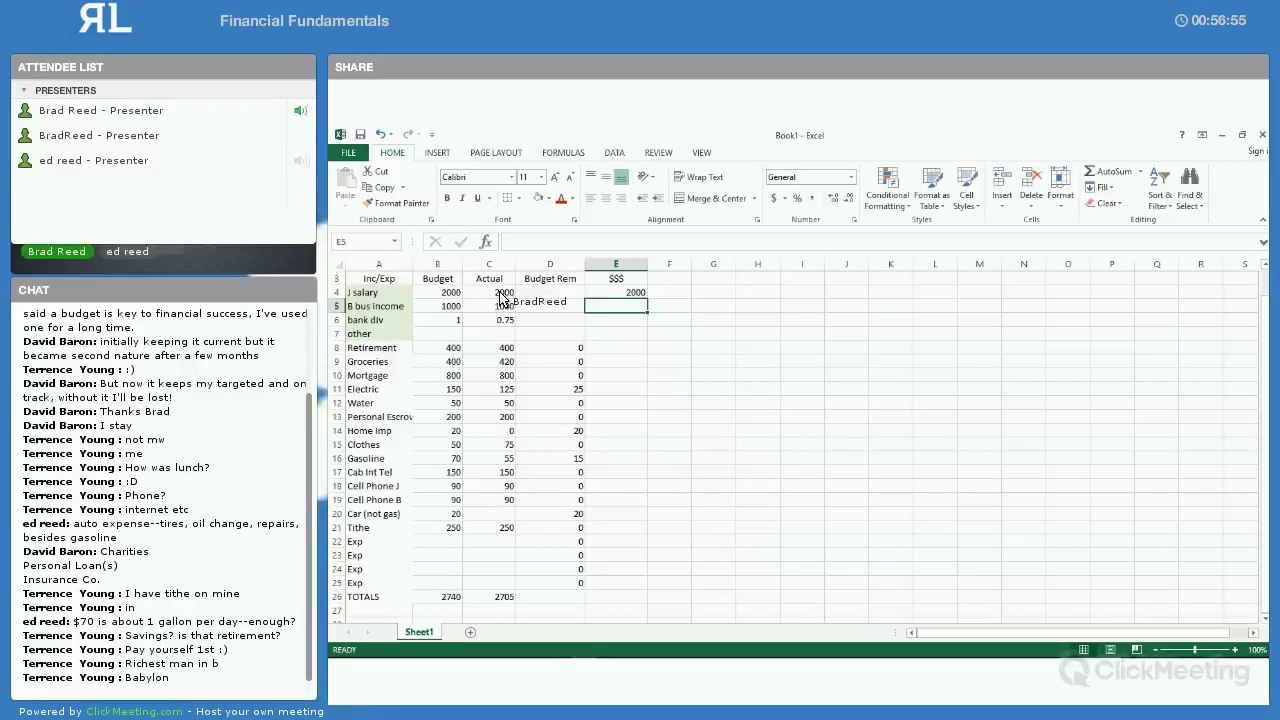
Enter the running-balance formula =E4+C5 in the B bus income row's $$$ cell, E5
text(=)
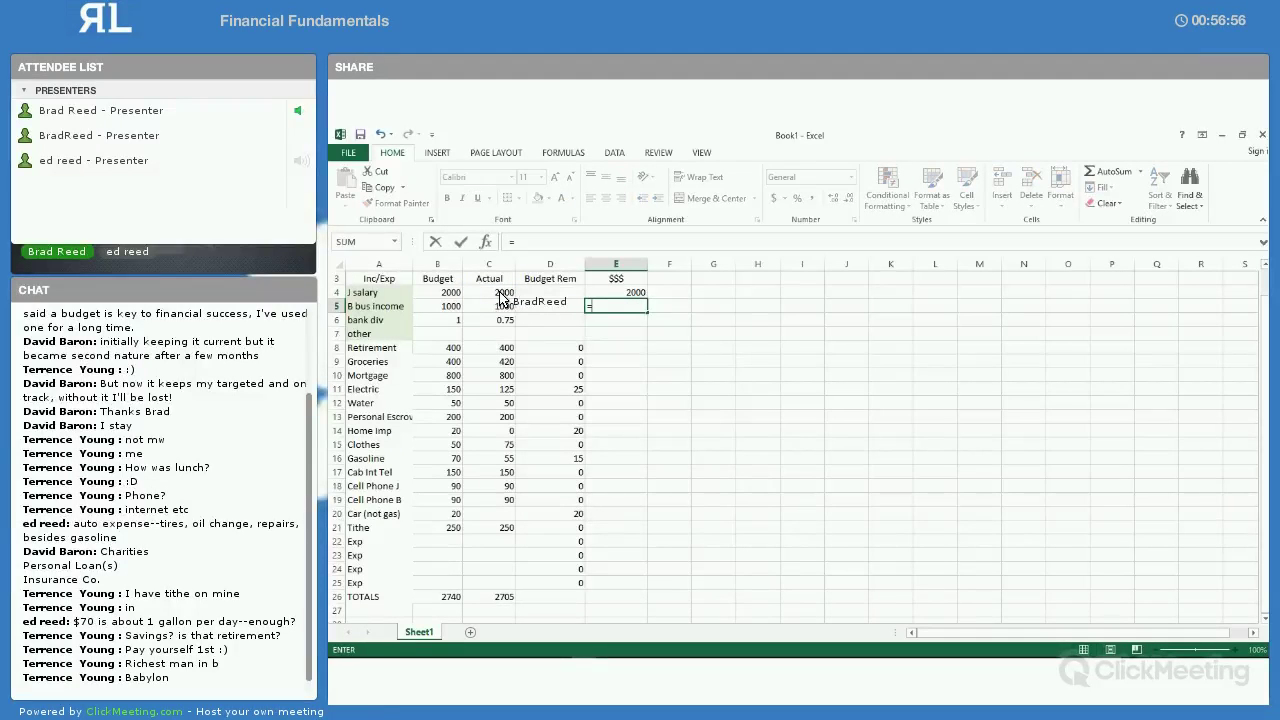
click(590, 294)
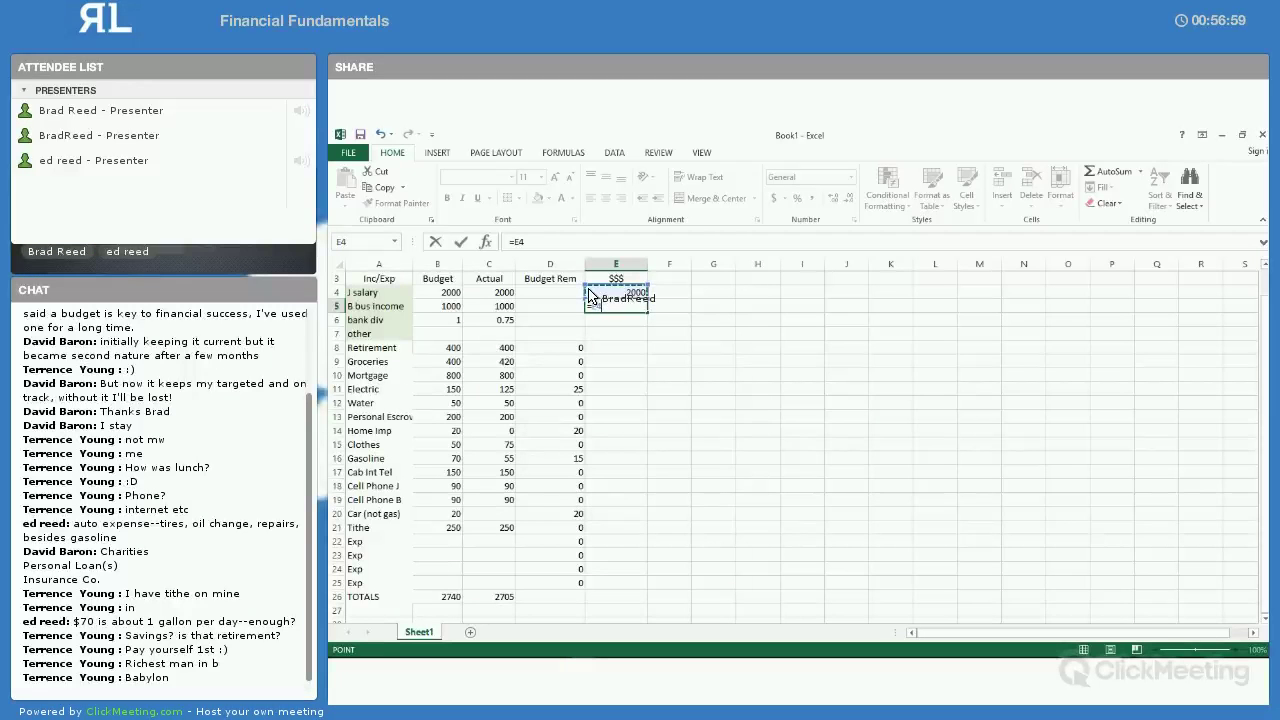
text(+)
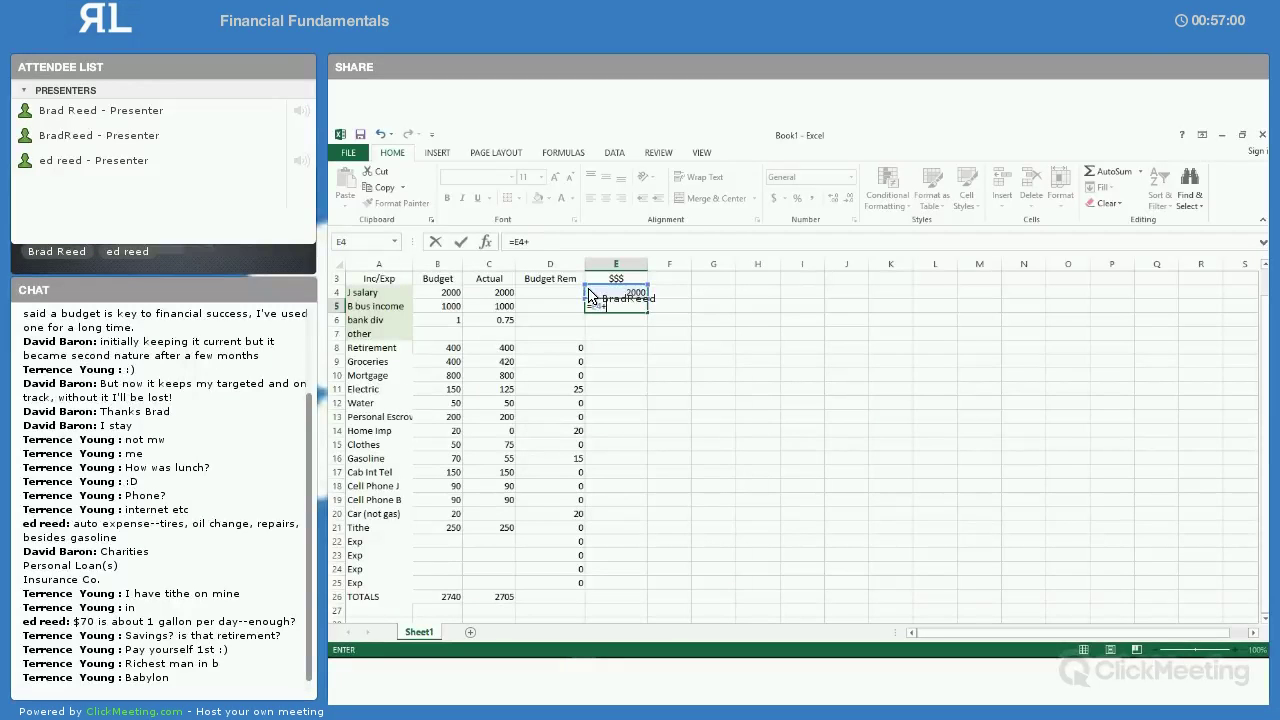
click(506, 312)
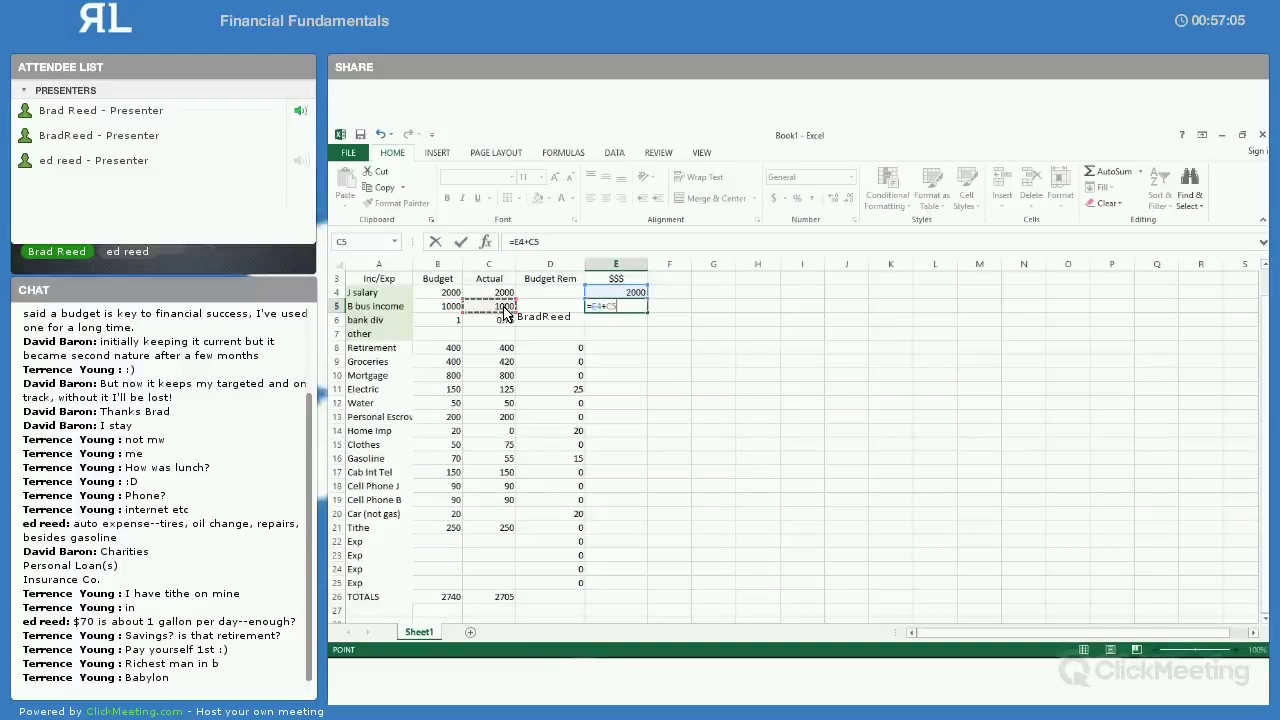
key(Return)
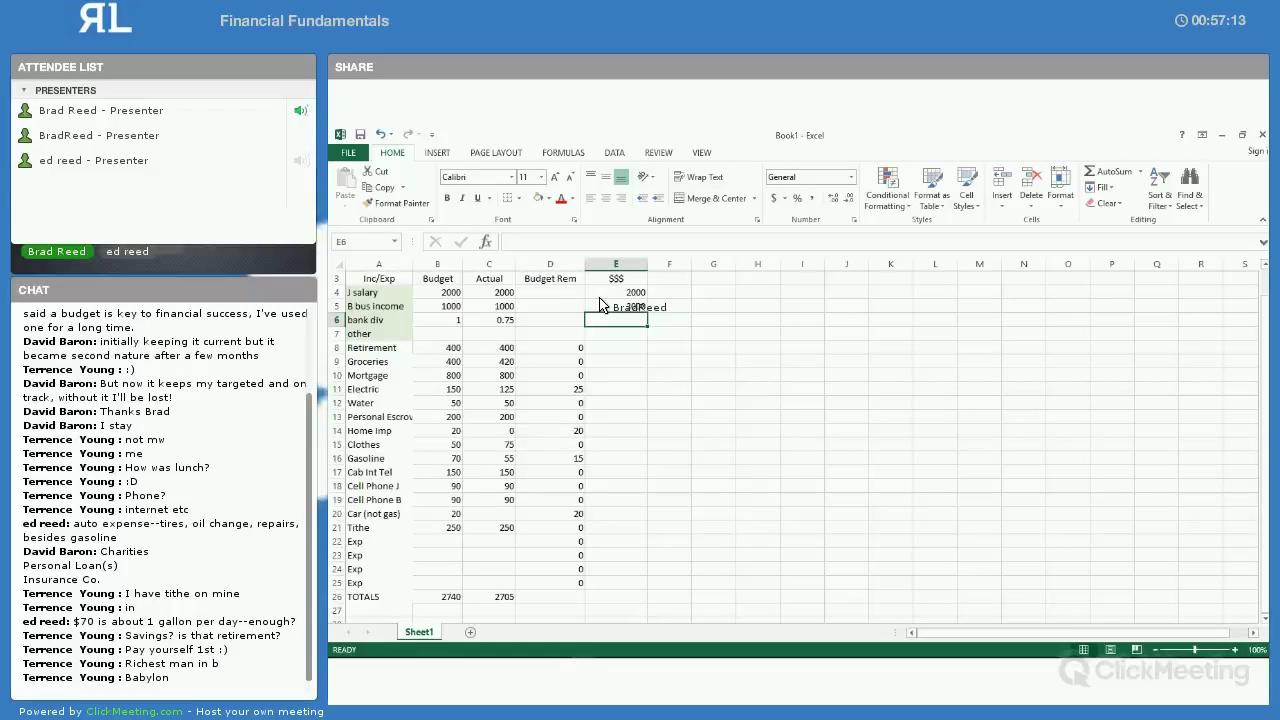
Enter =E5+C6 in the bank div row's $$$ cell, E6, to add its actual amount to the running balance
text(=)
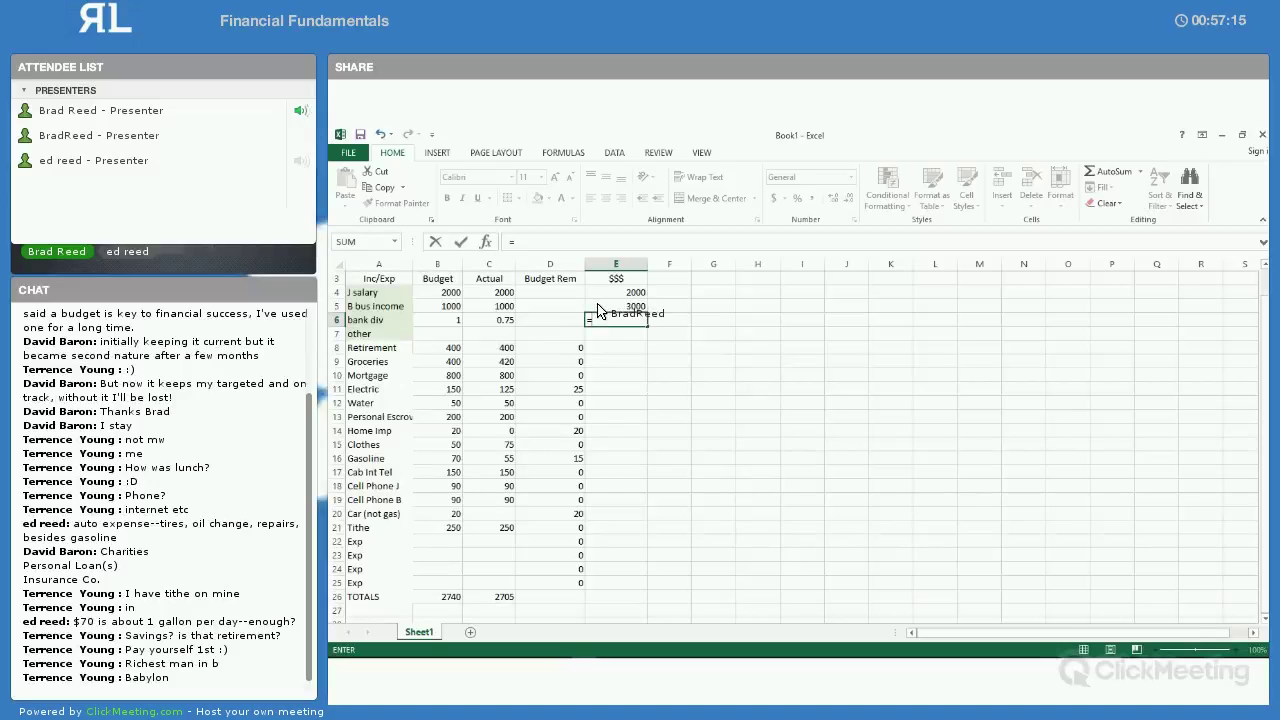
click(598, 306)
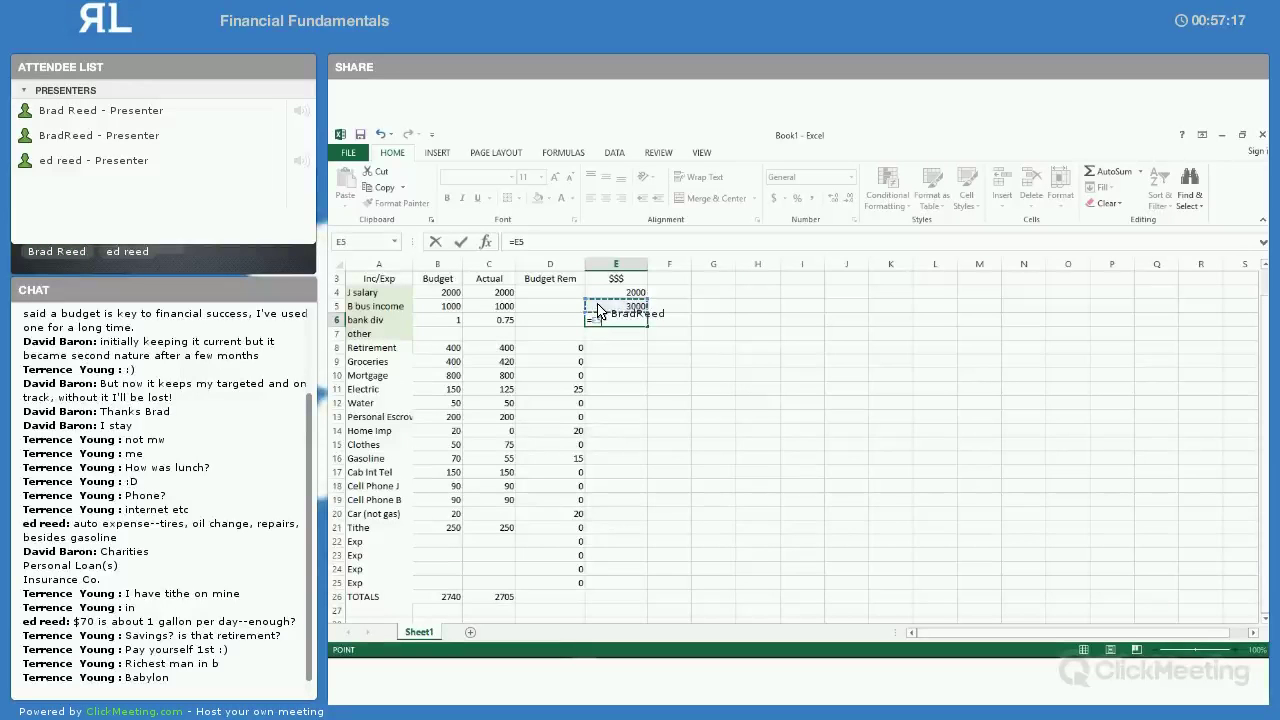
text(+)
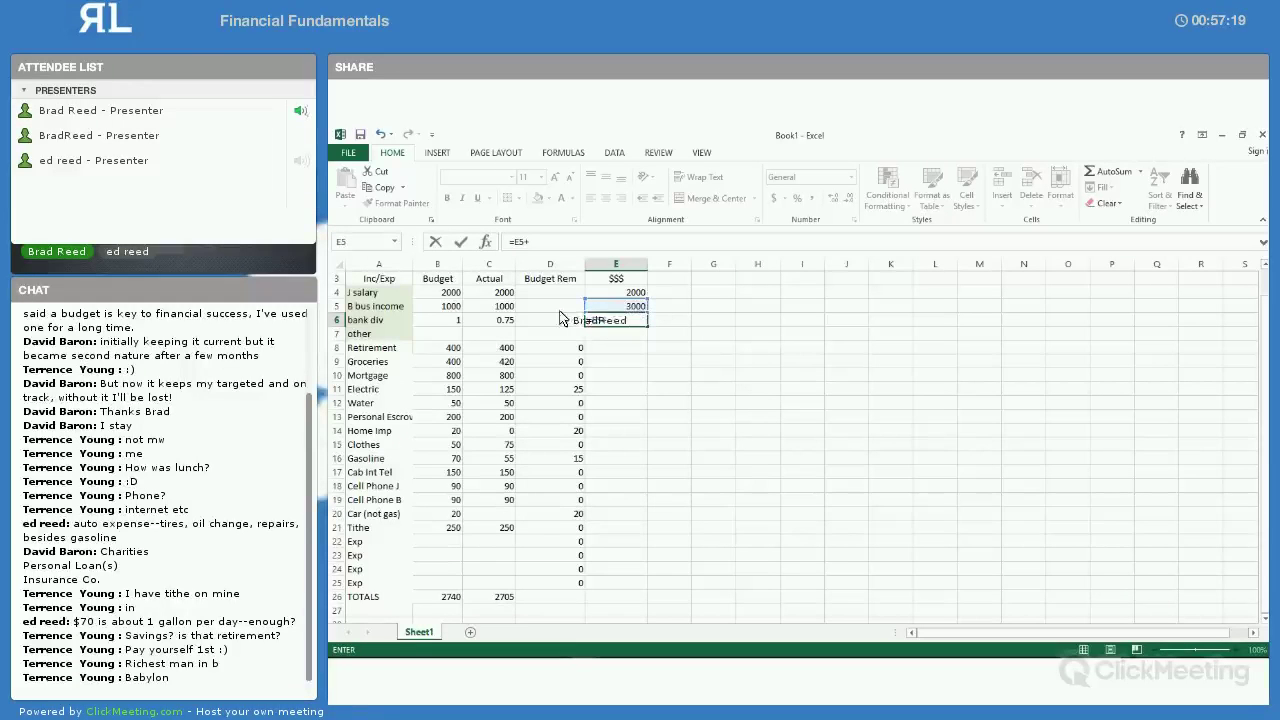
click(507, 325)
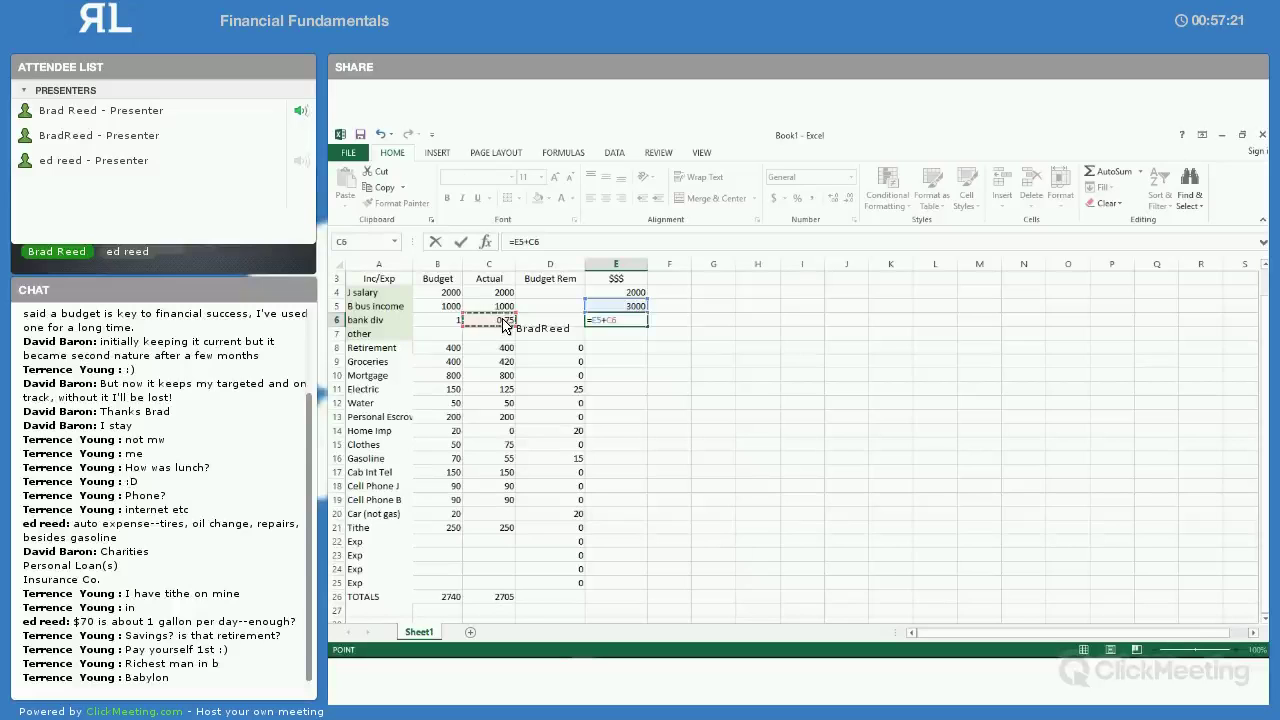
key(Return)
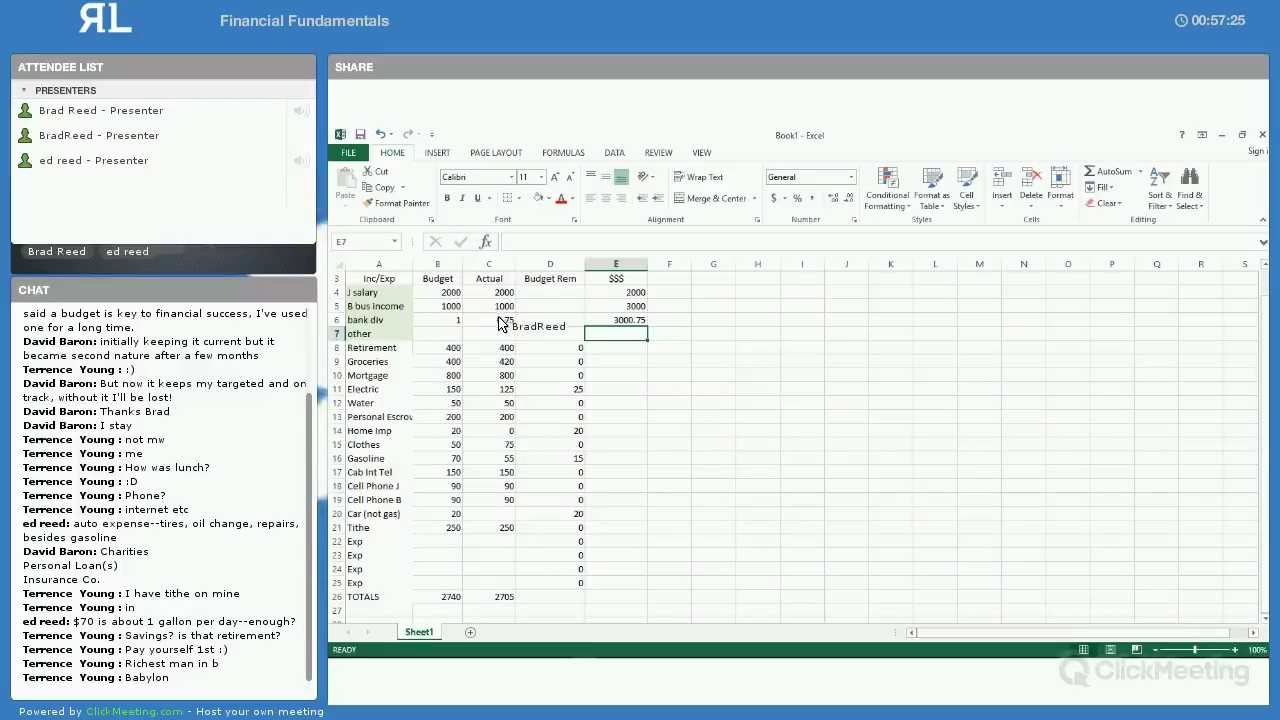
Enter =E6+C7 in the $$$ cell of the other income row, E7
text(=)
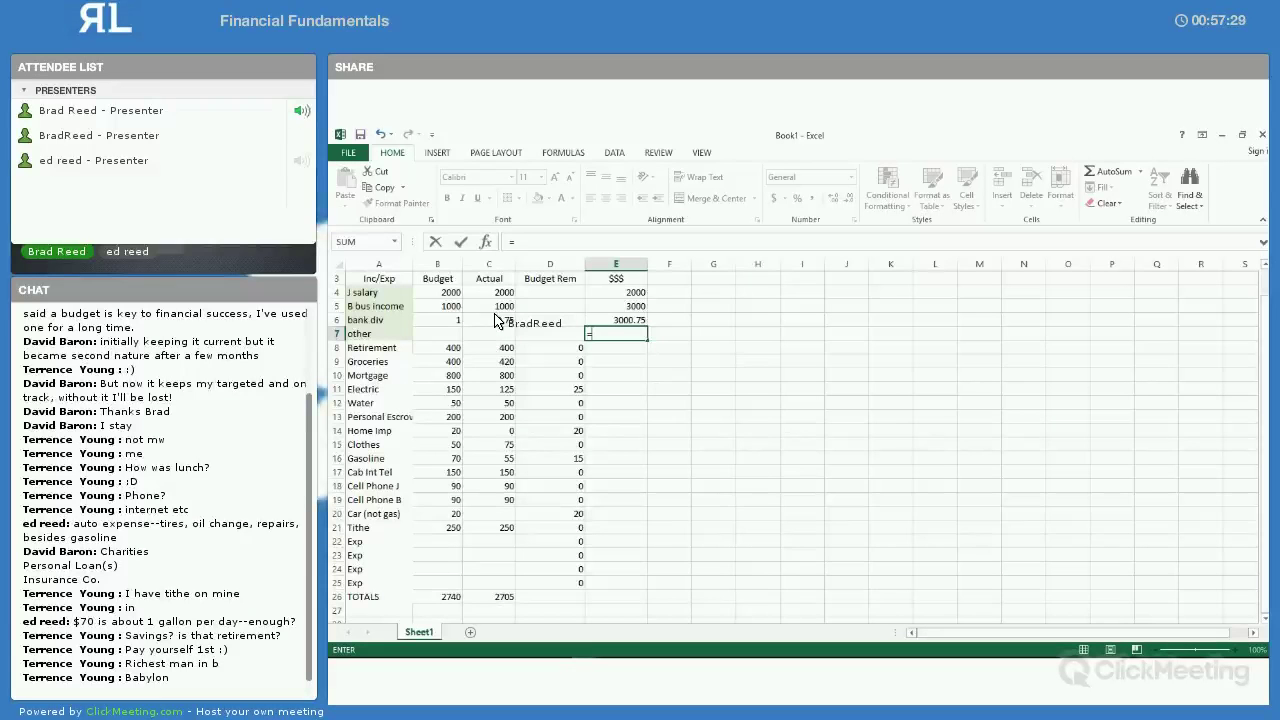
click(602, 320)
text(+)
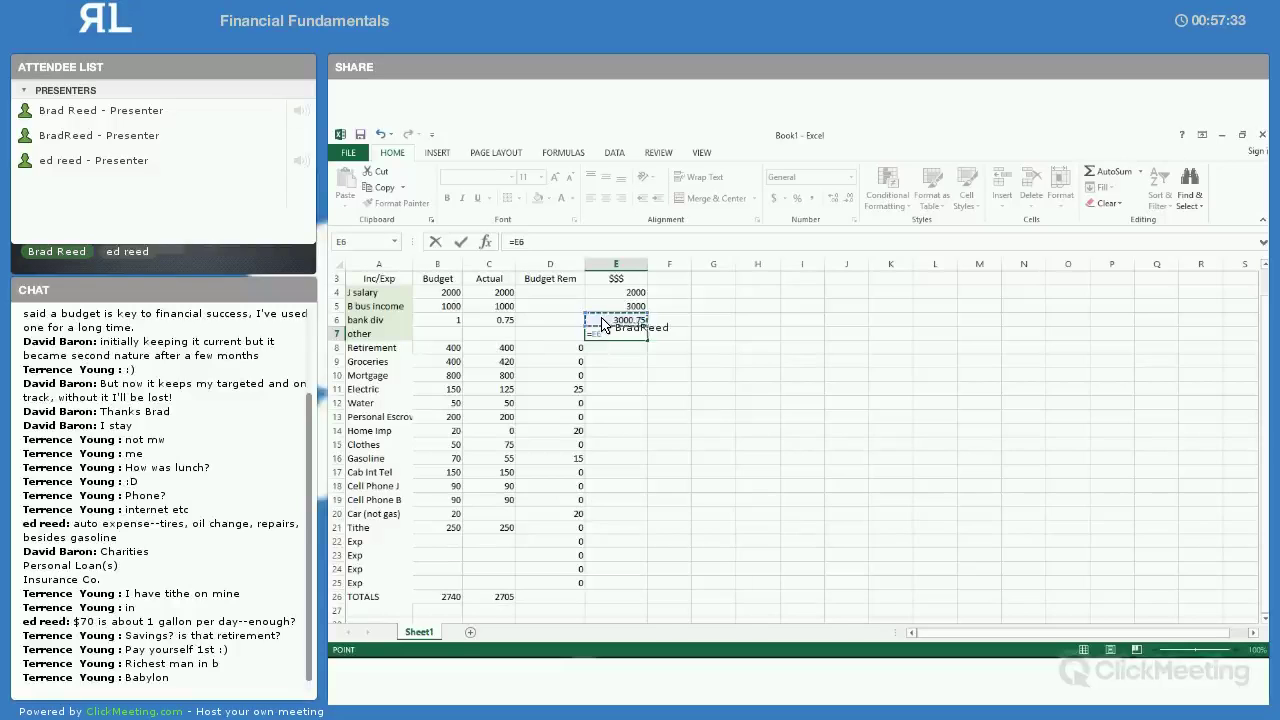
click(500, 334)
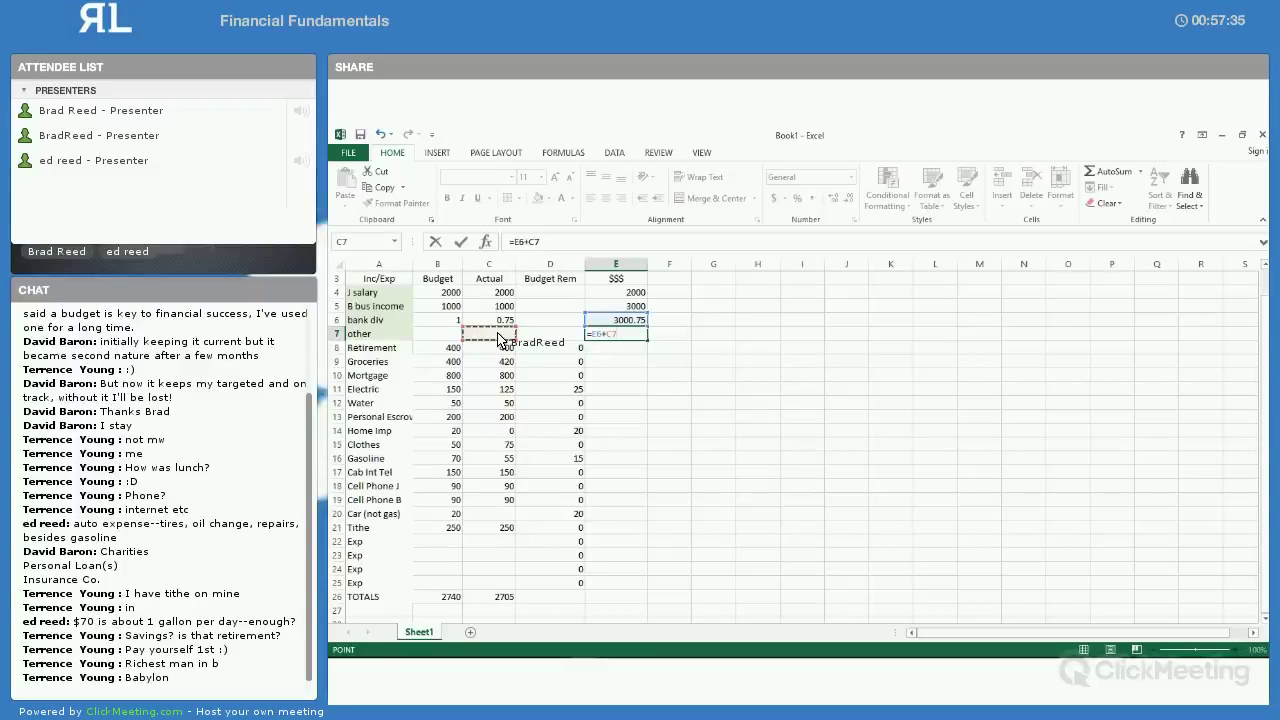
key(Return)
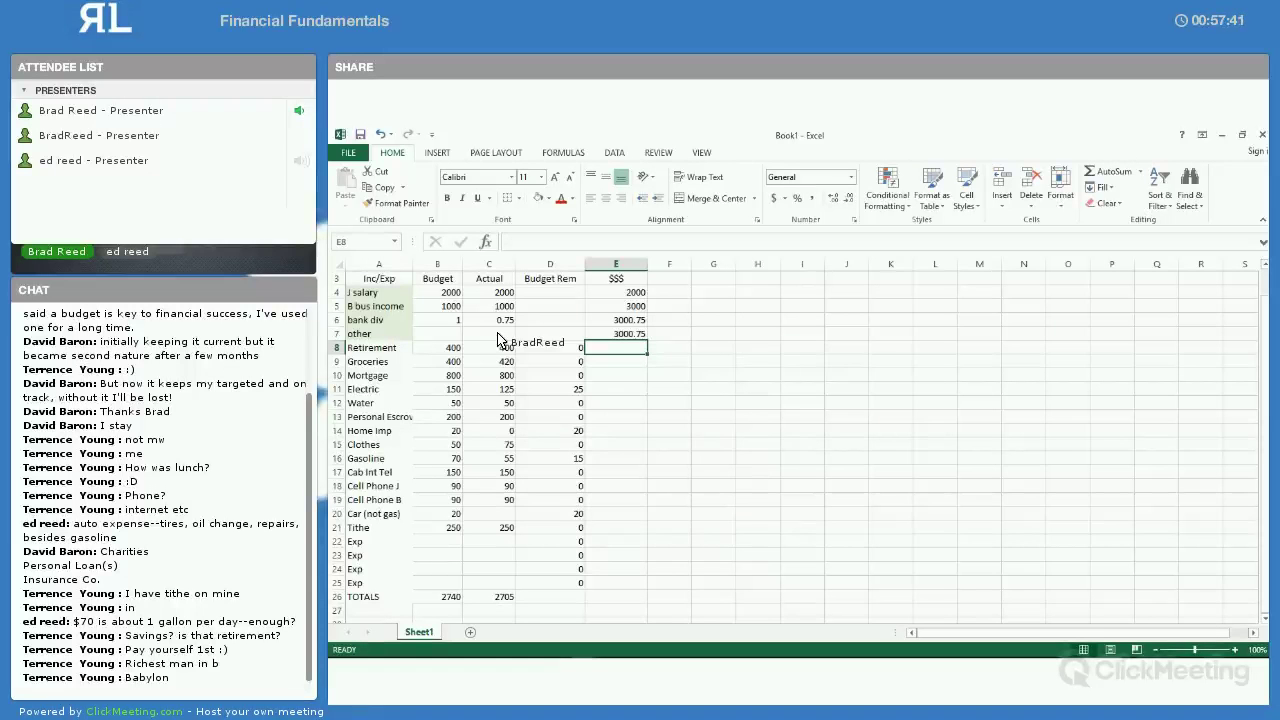
Enter =E7-C8 in Retirement's $$$ cell, E8, to subtract its actual amount from the running balance
text(=)
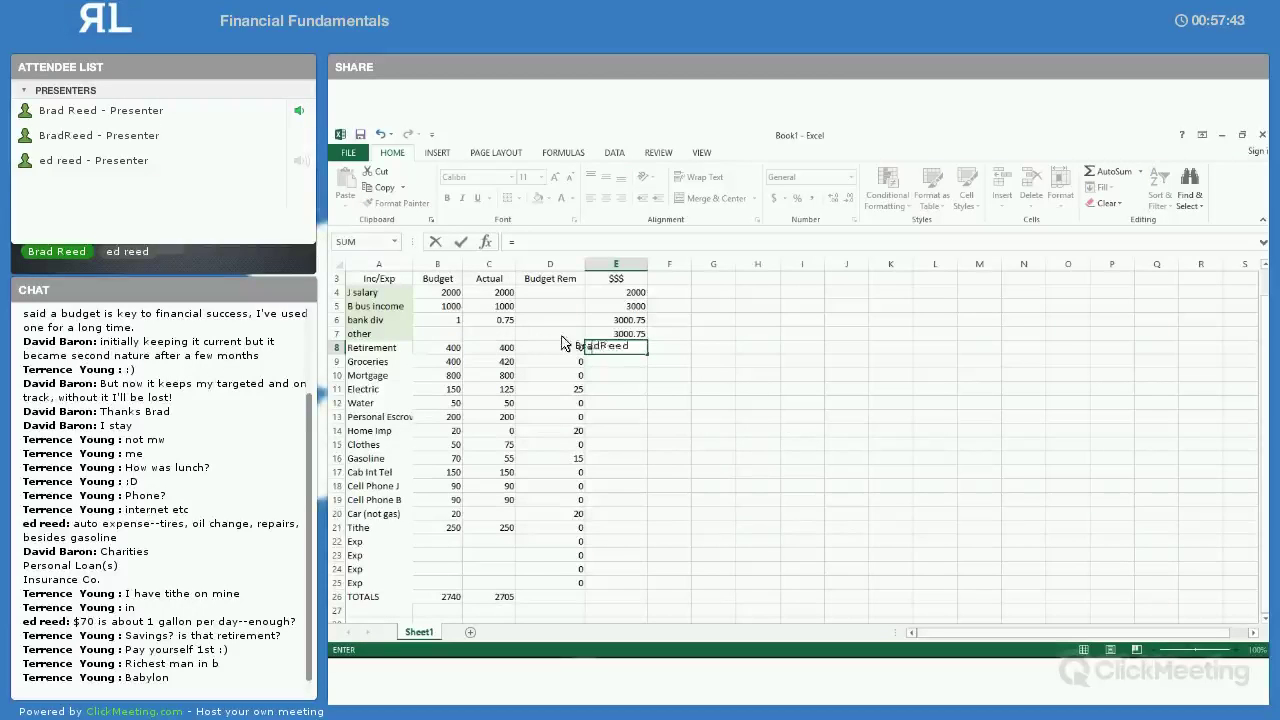
click(610, 334)
text(-)
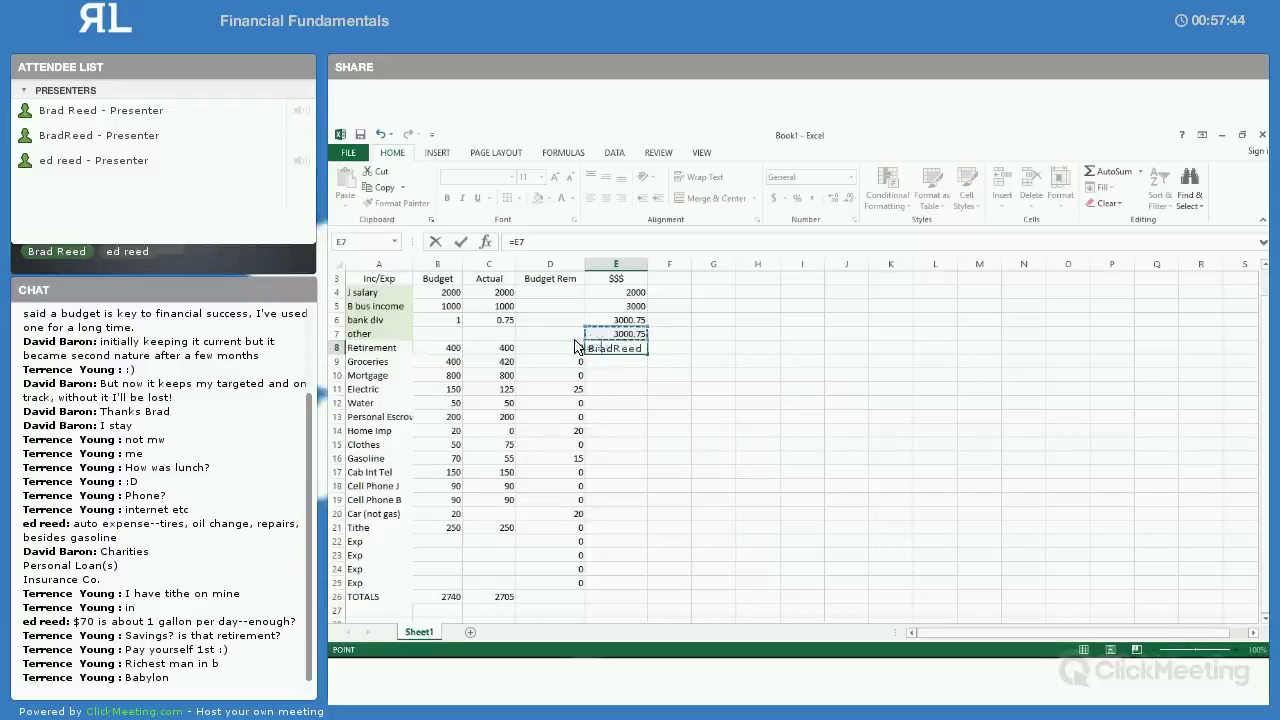
click(508, 350)
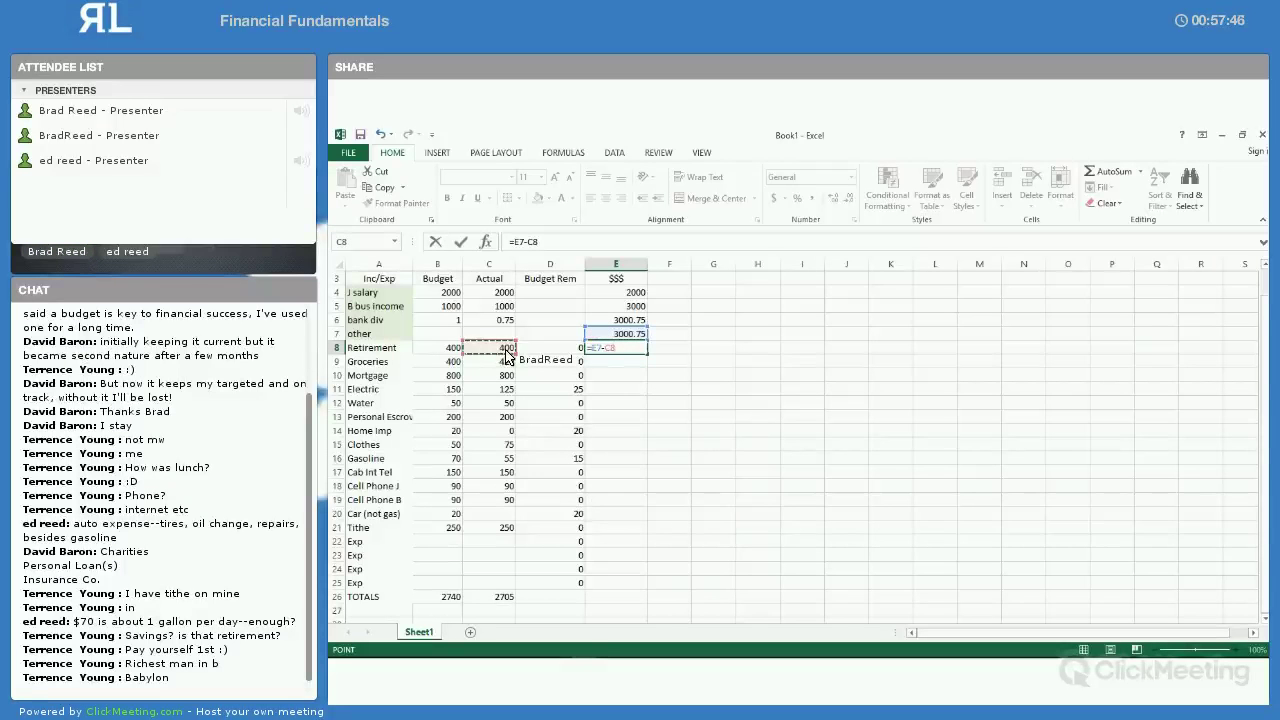
key(Return)
Subtract Groceries' actual amount from the running balance with the formula =E8-C9 in cell E9
text(=)
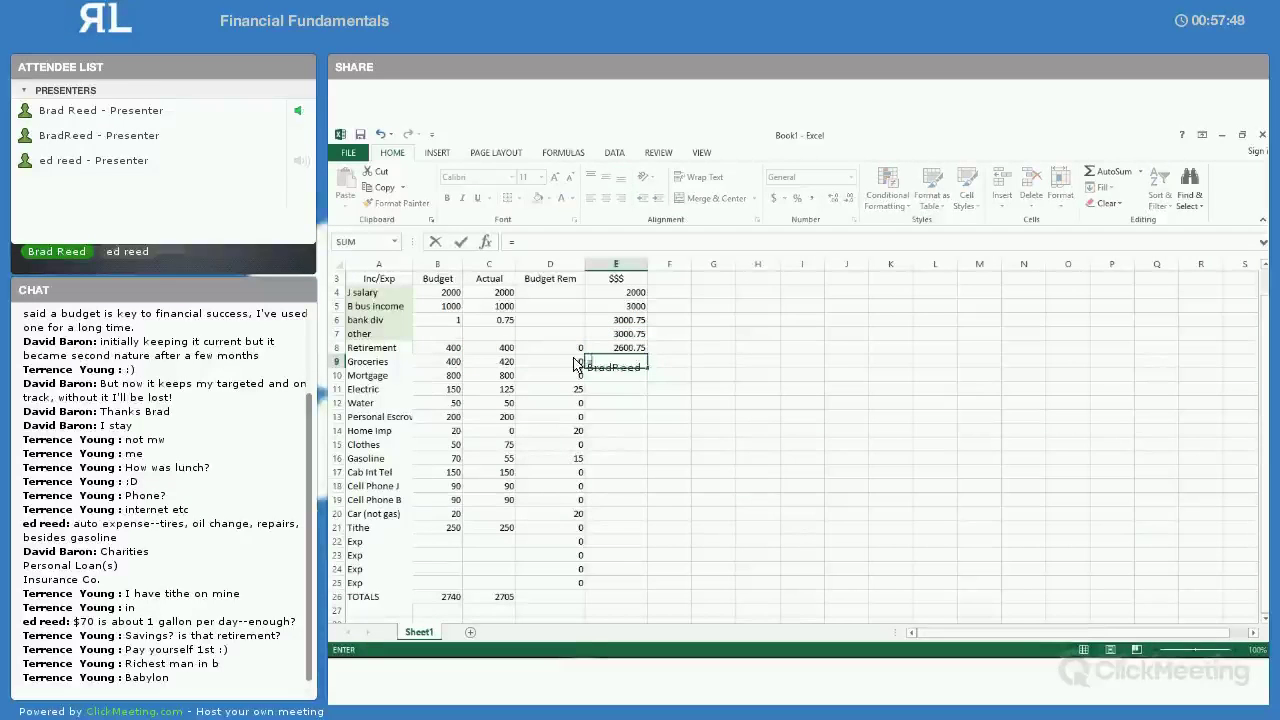
key(Up)
text(-)
click(506, 362)
key(Return)
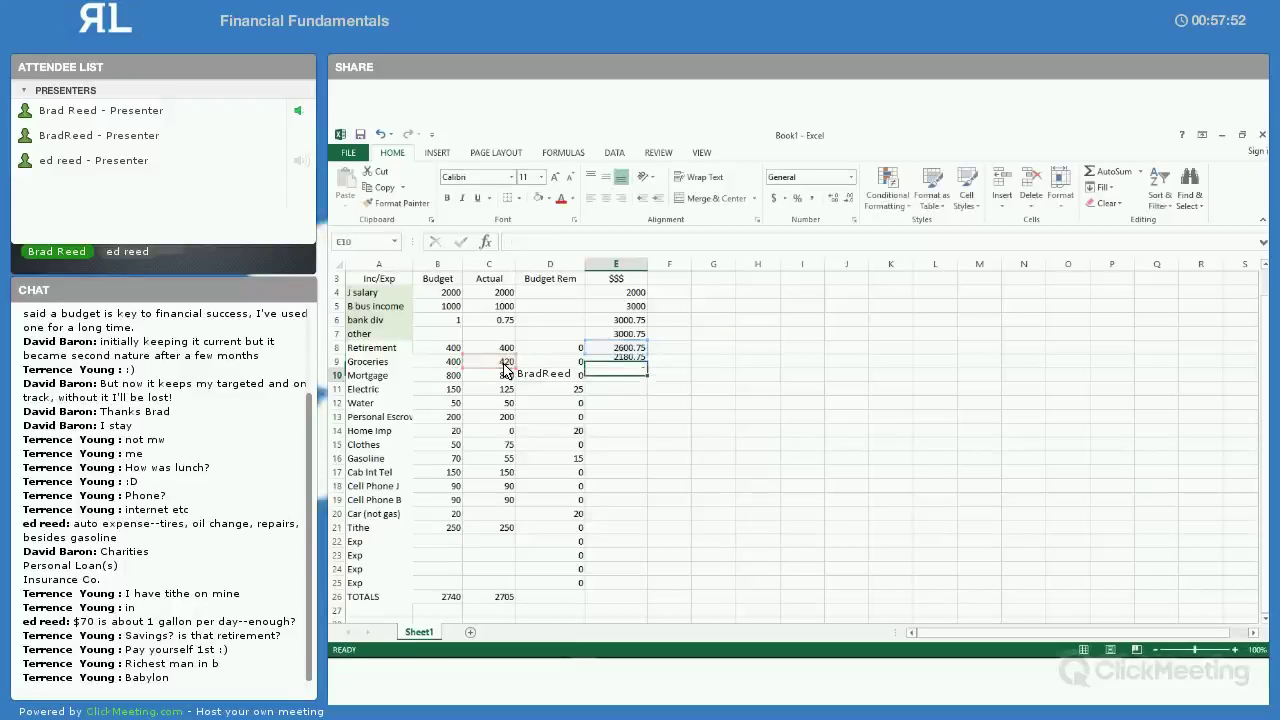
Copy Groceries' $$$ formula into the remaining expense rows, from Mortgage through the last Exp row (E10:E25)
click(606, 364)
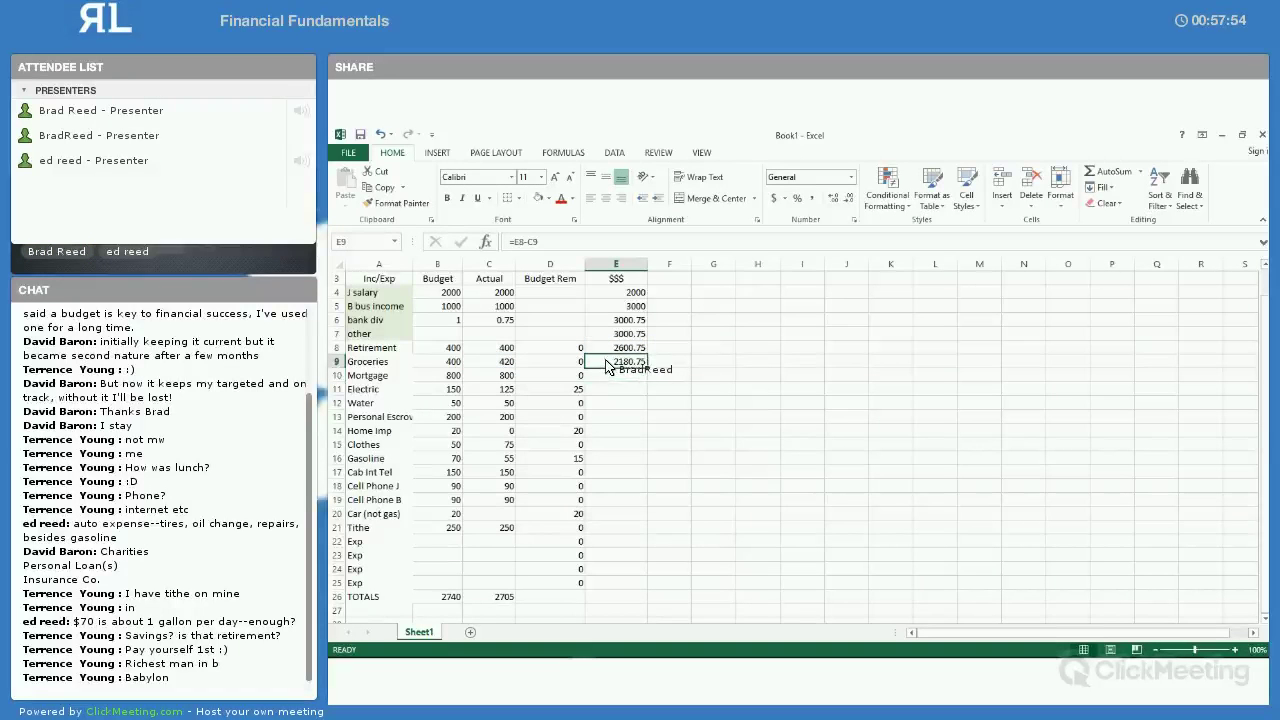
key(ctrl+c)
key(Down)
drag(624, 404, 603, 590)
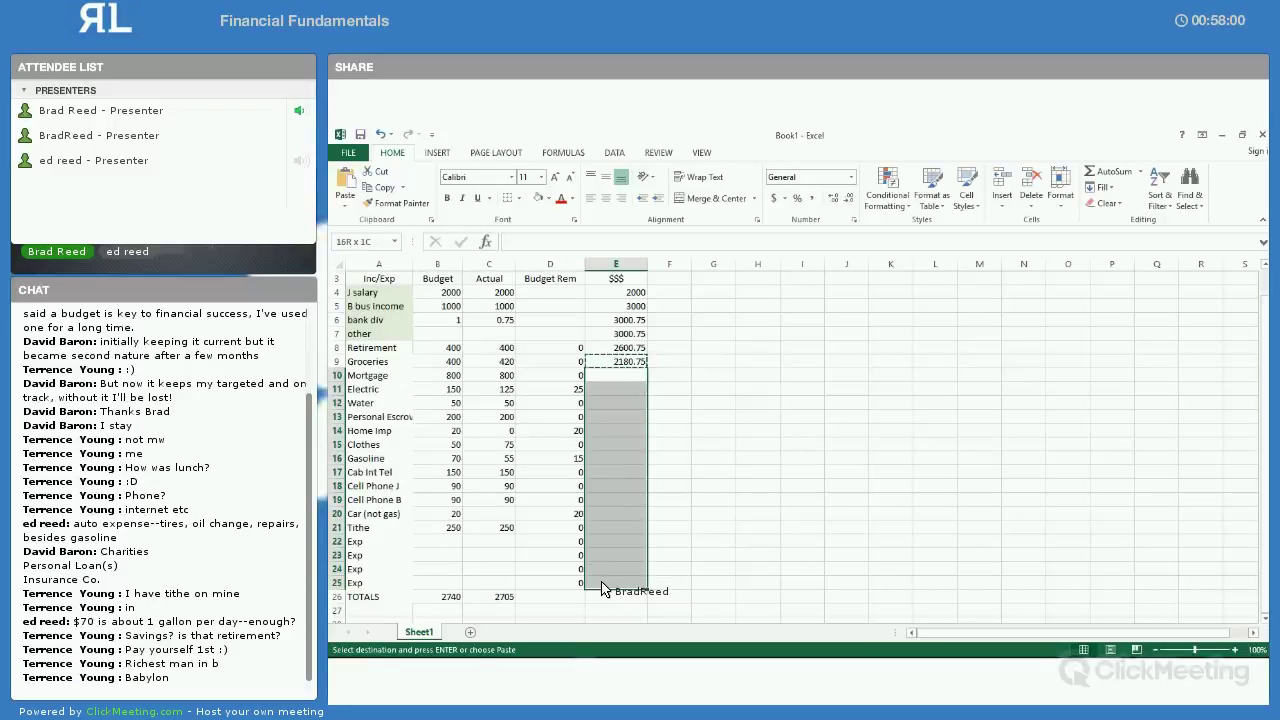
key(ctrl+v)
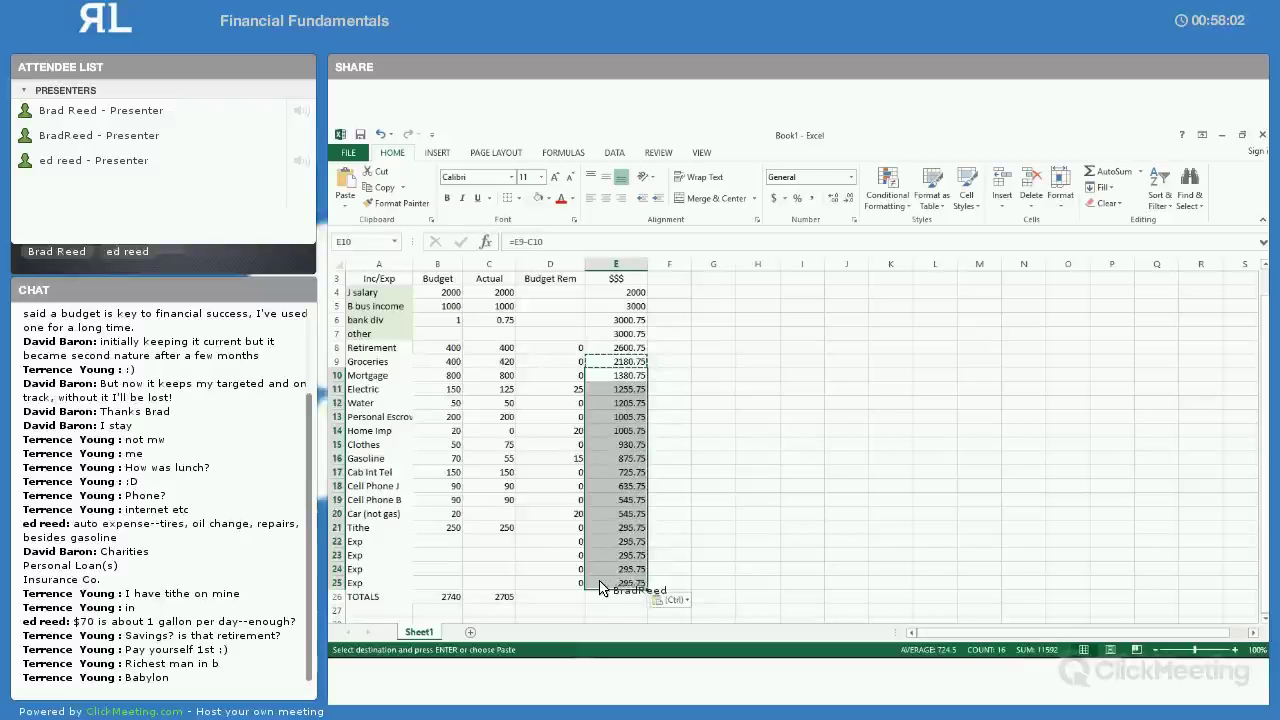
Review the running balance in the $$$ column, from the income rows through the last Exp row
click(603, 569)
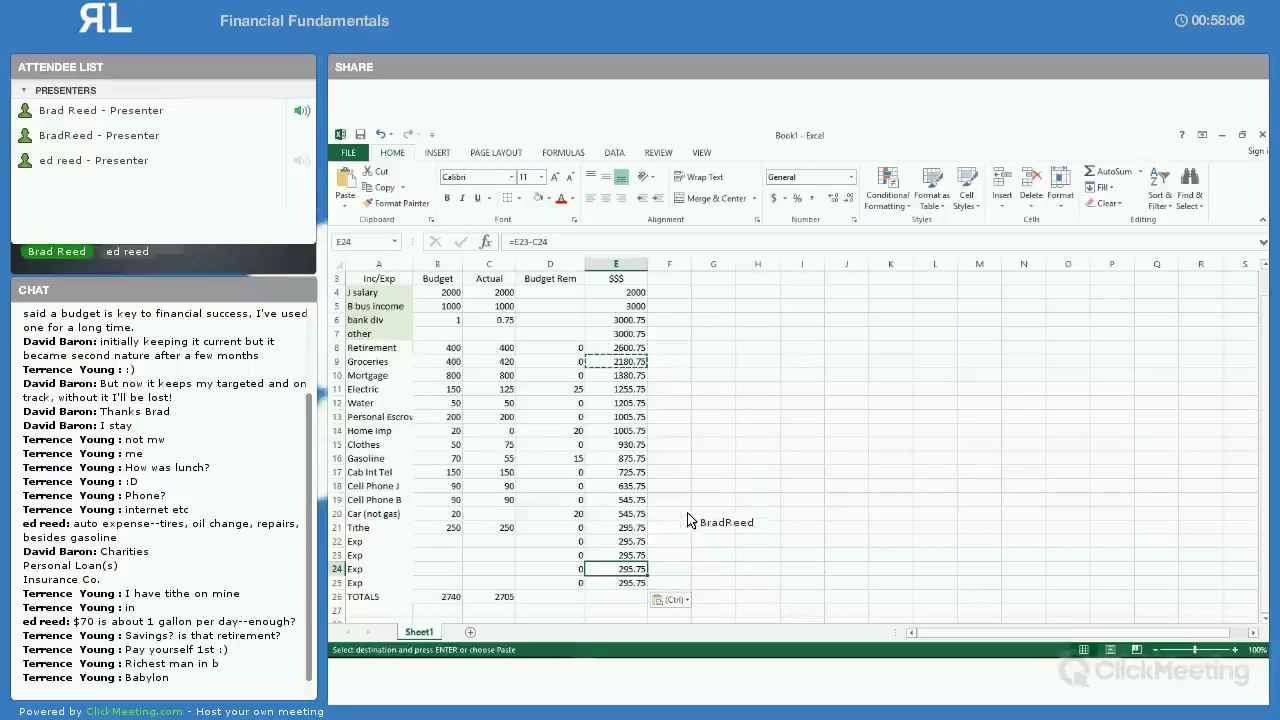
scroll(690, 525, down, 1)
key(Down)
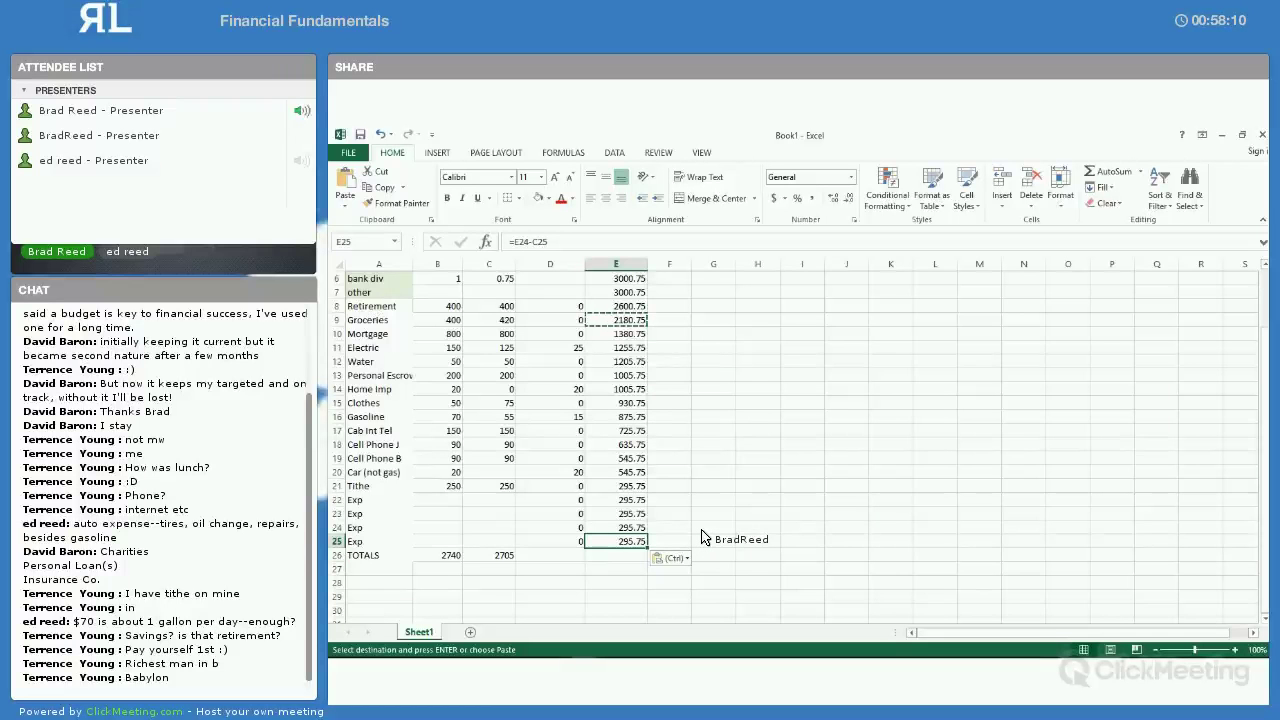
scroll(704, 530, up, 1)
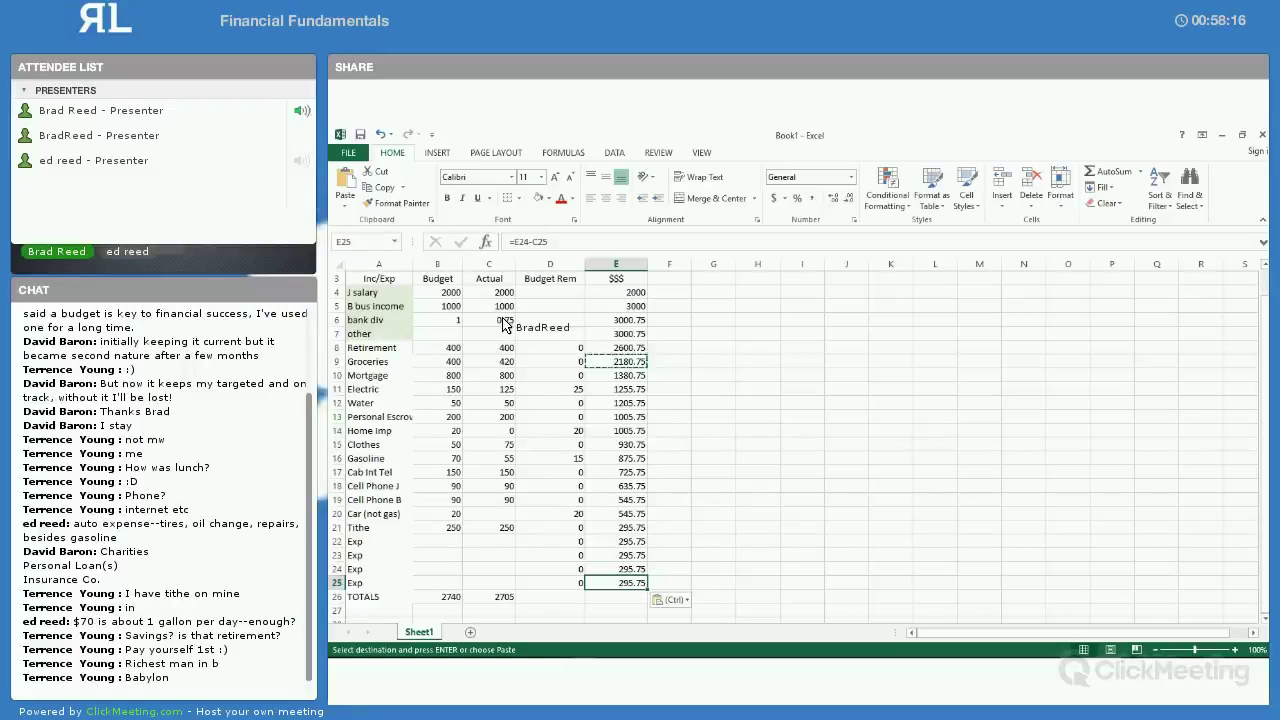
click(612, 322)
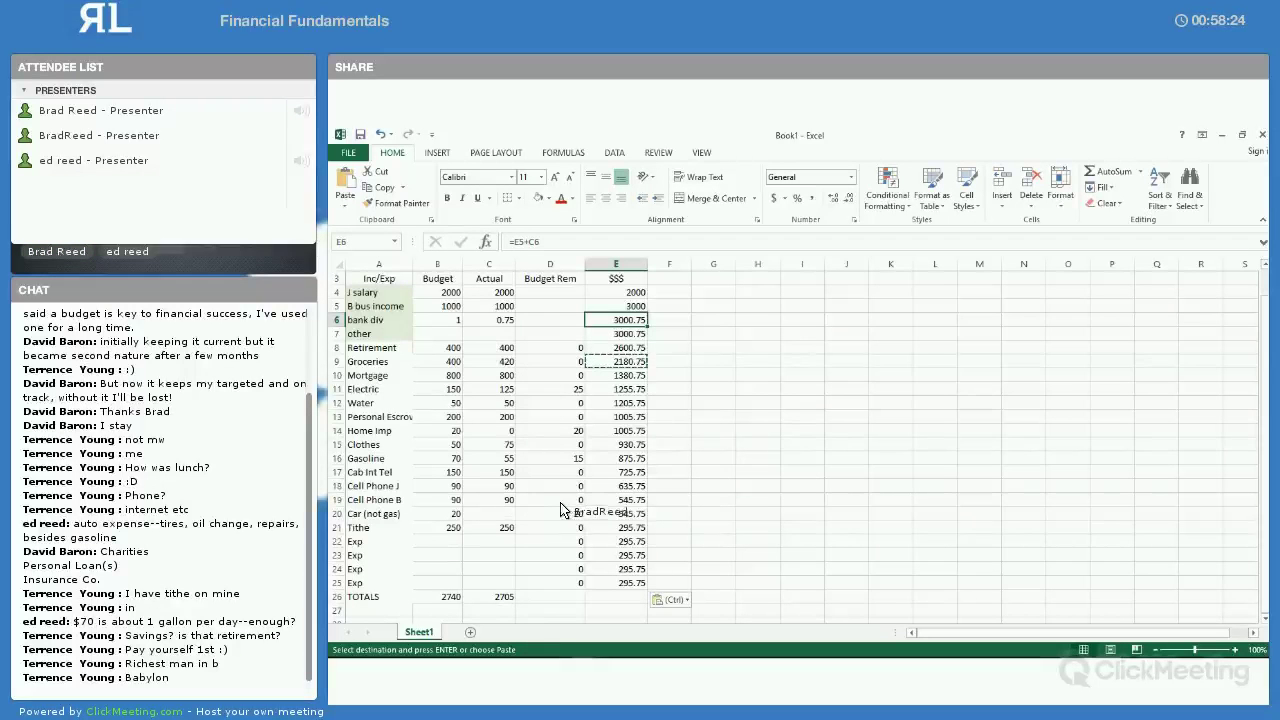
scroll(563, 510, down, 1)
scroll(563, 510, up, 1)
scroll(600, 512, down, 1)
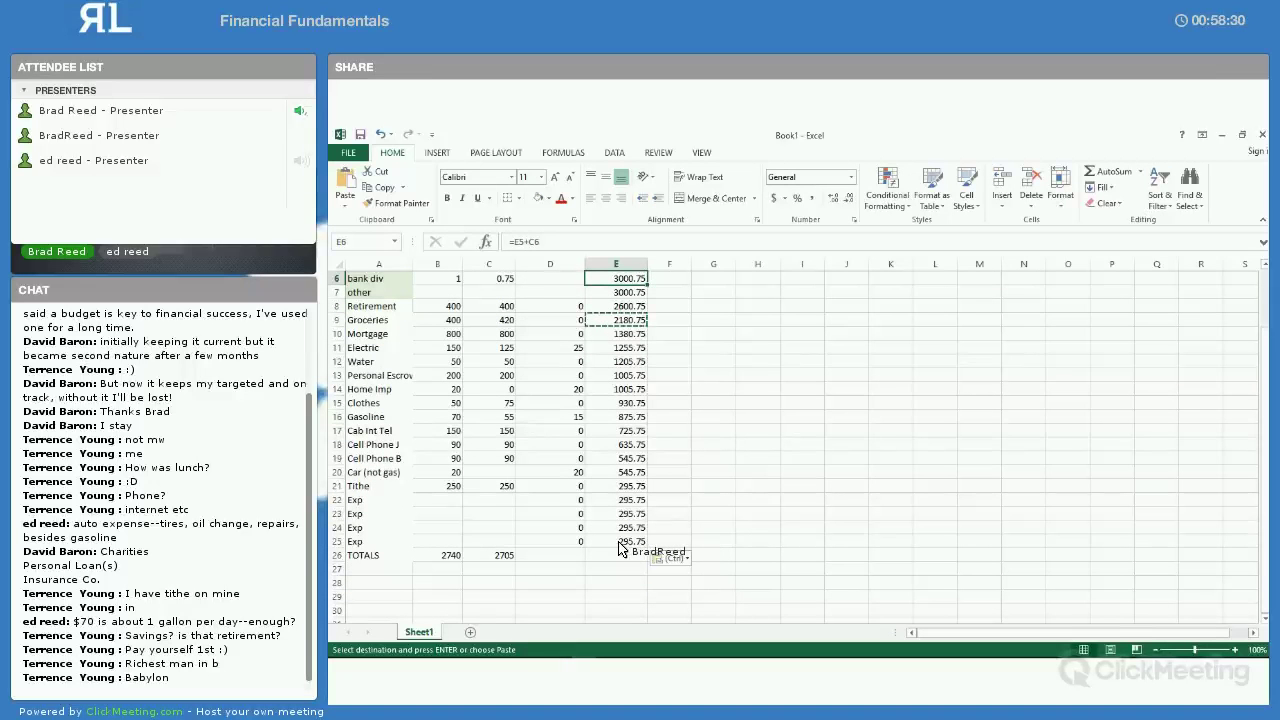
click(621, 545)
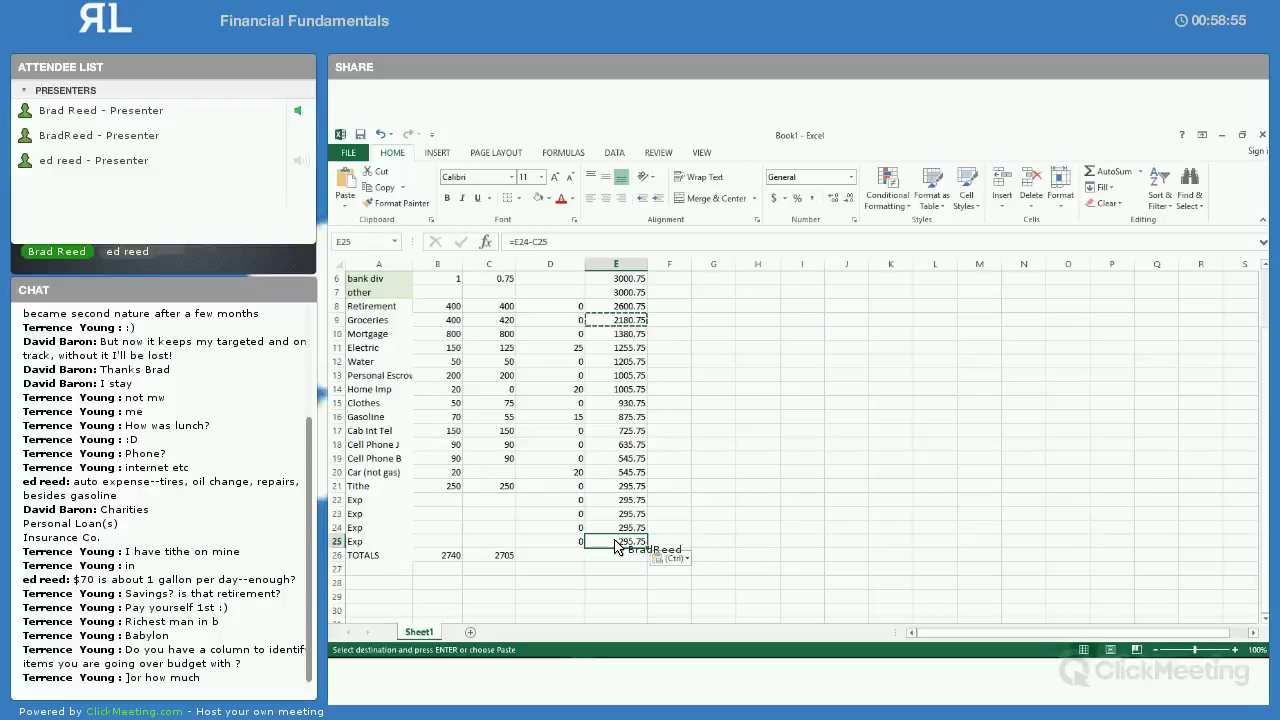
Fill Groceries' actual amount, cell C9, with a medium orange theme colour to flag it as over budget
scroll(555, 478, up, 2)
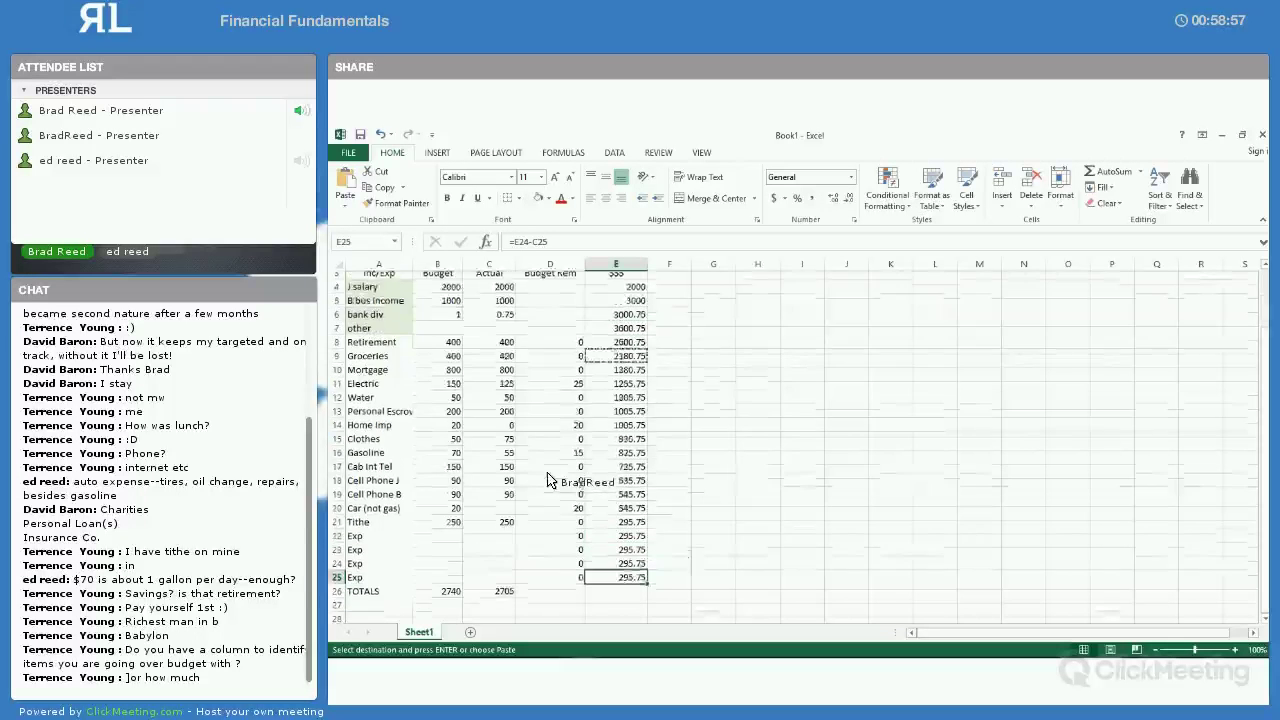
click(503, 391)
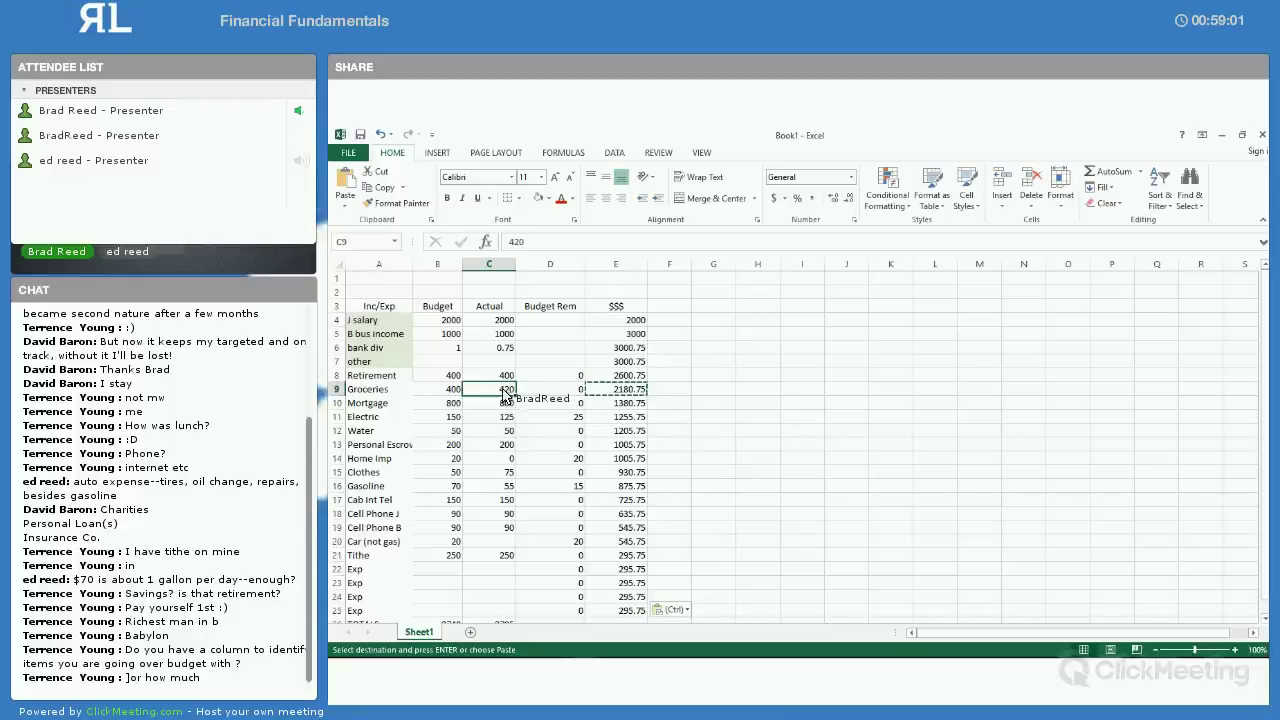
click(548, 198)
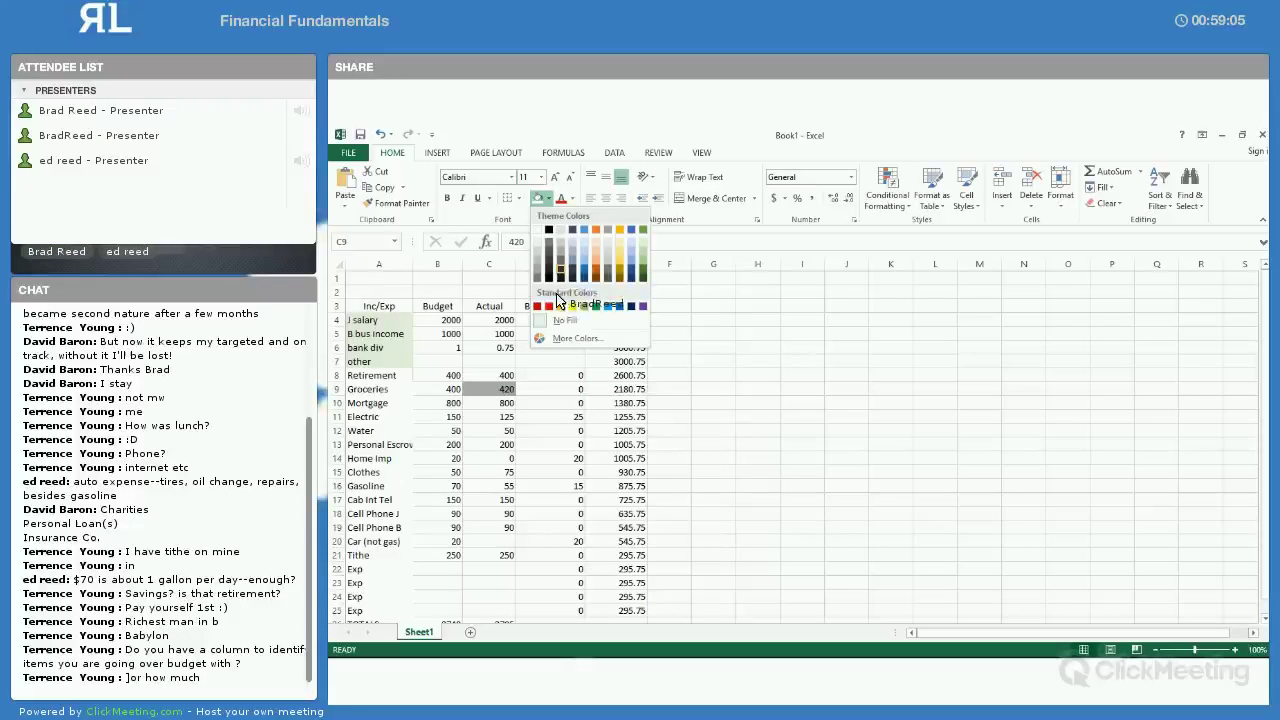
click(597, 246)
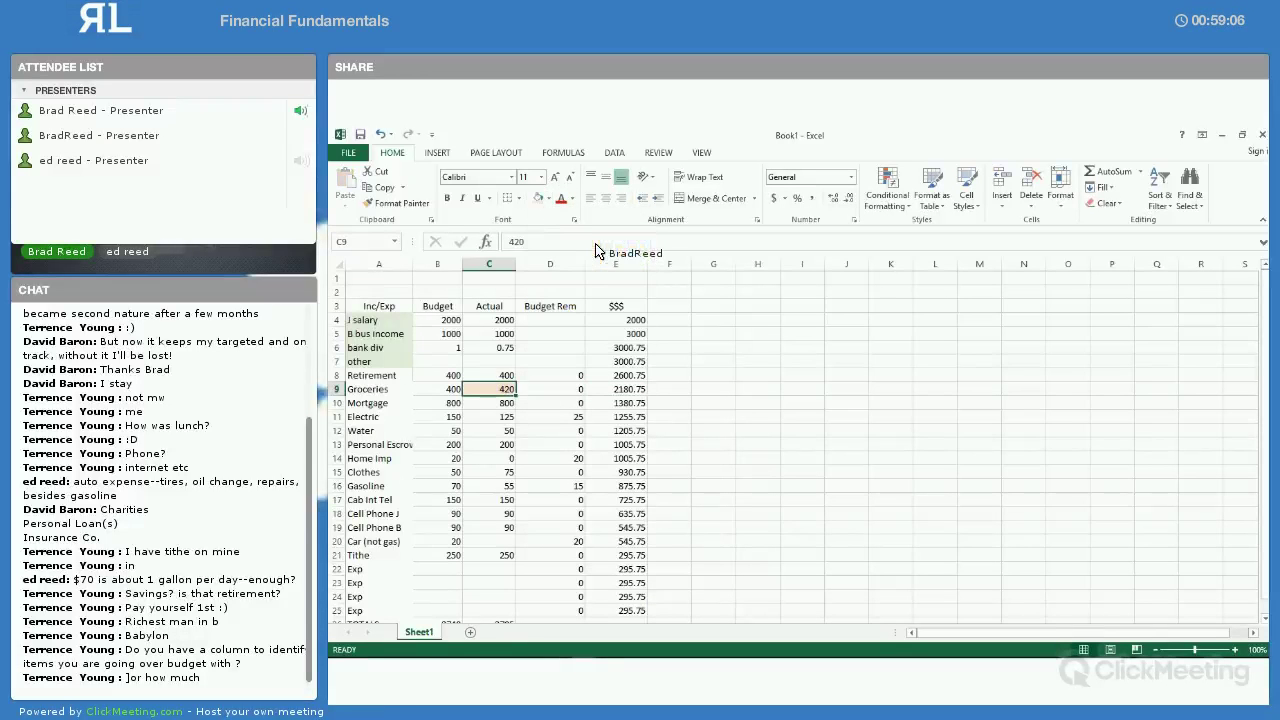
click(548, 198)
click(595, 266)
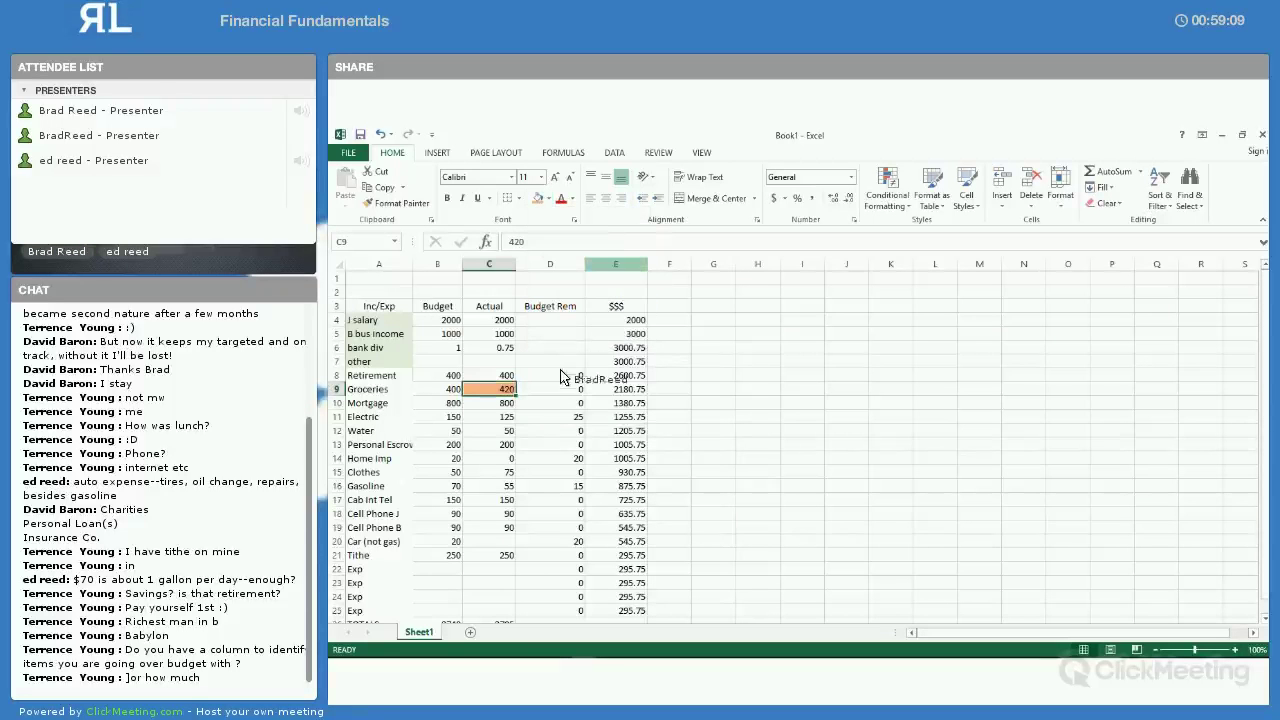
Fill Electric's actual amount, cell C11, with green to flag it as under budget
click(505, 417)
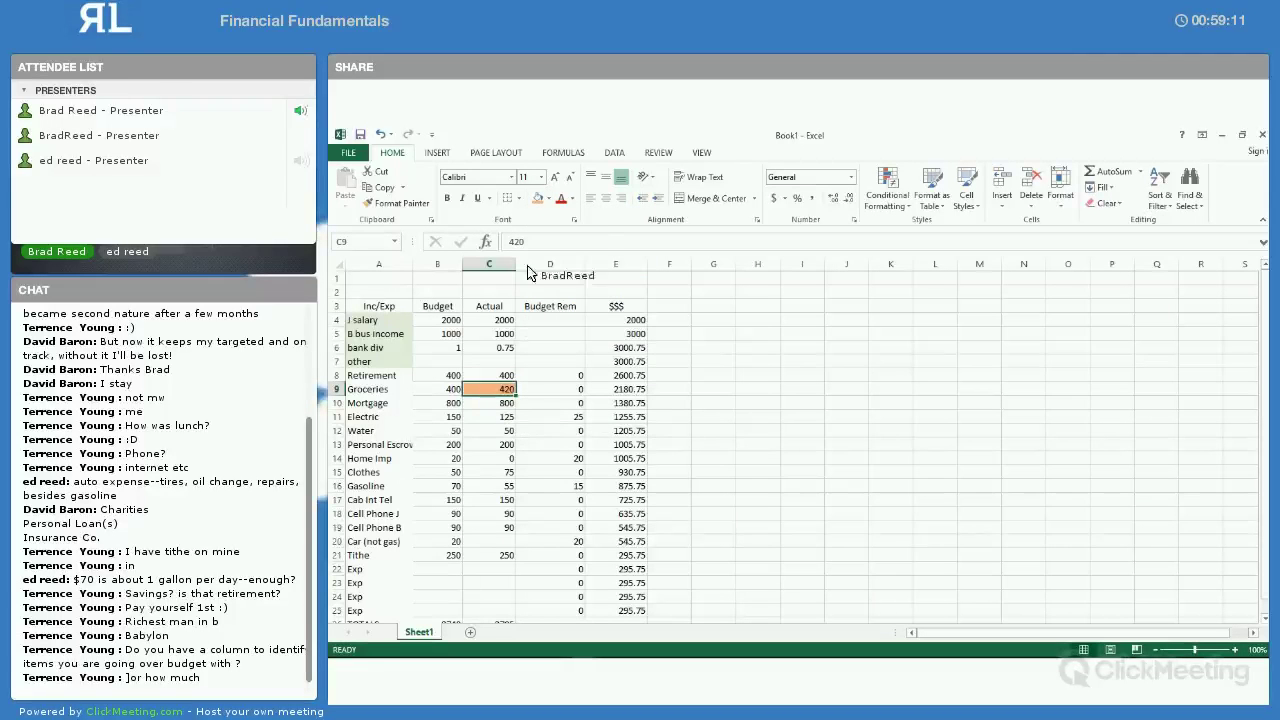
click(548, 198)
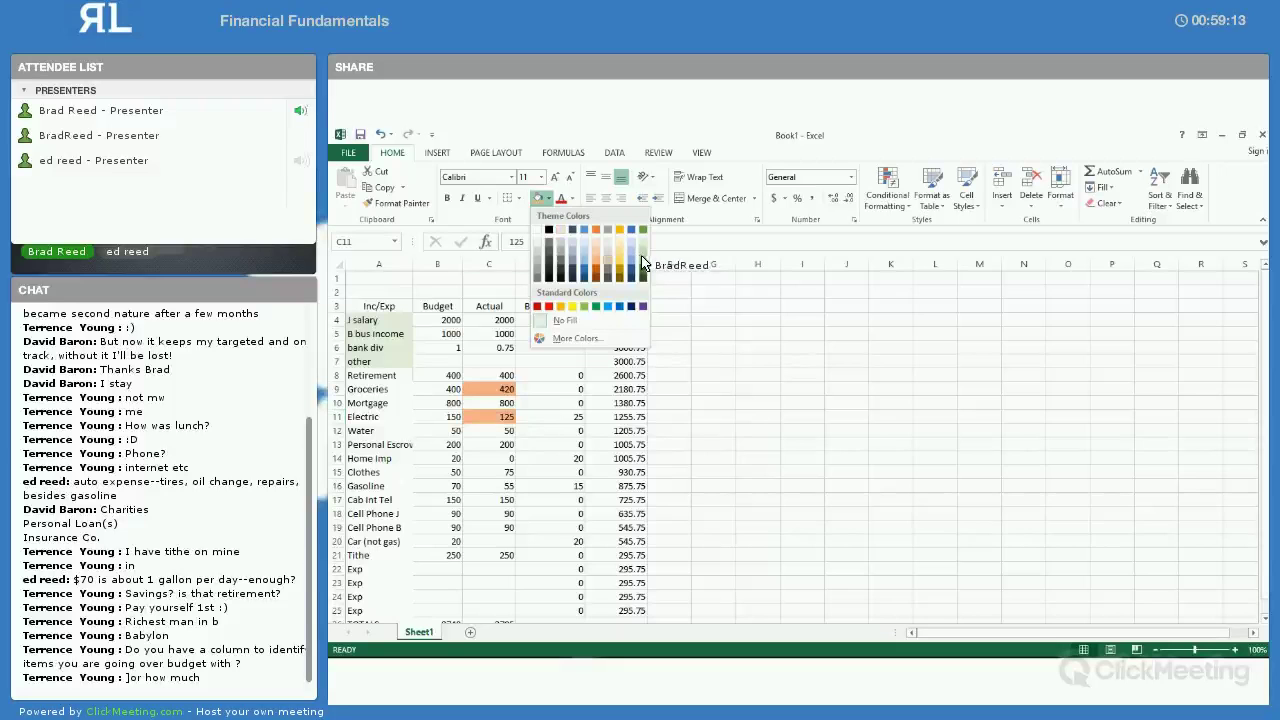
click(584, 306)
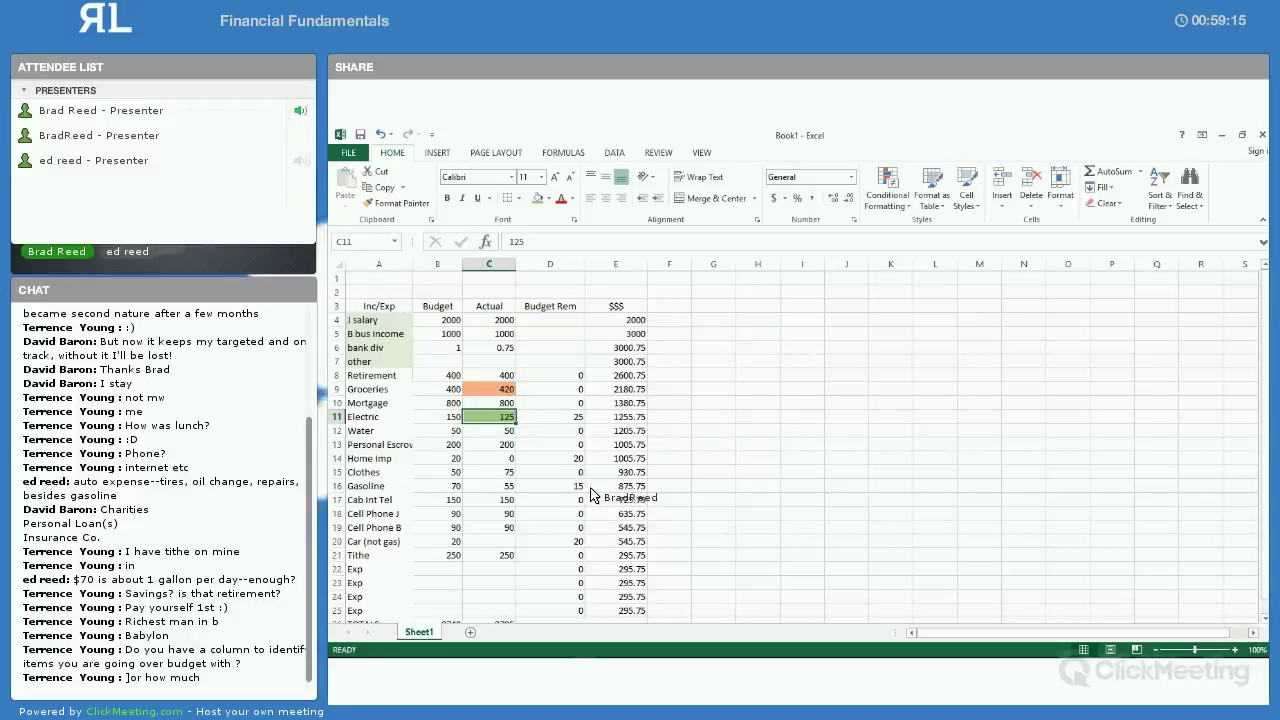
Fill Clothes' actual amount, cell C15, with a medium orange theme colour to flag it as over budget
click(510, 470)
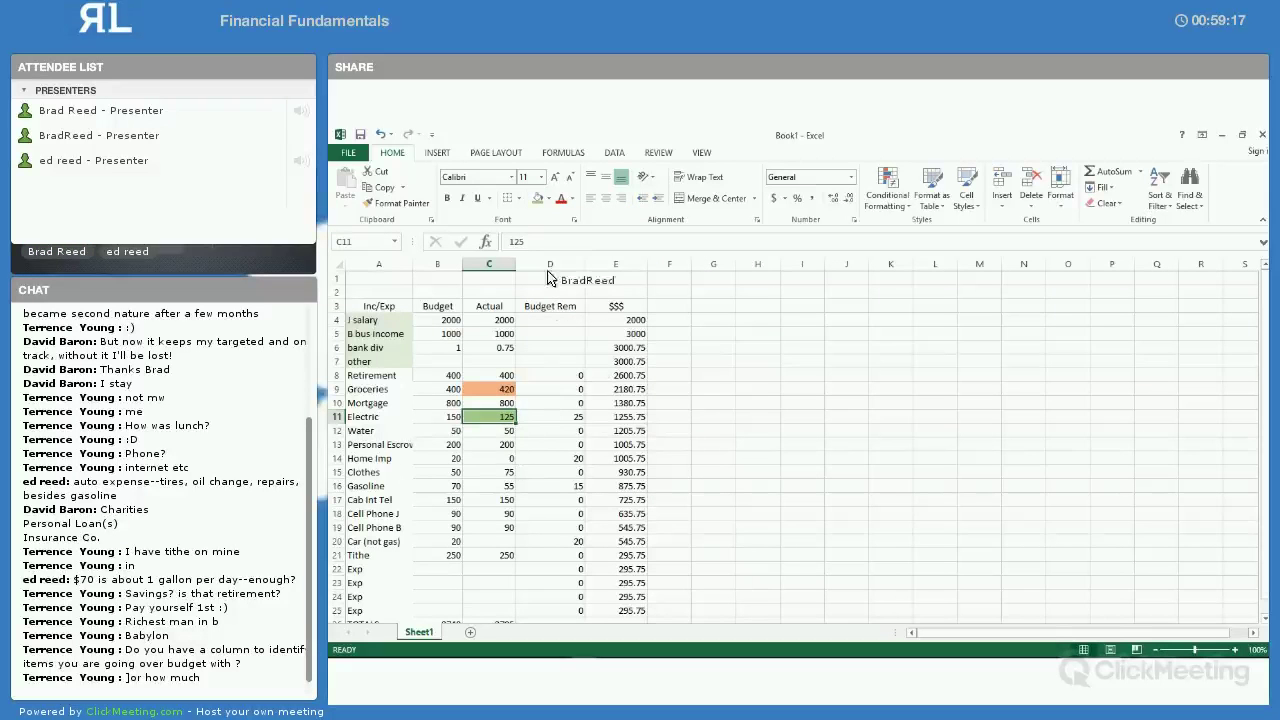
click(545, 198)
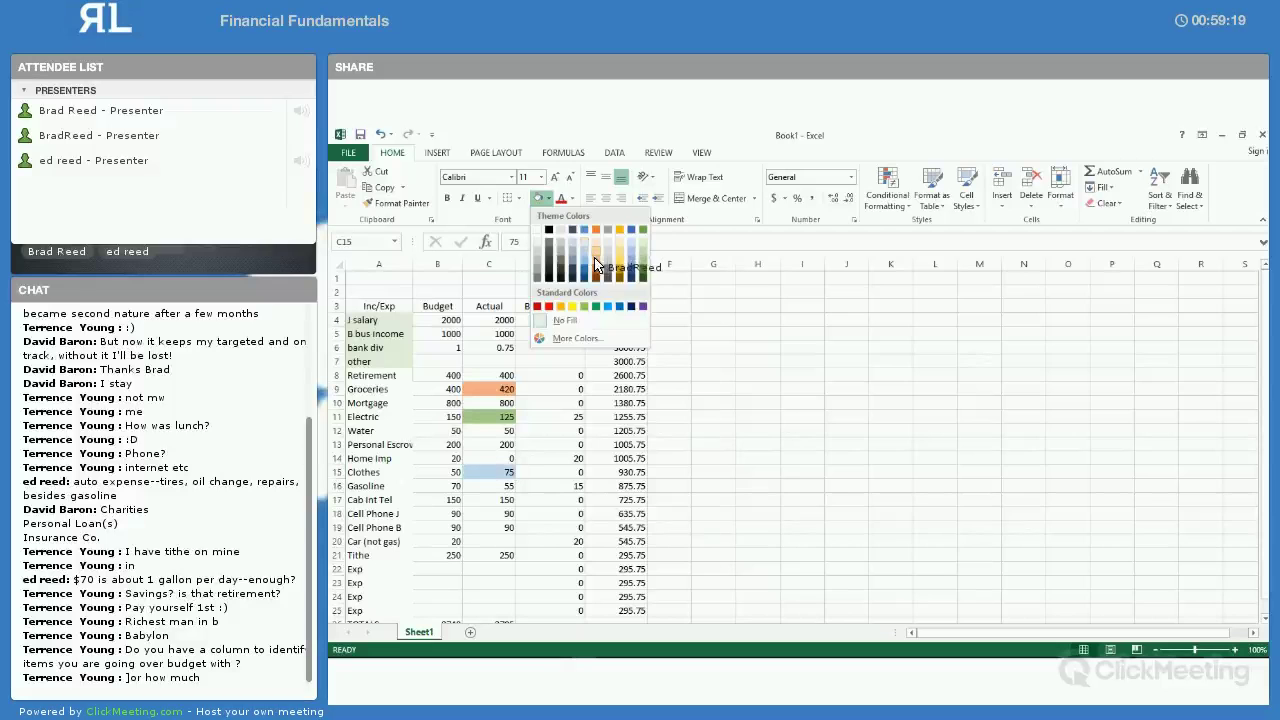
click(595, 260)
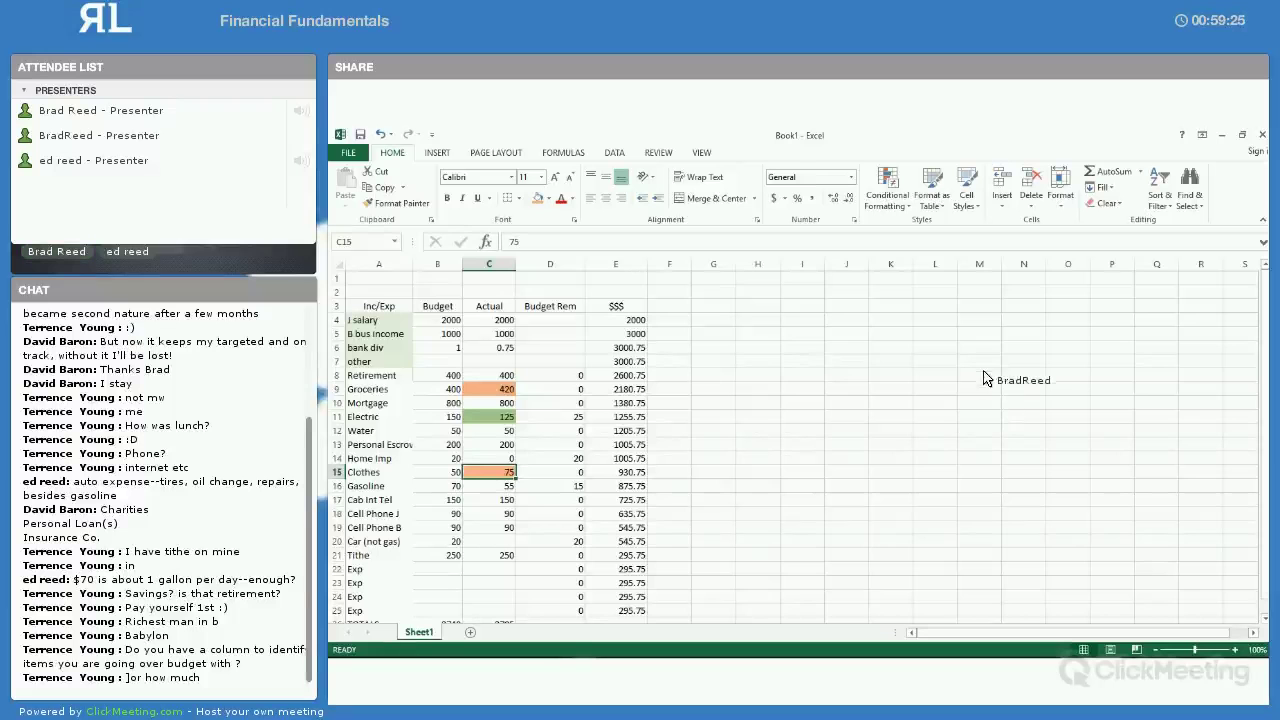
Label two empty cells to the right of the budget table, BUDGET in K9 and ACTUAL in L9
drag(935, 319, 931, 484)
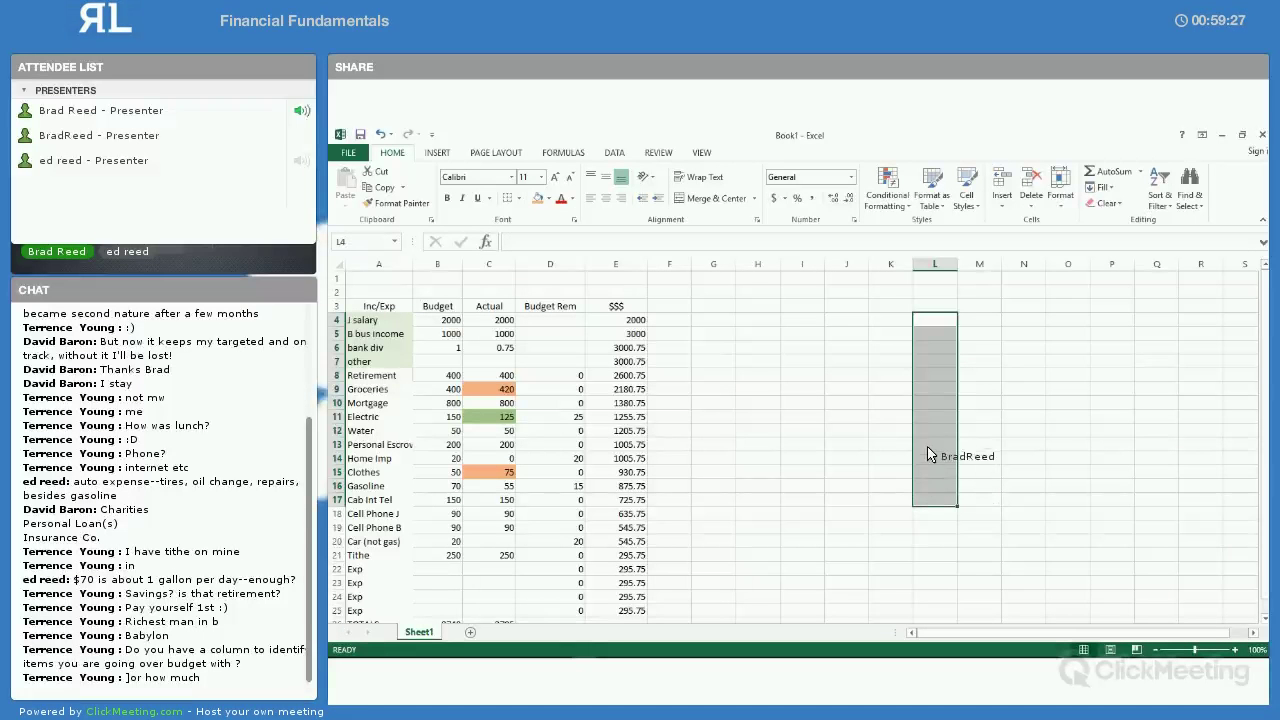
click(938, 393)
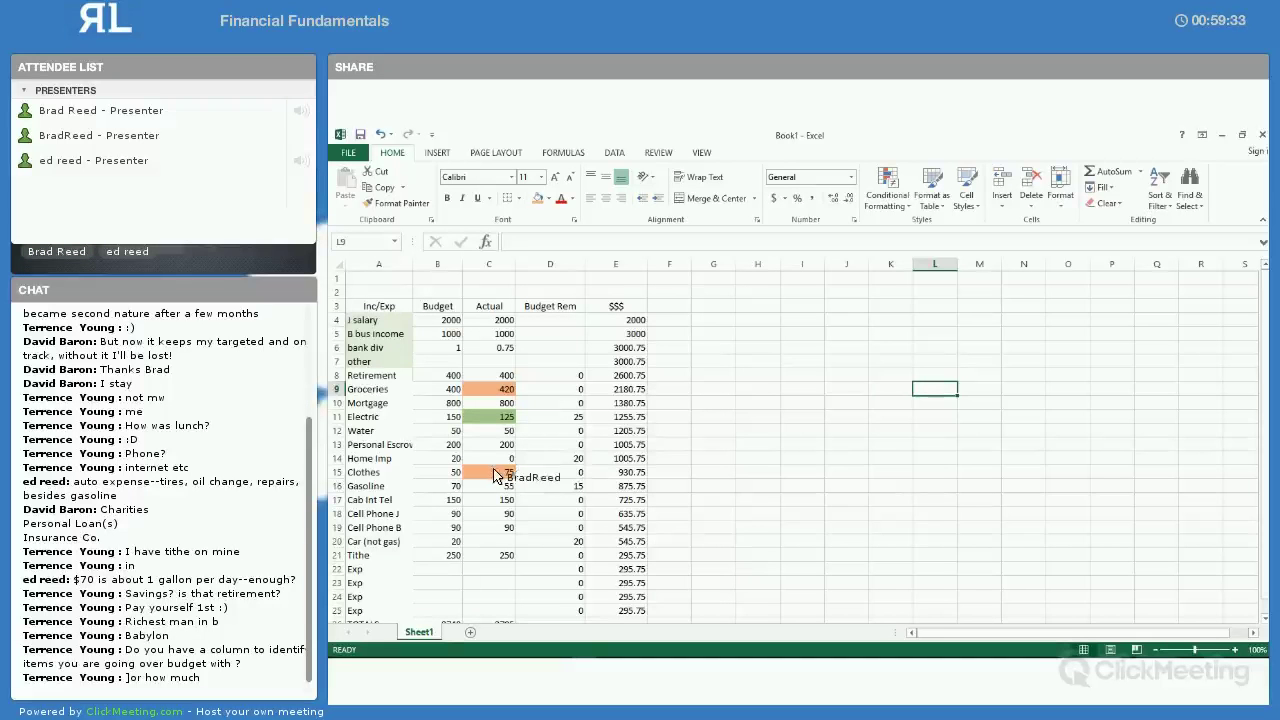
click(897, 395)
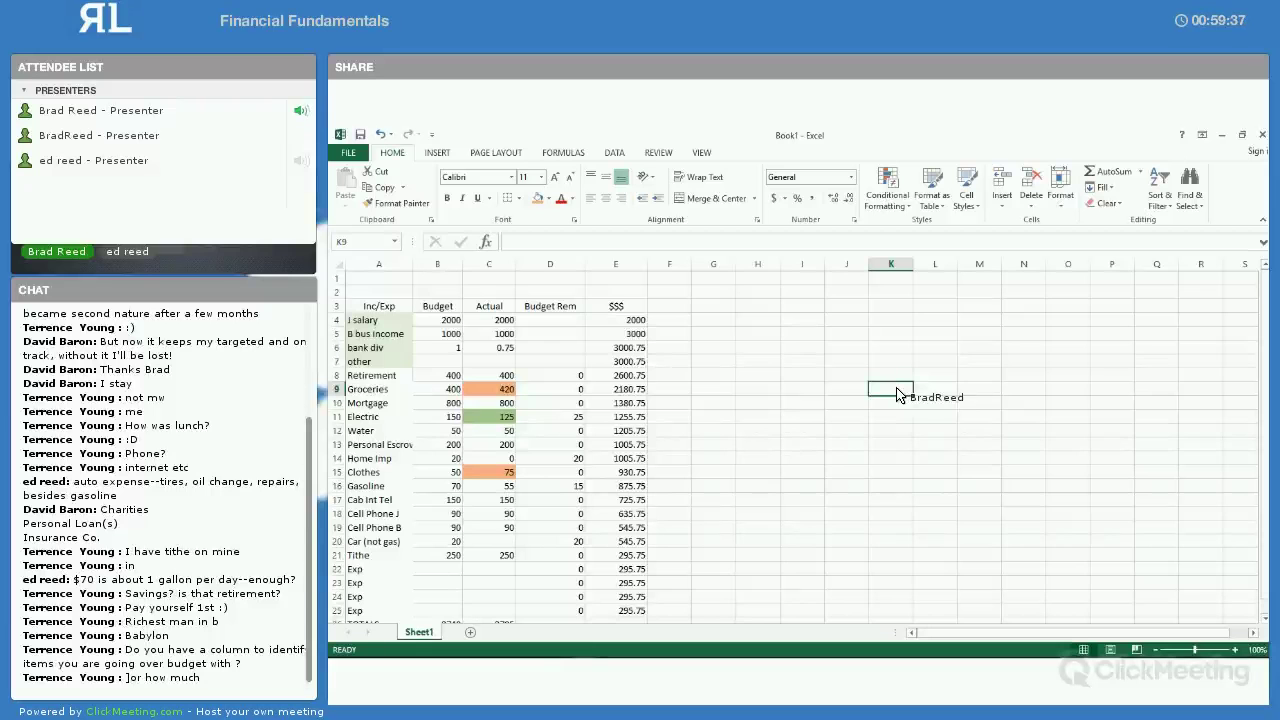
text(BUDGET)
key(Tab)
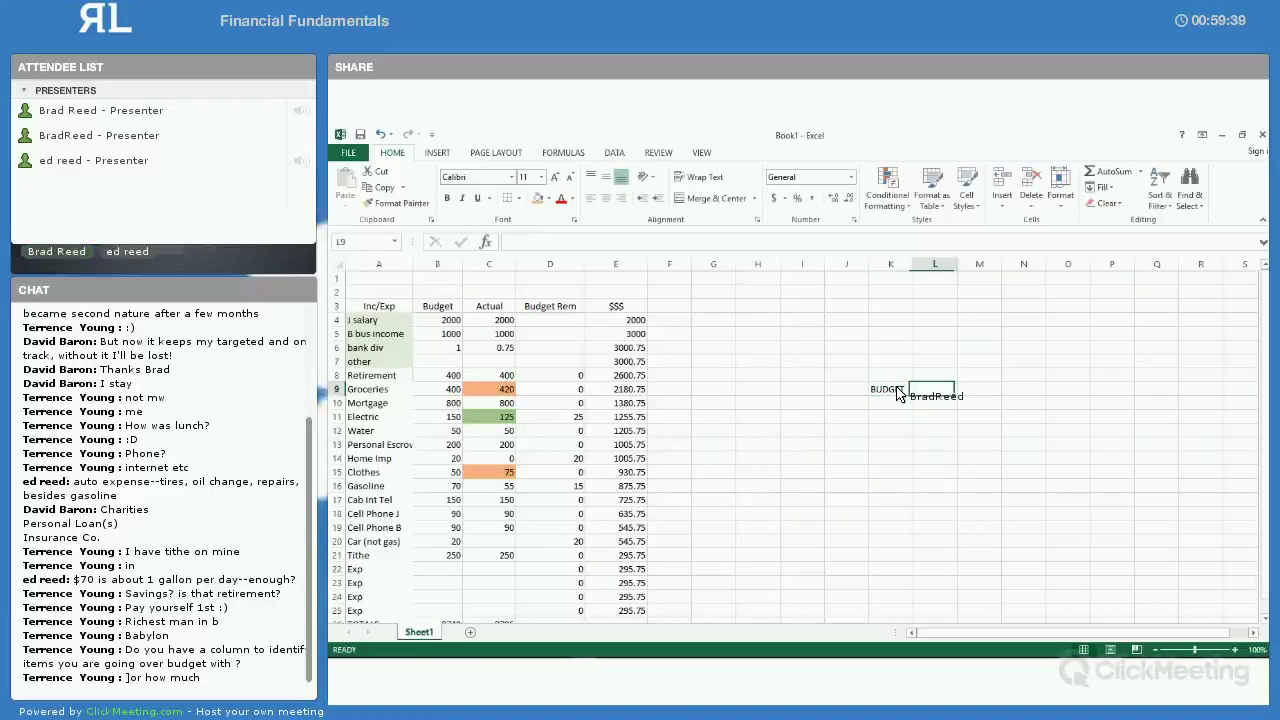
text(AC)
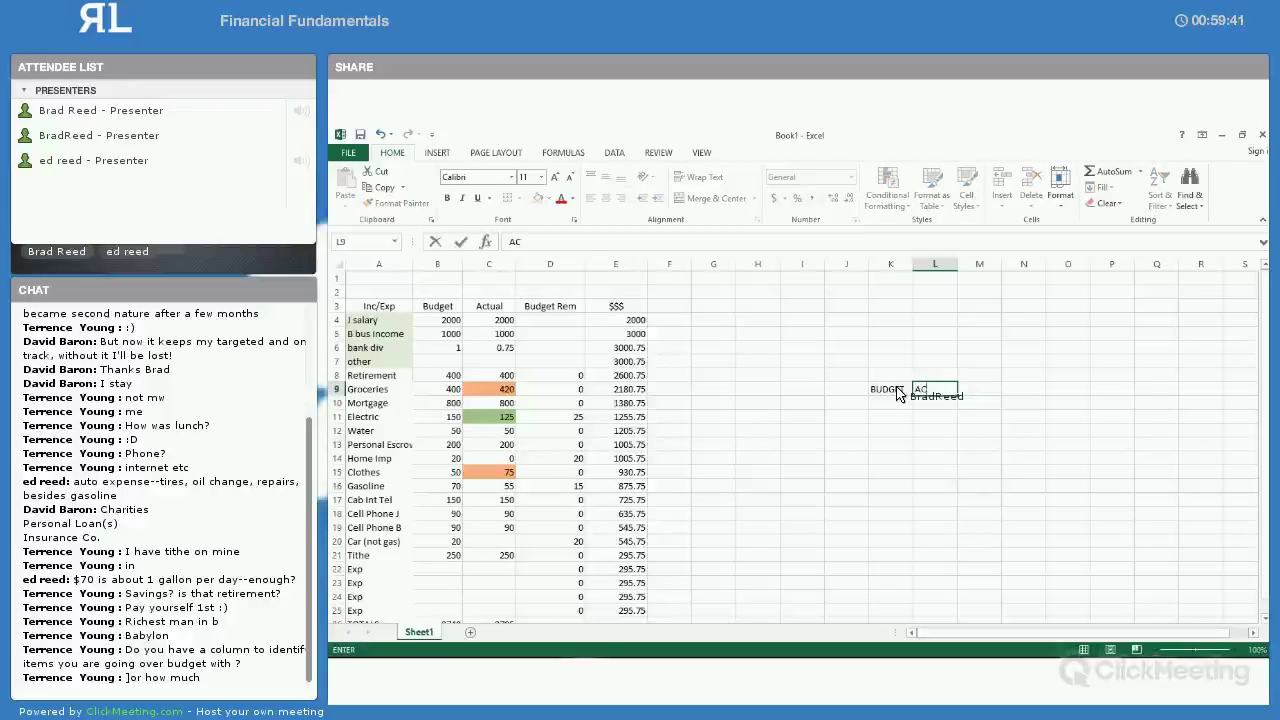
text(TUAL)
key(Tab)
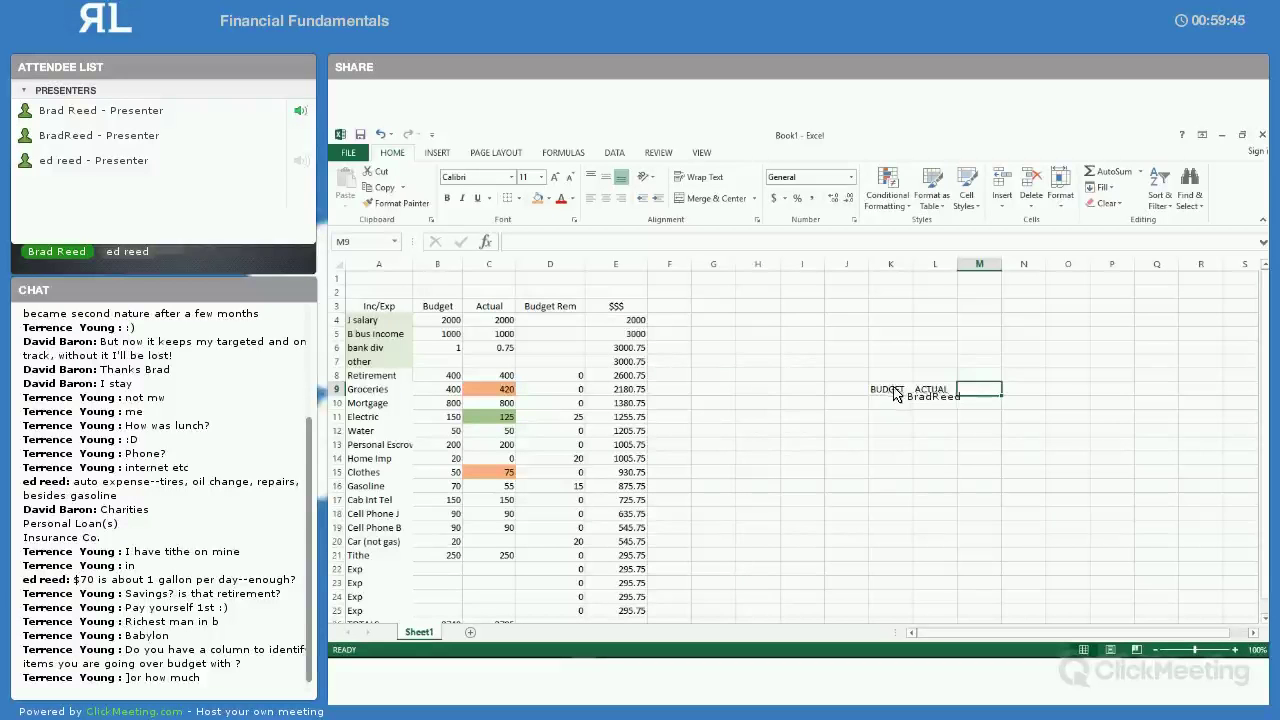
Clear the BUDGET and ACTUAL labels from cells K9 and L9
key(Left)
key(Delete)
key(Left)
key(Delete)
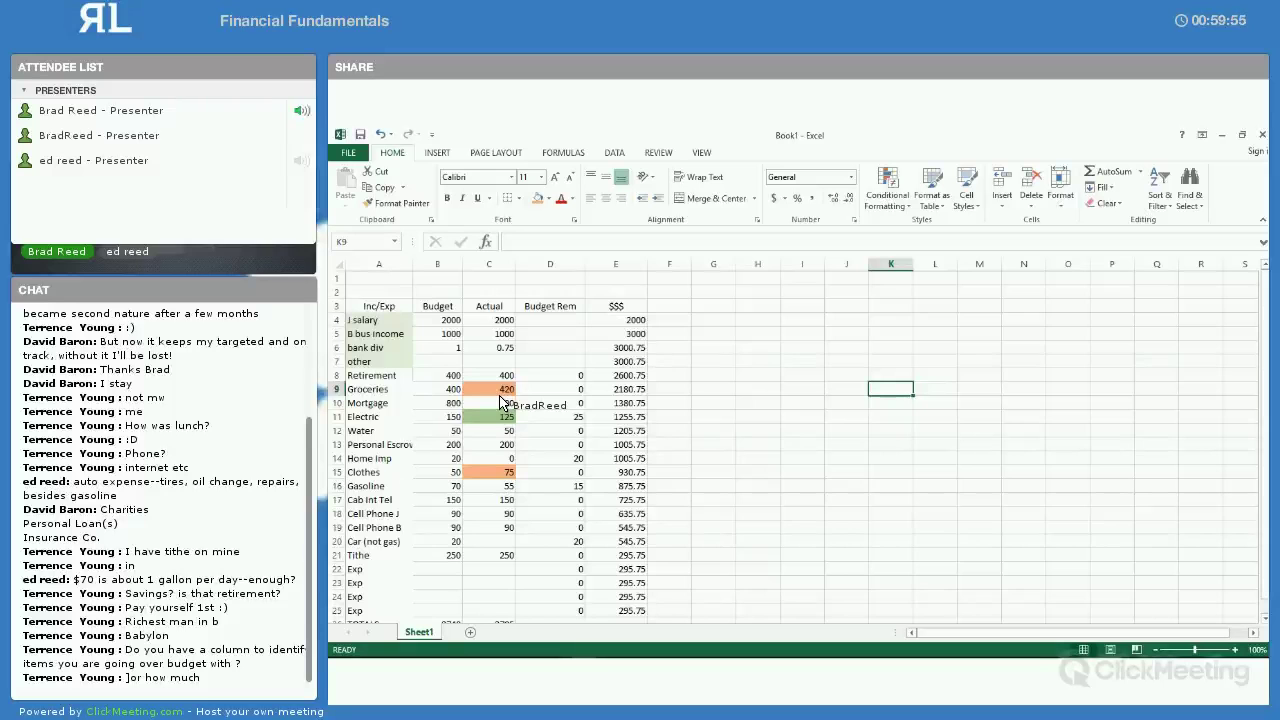
Total the Budget Rem column by copying the Actual total's SUM formula from C26 into D26
scroll(533, 437, down, 2)
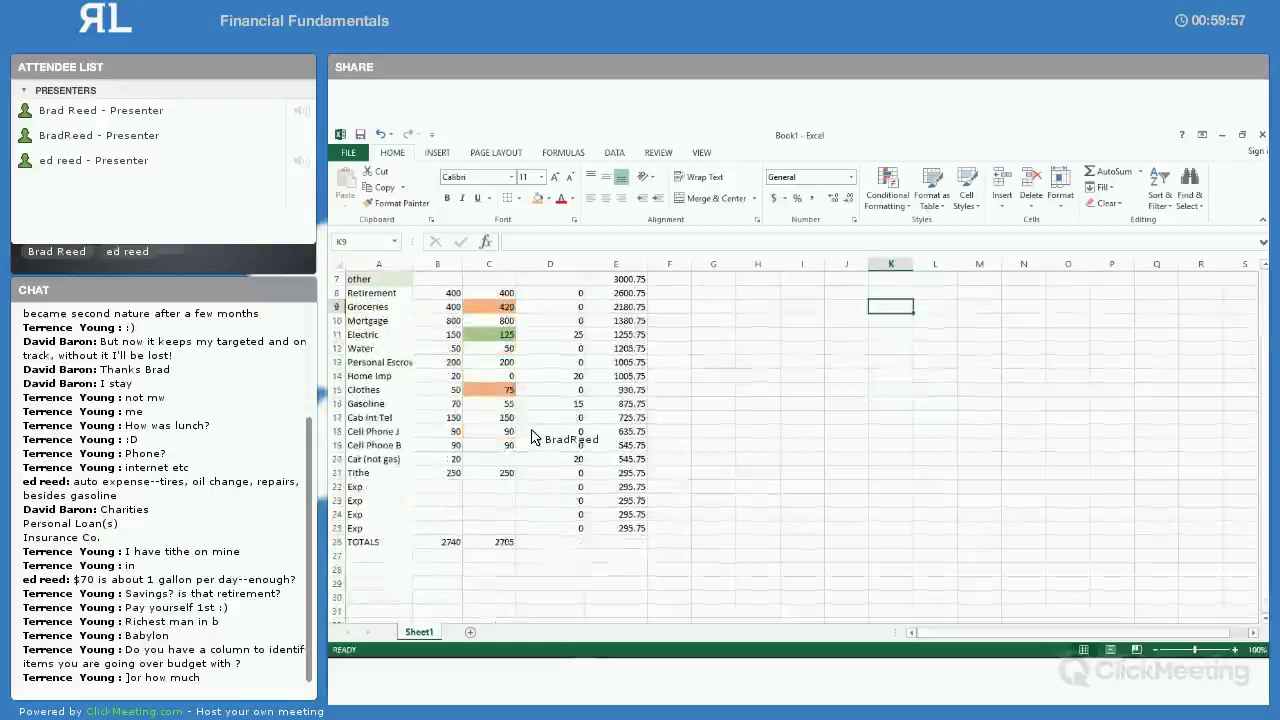
scroll(533, 437, down, 1)
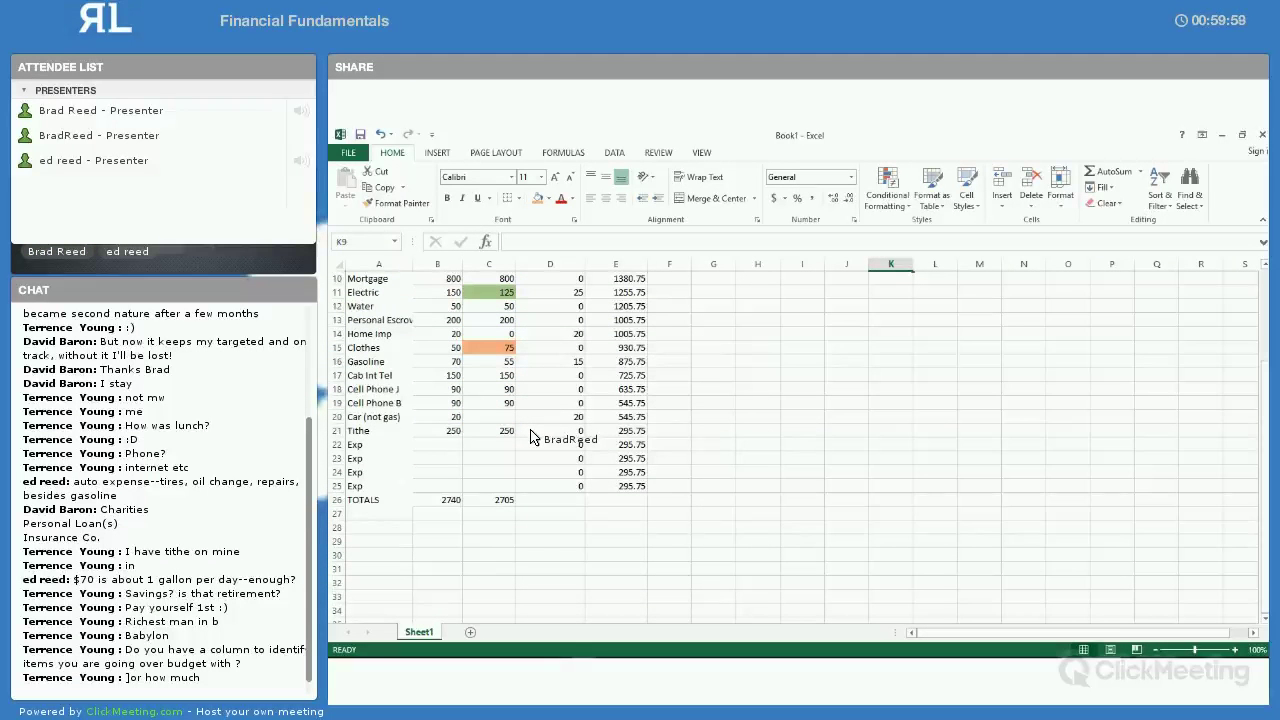
scroll(548, 451, up, 1)
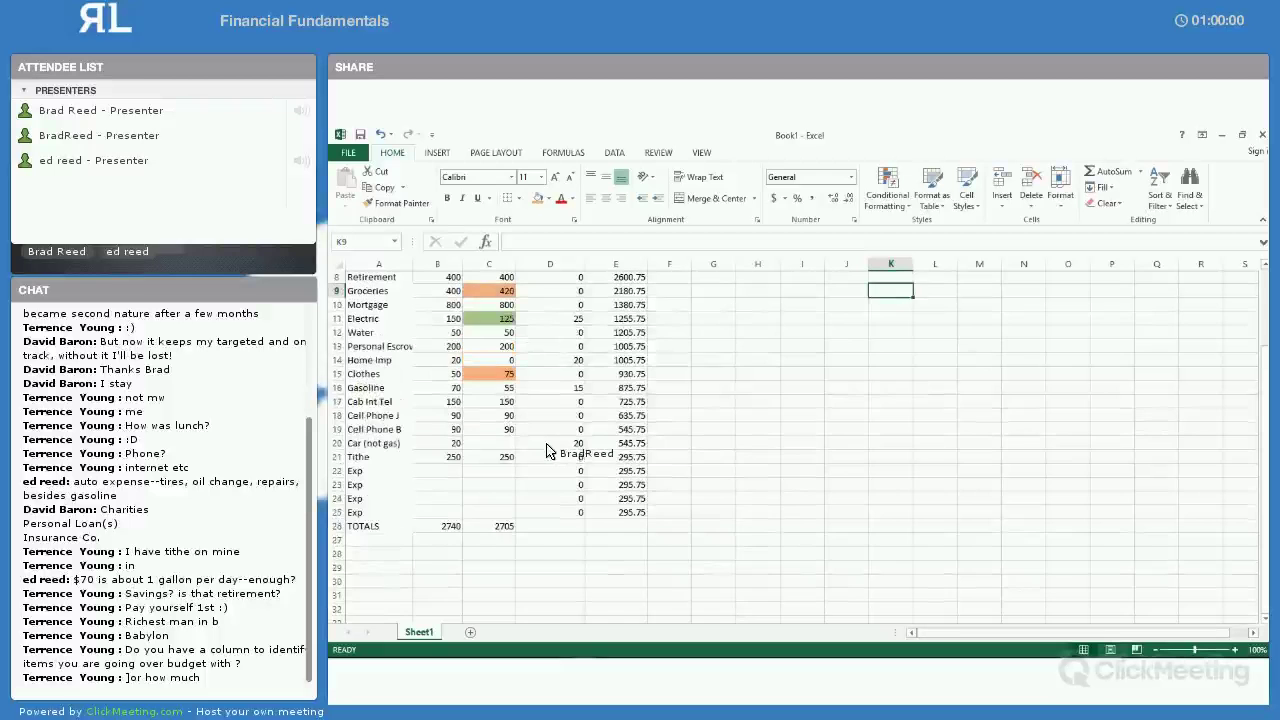
scroll(550, 450, up, 2)
scroll(553, 449, up, 1)
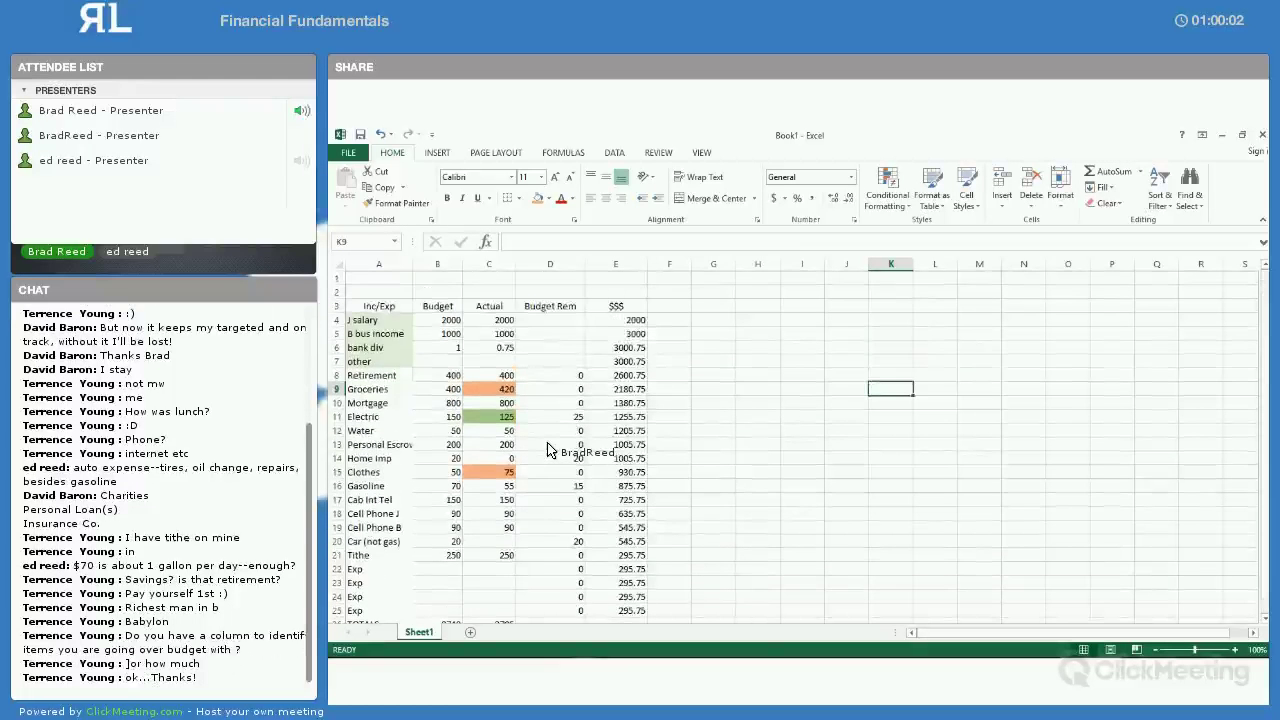
scroll(550, 452, down, 2)
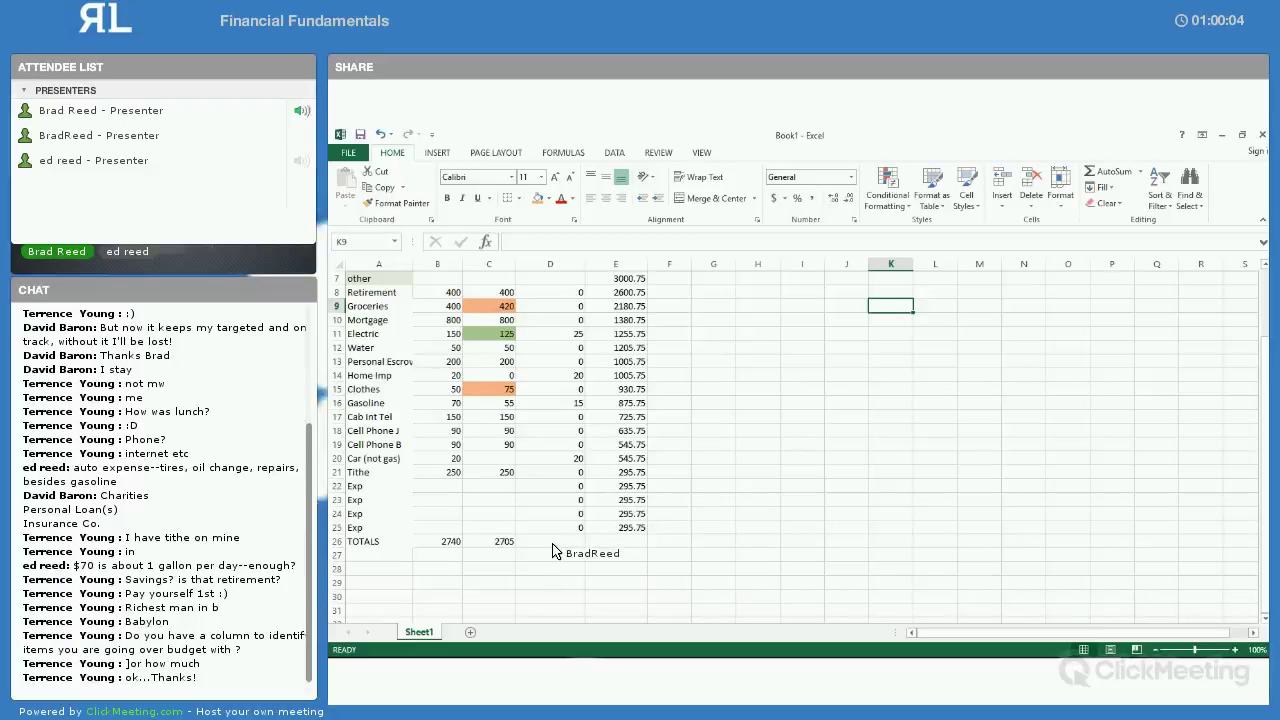
click(553, 541)
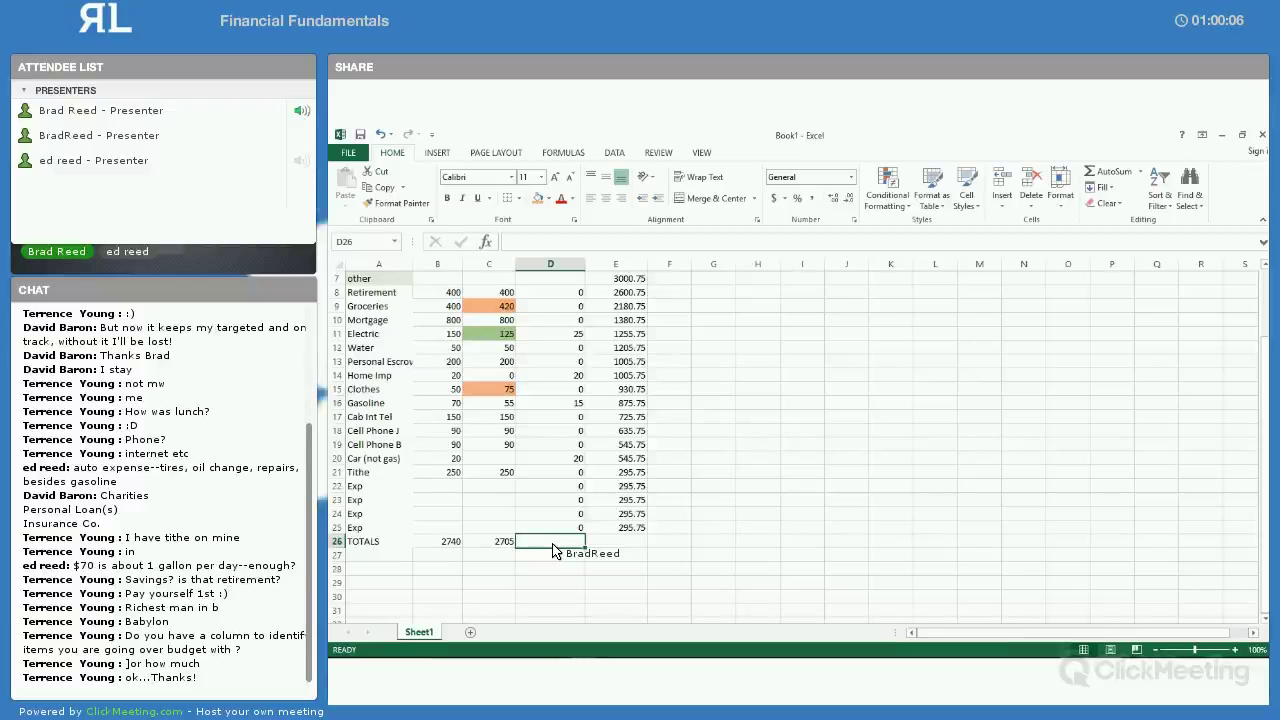
scroll(553, 549, up, 2)
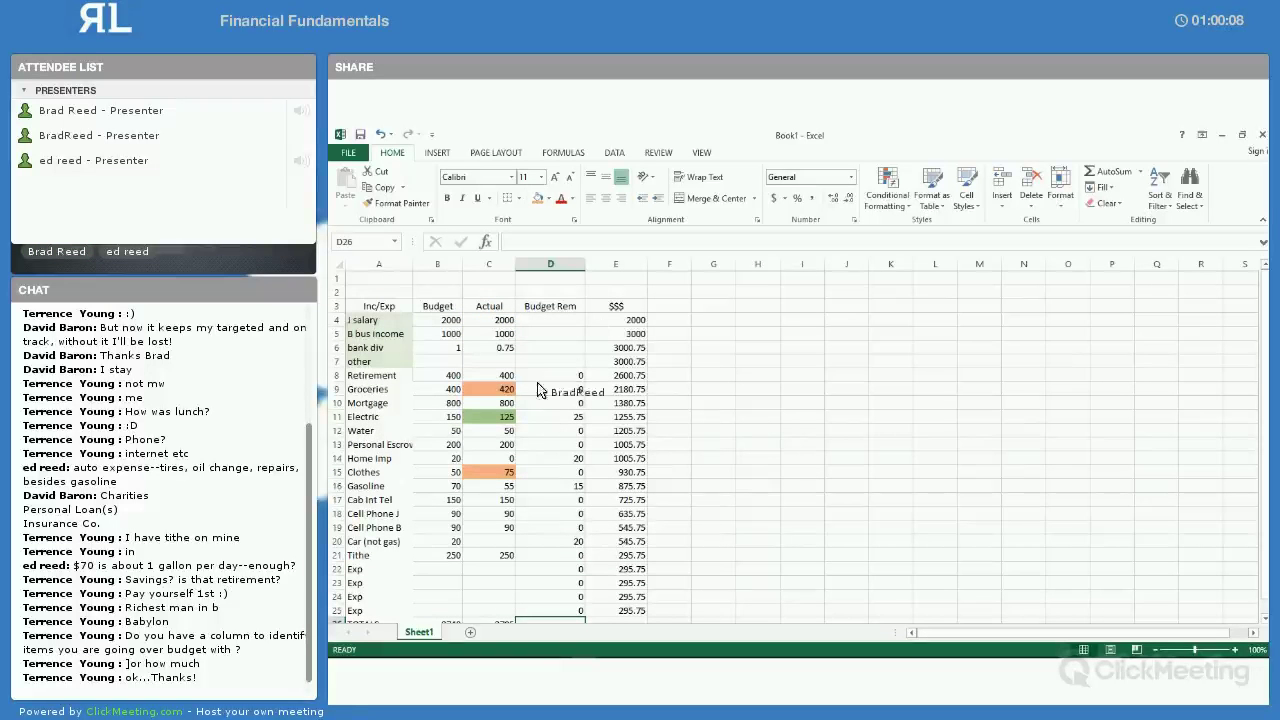
scroll(534, 480, down, 2)
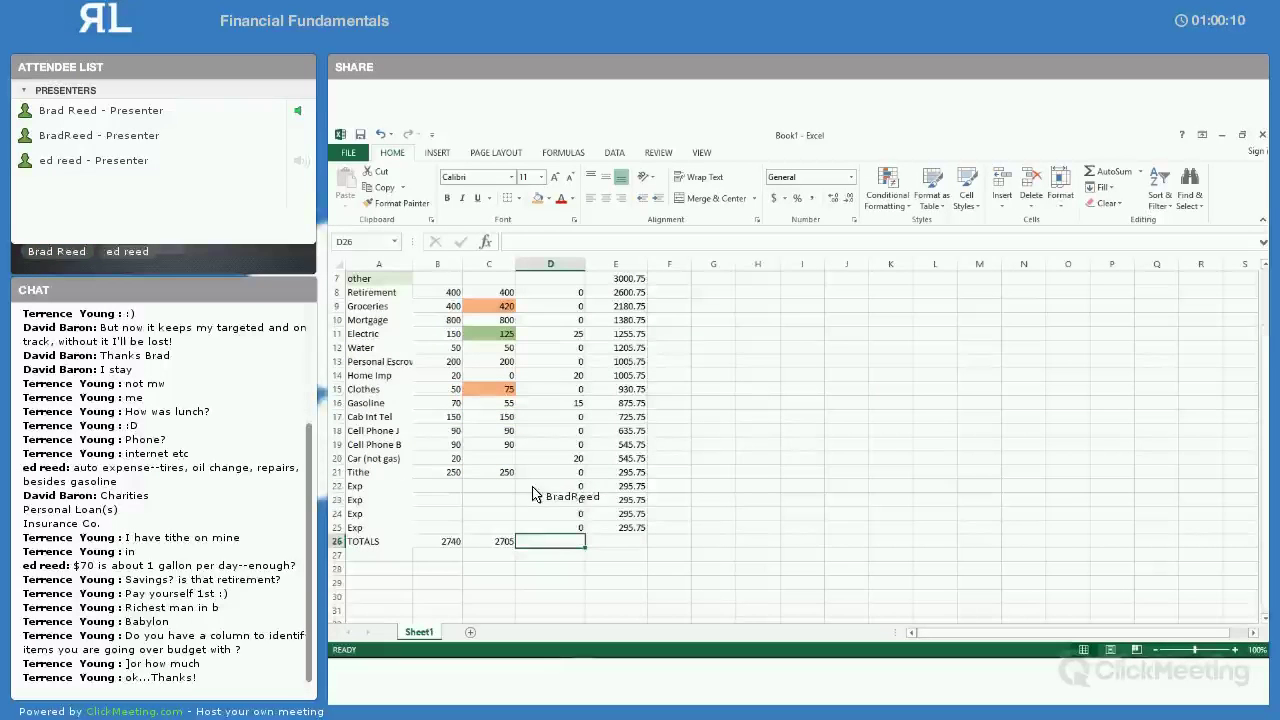
click(506, 542)
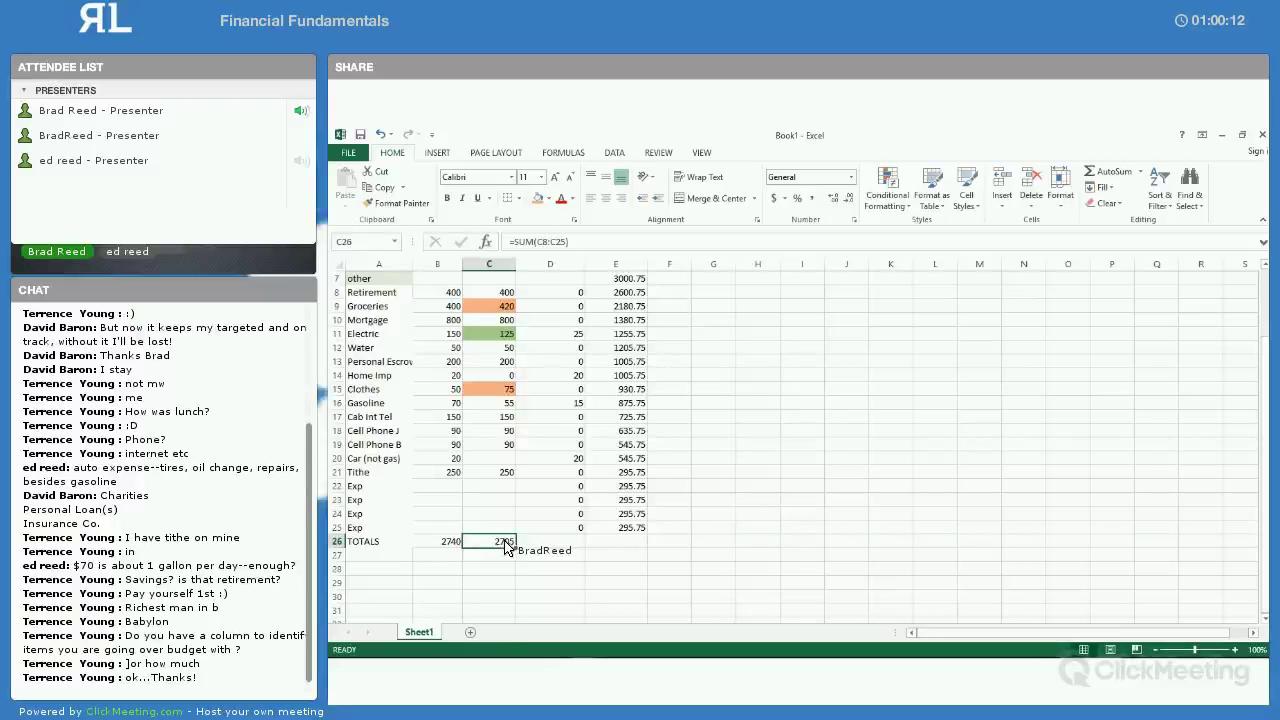
key(ctrl+c)
click(545, 542)
key(ctrl+v)
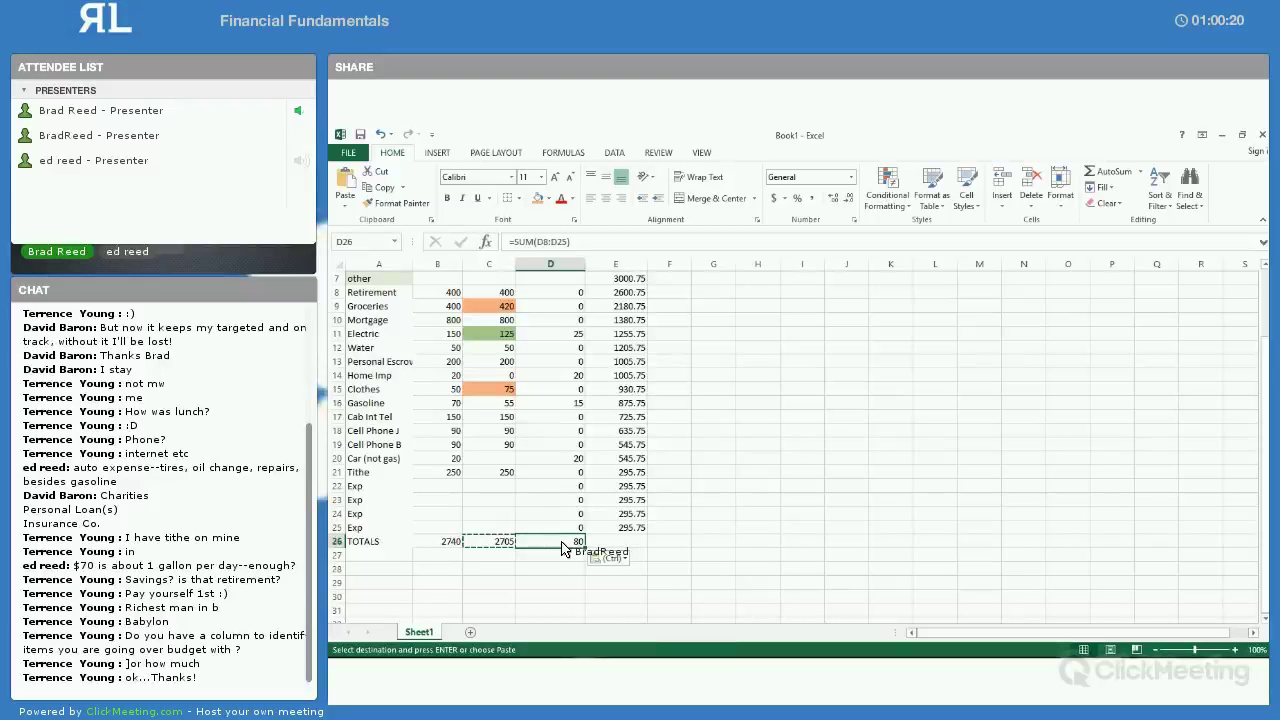
Compare the final running balance in E25 with the Budget Rem total in D26
click(617, 529)
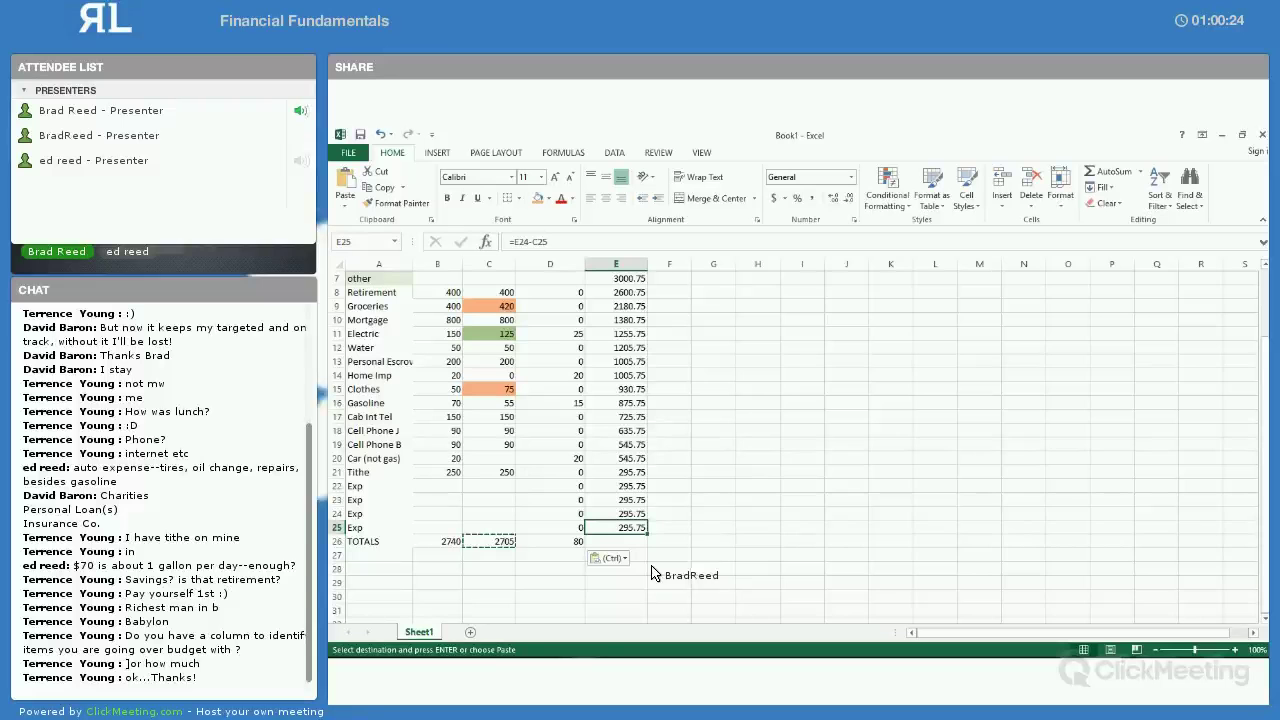
click(580, 543)
scroll(688, 535, up, 1)
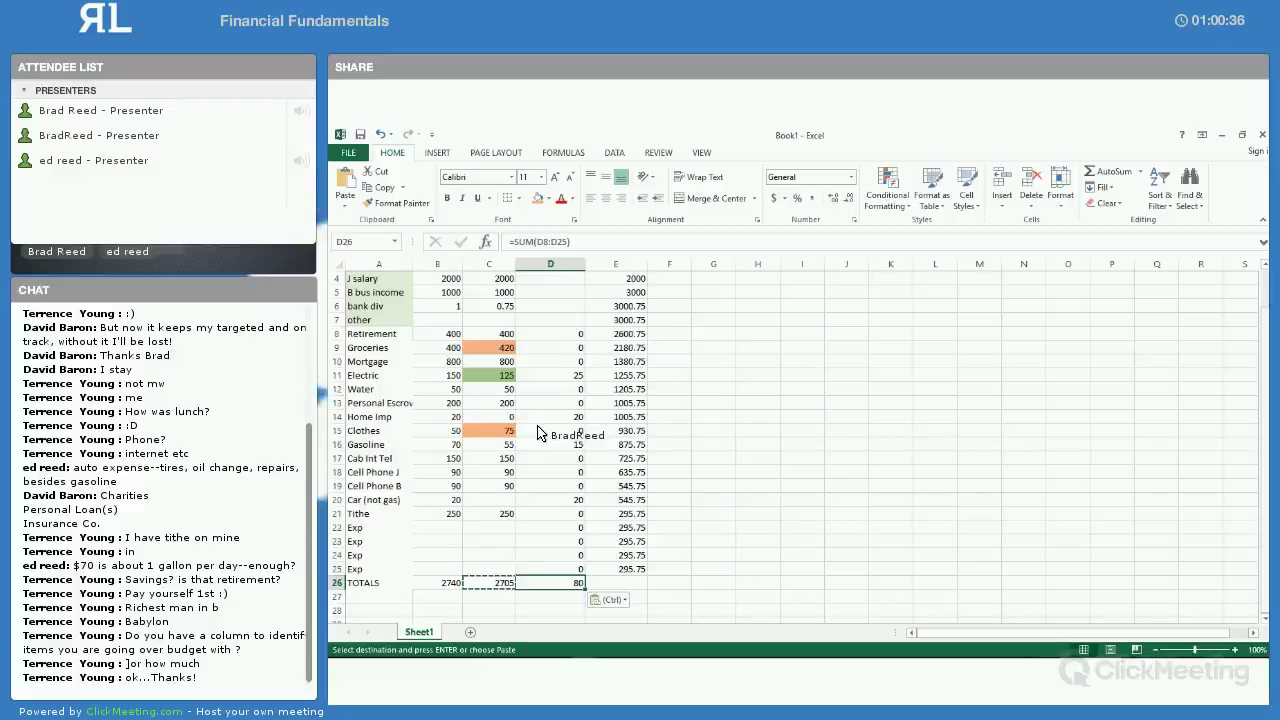
Clear Electric's actual amount in cell C11 and check the effect on the TOTALS row
click(497, 382)
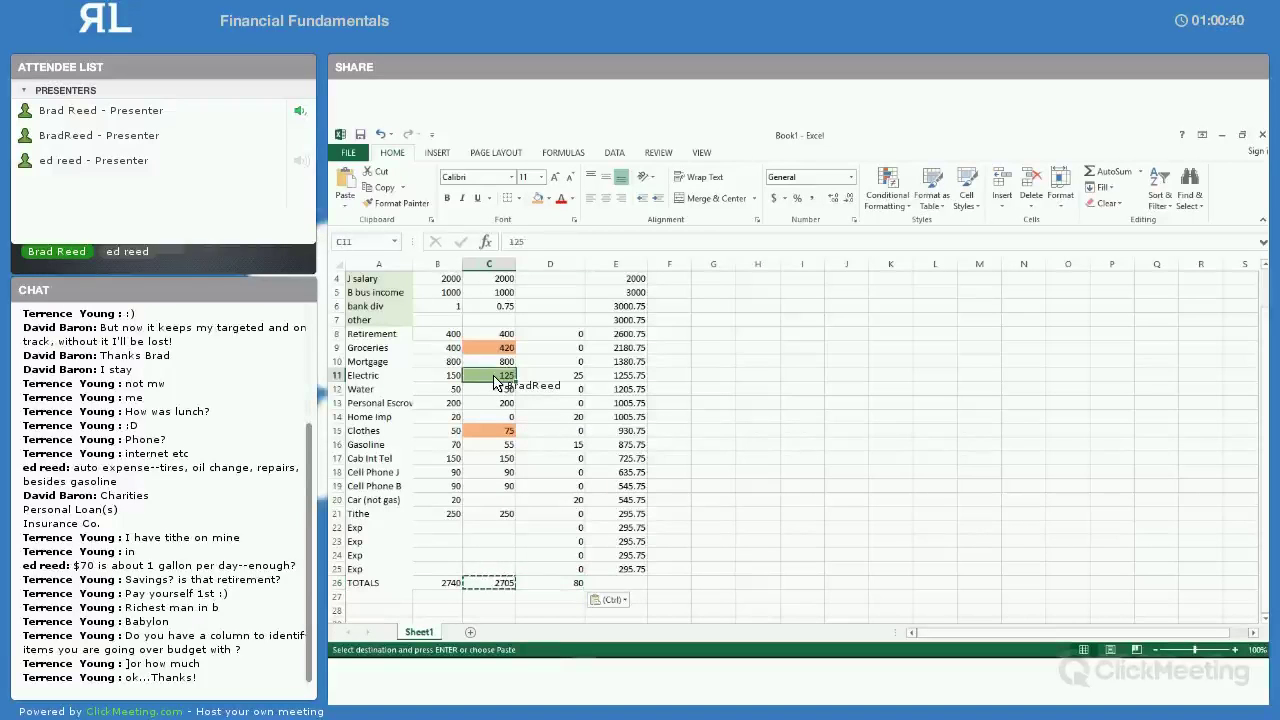
key(Delete)
scroll(520, 425, down, 2)
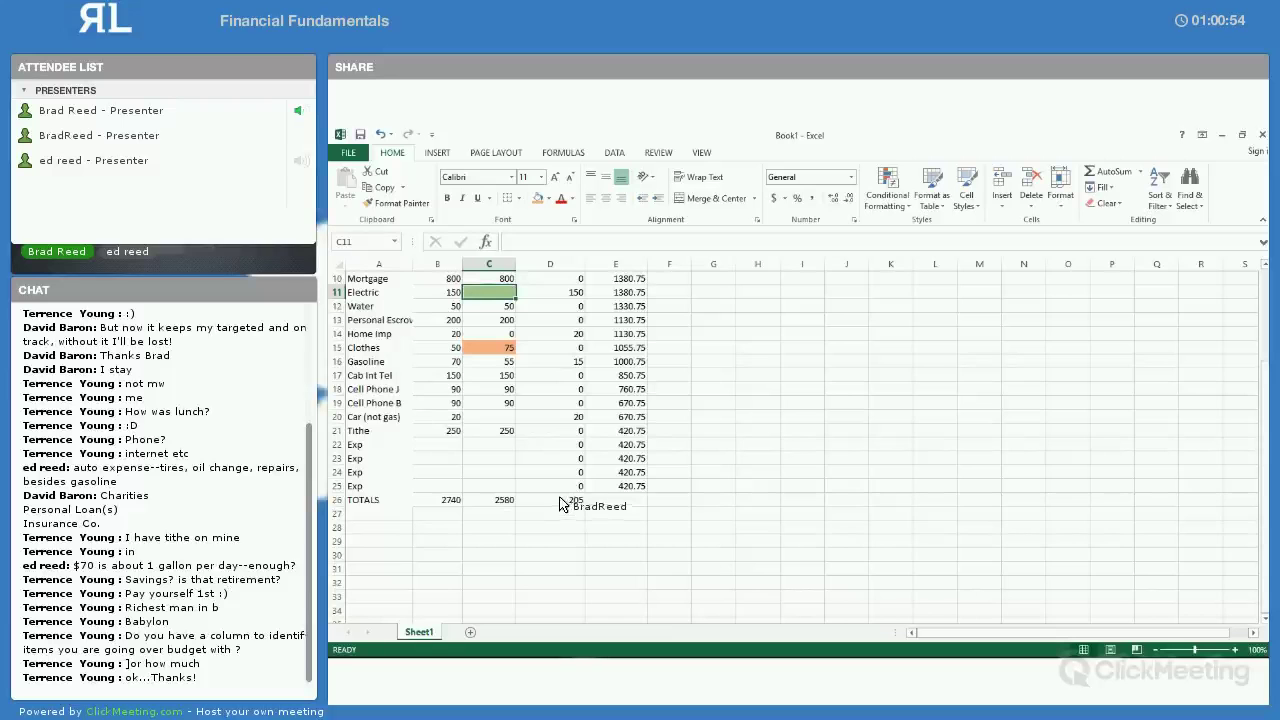
Replace Groceries' actual amount in cell C9 with the running sum =20+68+150+32
scroll(499, 323, up, 1)
click(498, 308)
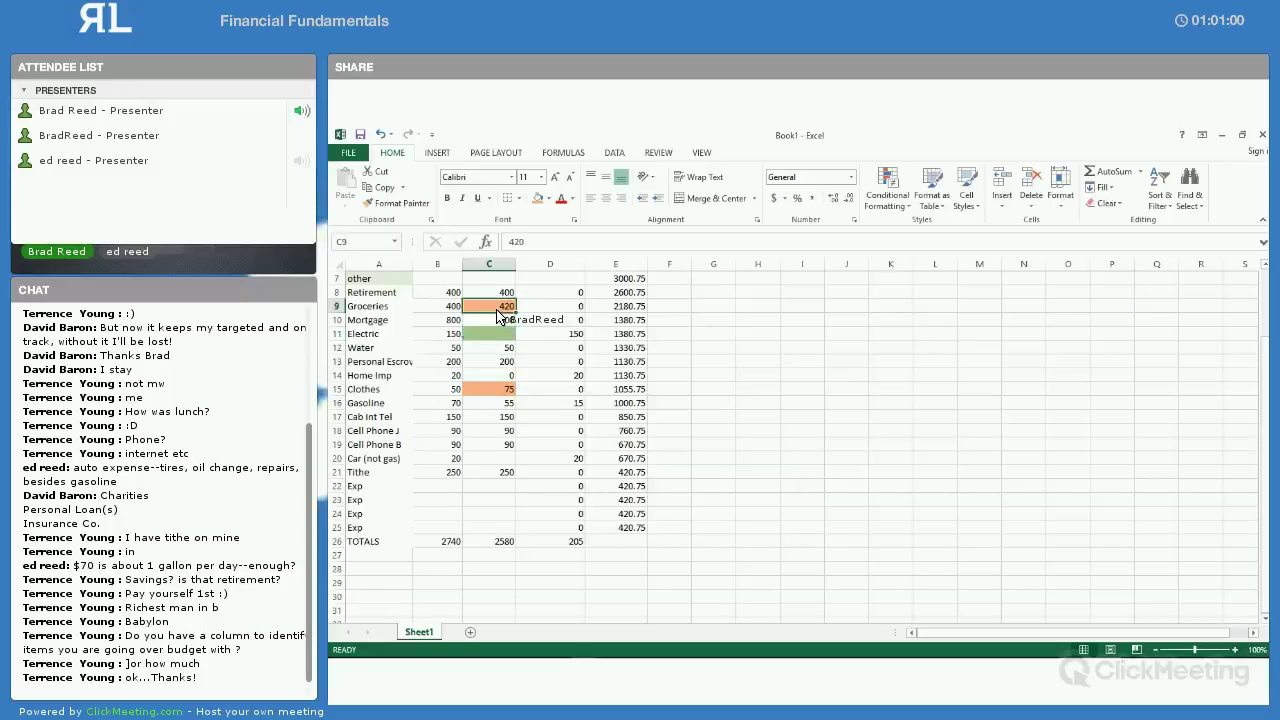
click(511, 243)
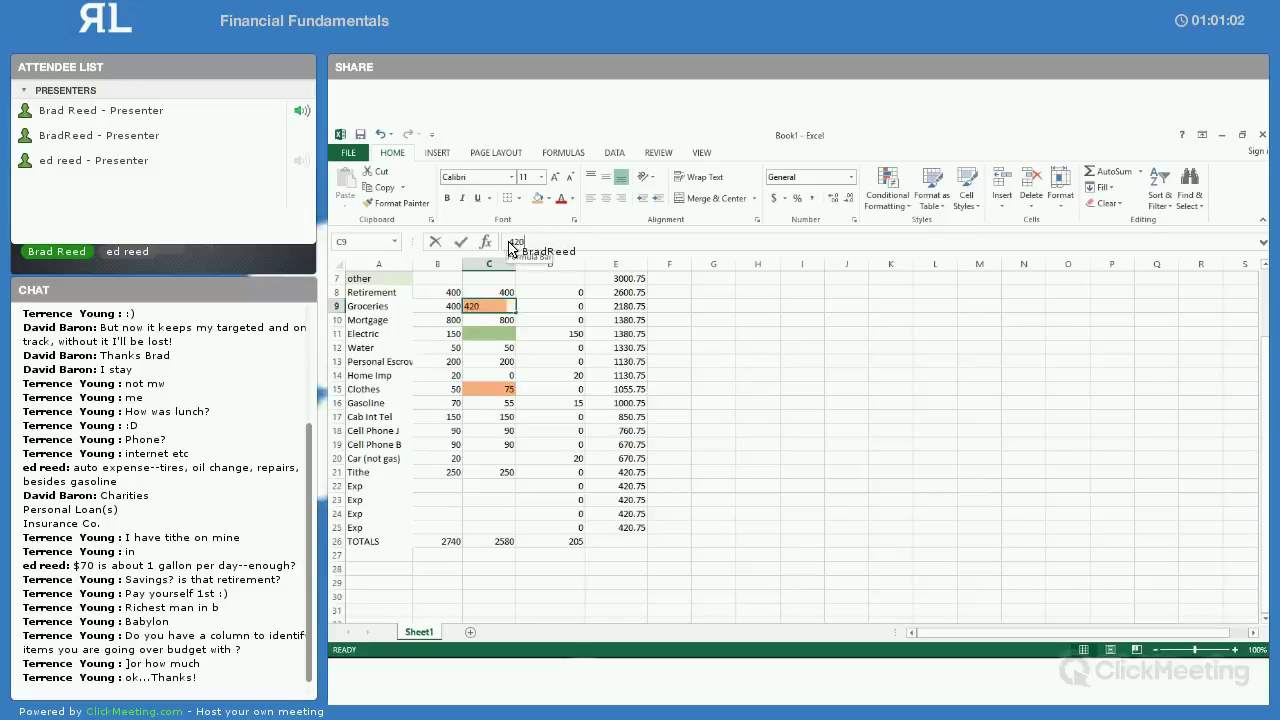
text(=20+68+1)
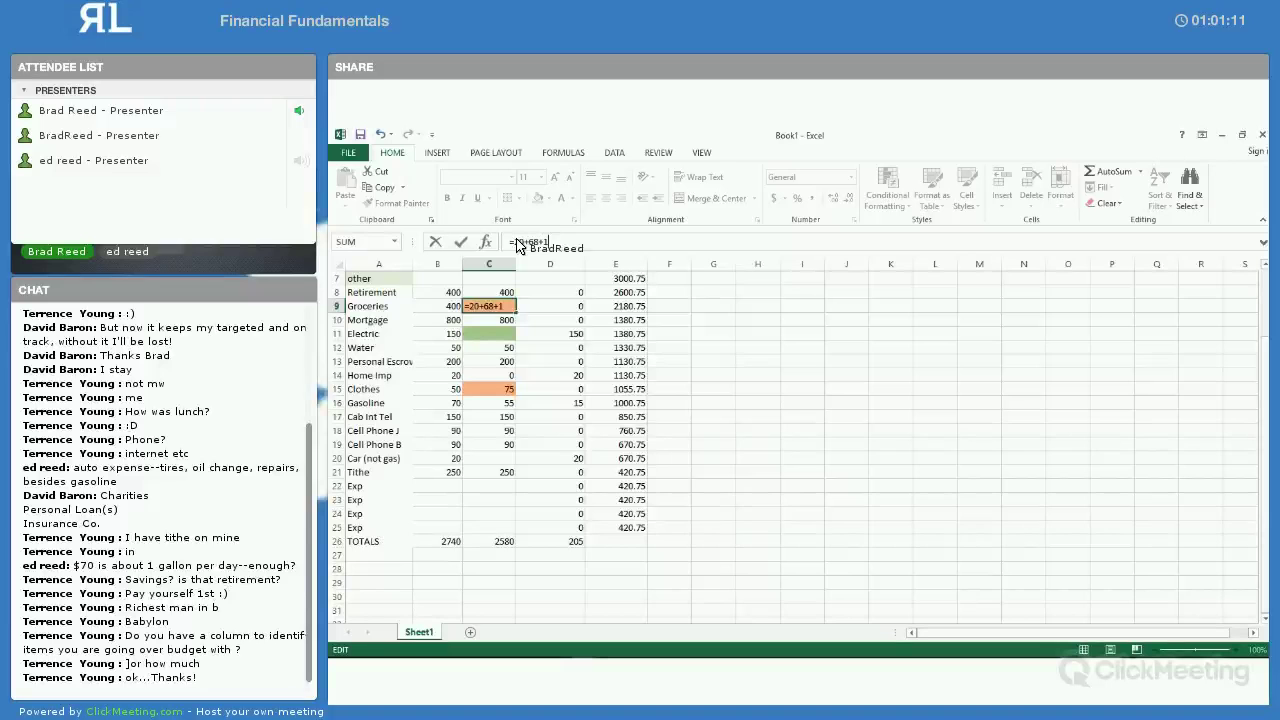
text(+)
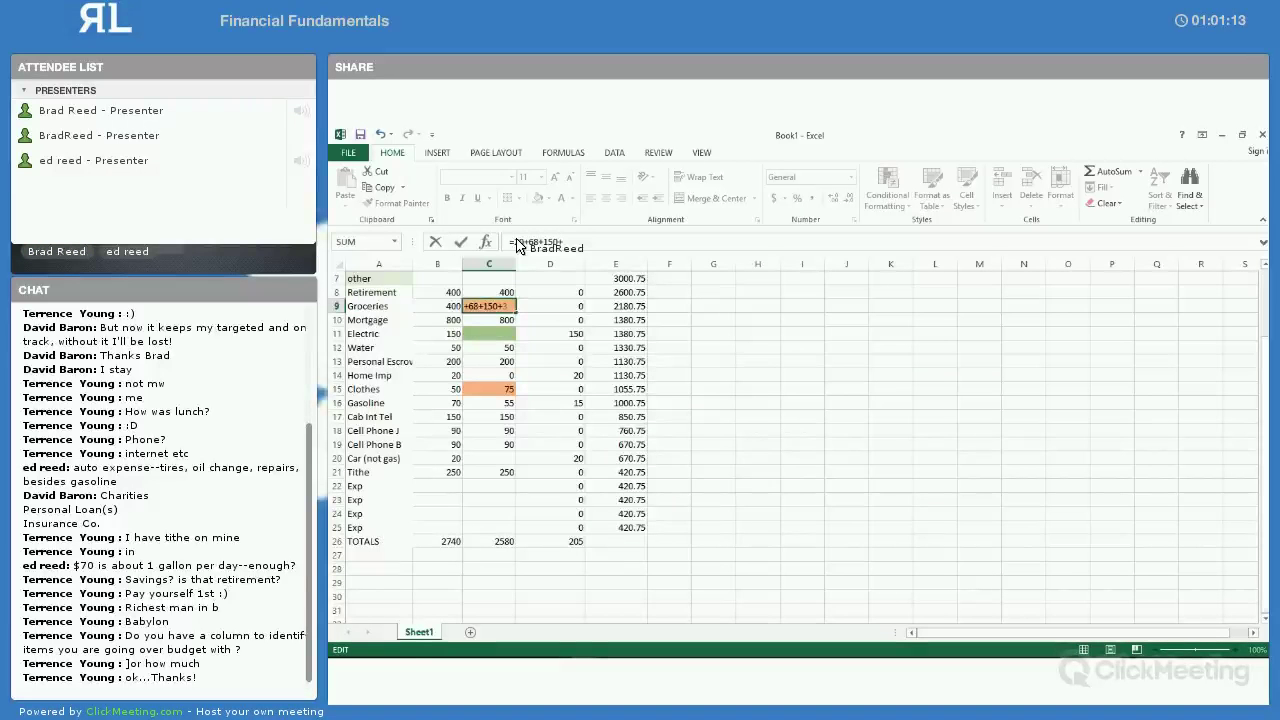
text(32)
key(Return)
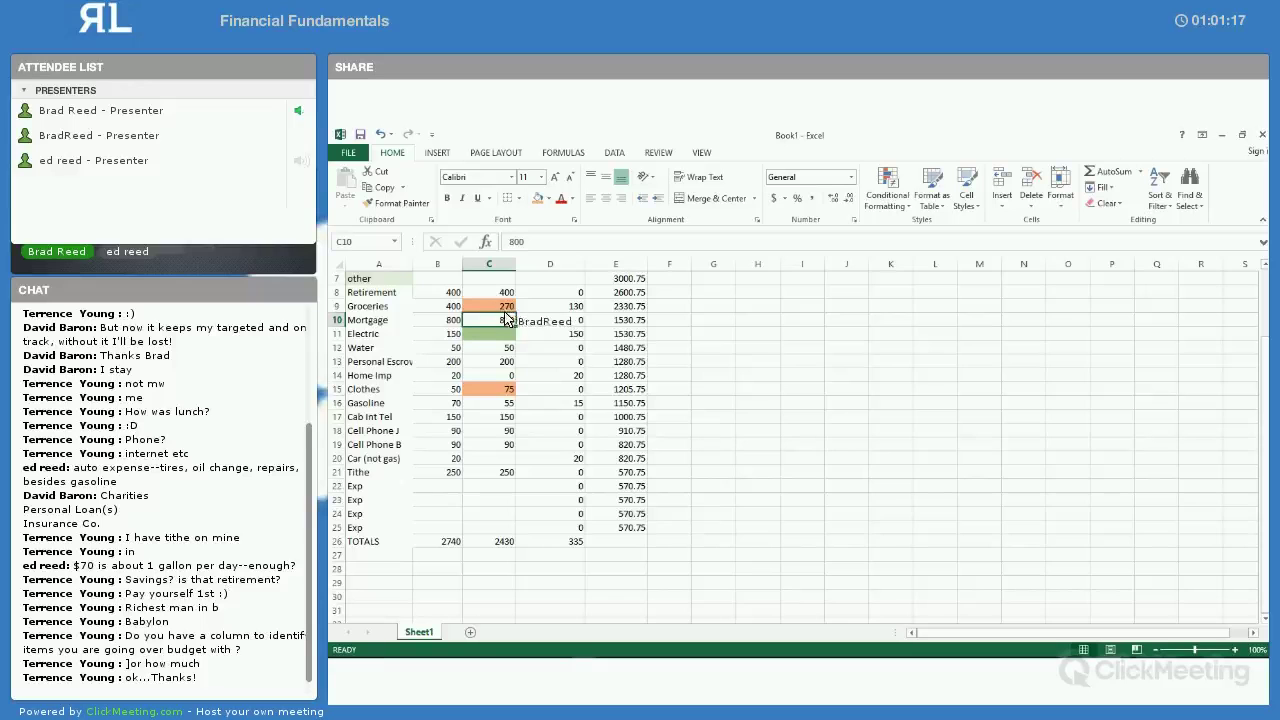
Append a purchase of 100 to Groceries' actual sum in cell C9 and check its Budget Rem in D9
key(Up)
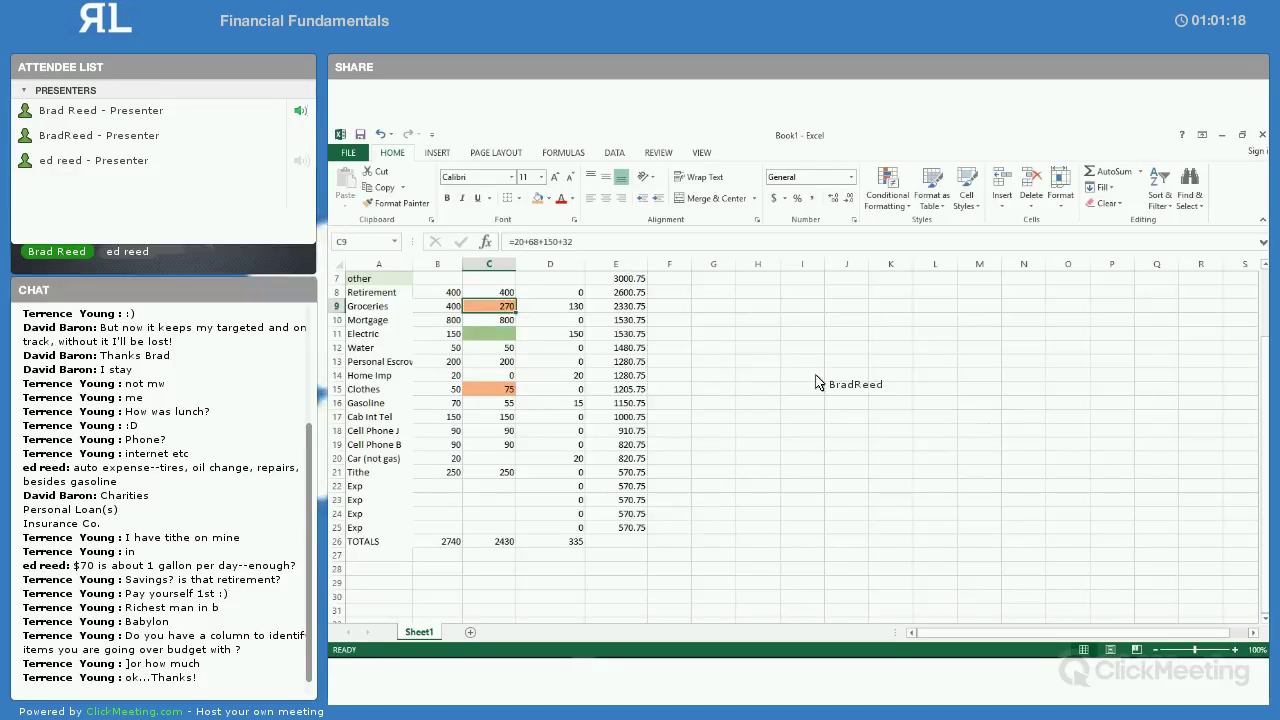
click(575, 311)
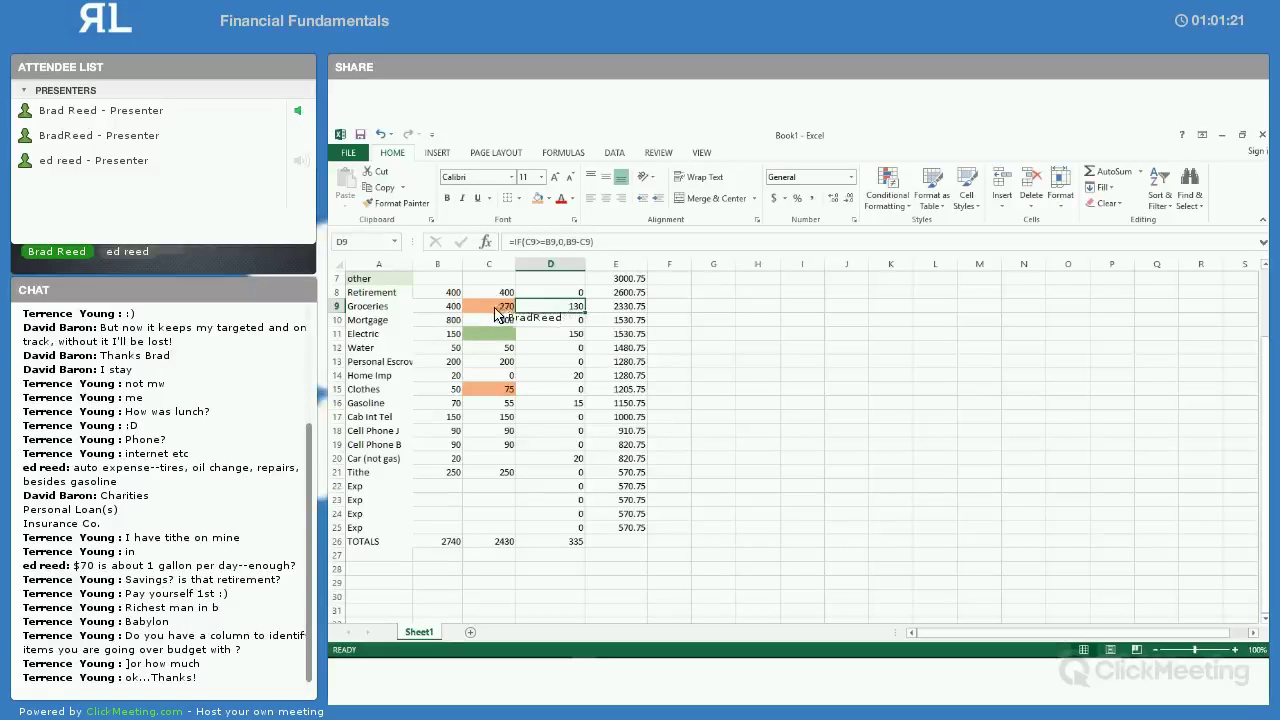
key(Left)
click(588, 249)
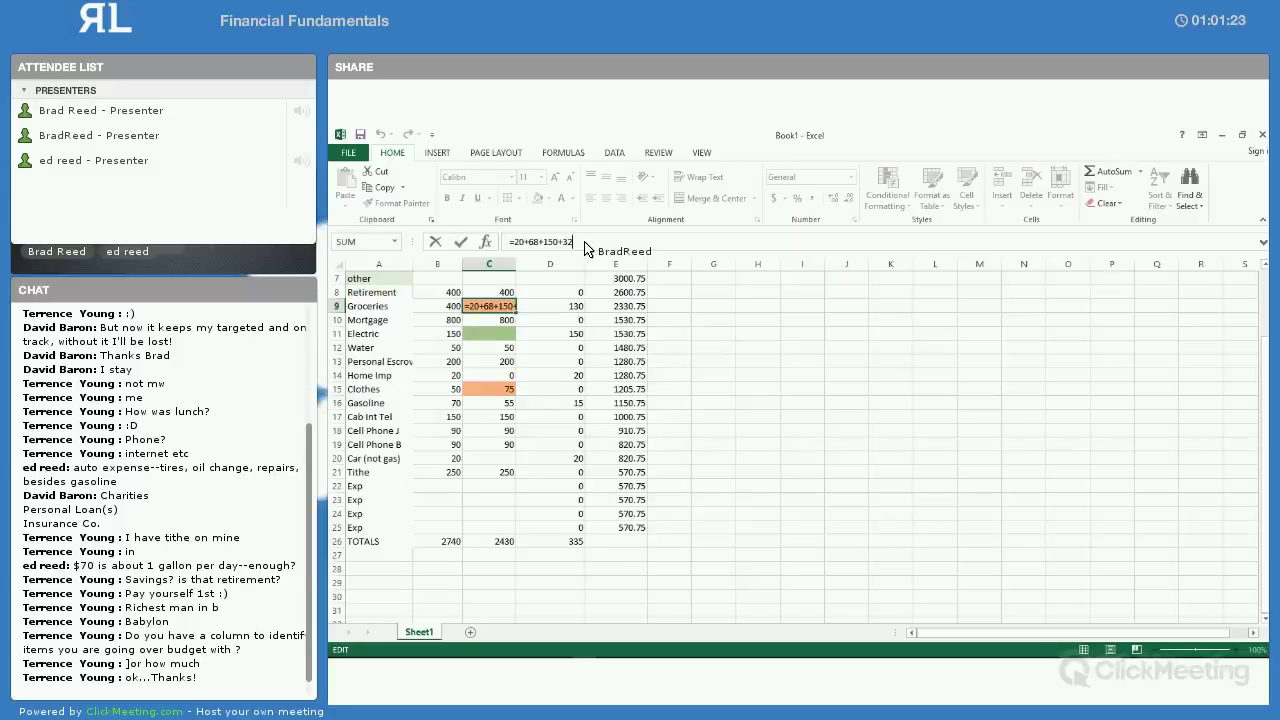
text(+1)
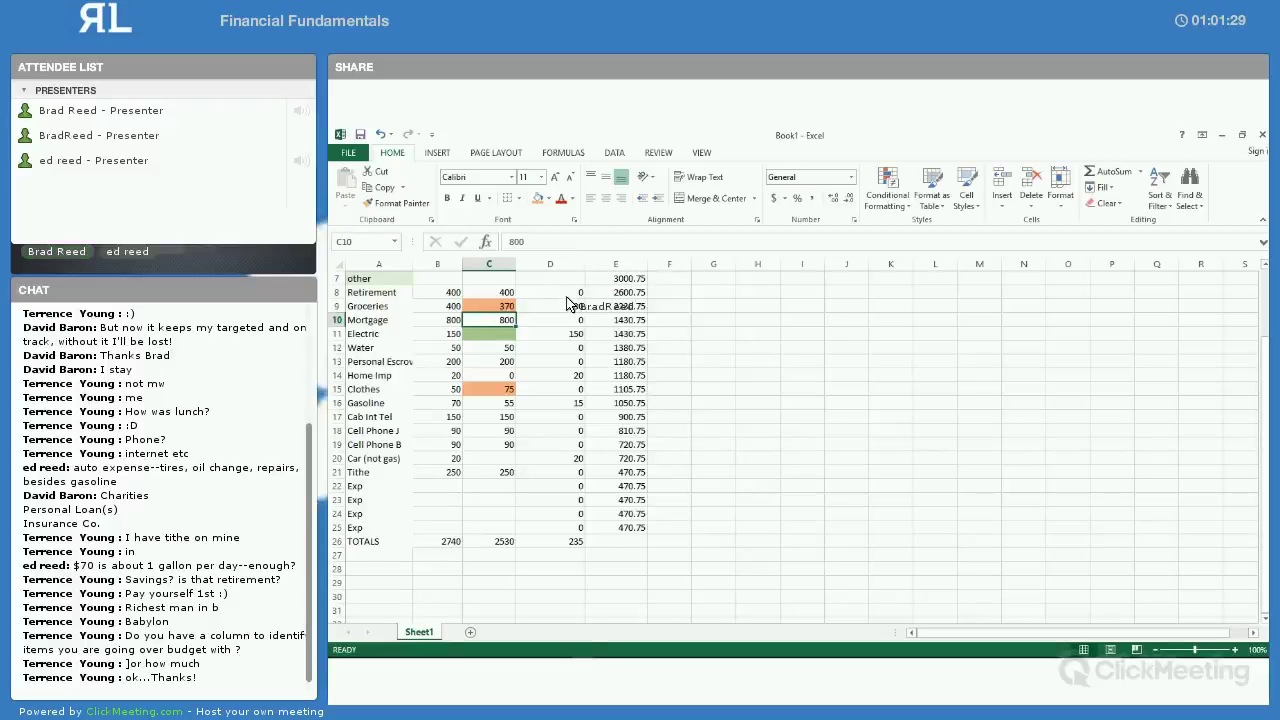
key(Tab)
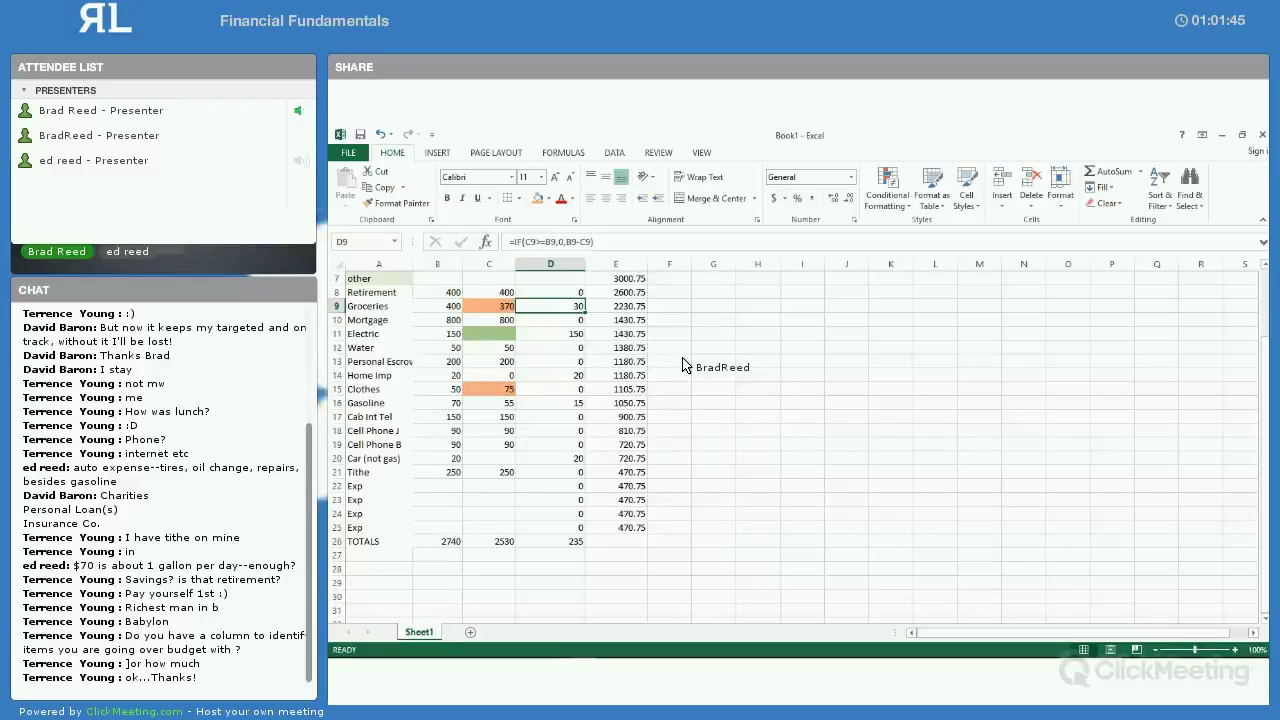
Change the last purchase in Groceries' actual sum in C9 to 10 and append another purchase of 80
double_click(503, 310)
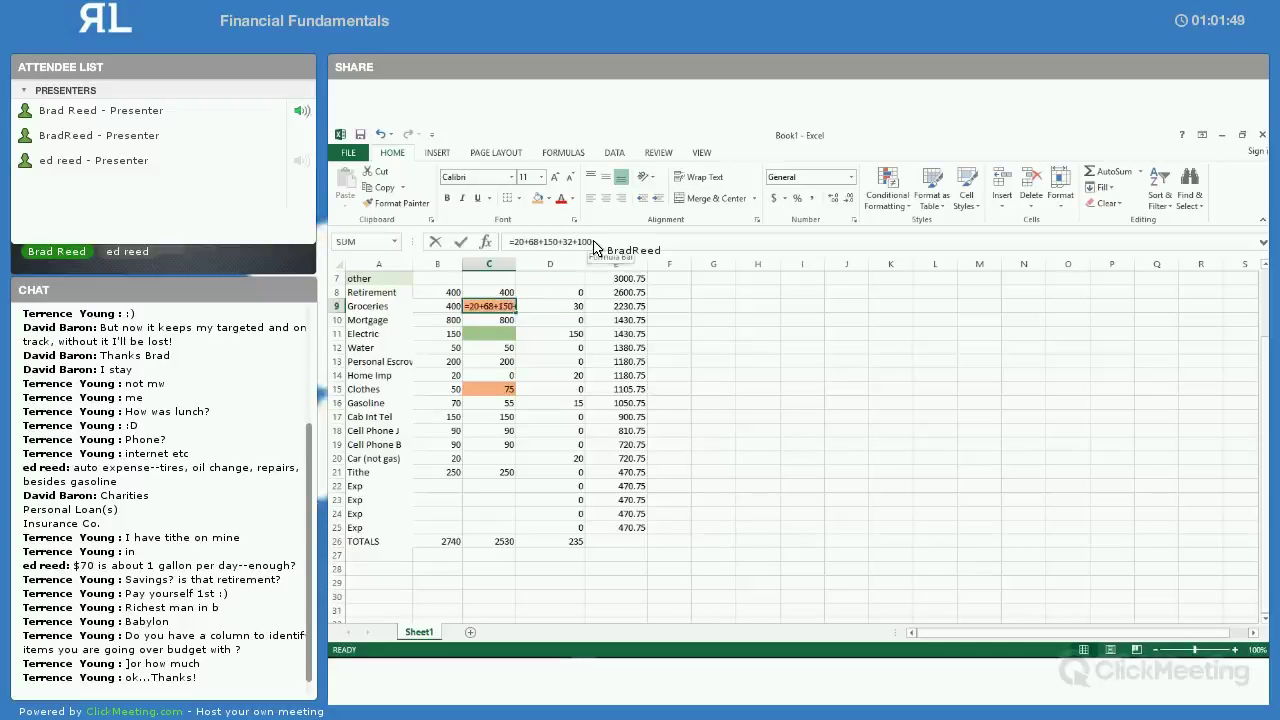
key(BackSpace)
key(Return)
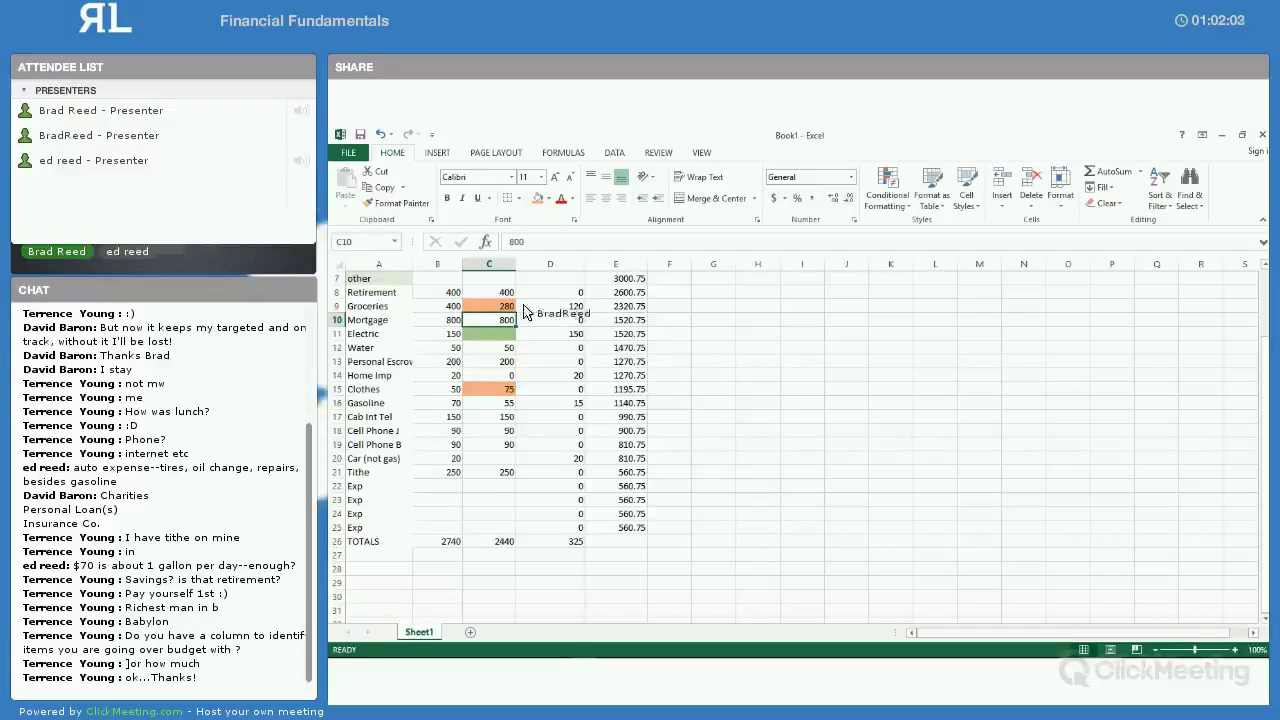
key(Up)
click(593, 244)
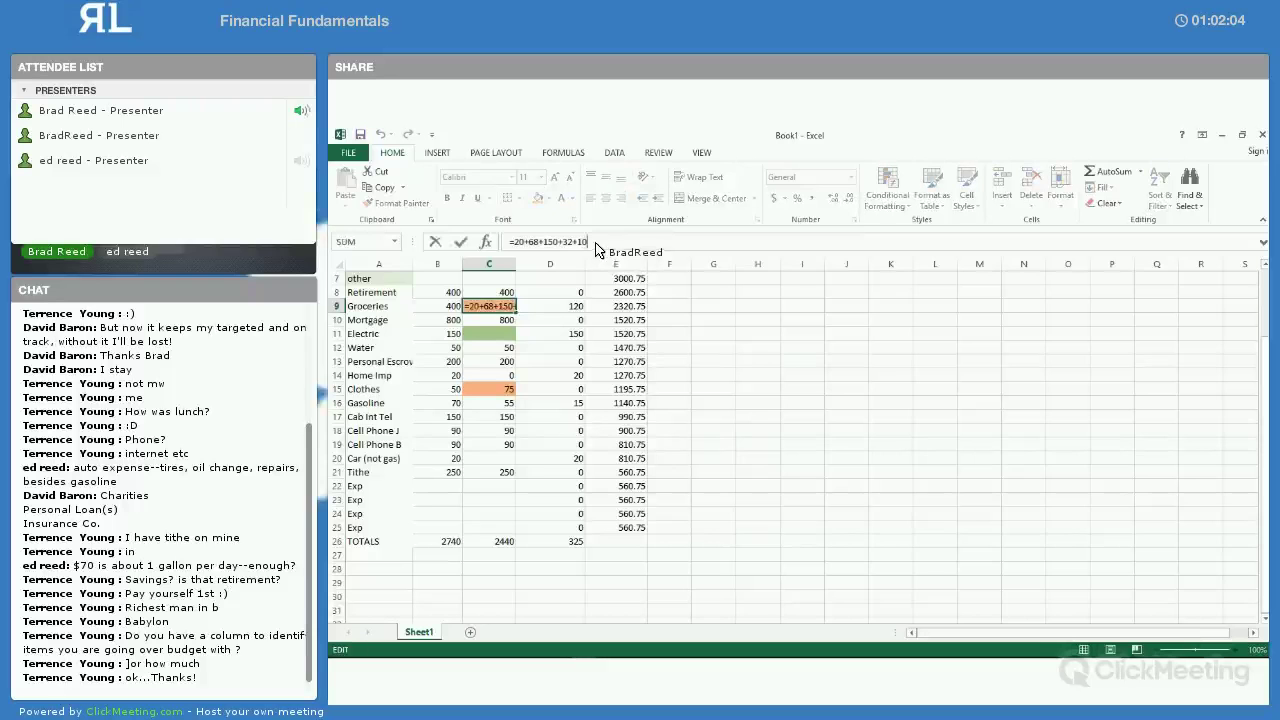
text(+80)
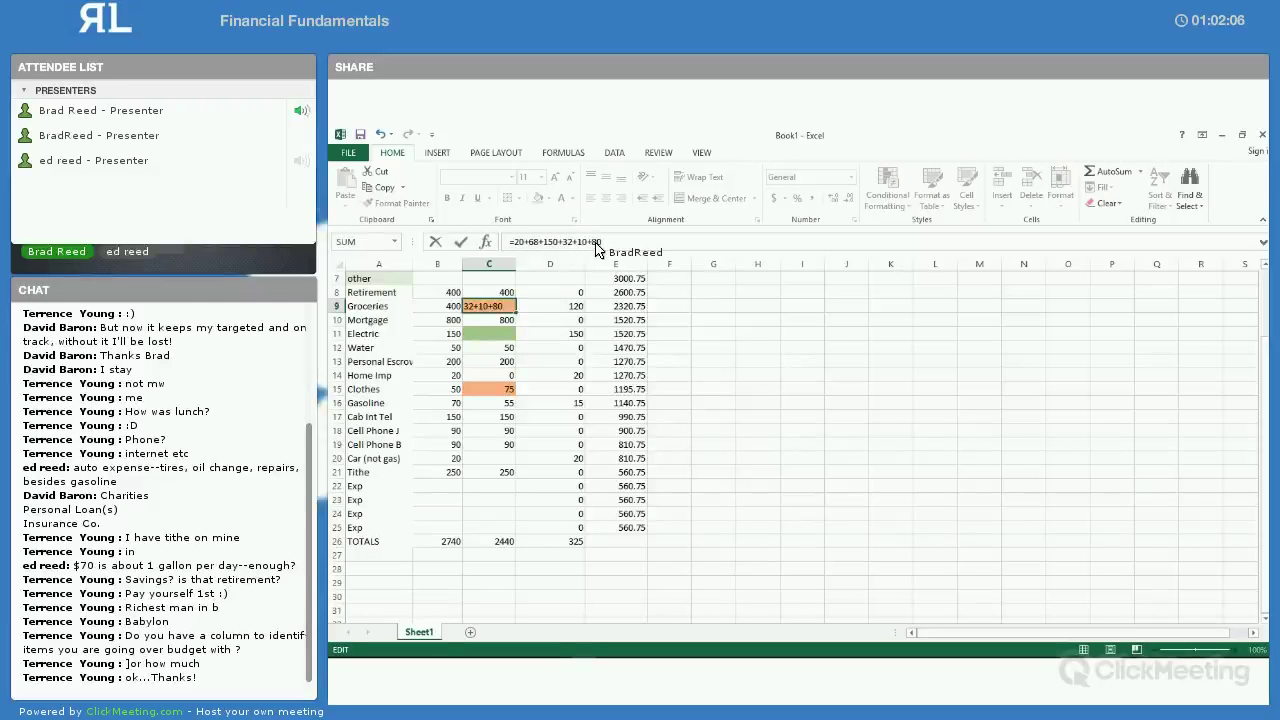
key(Return)
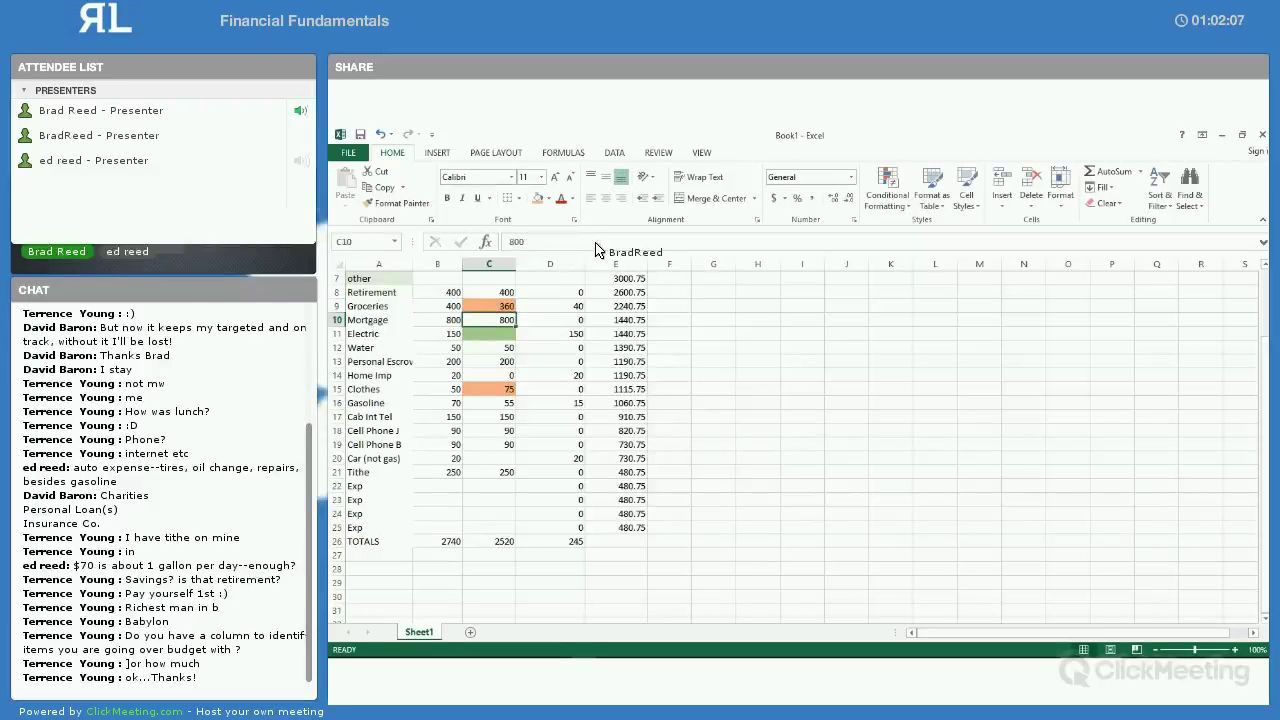
click(555, 309)
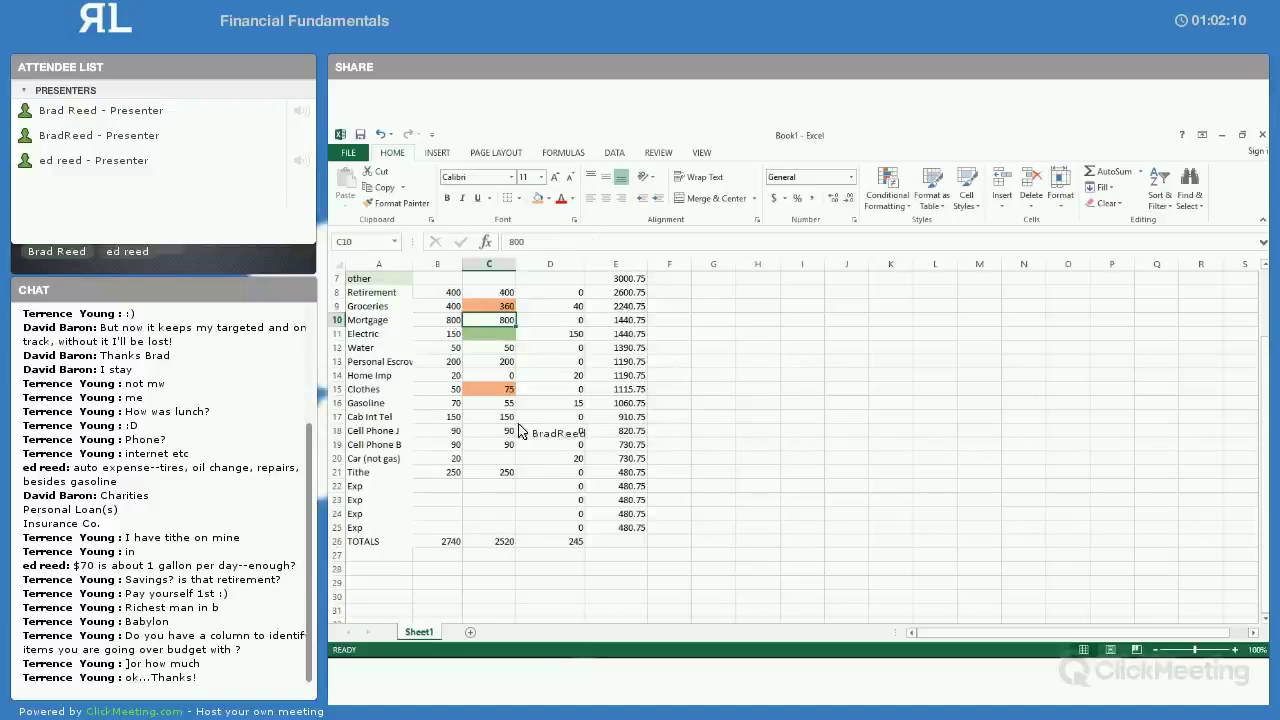
Rename the spare expense label in cell A24 as SAVINGS
click(366, 513)
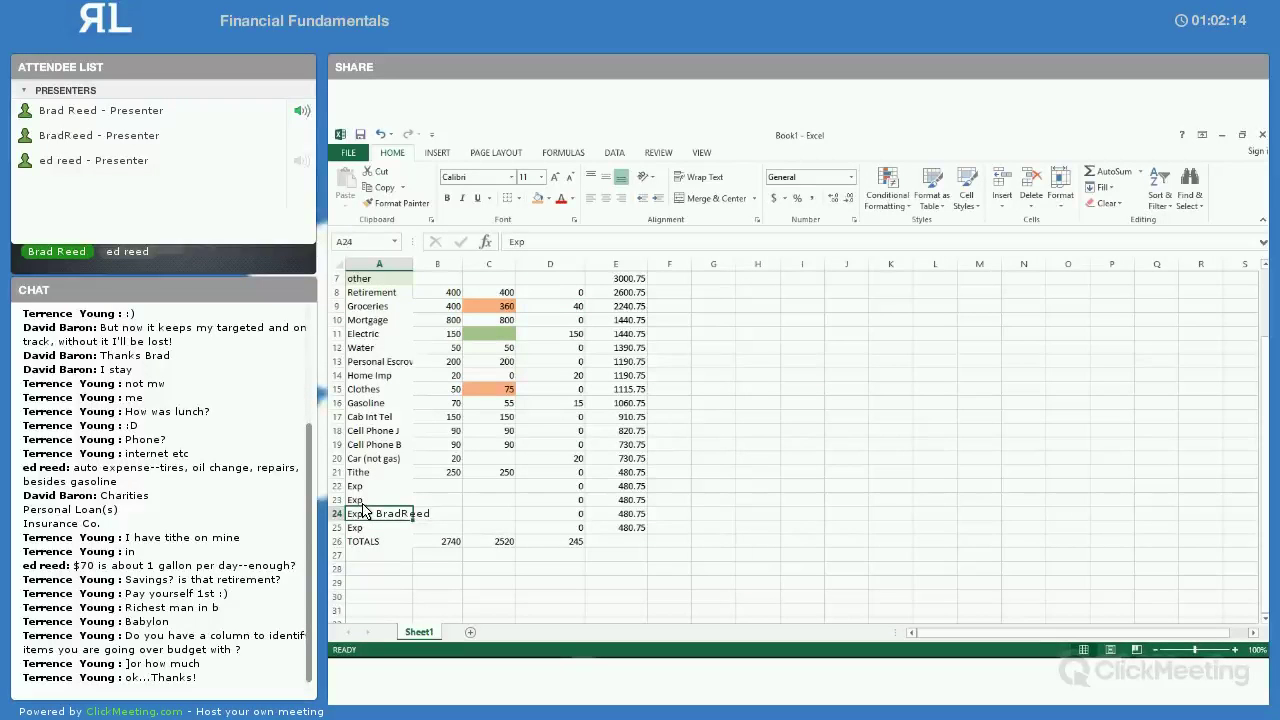
text(SAVIN)
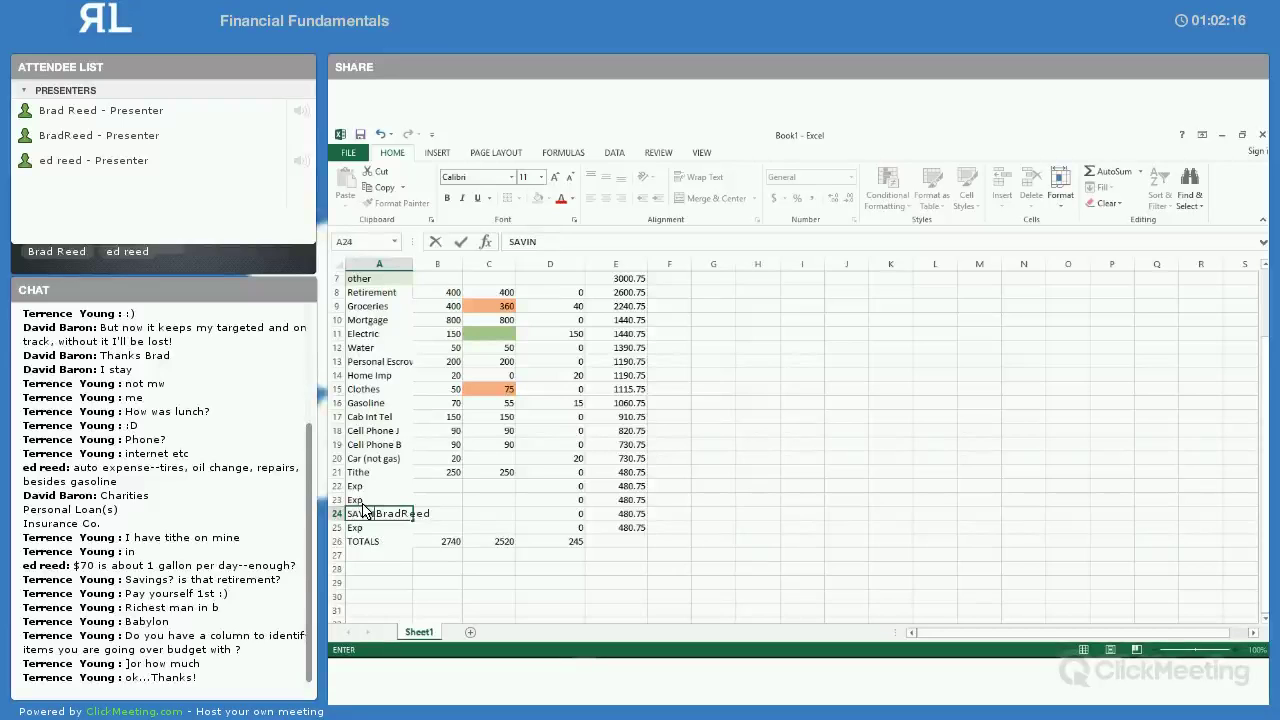
text(AVINGS)
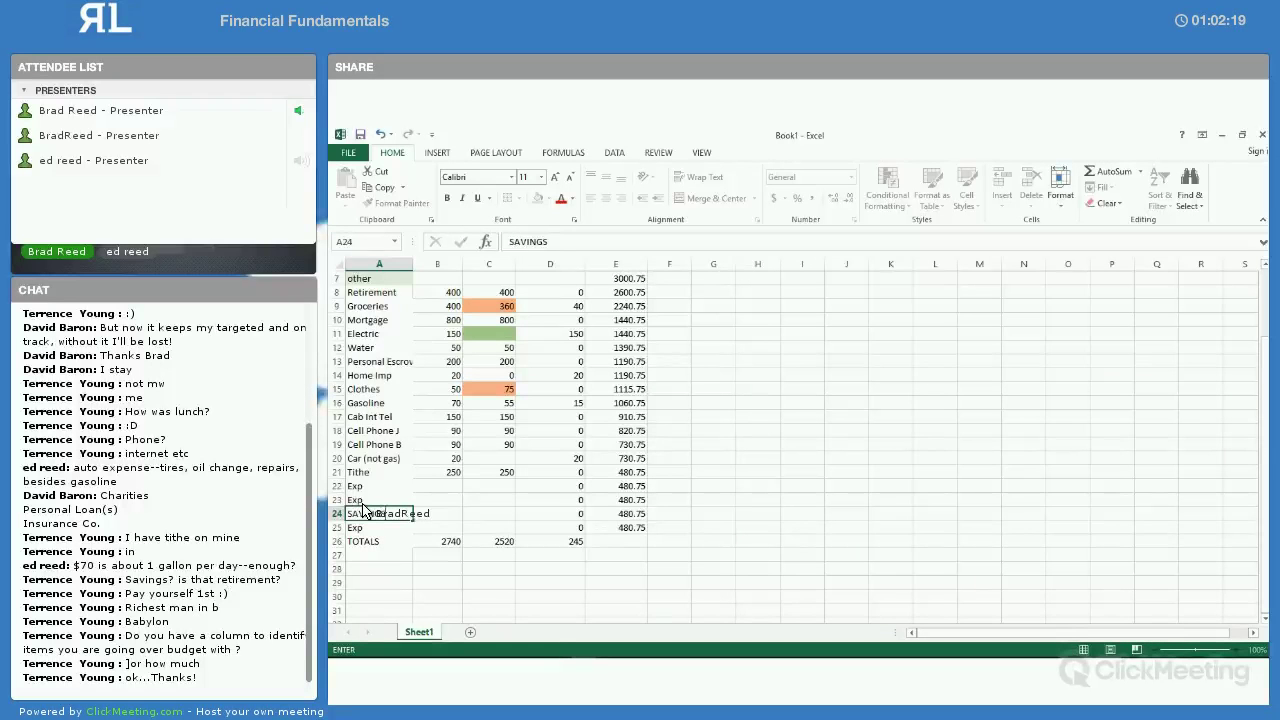
key(Tab)
key(Tab)
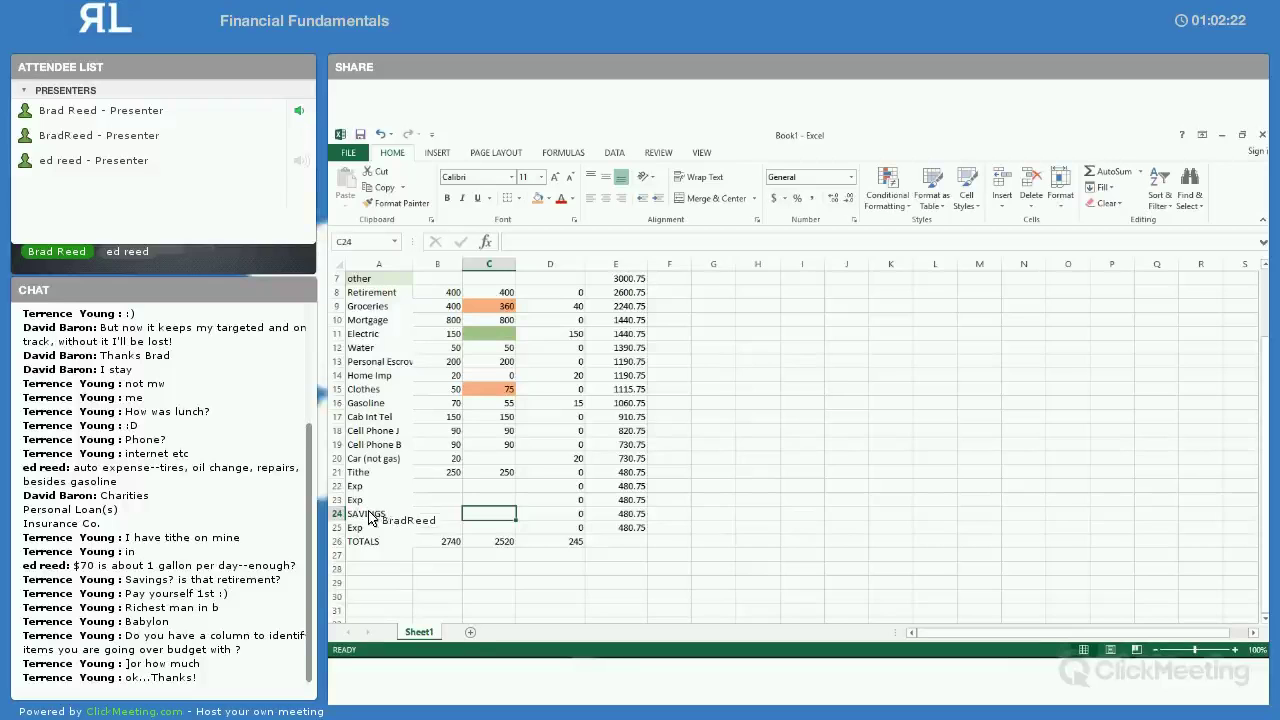
Enter the formula =E25-D26 in cell D27 to subtract the Budget Rem total from the final running balance
click(562, 560)
text(=)
click(627, 530)
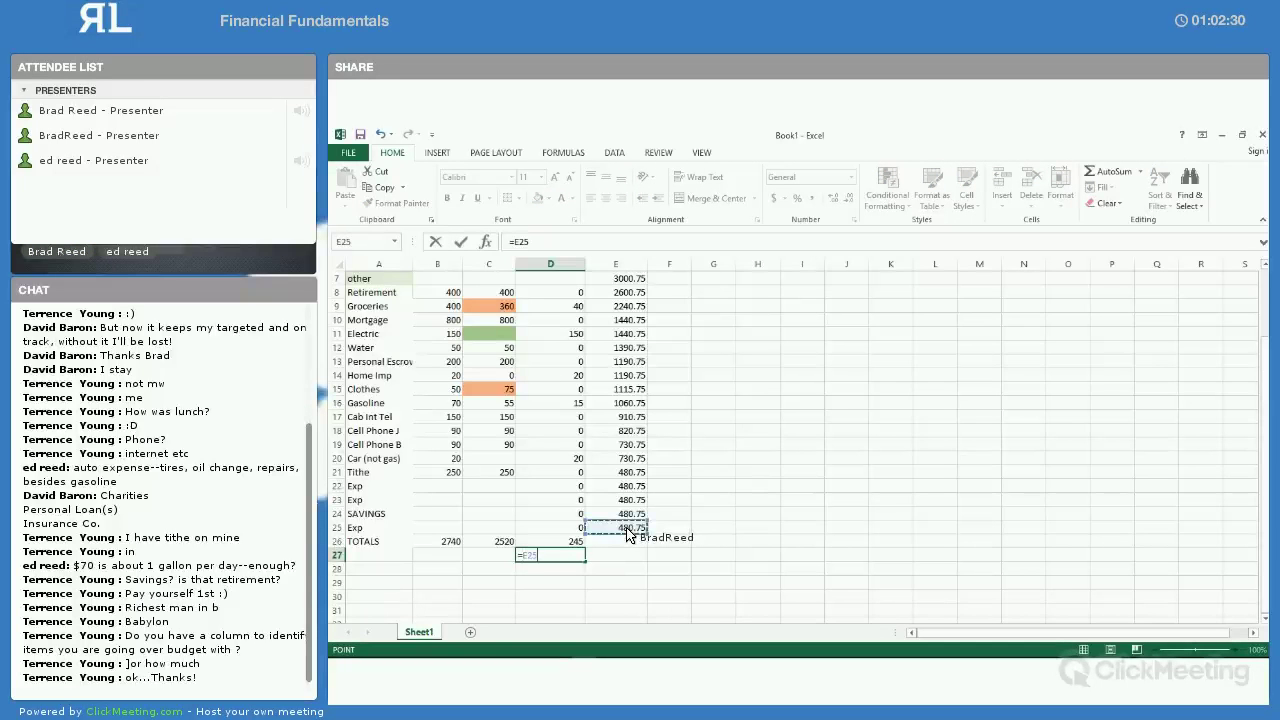
text(-)
click(560, 542)
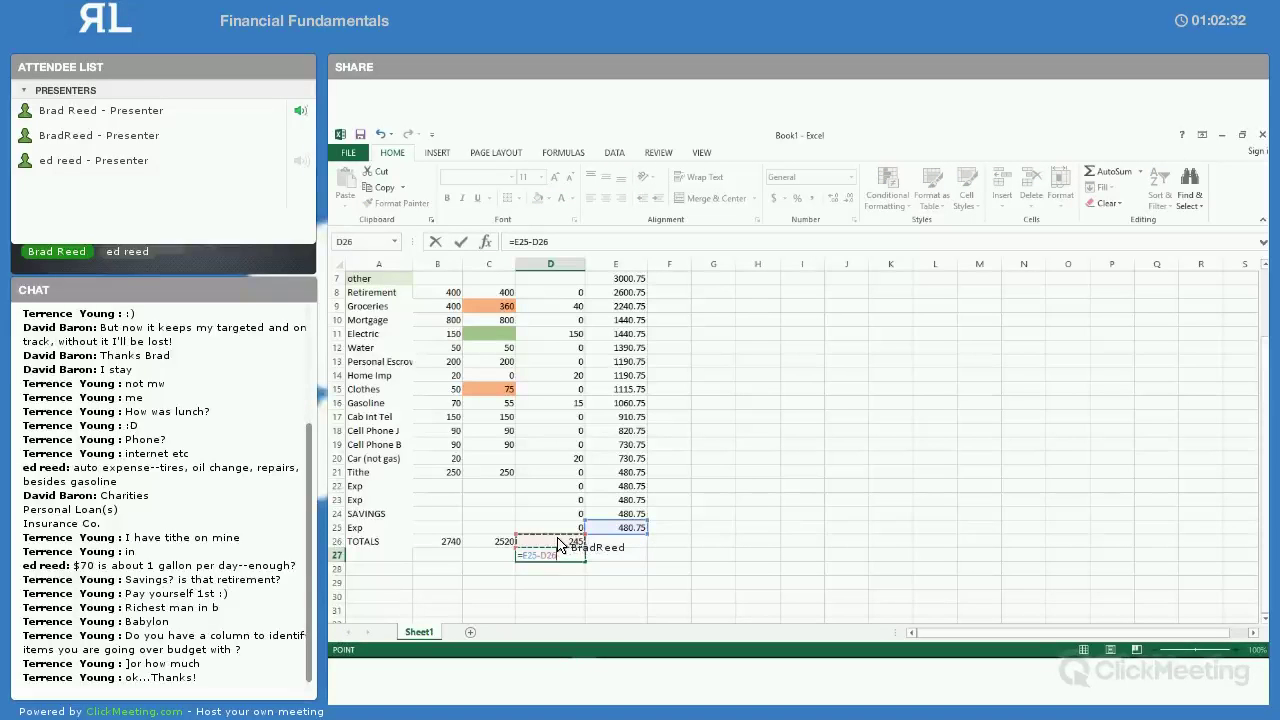
key(Return)
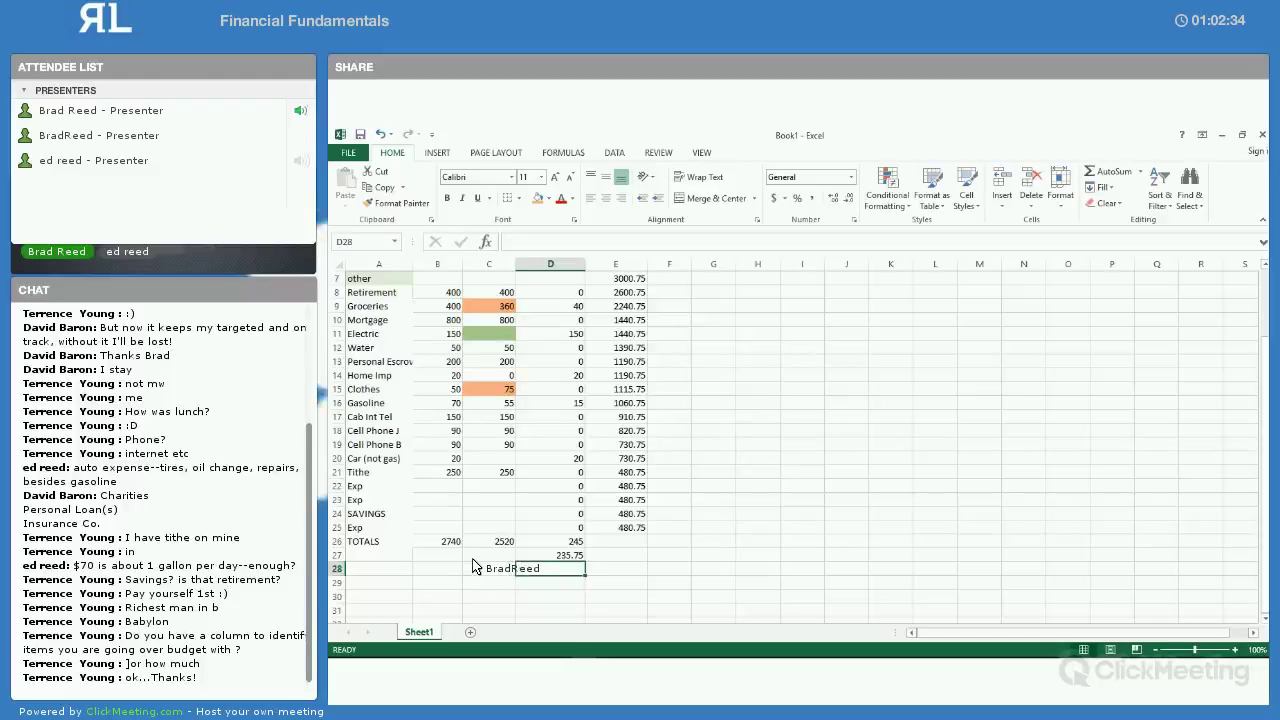
Label the subtraction result in row 27 by entering Leftover in cell C27
click(471, 559)
text(IEFT)
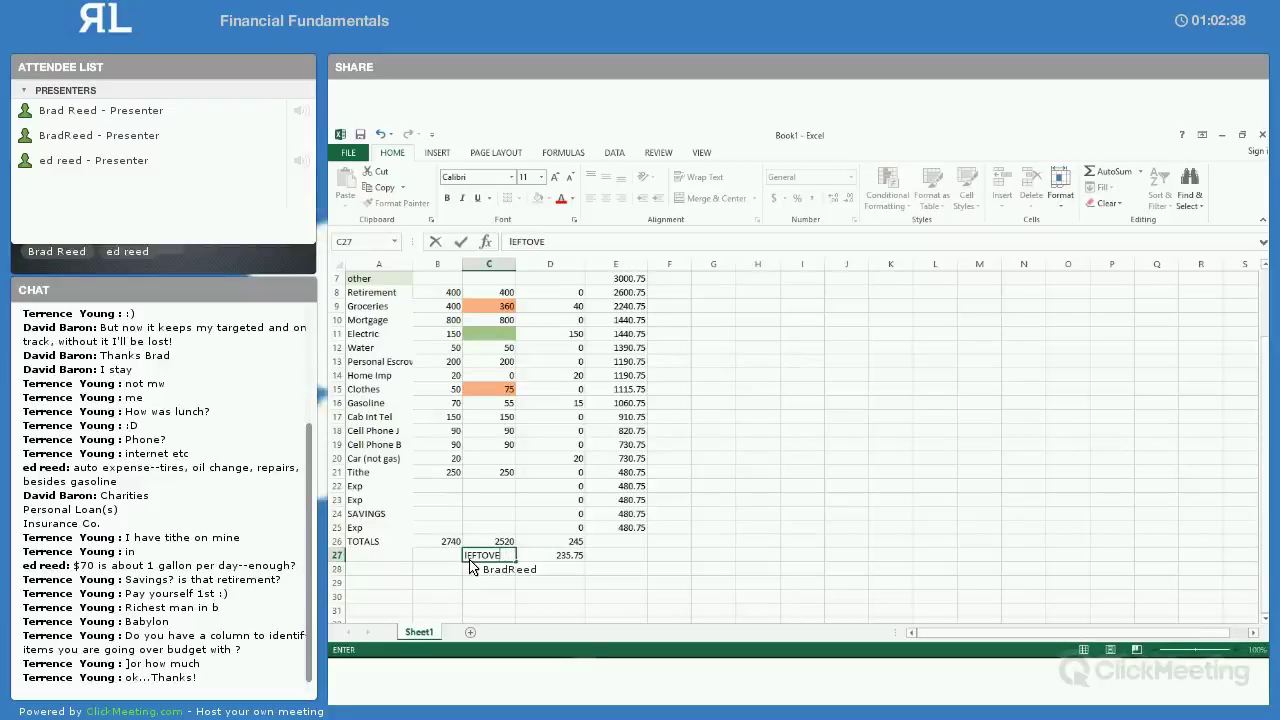
key(BackSpace)
key(BackSpace)
key(BackSpace)
key(BackSpace)
text(Leftover)
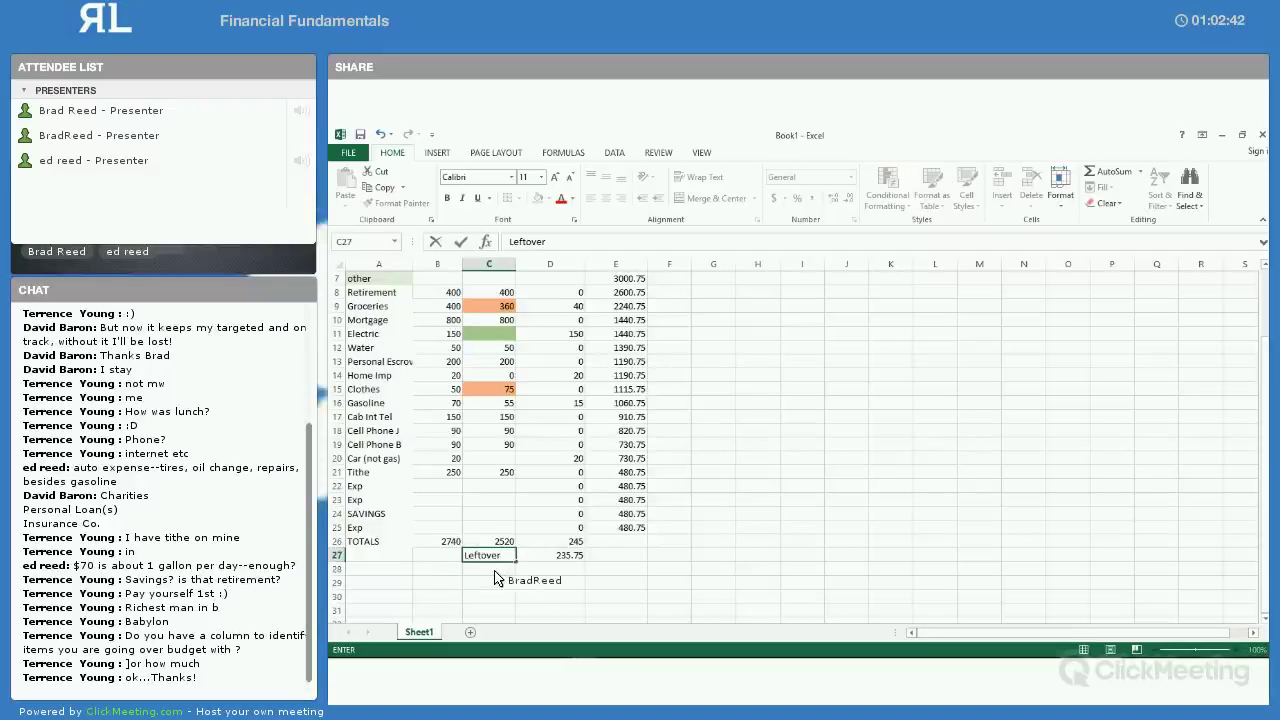
click(505, 578)
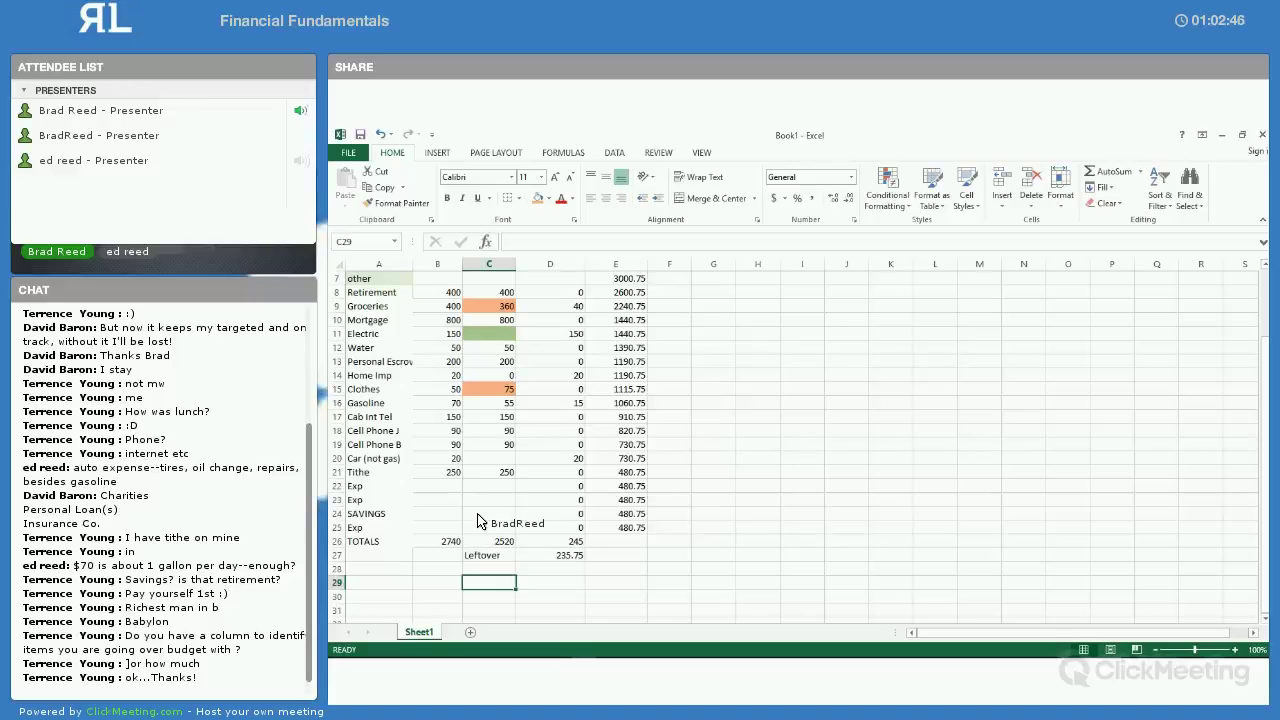
Rename the last expense in cell A25 as Church and set its actual amount in C25 to 100
click(477, 514)
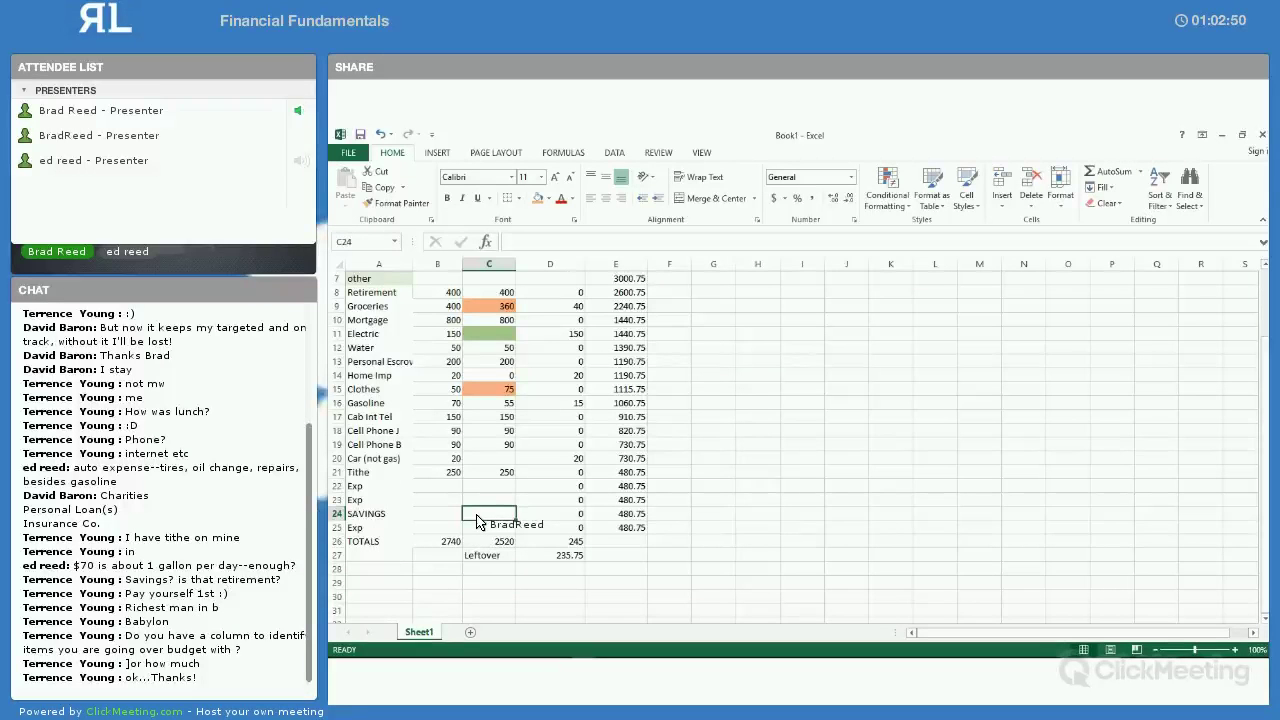
click(388, 530)
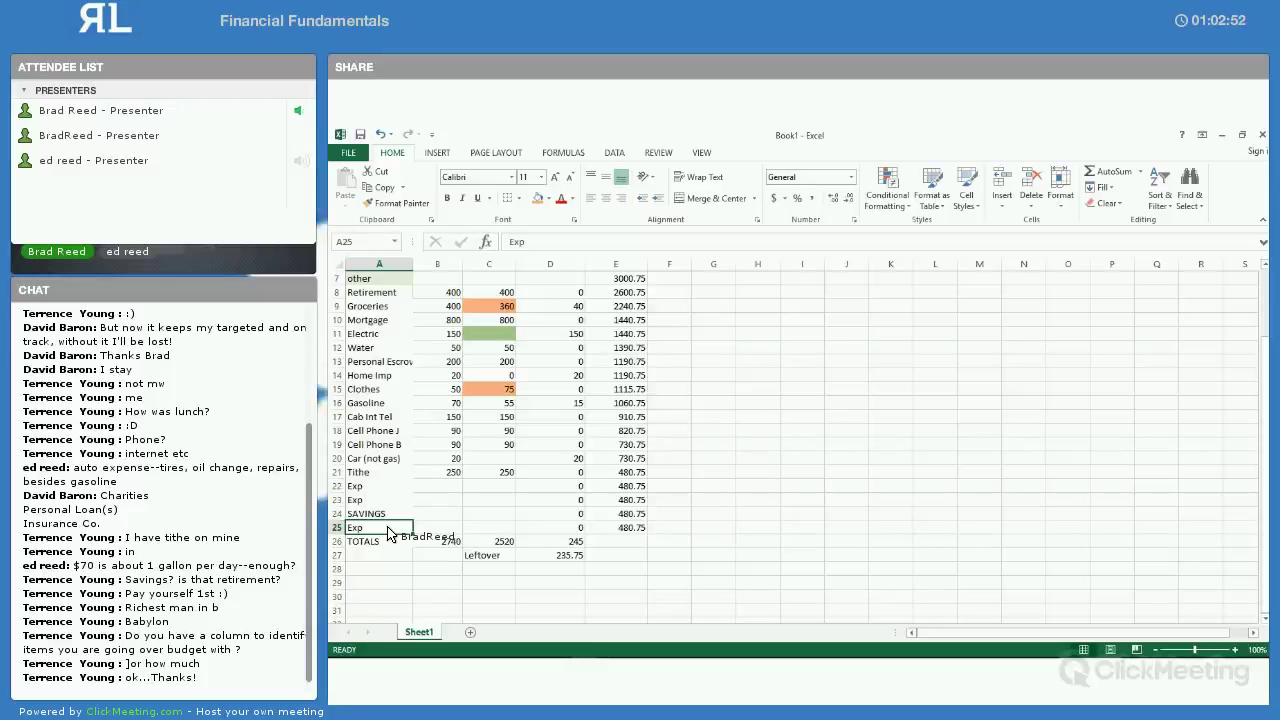
text(Church)
key(Tab)
key(Tab)
key(Right)
key(Left)
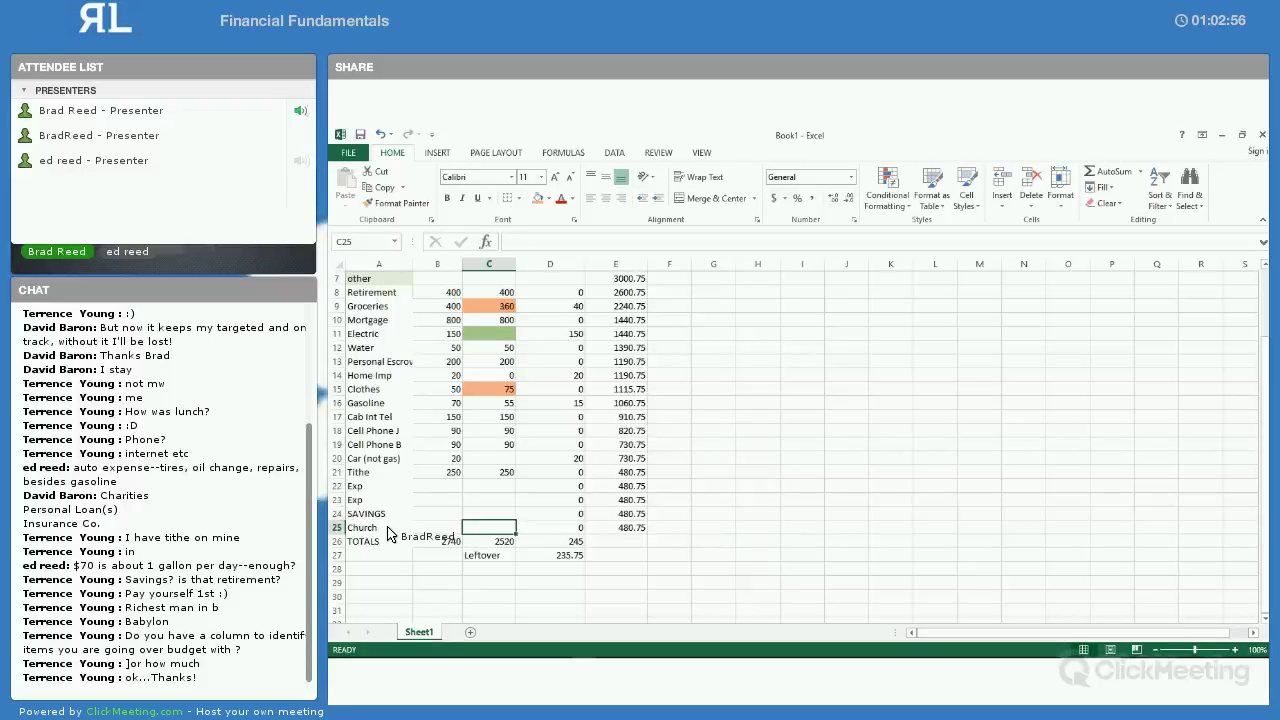
text(100)
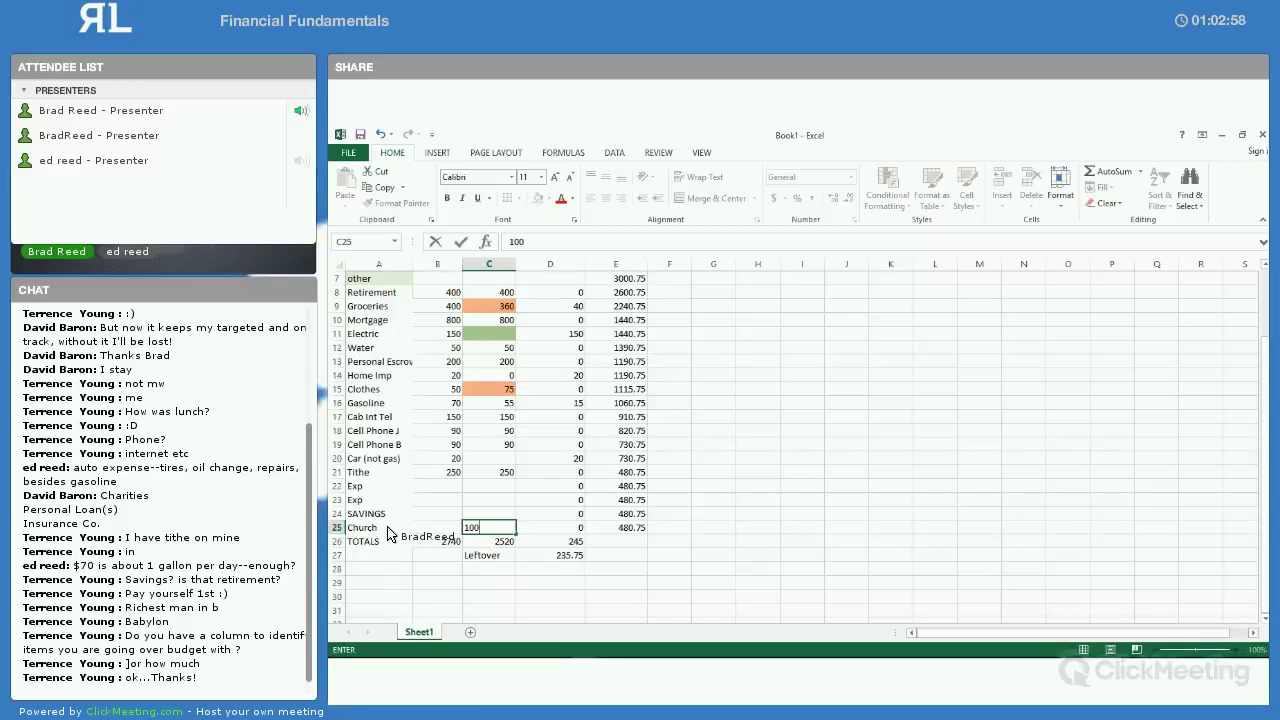
Enter 135 as the actual amount for SAVINGS in cell C24
key(Up)
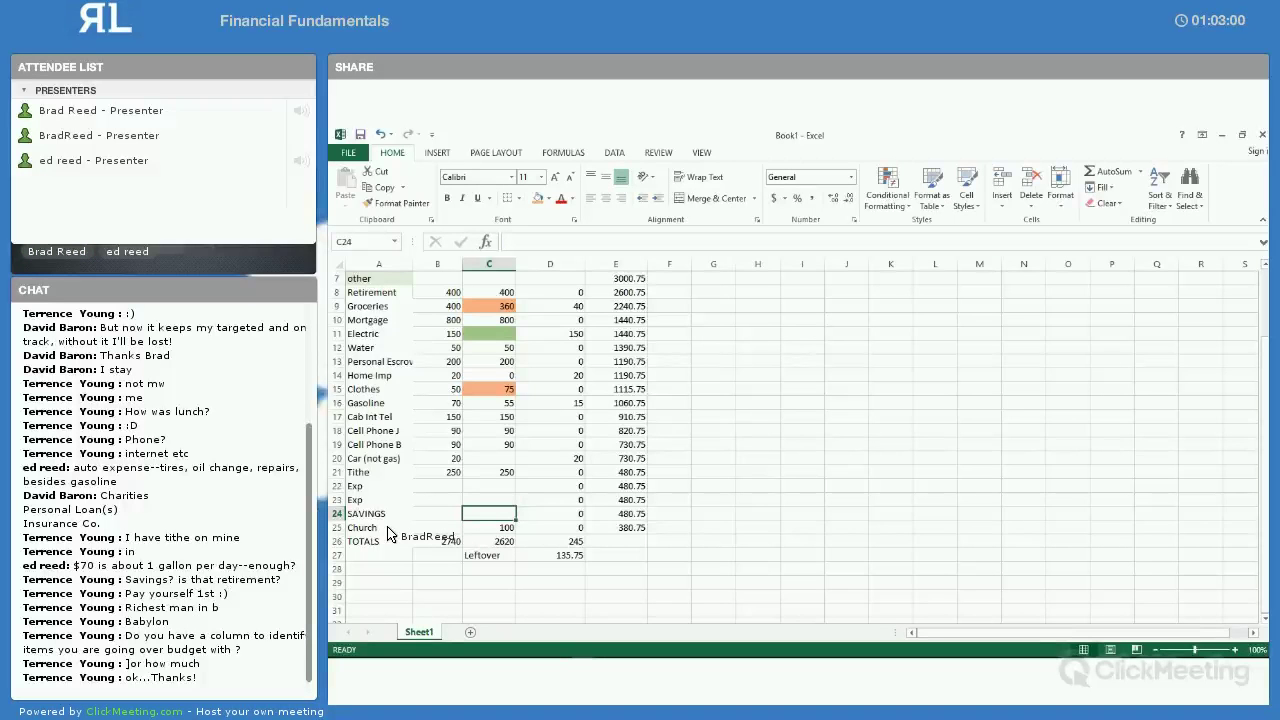
text(135)
key(Return)
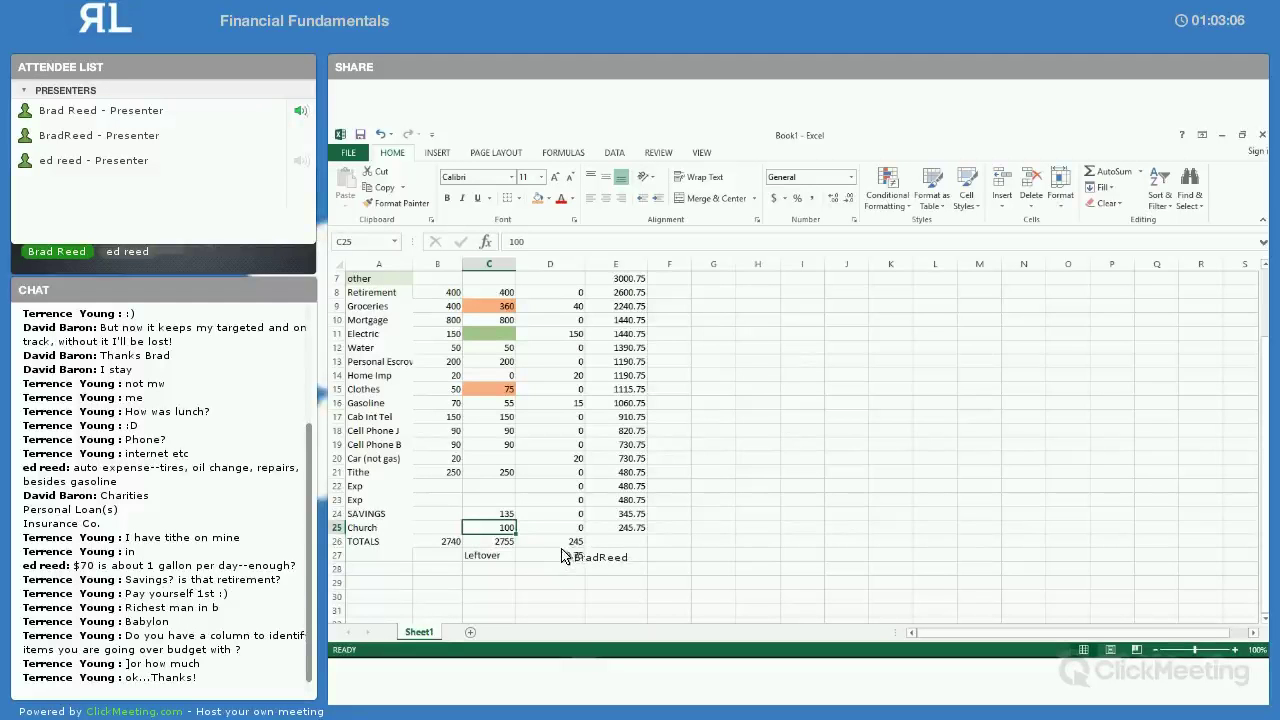
Review the budget from the income rows to the Leftover row, including the colour-coded Clothes amount in C15
scroll(546, 476, up, 2)
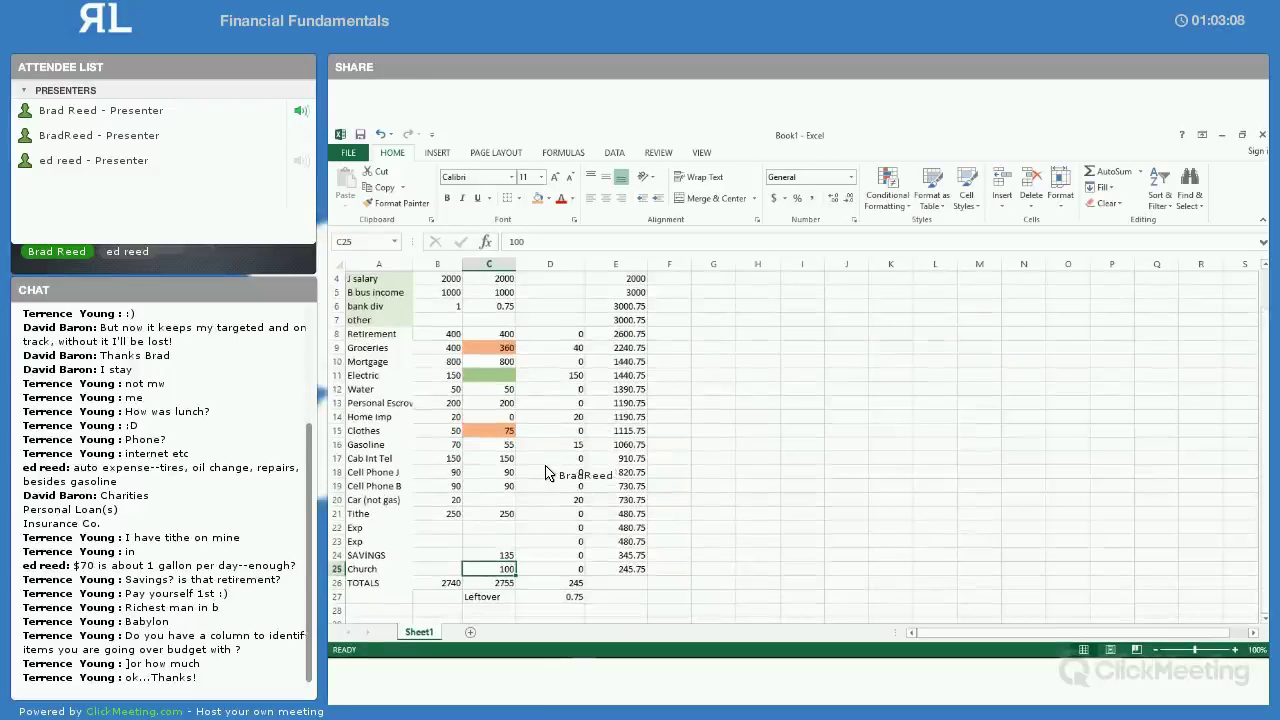
scroll(546, 476, down, 2)
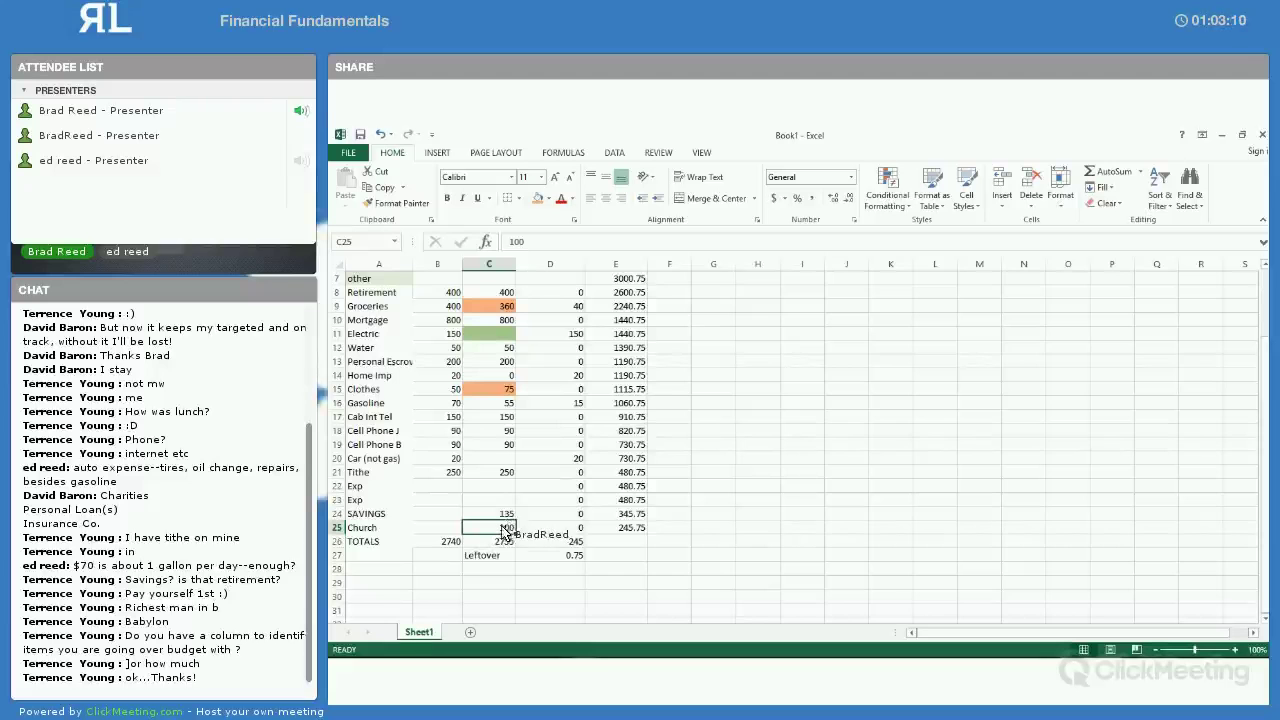
scroll(525, 506, up, 2)
scroll(500, 540, down, 1)
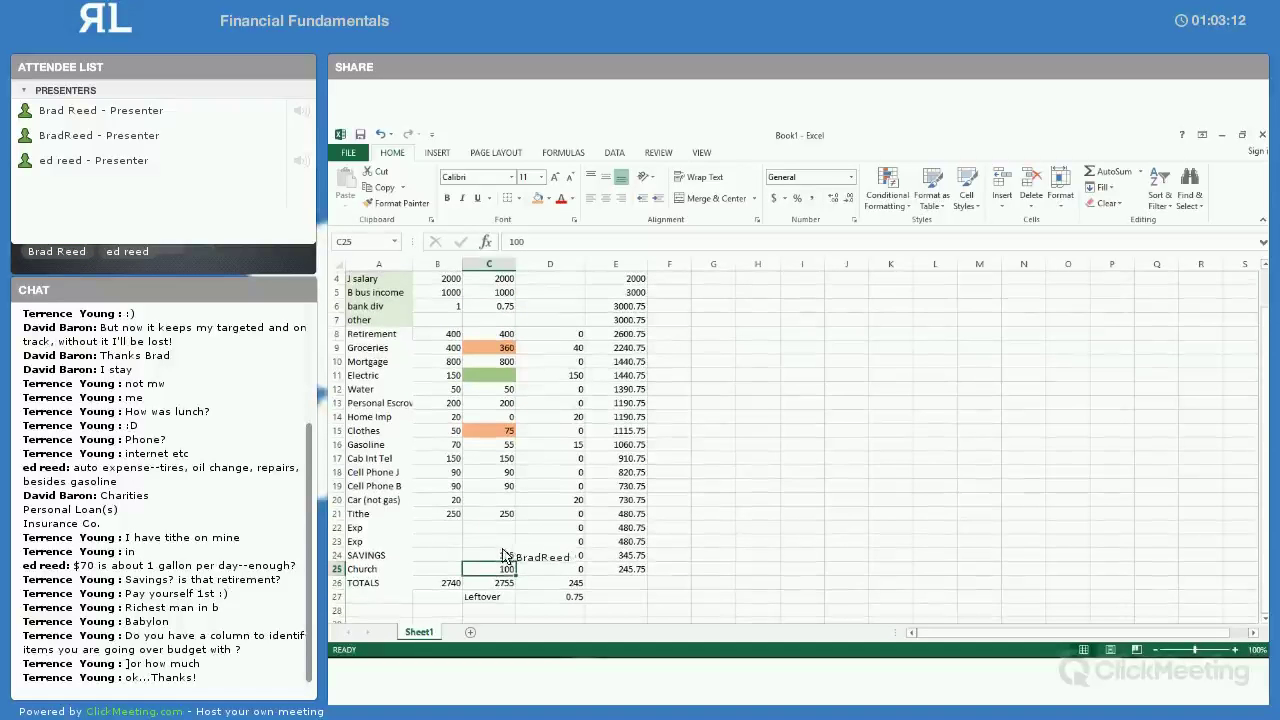
scroll(495, 555, down, 1)
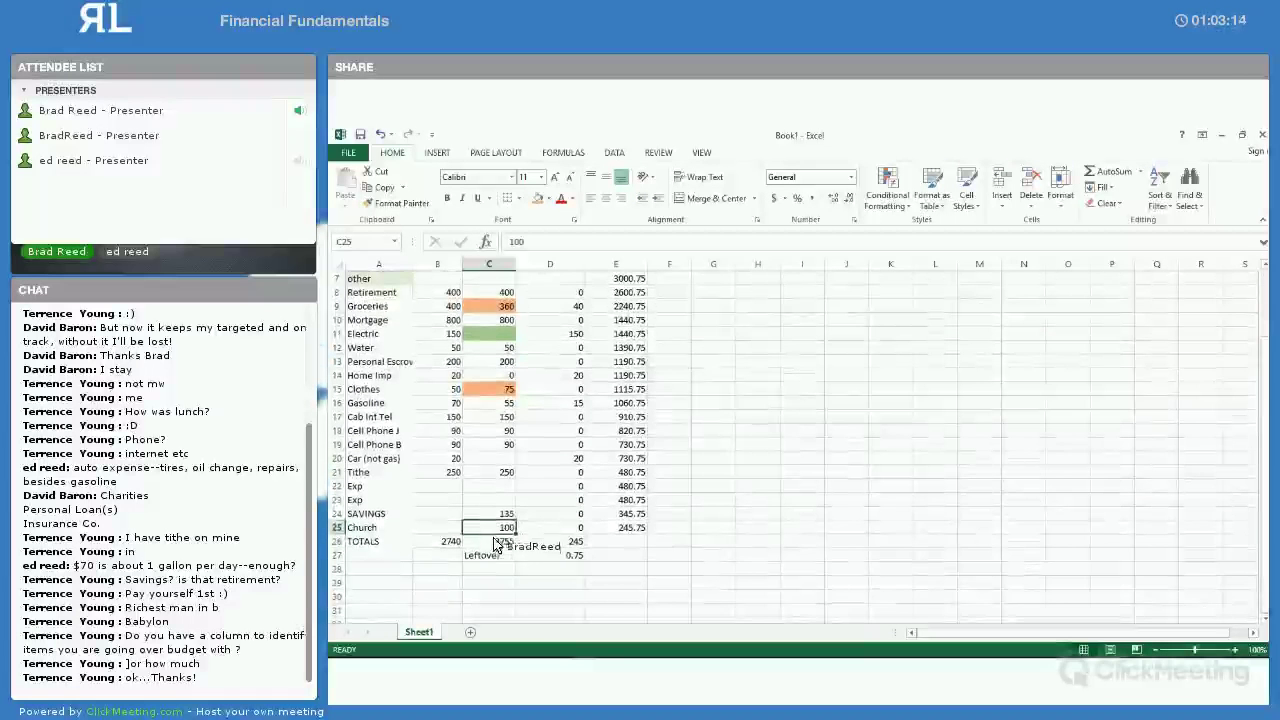
scroll(505, 530, up, 1)
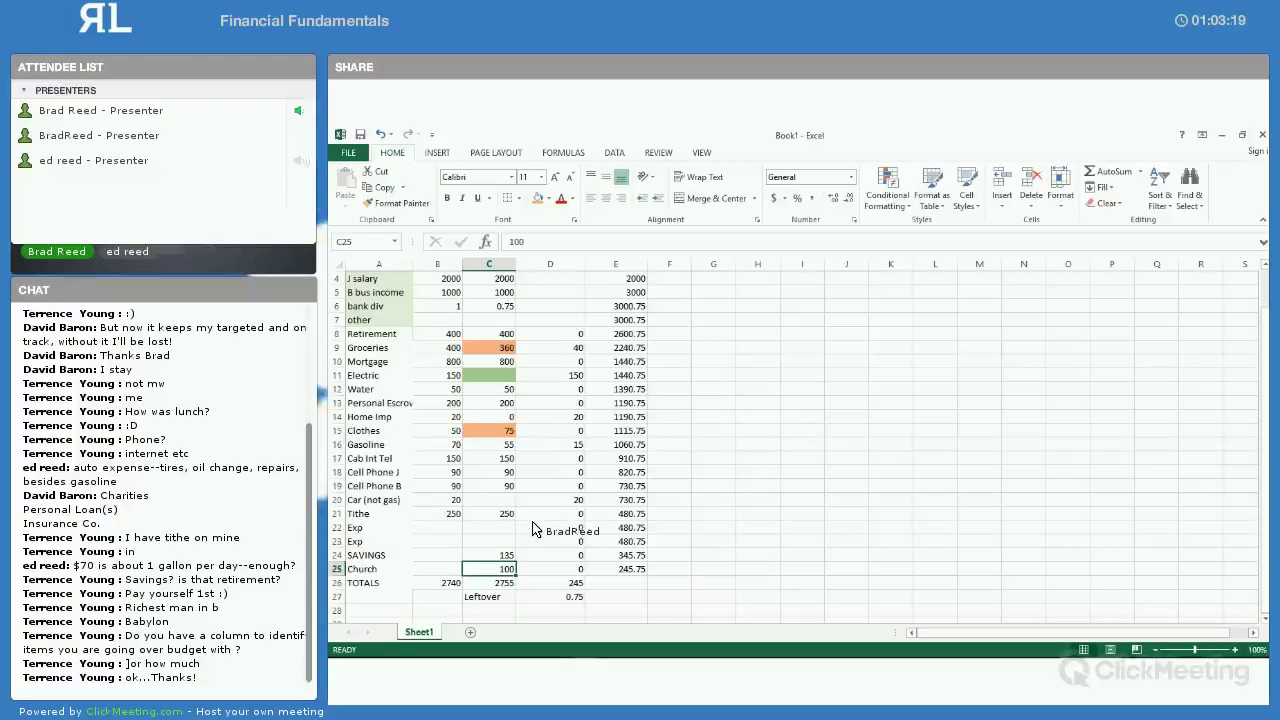
click(500, 434)
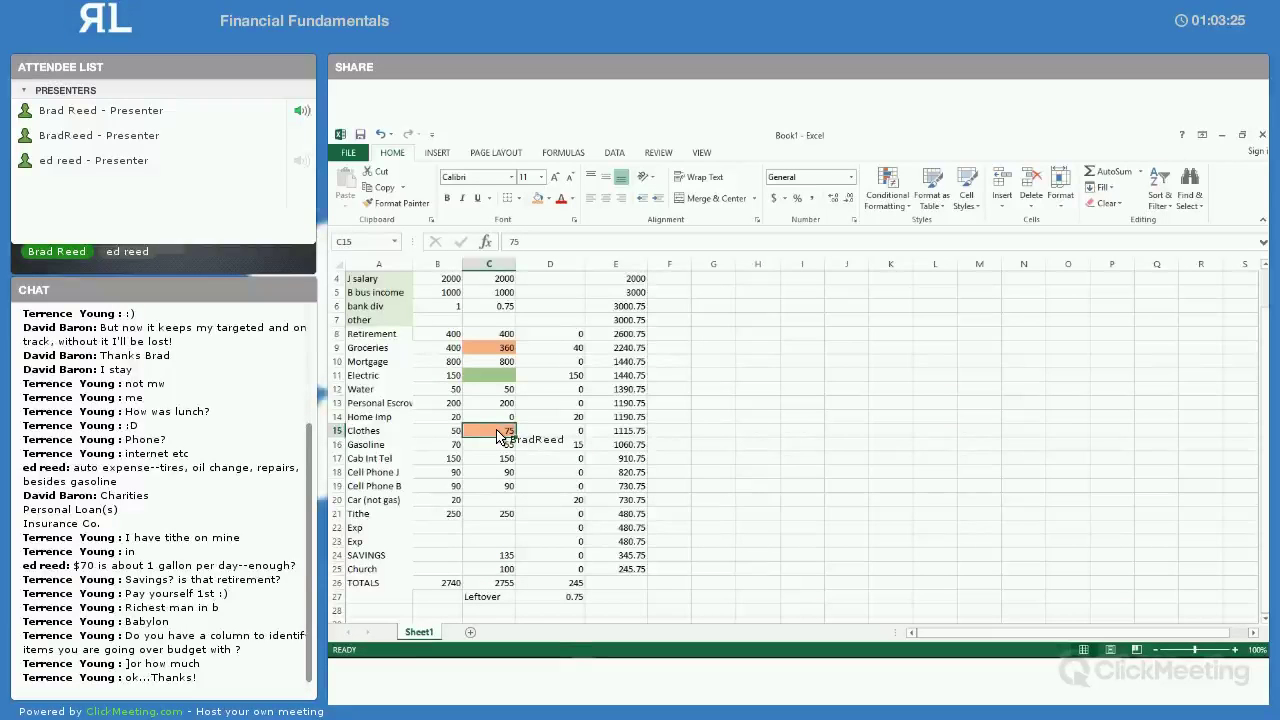
scroll(497, 434, up, 1)
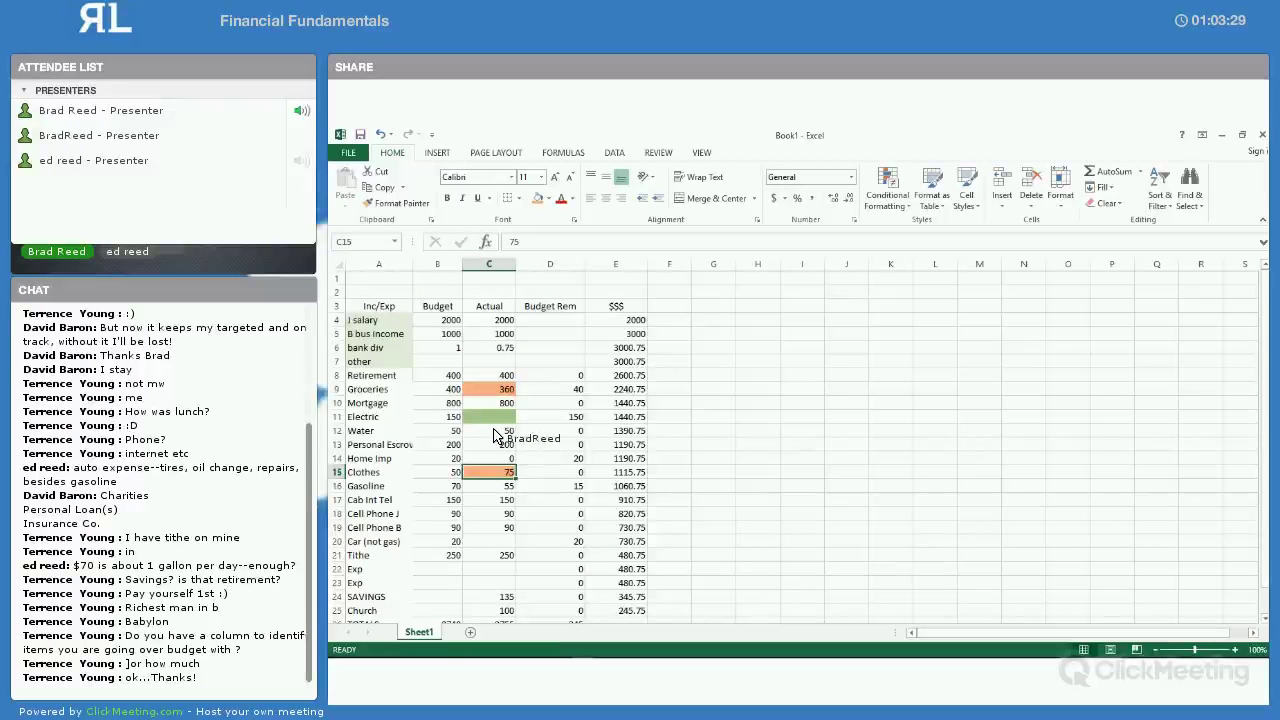
scroll(497, 434, down, 2)
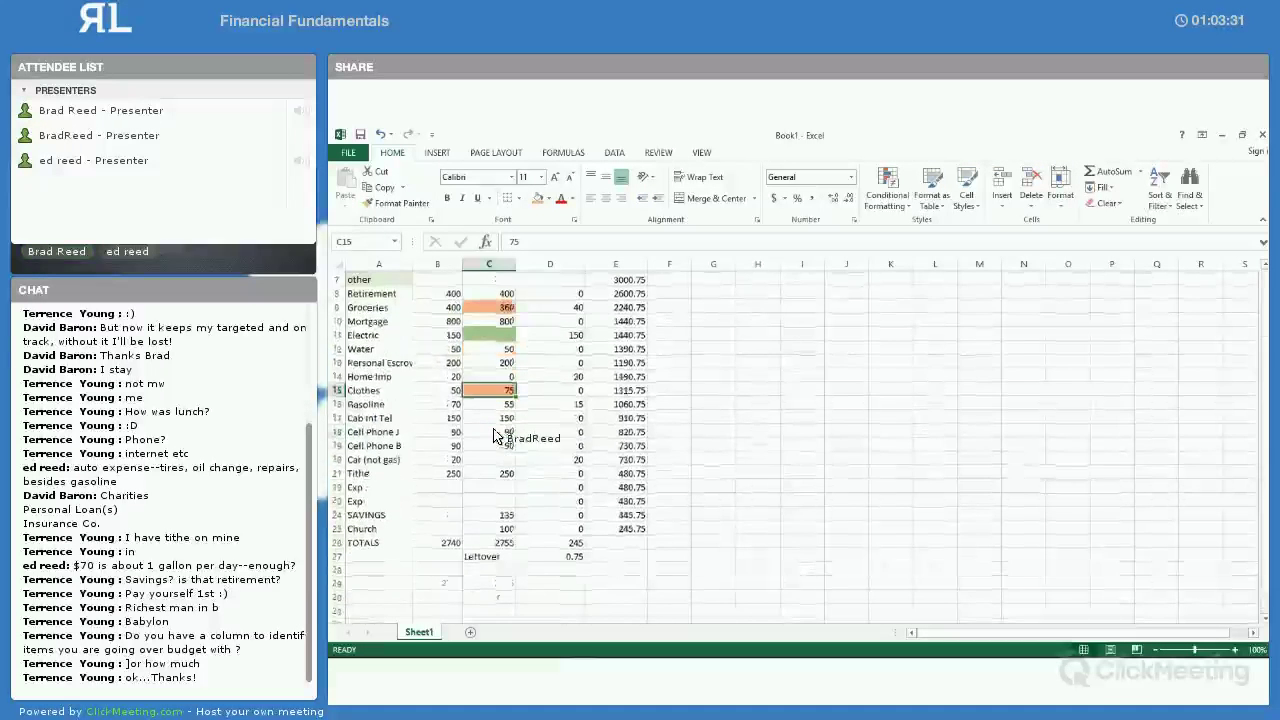
scroll(497, 434, up, 1)
scroll(497, 434, up, 1)
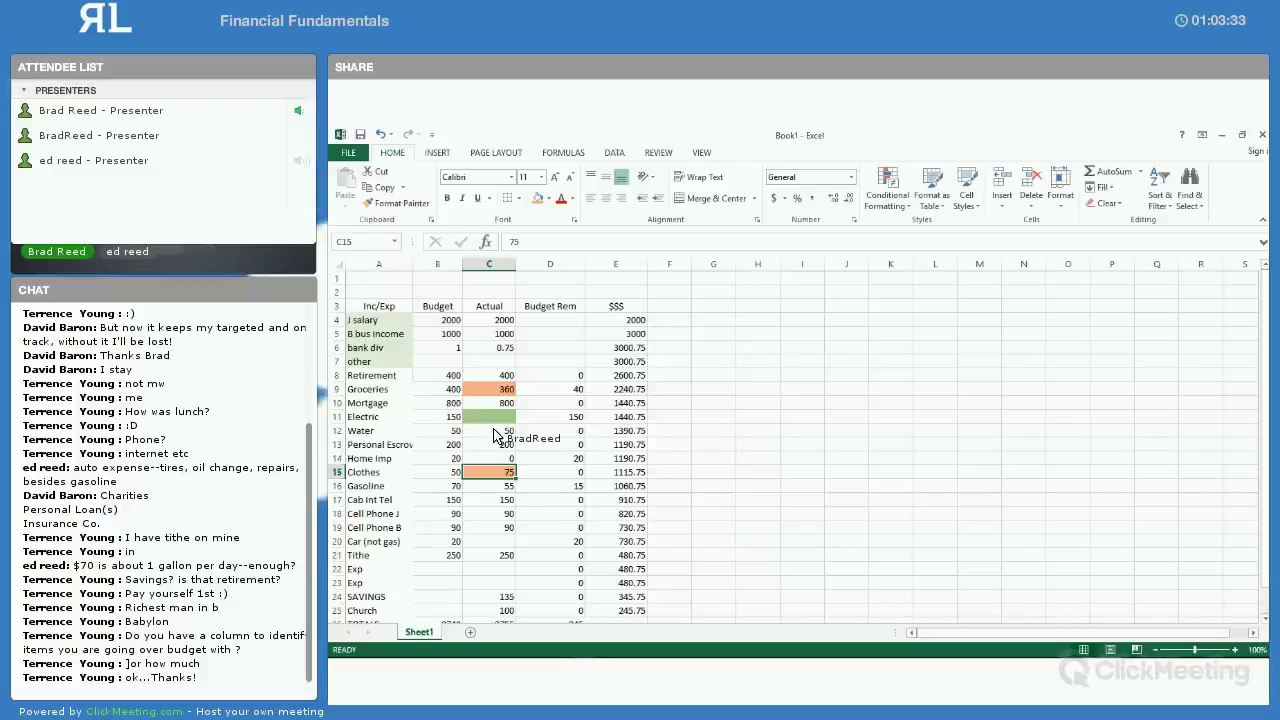
scroll(497, 434, down, 1)
scroll(497, 434, up, 1)
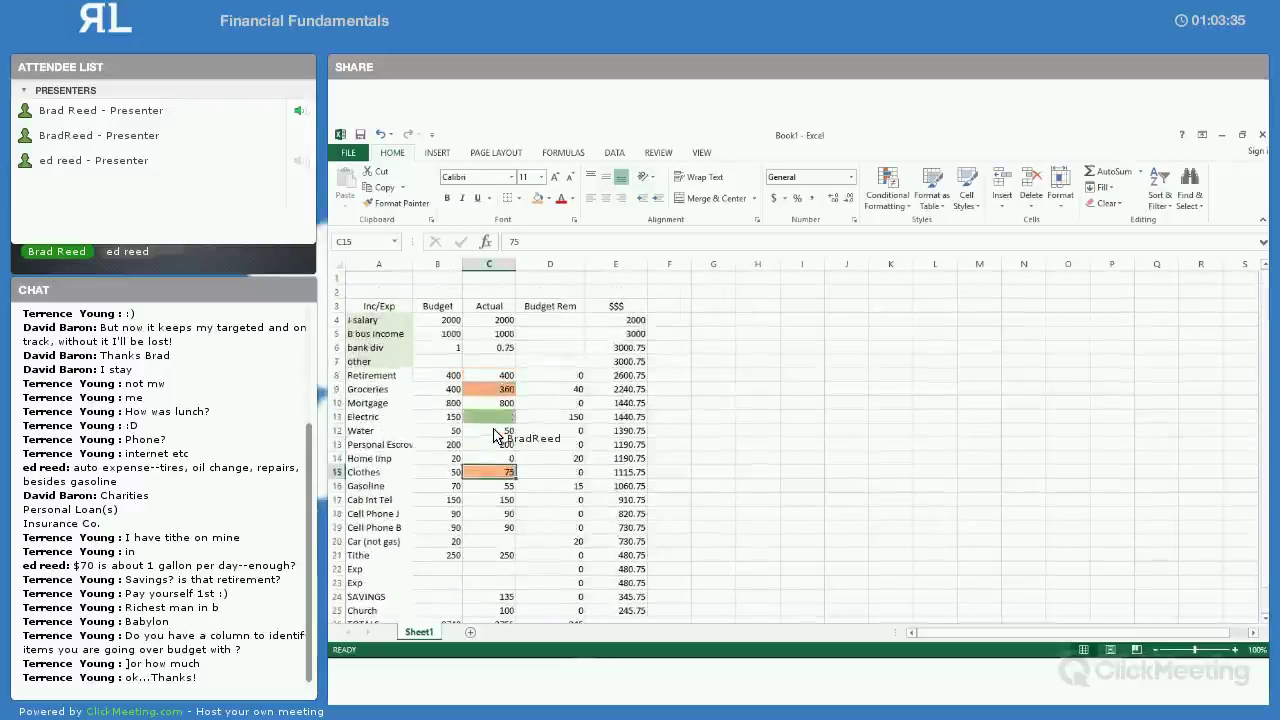